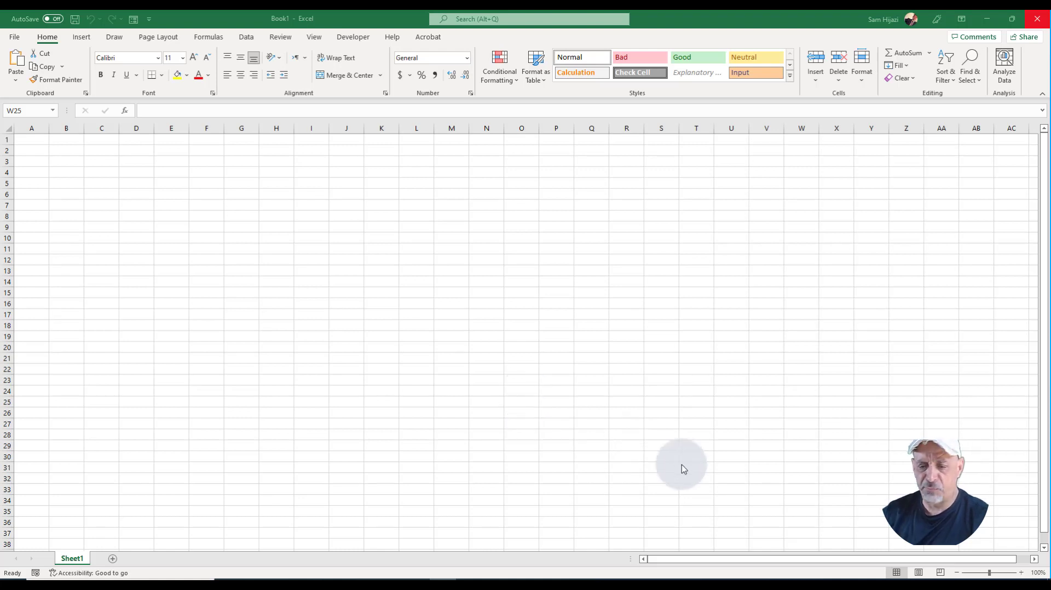
- Zoom the worksheet in to 268% and return to cell A1
left_click(1000, 573)
left_click_drag(999, 573, 1004, 573)
left_click(646, 402)
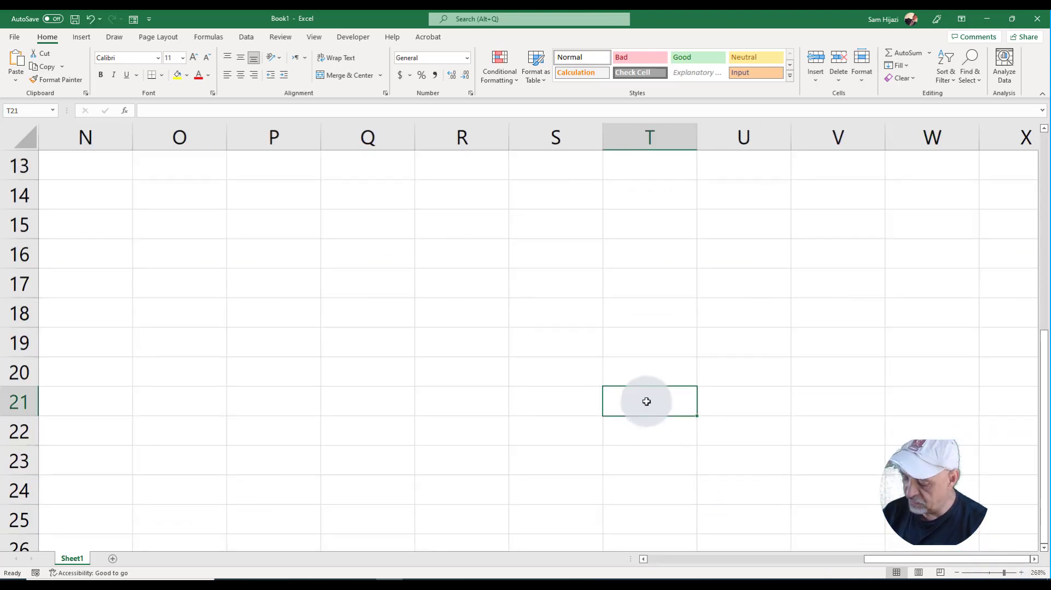
key("ctrl+Home")
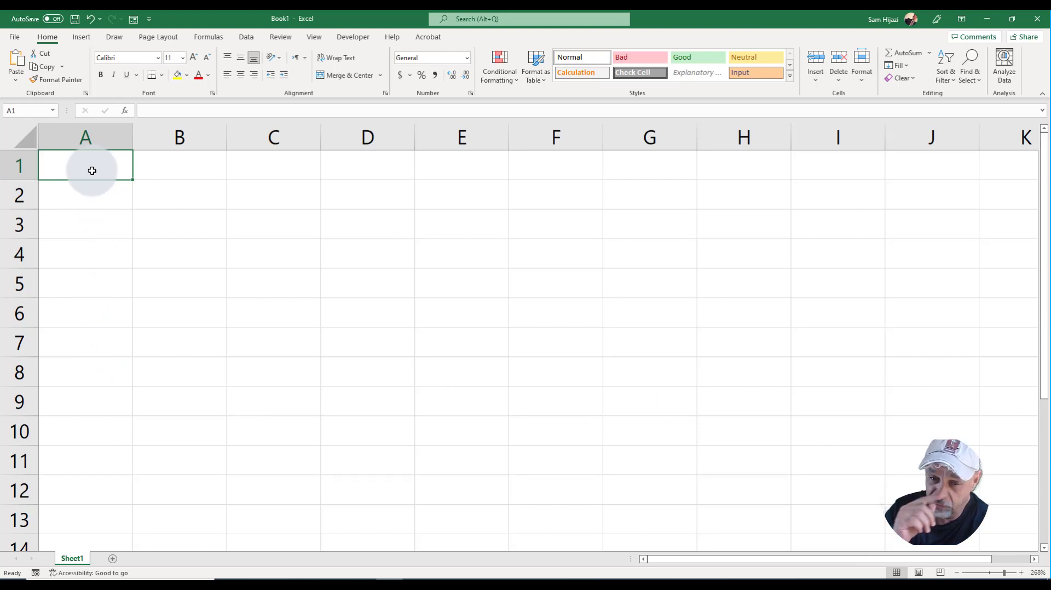
- Enter the values 5, 4 and 3 in cells C3, D3 and E3
left_click(294, 224)
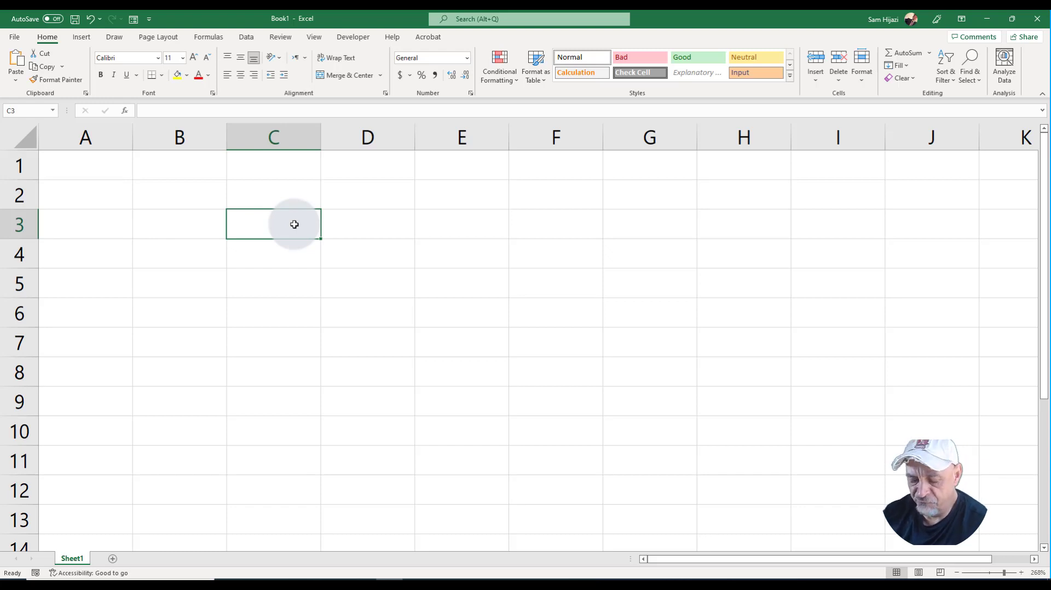
type("5")
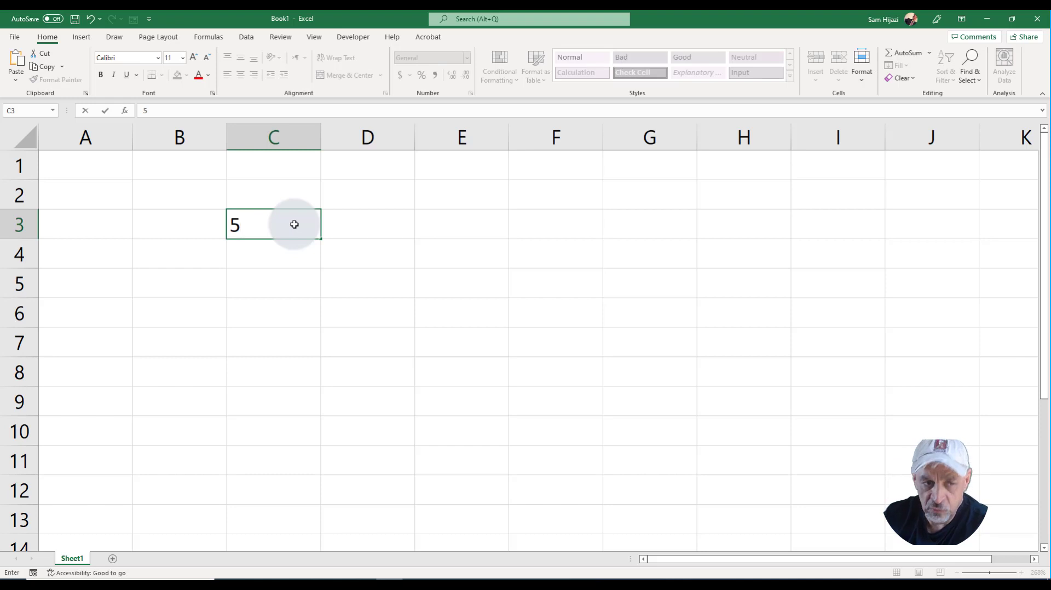
key("Tab")
type("4")
key("Tab")
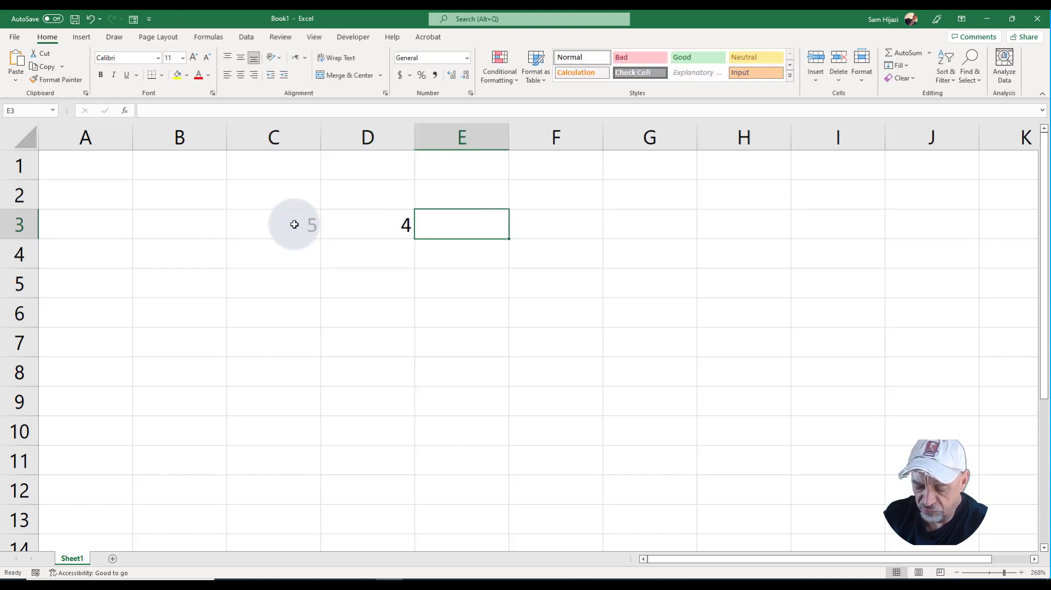
type("3")
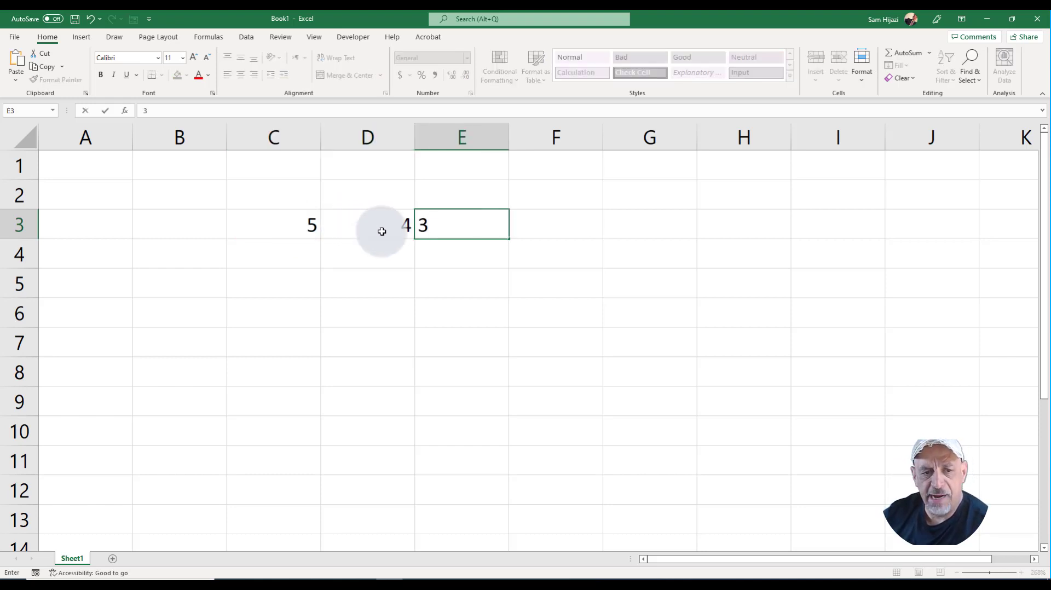
left_click(474, 252)
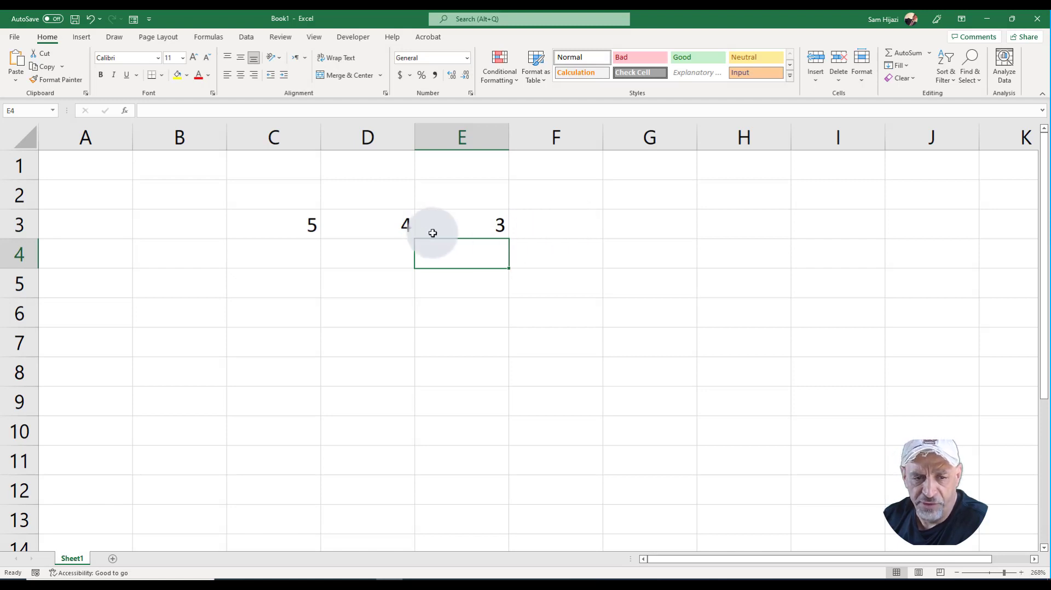
- Enter the formula =C3+D3+E3/3 in cell F3, referencing the three numbers in that row
left_click(544, 229)
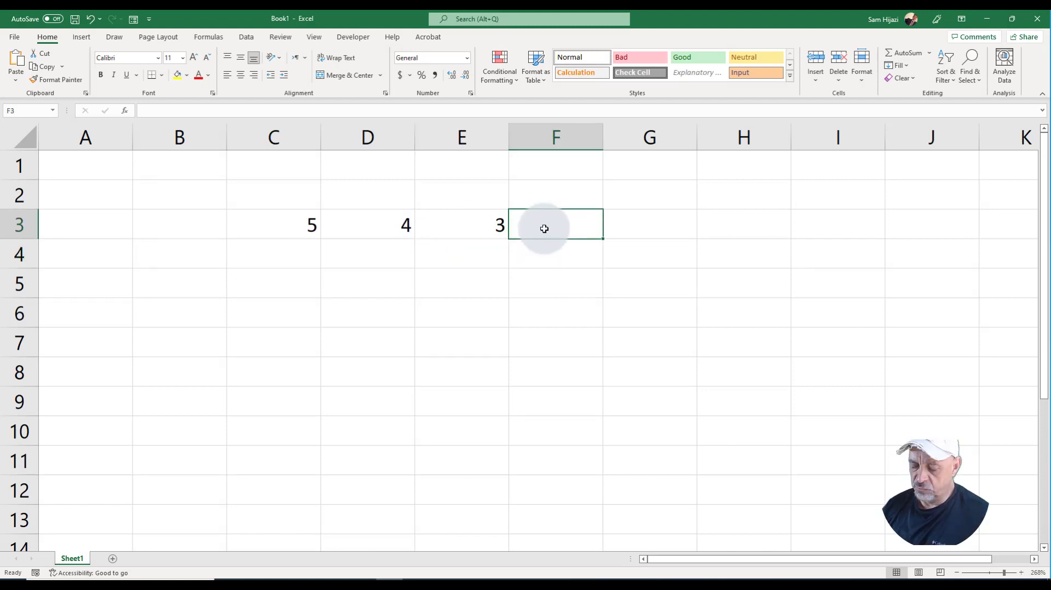
type("=")
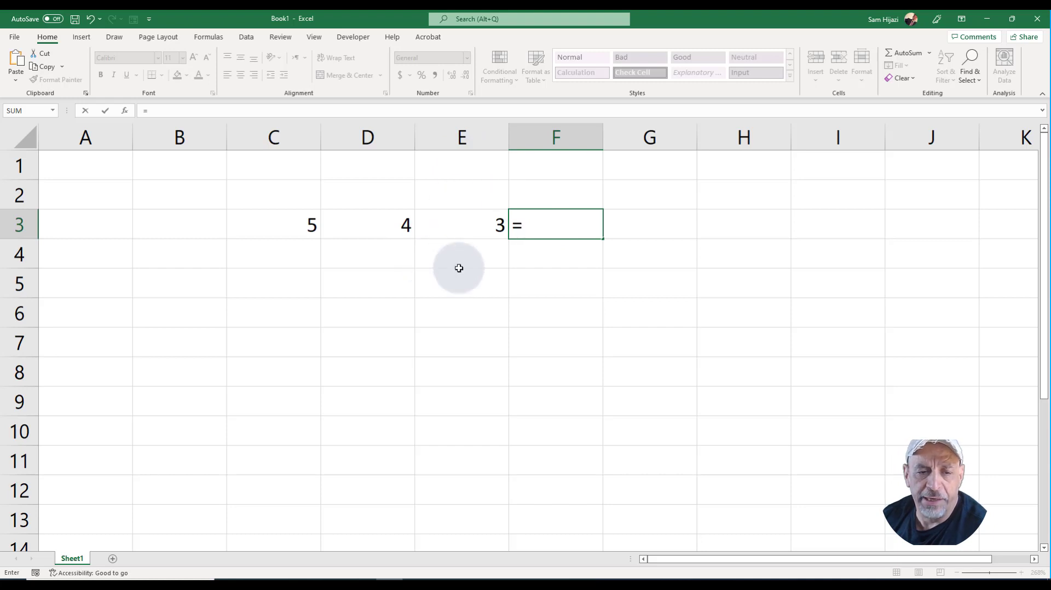
left_click(298, 224)
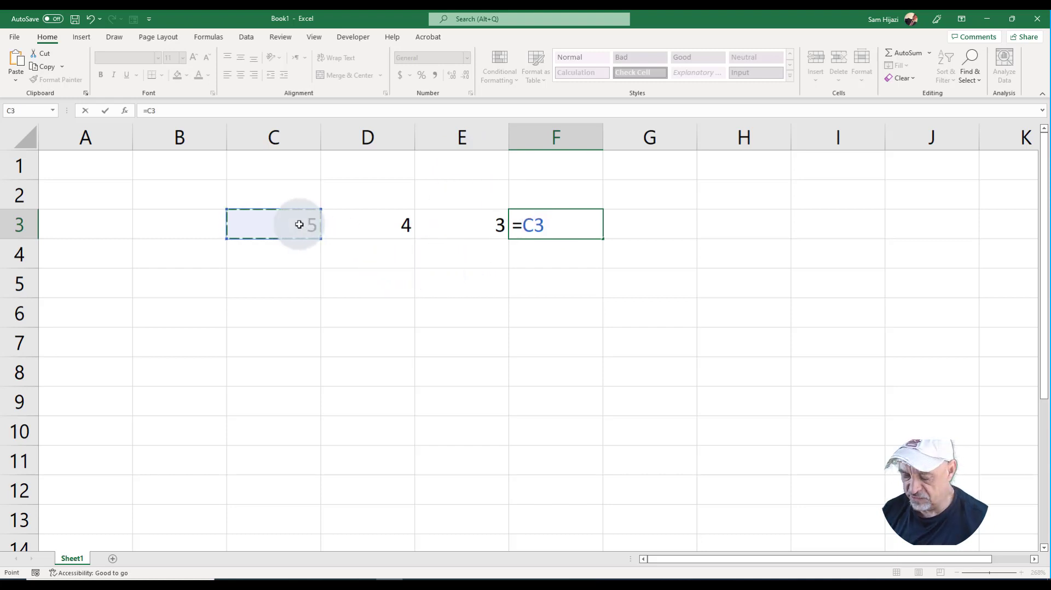
type("+")
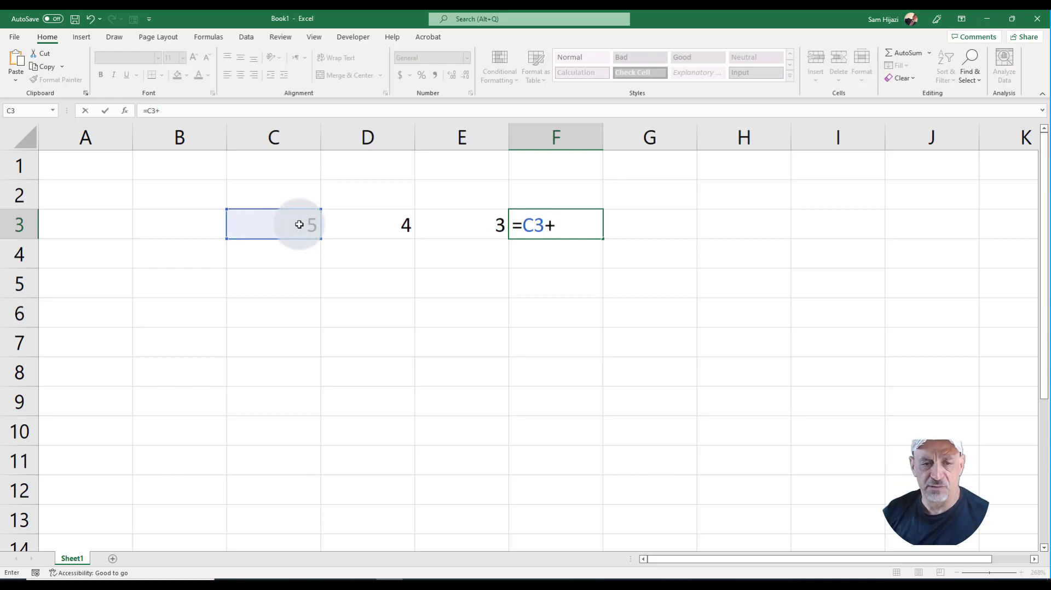
left_click(386, 227)
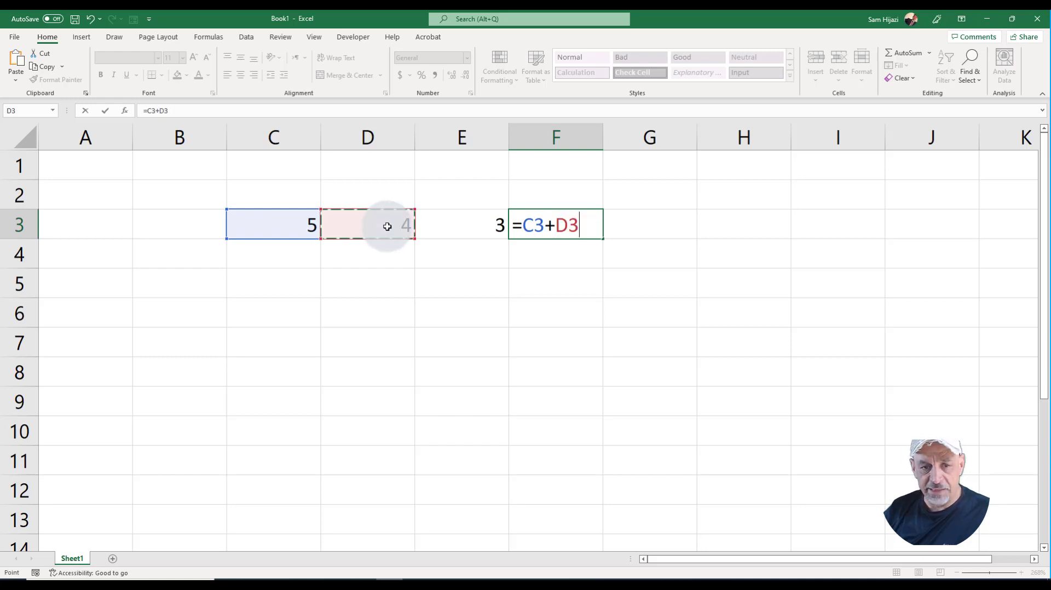
type("+")
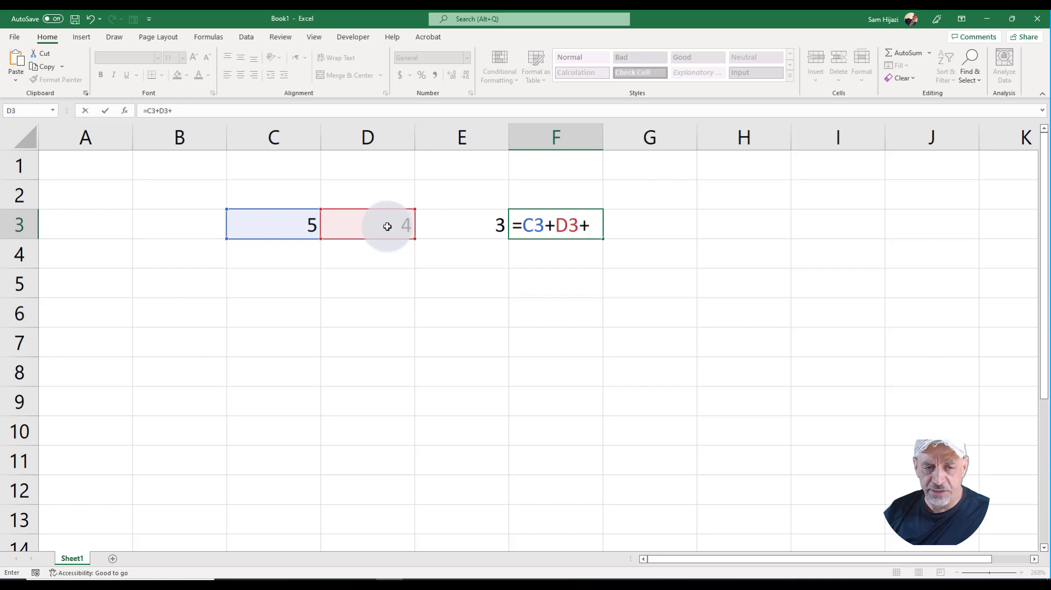
left_click(448, 227)
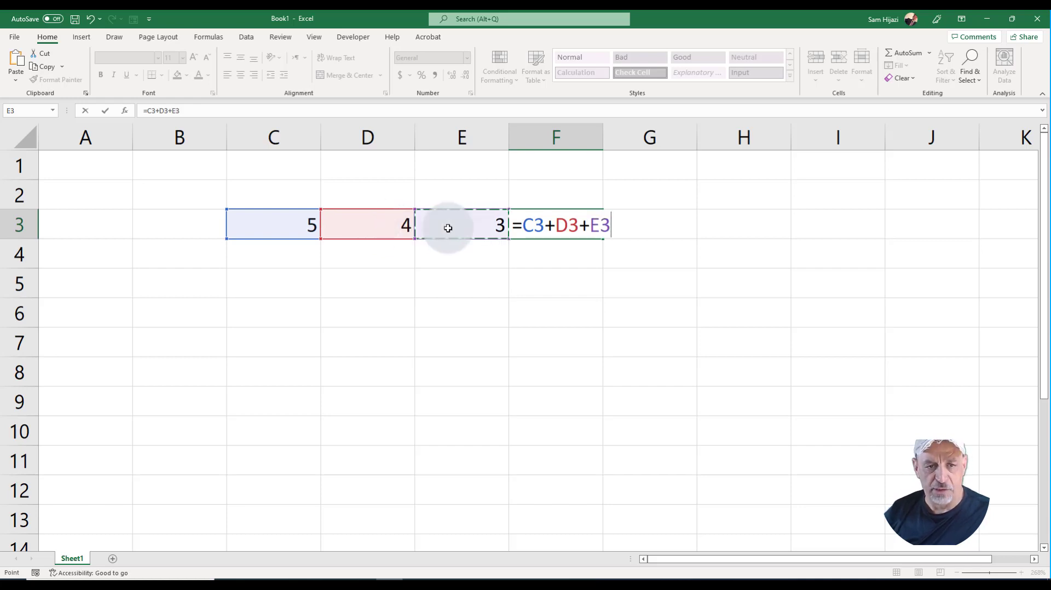
type("/3")
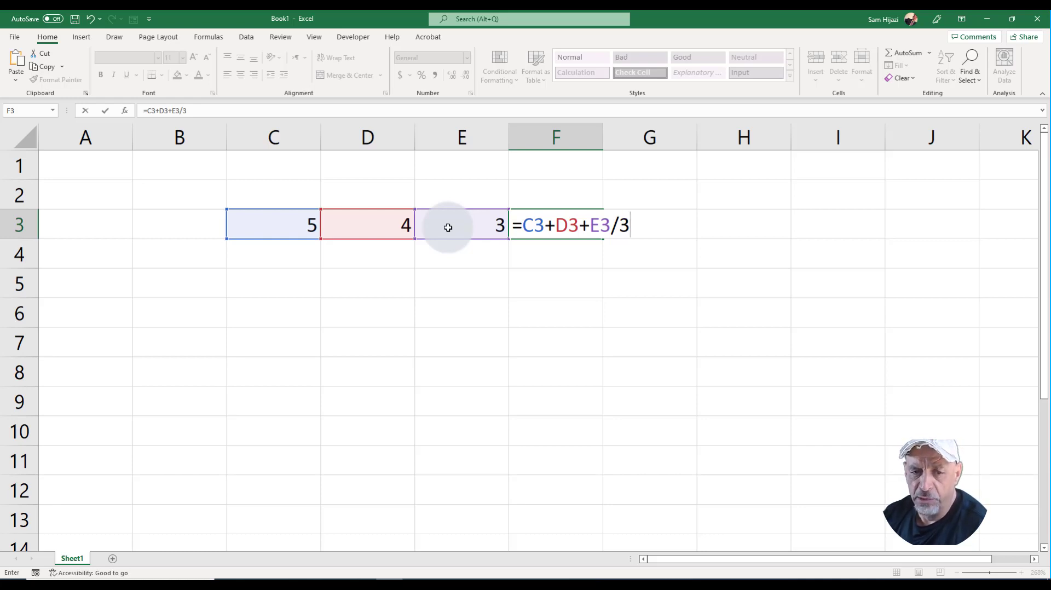
key("Return")
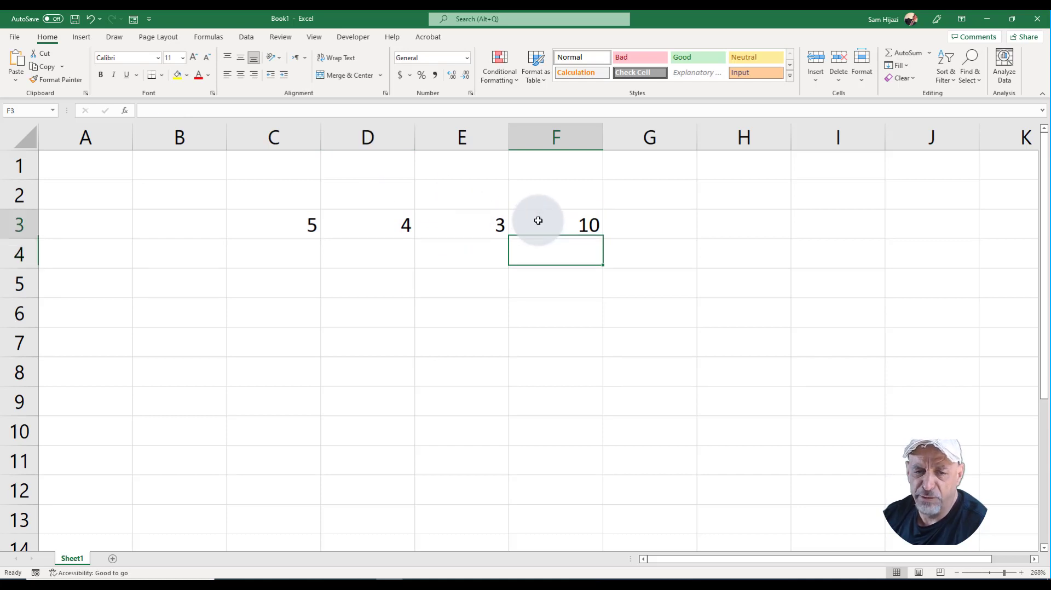
- Add parentheses around the sum in F3's formula so it reads =(C3+D3+E3)/3
left_click(538, 220)
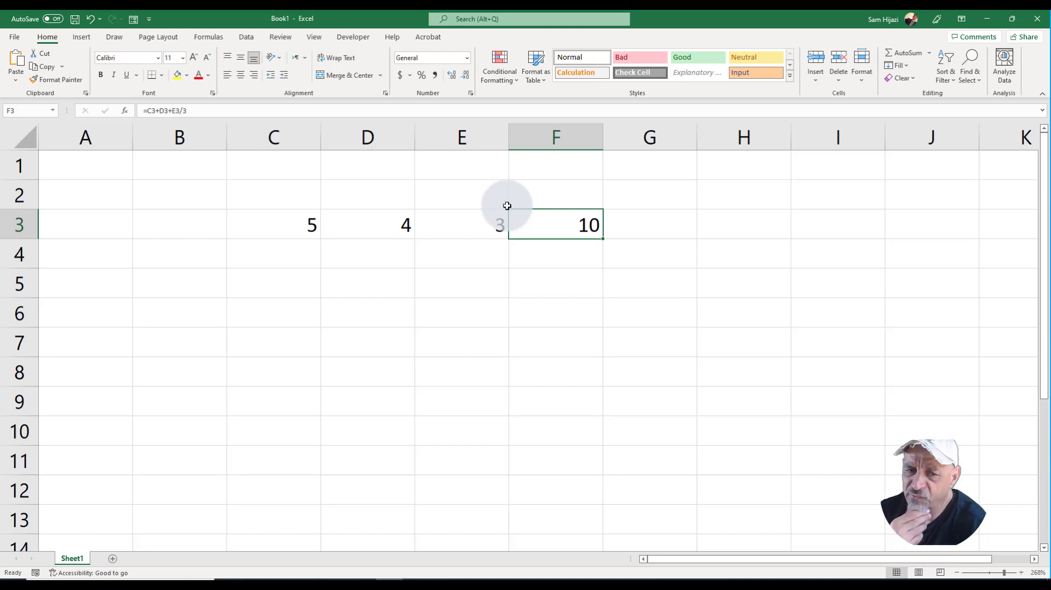
double_click(544, 225)
left_click(611, 228)
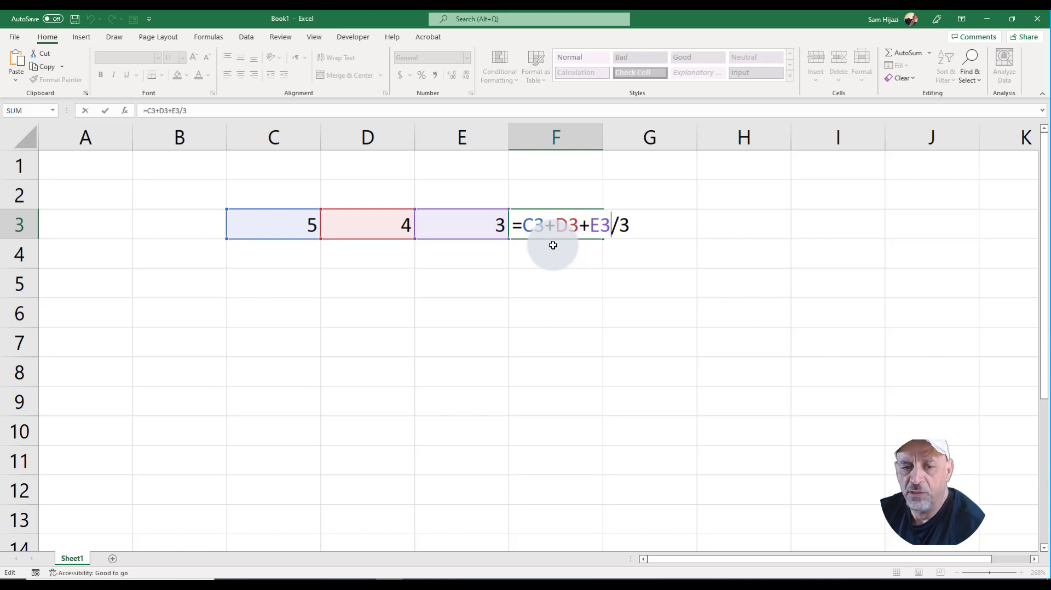
key("Return")
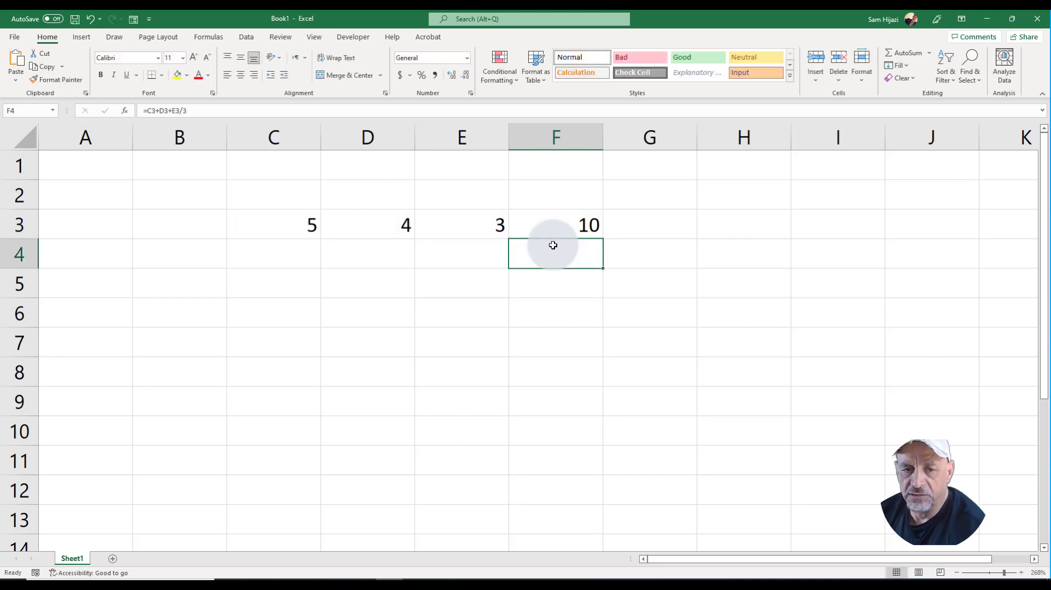
double_click(591, 223)
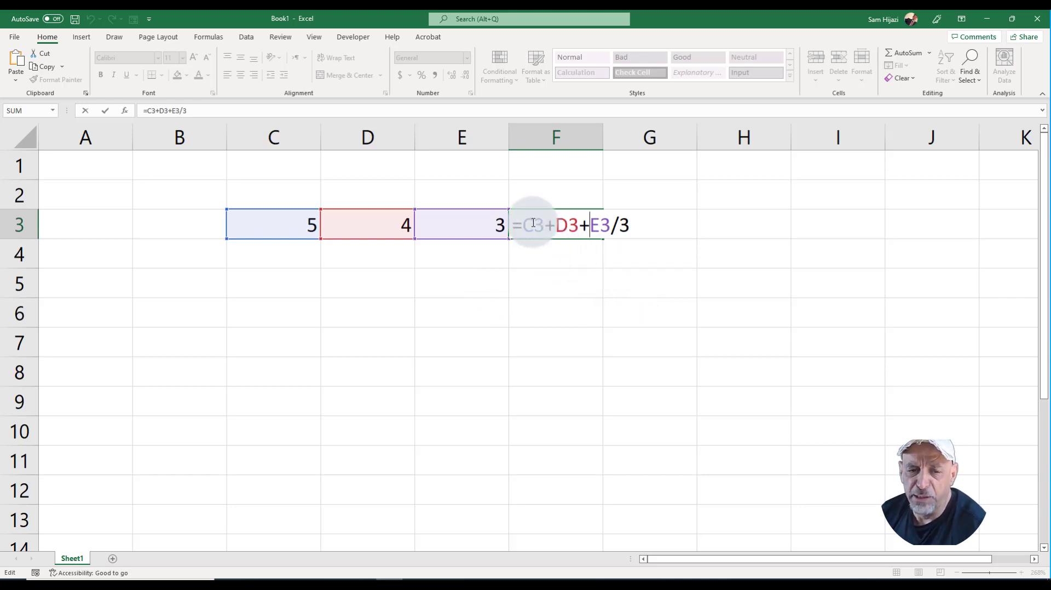
left_click(611, 224)
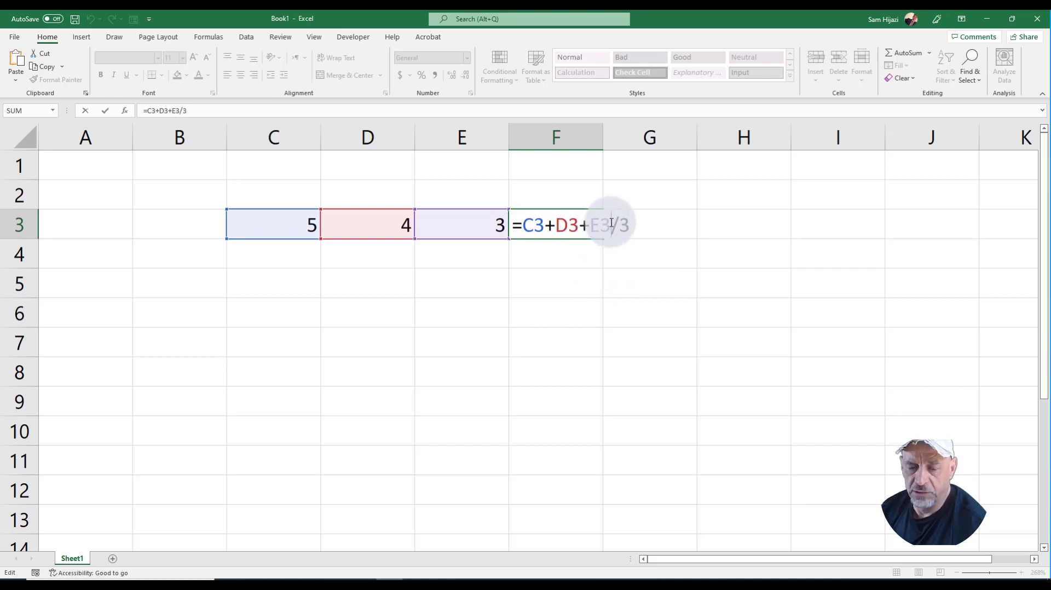
type(")")
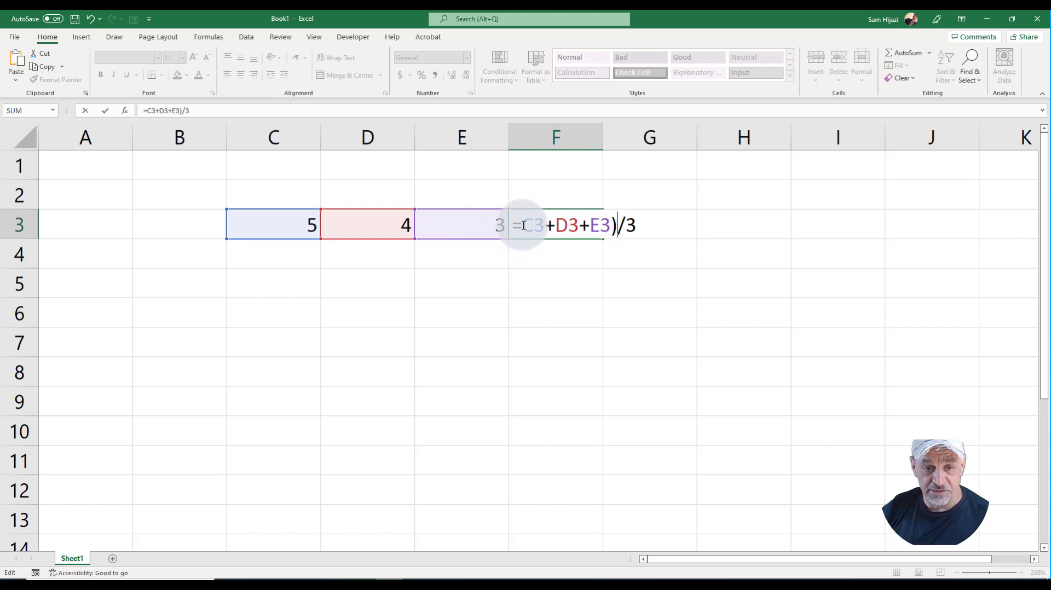
left_click(524, 226)
type("(")
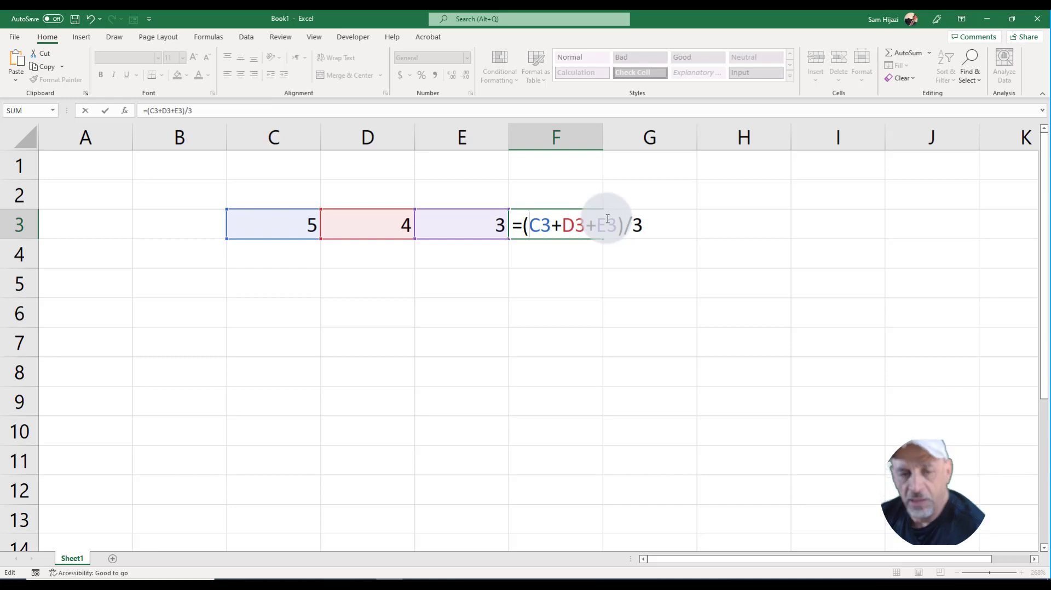
key("Return")
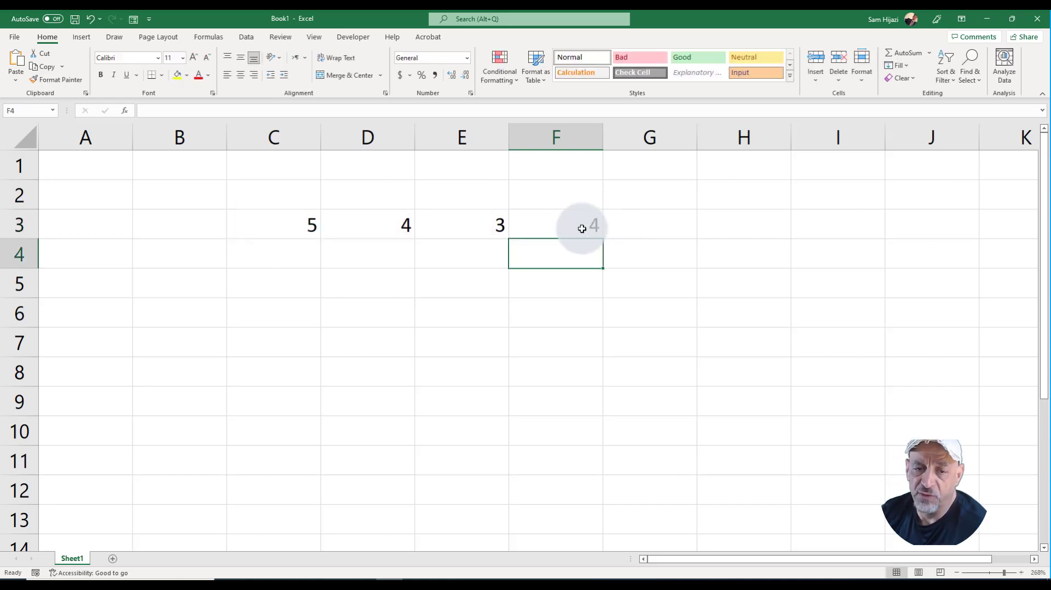
left_click(581, 228)
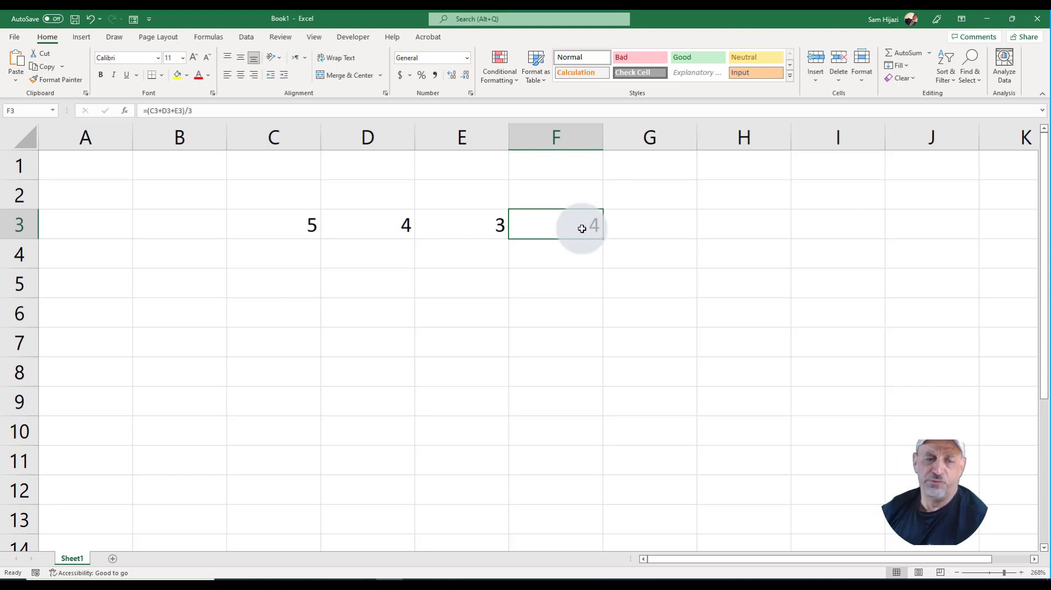
- Enter the item label "1)" in cell A5 and move to cell B6
left_click(120, 282)
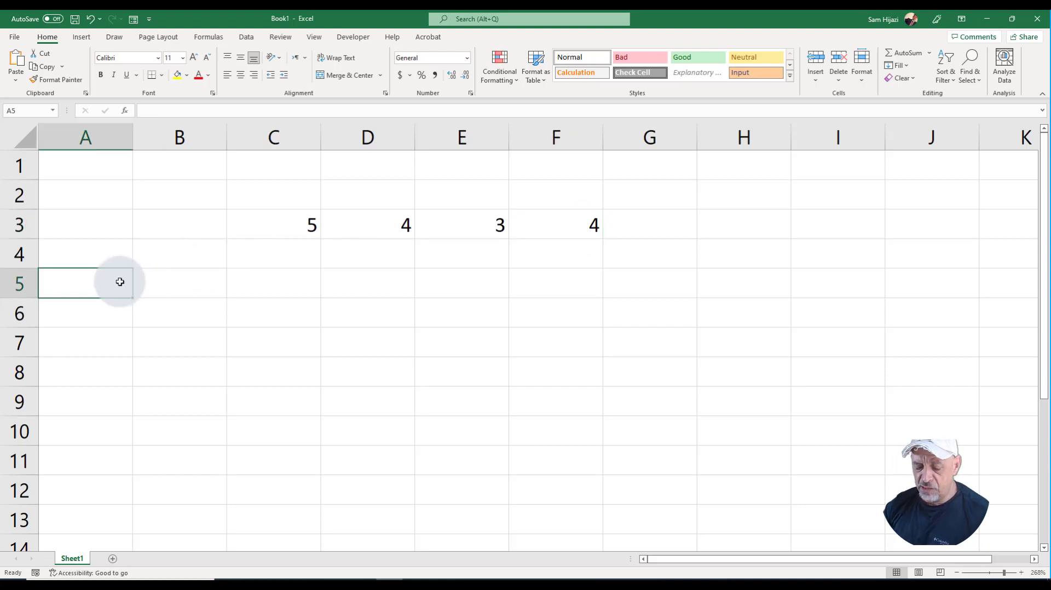
type("1)")
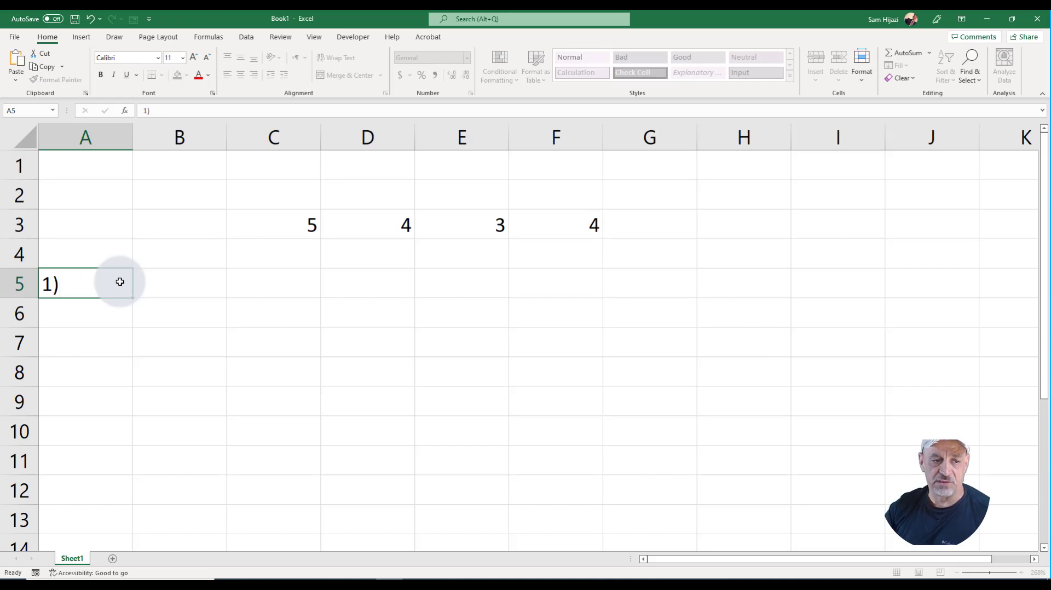
key("Return")
key("Tab")
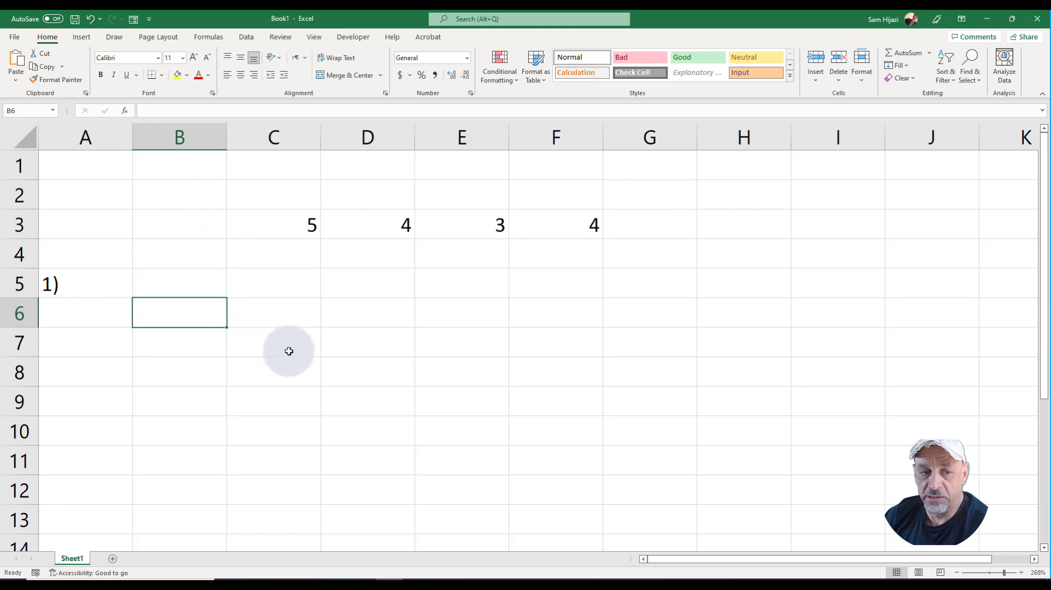
- Draw three nested pairs of parentheses with the green pen around row 6, from column B to column E
left_click(115, 36)
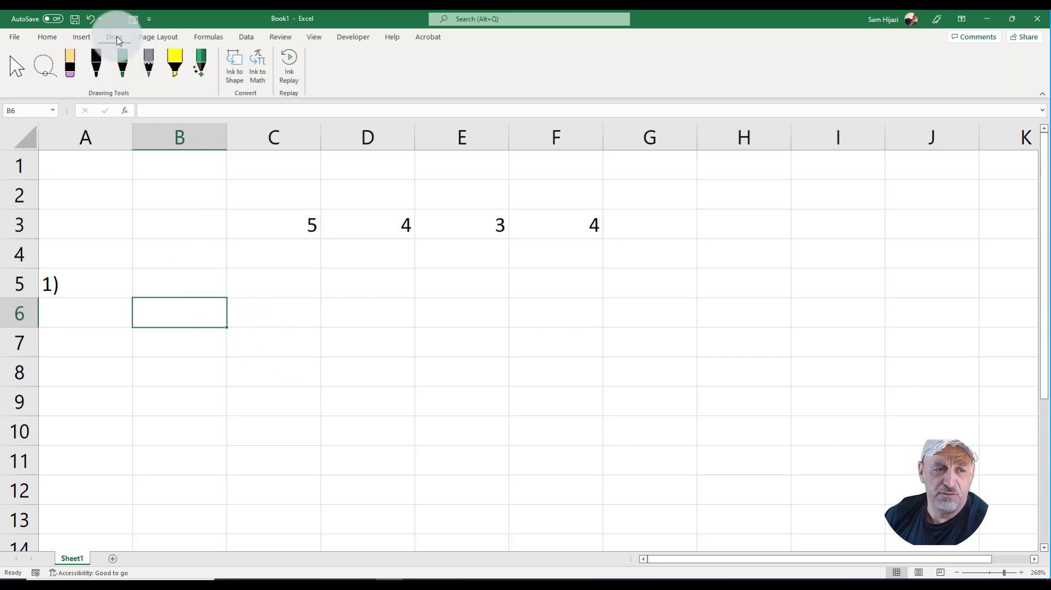
left_click(123, 76)
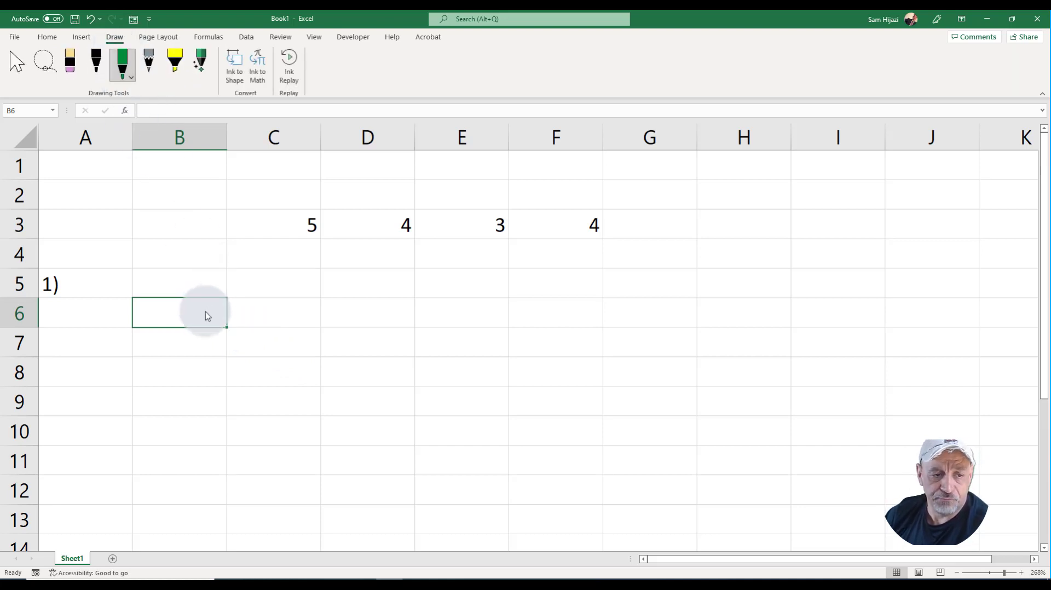
left_click_drag(217, 344, 266, 334)
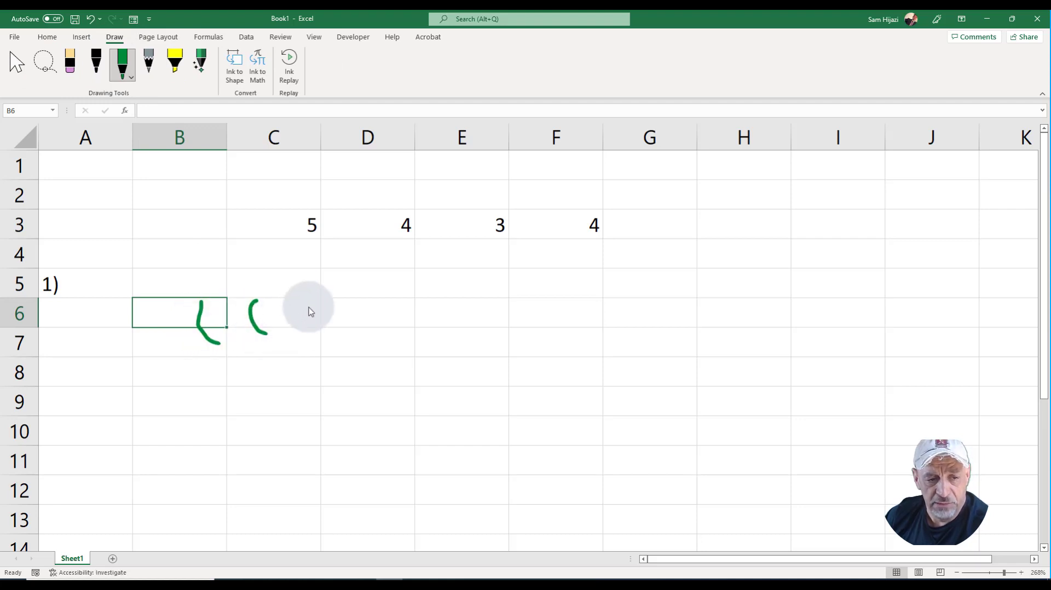
mouse_move(307, 297)
left_mouse_down()
mouse_move(297, 317)
mouse_move(313, 336)
left_mouse_up()
left_click_drag(368, 291, 381, 339)
left_click_drag(406, 292, 419, 335)
left_click_drag(435, 285, 448, 335)
- Underline the innermost parentheses with the green pen, link the matching pairs, and number them 1, 2 and 3 from innermost to outermost
left_click_drag(297, 344, 385, 348)
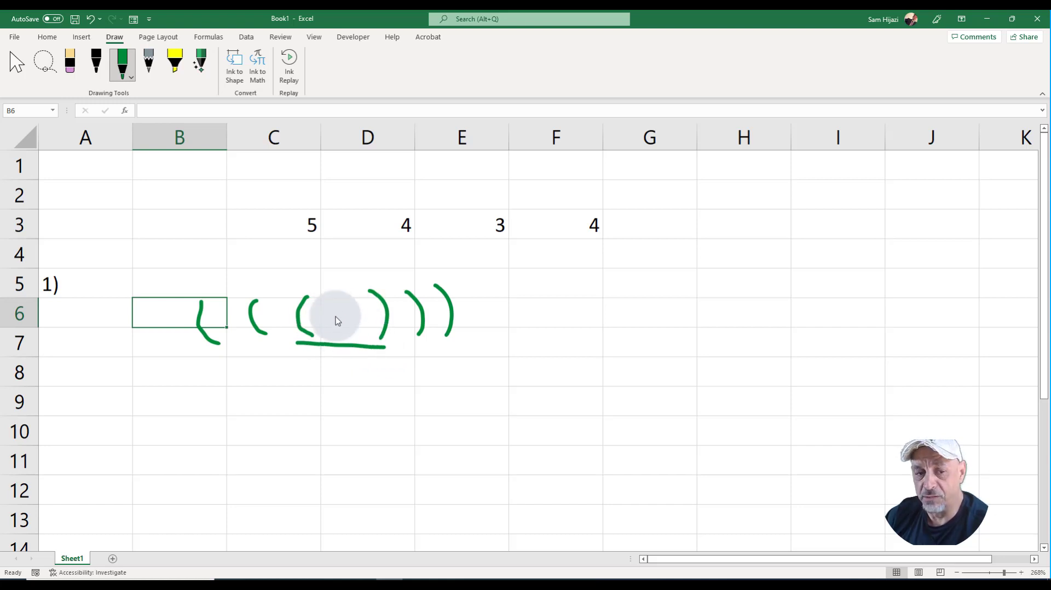
left_click_drag(386, 284, 300, 334)
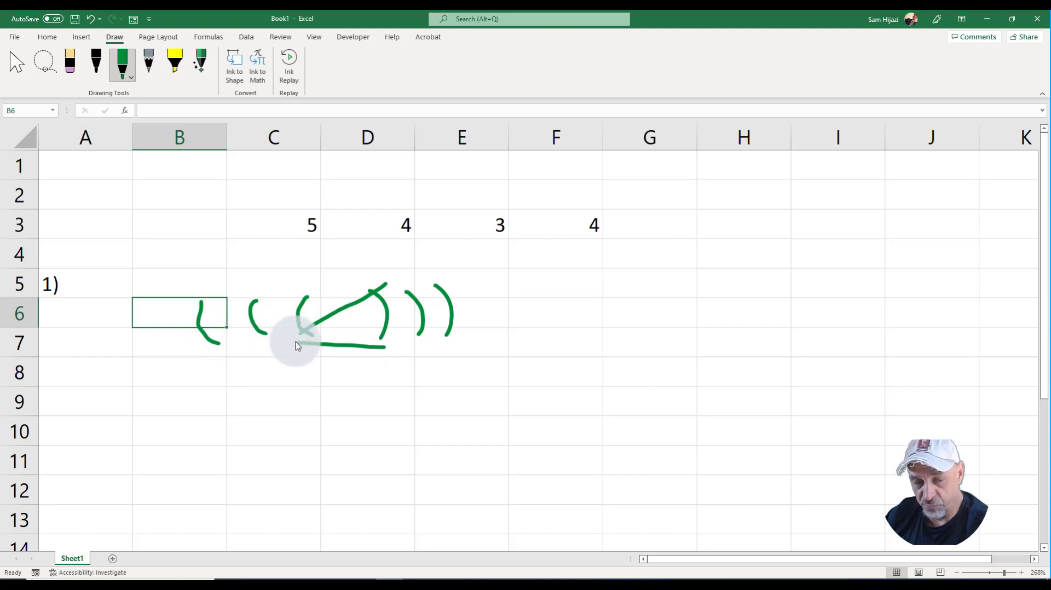
left_click_drag(262, 341, 264, 364)
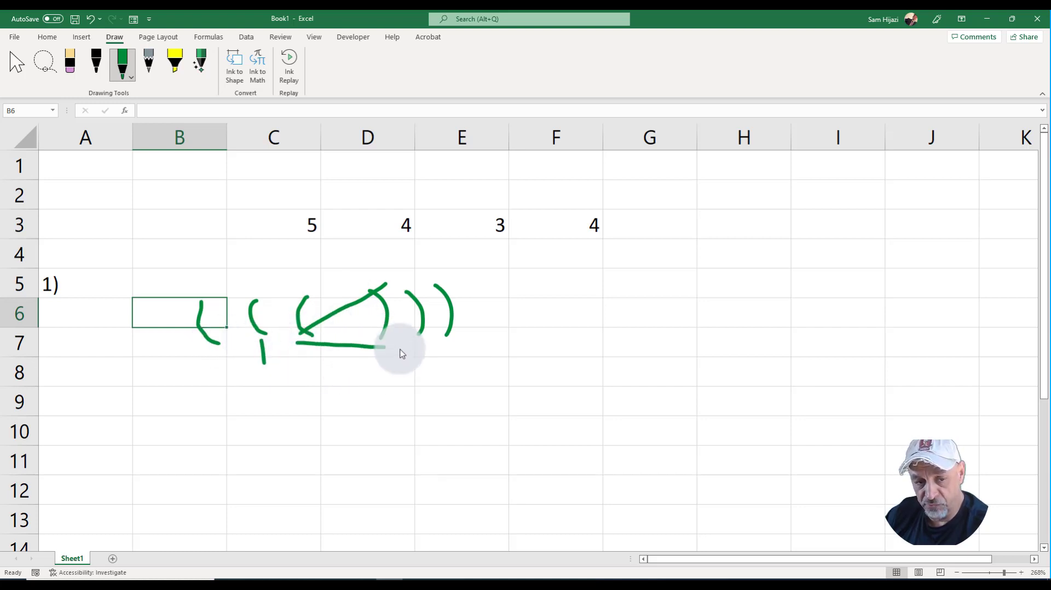
left_click_drag(405, 345, 401, 371)
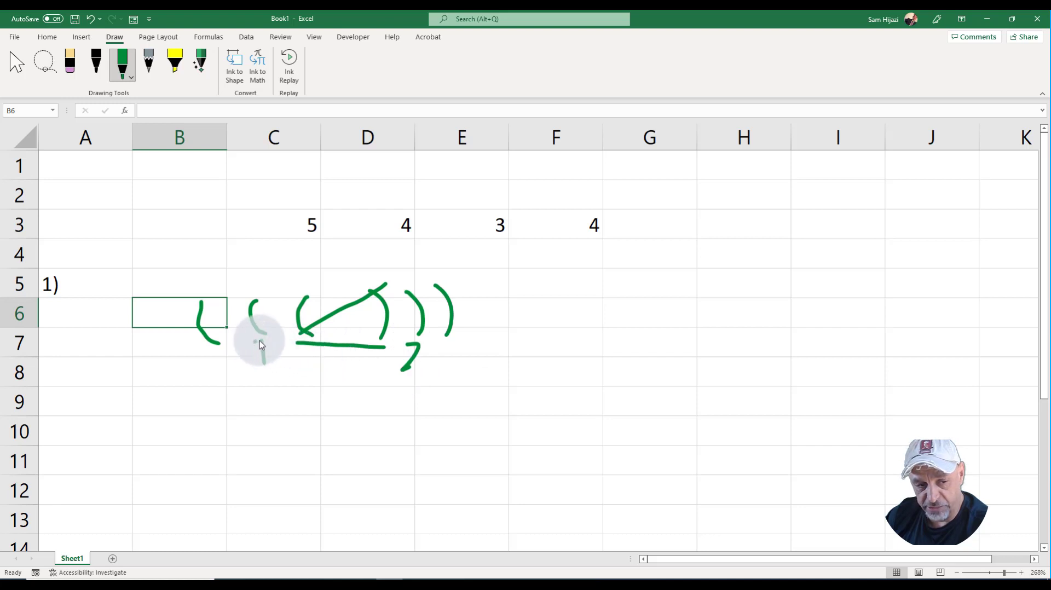
left_click_drag(294, 366, 294, 365)
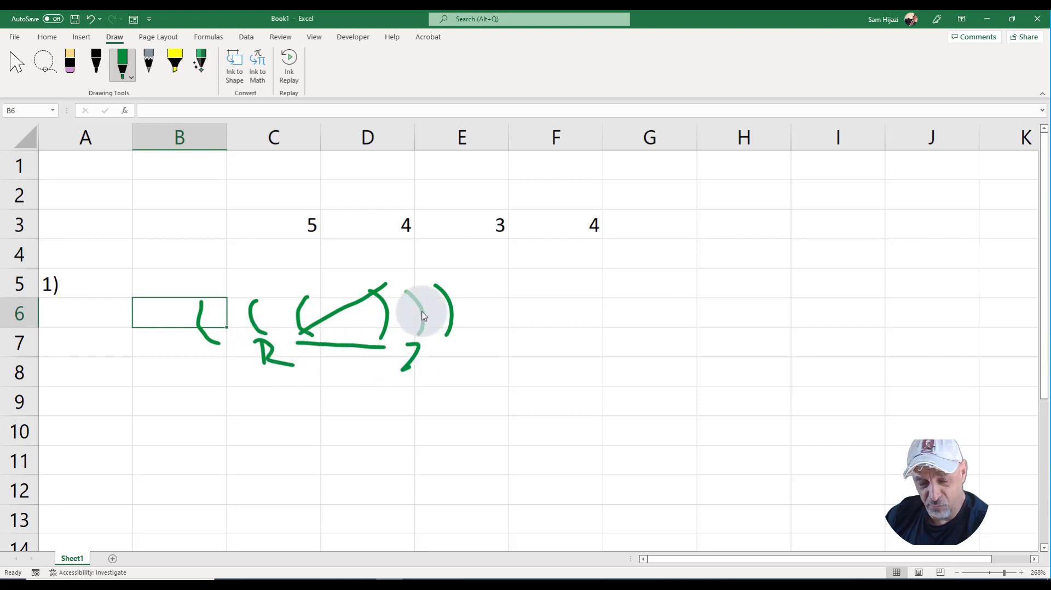
mouse_move(421, 313)
left_mouse_down()
mouse_move(255, 350)
mouse_move(213, 344)
mouse_move(217, 366)
mouse_move(340, 377)
mouse_move(439, 368)
mouse_move(453, 347)
mouse_move(436, 375)
mouse_move(447, 387)
left_mouse_up()
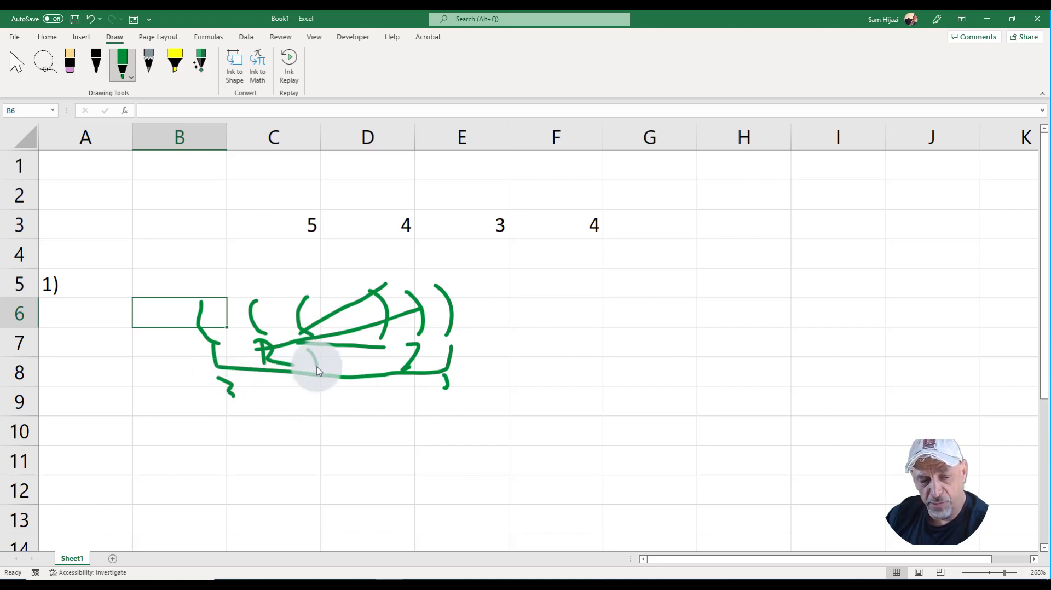
left_click_drag(365, 355, 369, 359)
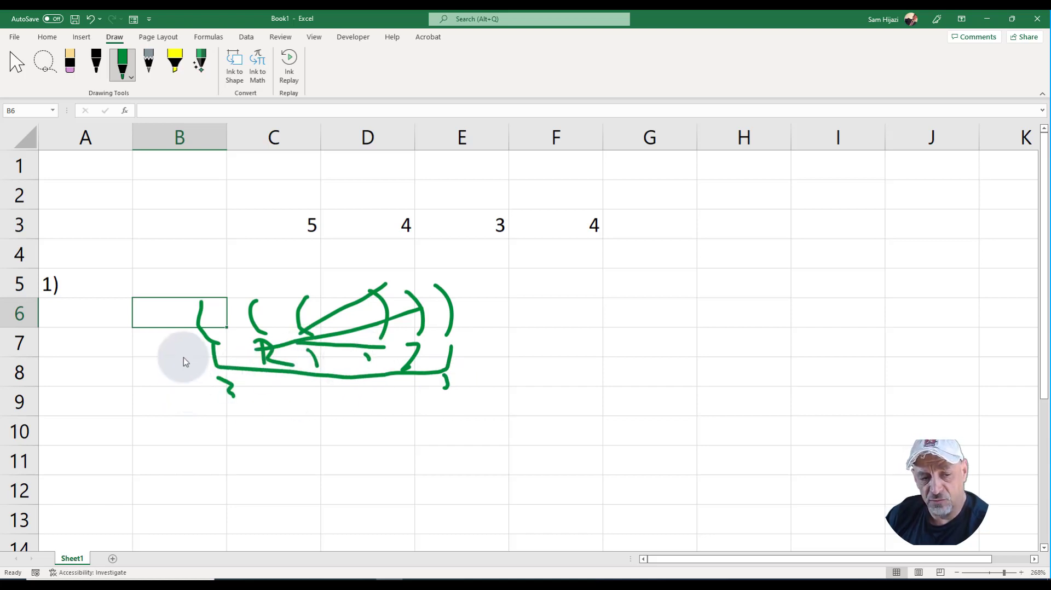
- Handwrite an equals sign near row 8 of column B and label the items "a." beside row 6 and "b." beside row 10
left_click_drag(142, 384, 172, 390)
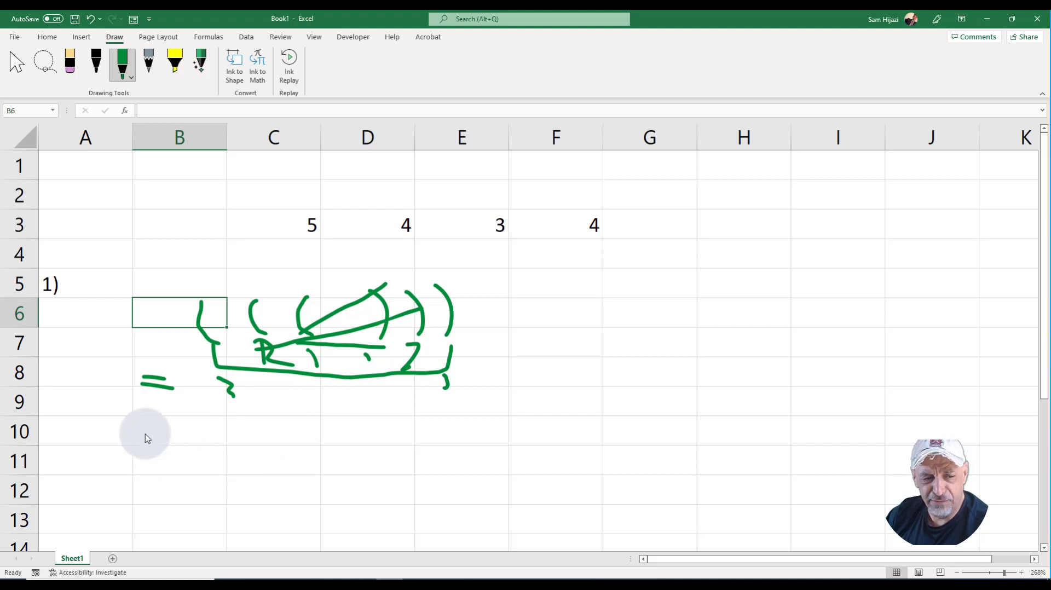
left_click_drag(107, 317, 122, 327)
left_click(123, 320)
left_click_drag(115, 426, 117, 452)
left_click(132, 445)
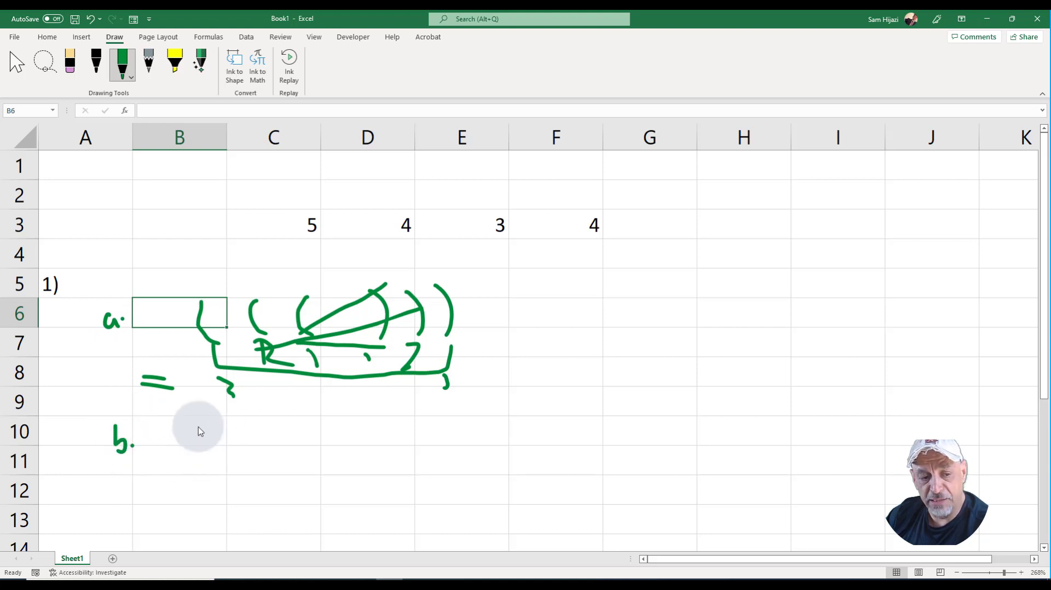
- Handwrite the exponent example =2^10 in green beside label b
mouse_move(197, 425)
left_mouse_down()
mouse_move(197, 440)
mouse_move(195, 422)
left_mouse_up()
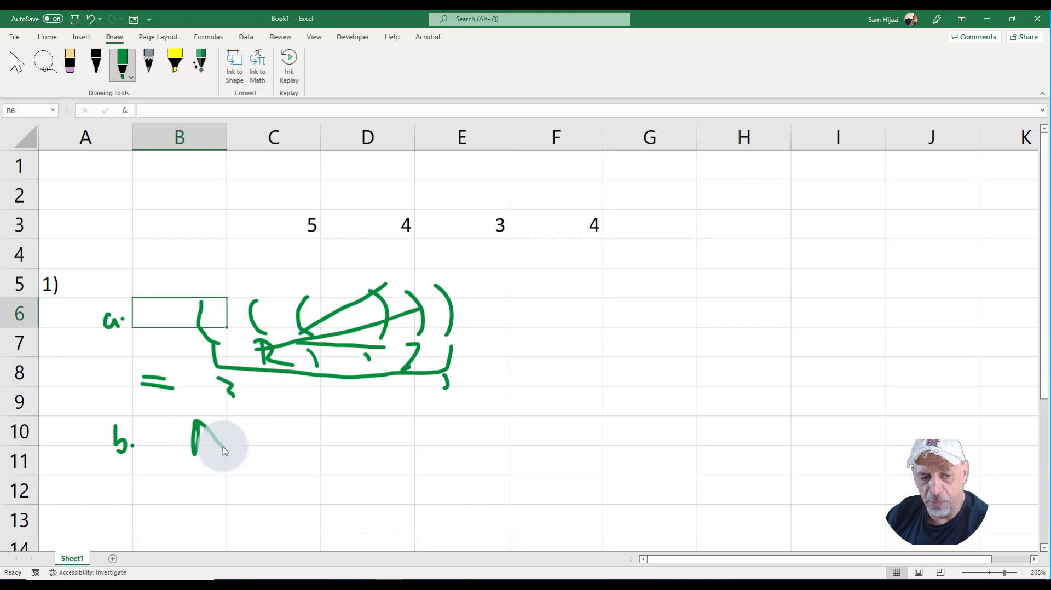
left_click_drag(222, 447, 166, 446)
mouse_move(154, 453)
left_mouse_down()
mouse_move(167, 453)
mouse_move(176, 475)
mouse_move(188, 468)
left_mouse_up()
left_click_drag(210, 435, 236, 453)
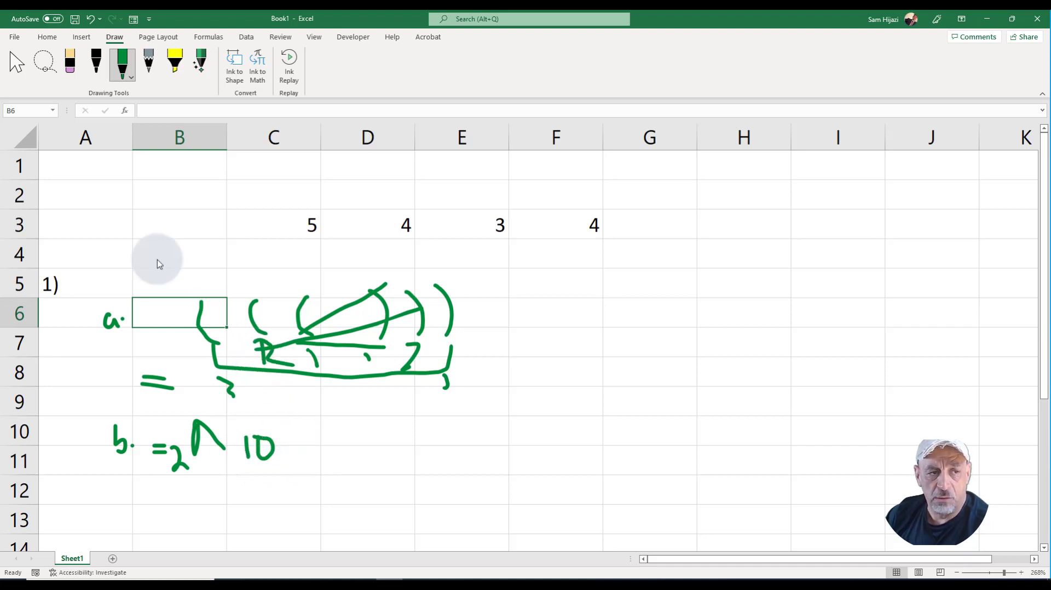
- Stop inking, enter the formula =2^10 in cell D10, and reselect that cell
left_click(16, 63)
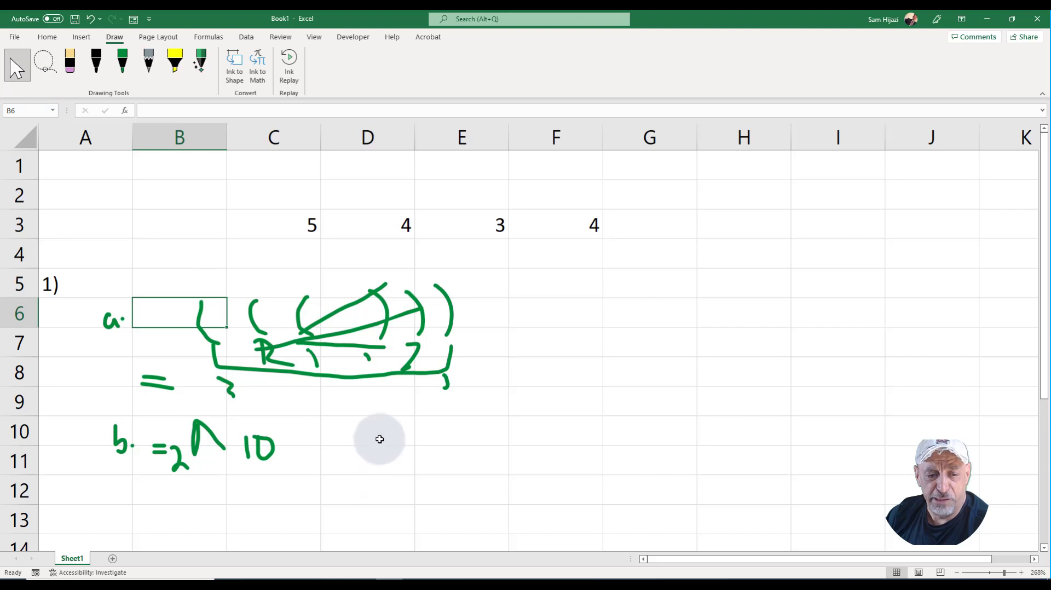
left_click(379, 438)
type("=")
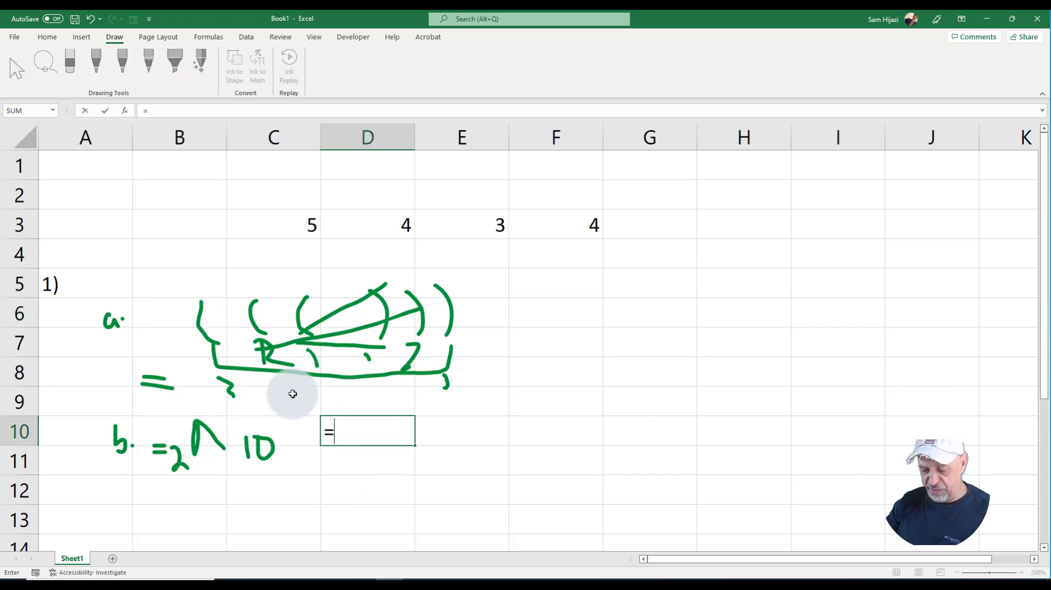
type("26")
key("BackSpace")
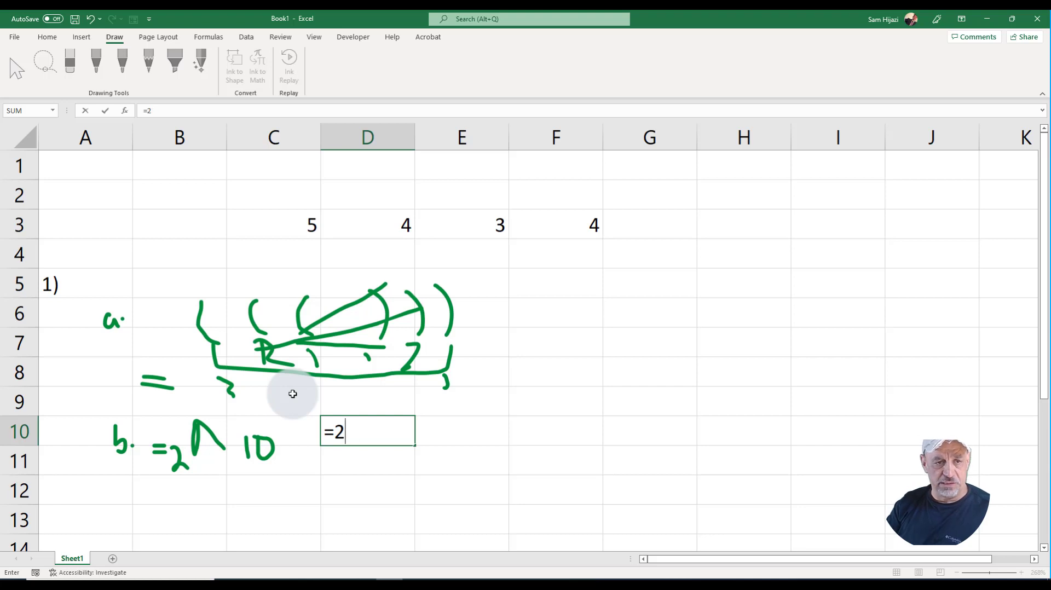
type("^10")
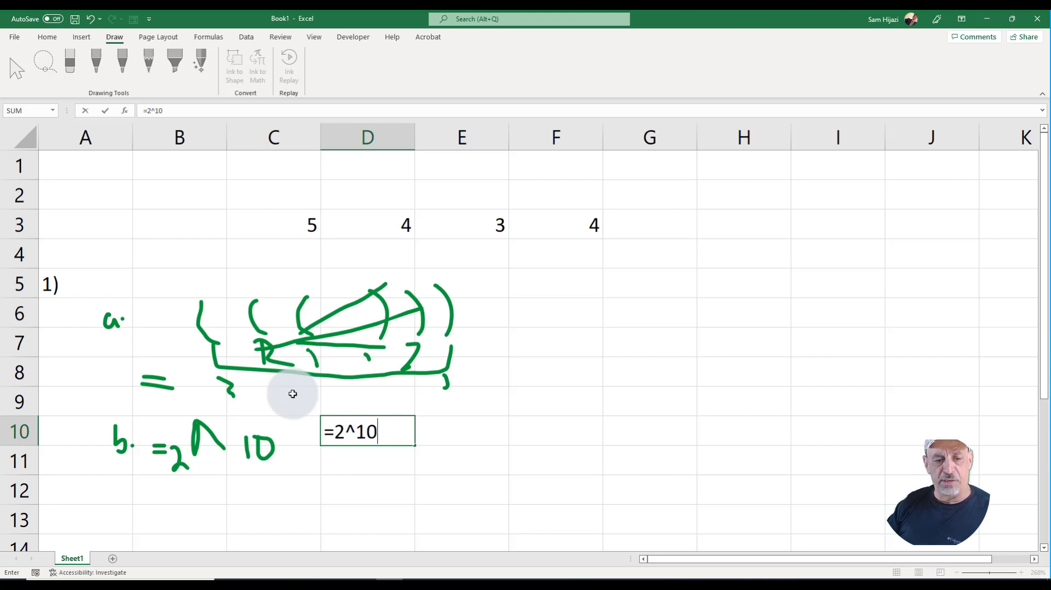
key("Return")
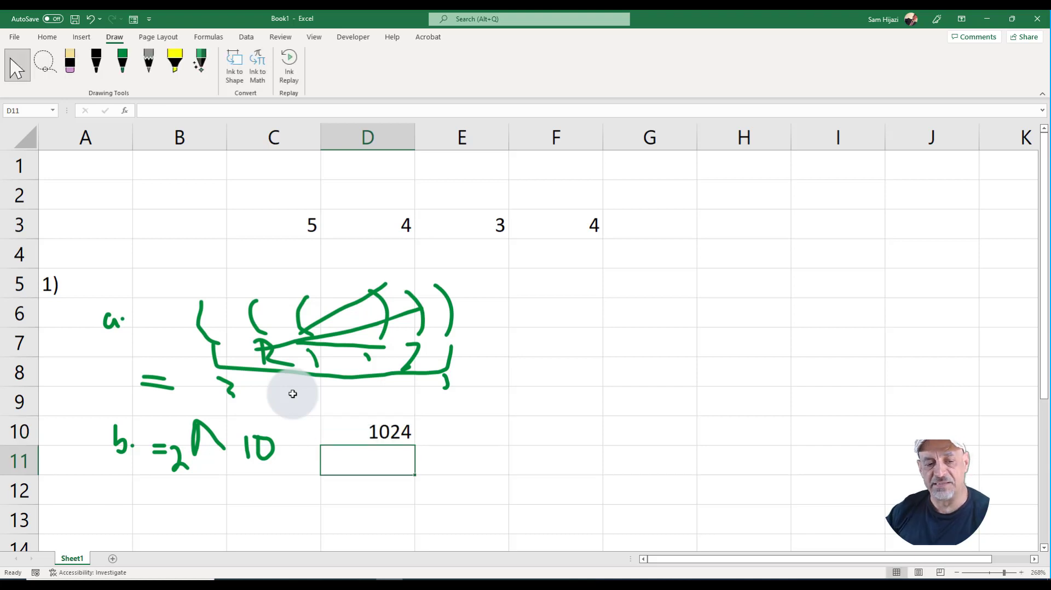
left_click(352, 430)
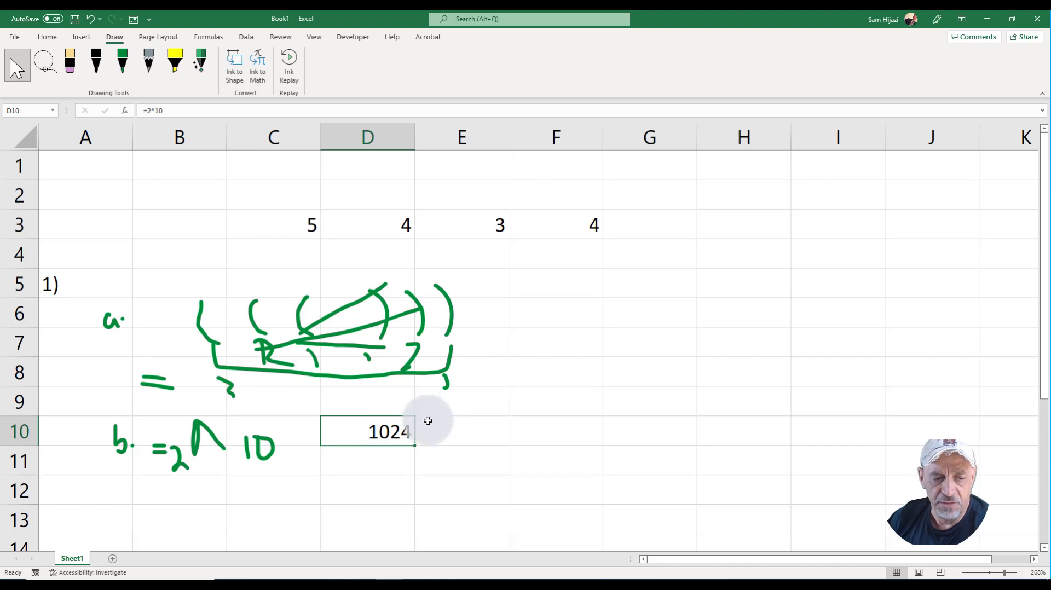
- Draw a black pen arrow from inside the innermost parentheses down to the handwritten exponent 10
scroll(425, 464, "down", 1)
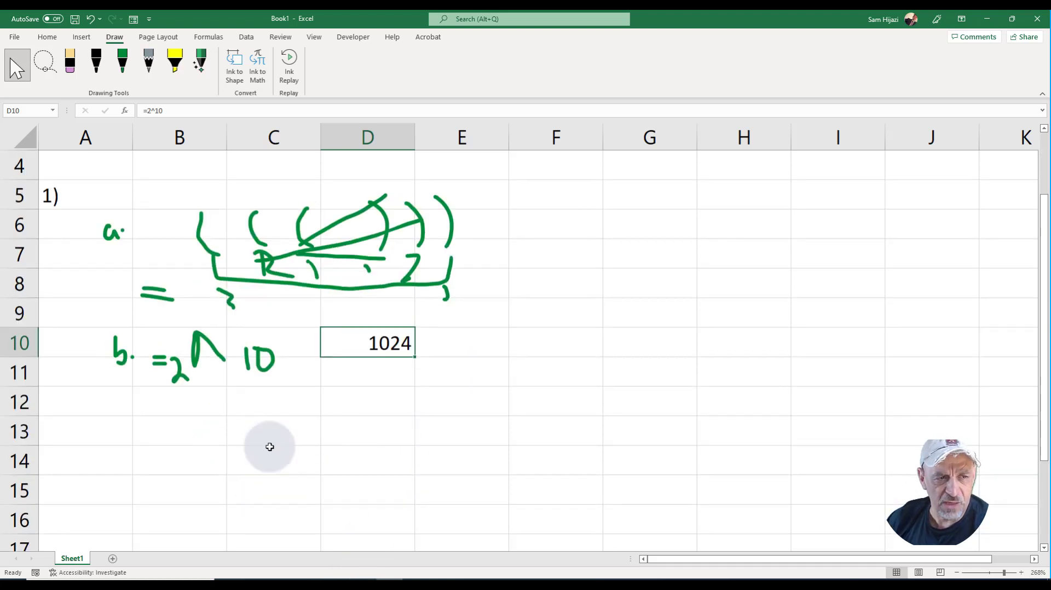
left_click(98, 62)
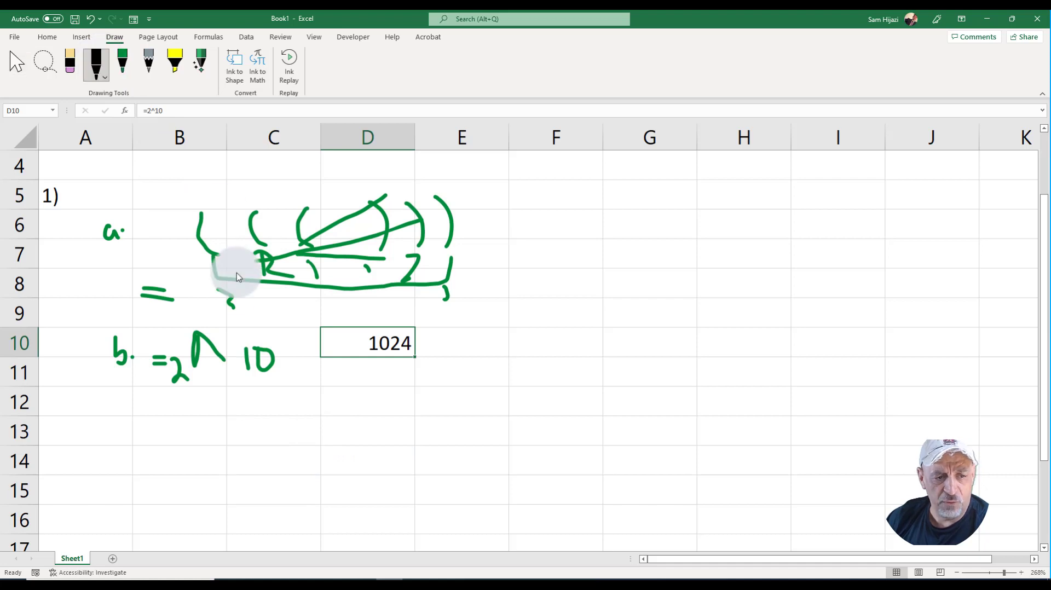
mouse_move(350, 232)
left_mouse_down()
mouse_move(263, 334)
mouse_move(287, 345)
left_mouse_up()
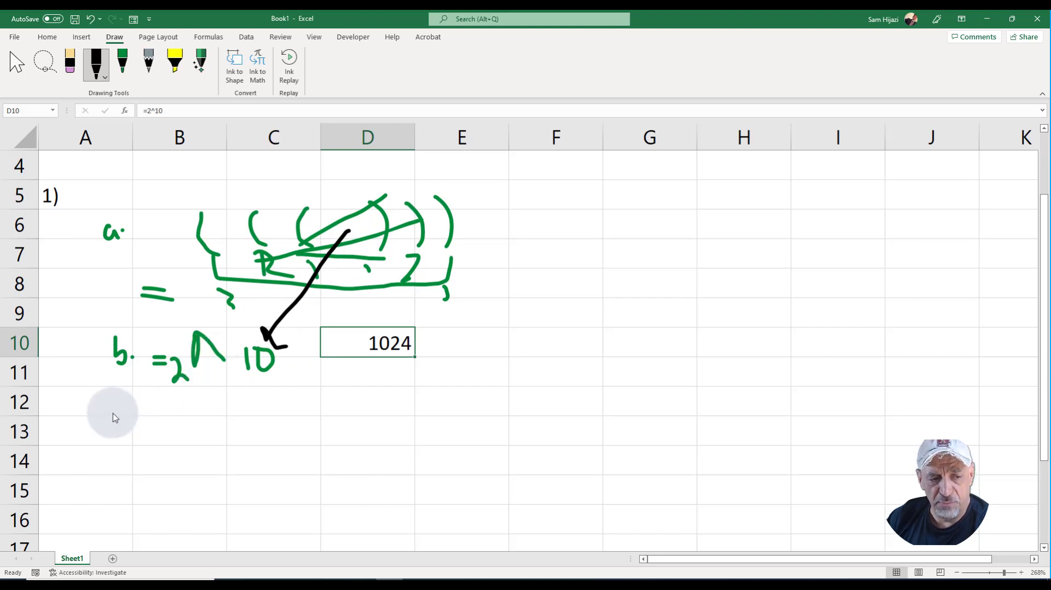
- Handwrite item "c." in black across rows 12 and 13, listing mod( ), int( ), * and / separated by commas
mouse_move(120, 409)
left_mouse_down()
mouse_move(117, 438)
mouse_move(128, 441)
left_mouse_up()
left_click(133, 435)
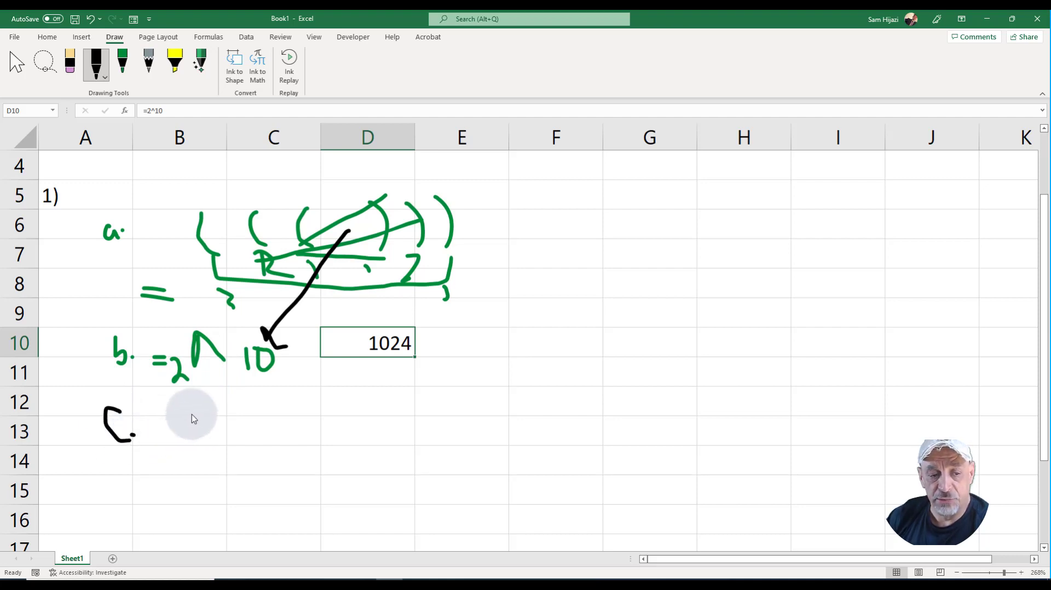
mouse_move(189, 426)
left_mouse_down()
mouse_move(216, 417)
mouse_move(239, 425)
left_mouse_up()
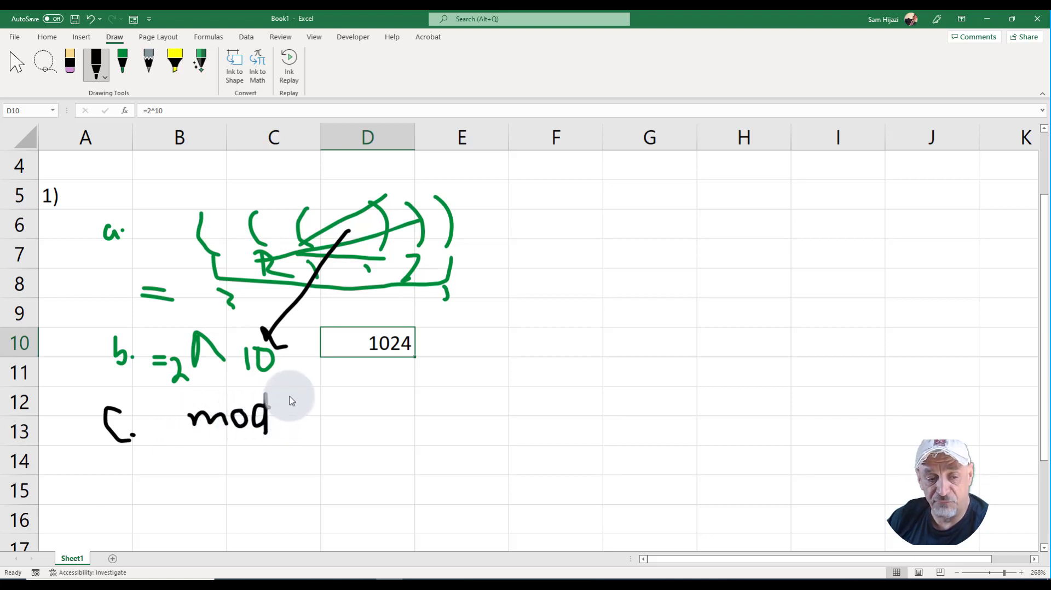
left_click_drag(293, 430, 293, 428)
left_click_drag(333, 395, 363, 437)
left_click_drag(396, 406, 400, 421)
mouse_move(403, 422)
left_mouse_down()
mouse_move(404, 411)
mouse_move(444, 421)
mouse_move(451, 406)
mouse_move(468, 428)
left_mouse_up()
left_click_drag(501, 380, 514, 422)
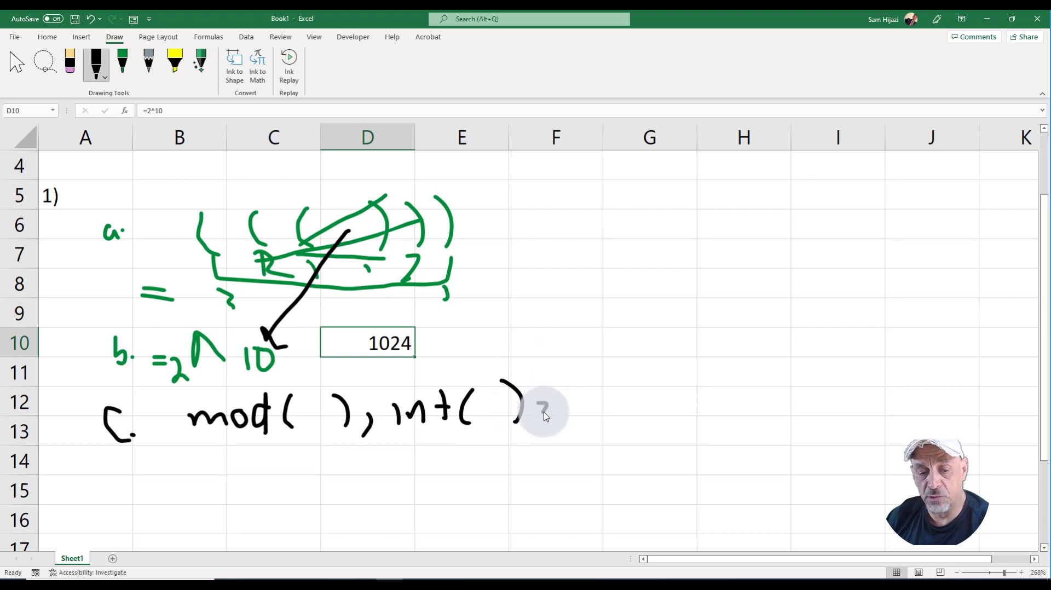
left_click_drag(541, 404, 544, 416)
mouse_move(597, 384)
left_mouse_down()
mouse_move(579, 414)
mouse_move(602, 415)
mouse_move(607, 398)
left_mouse_up()
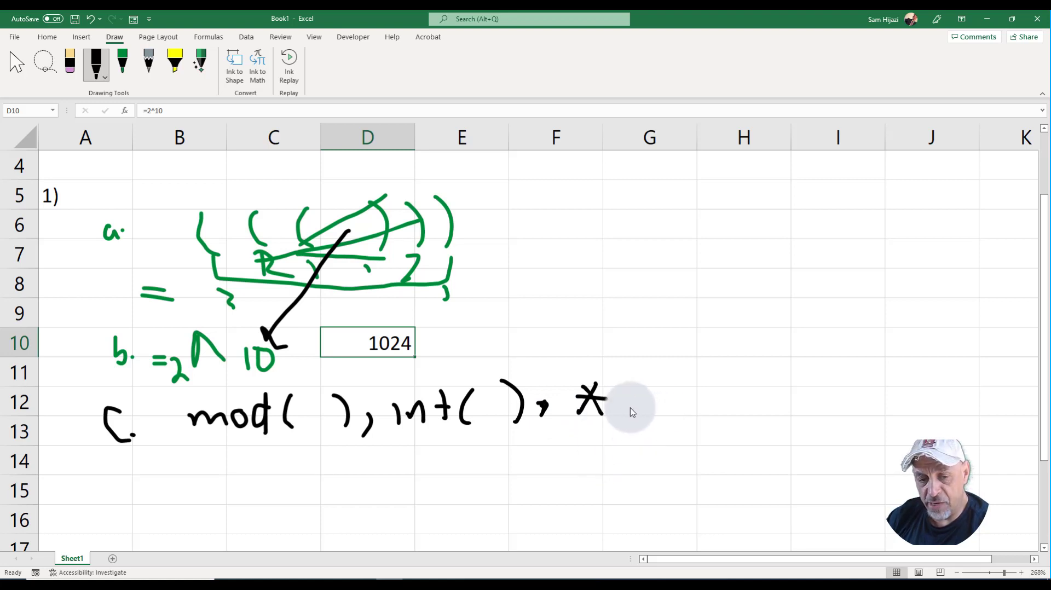
left_click_drag(623, 409, 624, 426)
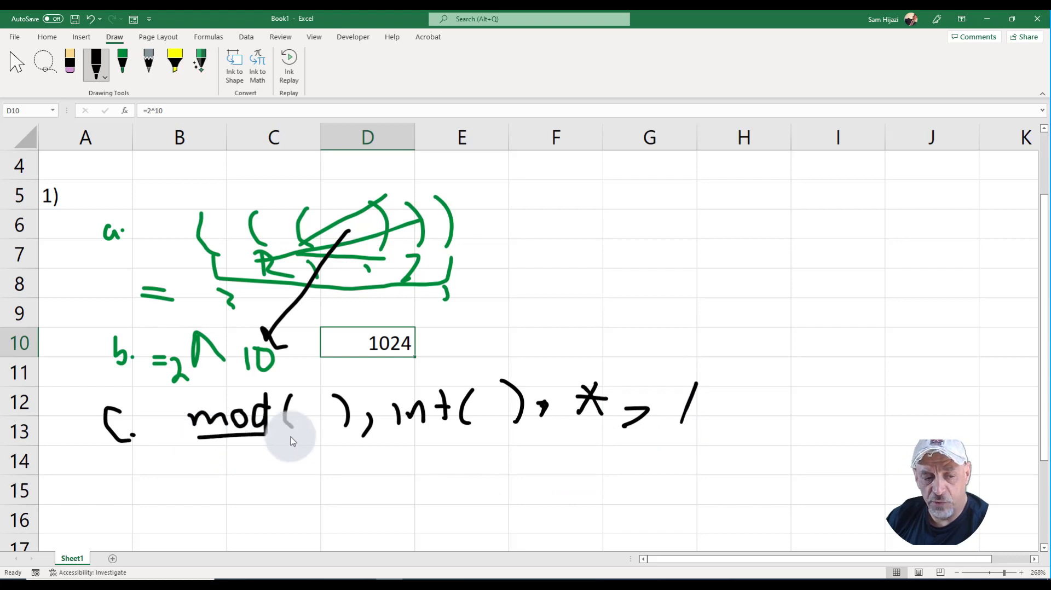
- Double-underline the handwritten mod( and int(, and draw a horizontal line above mod to separate items b and c
left_click_drag(266, 436, 296, 436)
left_click_drag(218, 450, 291, 451)
left_click_drag(406, 437, 474, 444)
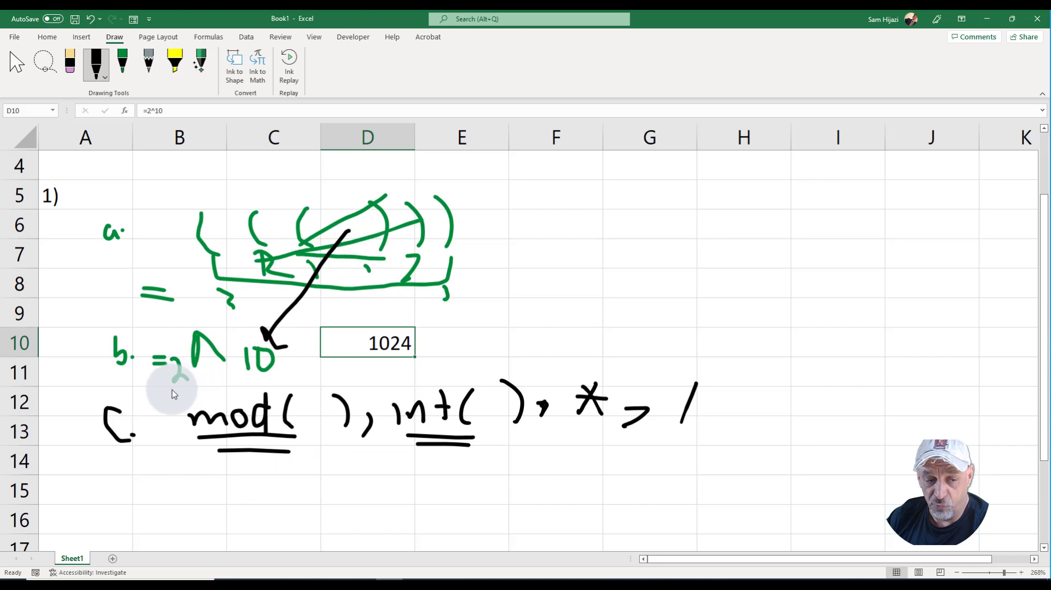
left_click_drag(170, 389, 289, 387)
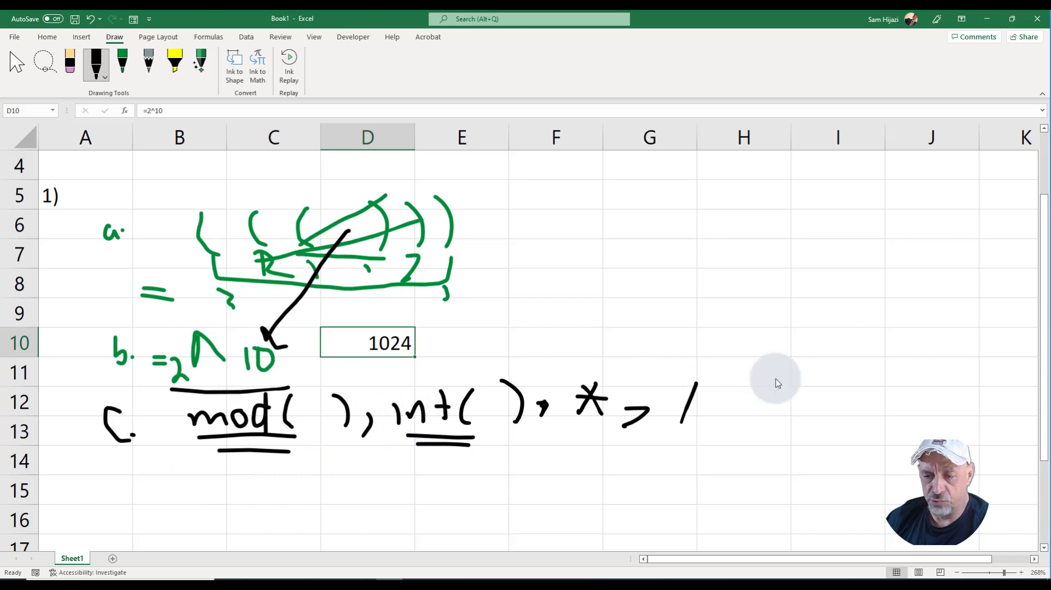
- Handwrite the two number types "Int." and "Real" side by side in row 15, below item c
left_click_drag(1045, 331, 1035, 430)
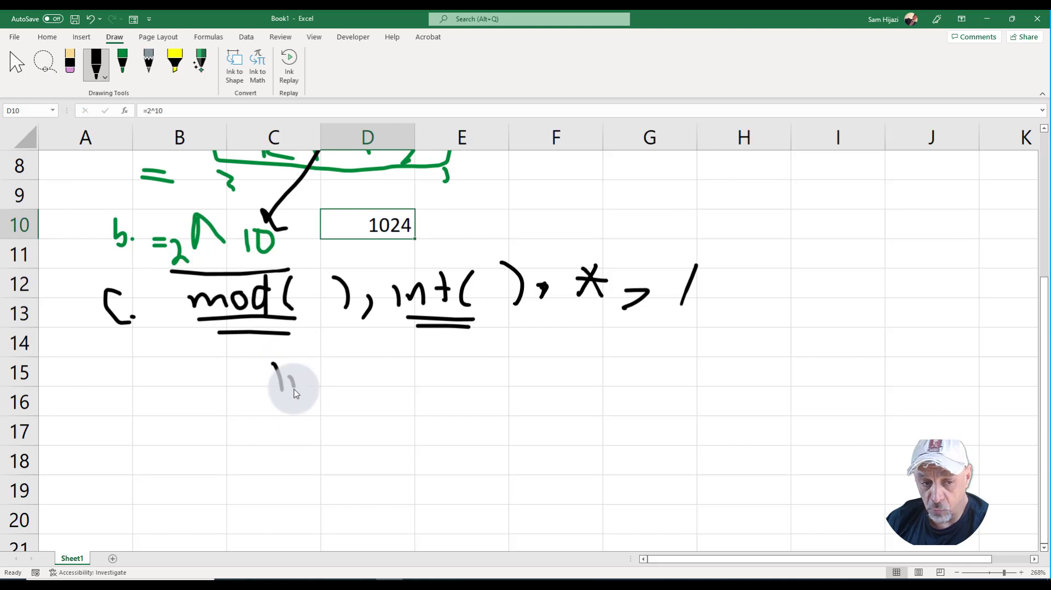
left_click_drag(314, 378, 314, 380)
left_click_drag(323, 353, 326, 399)
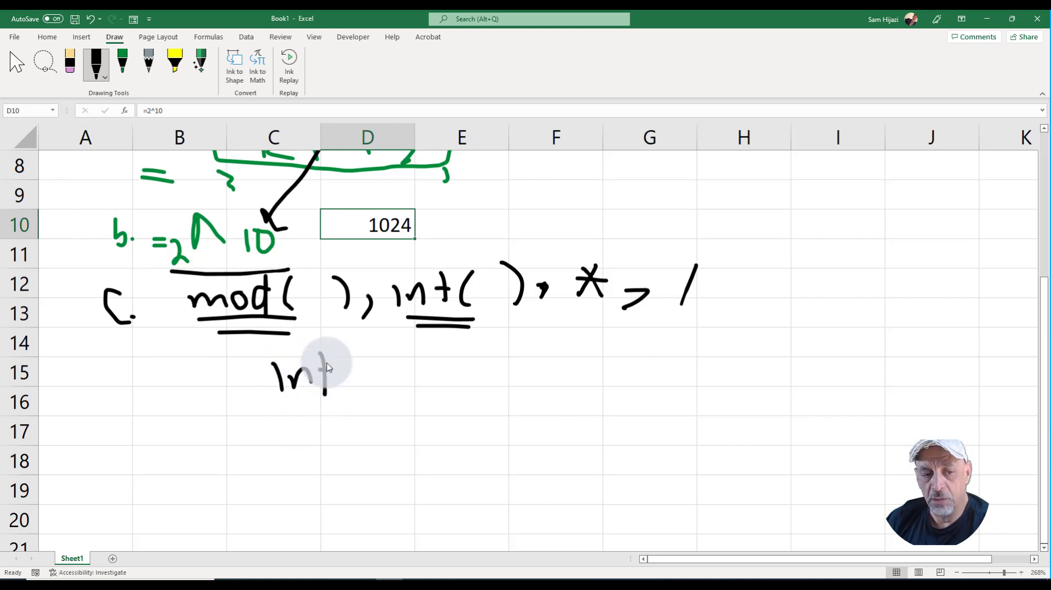
left_click(343, 378)
mouse_move(419, 362)
left_mouse_down()
mouse_move(424, 386)
mouse_move(432, 364)
mouse_move(446, 383)
mouse_move(481, 375)
mouse_move(462, 375)
mouse_move(518, 388)
left_mouse_up()
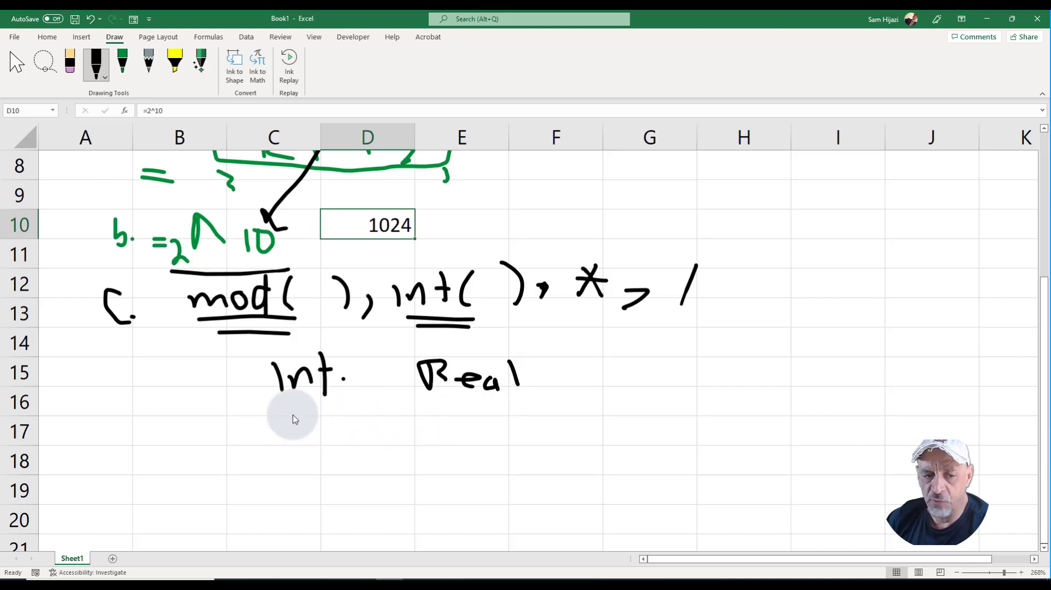
- Double-underline "Int.", handwrite a decimal number starting with 10 beneath it, and cross out its decimal digits
mouse_move(288, 403)
left_mouse_down()
mouse_move(328, 403)
mouse_move(317, 409)
mouse_move(327, 409)
mouse_move(314, 463)
mouse_move(339, 446)
mouse_move(358, 459)
left_mouse_up()
left_click_drag(370, 457, 372, 458)
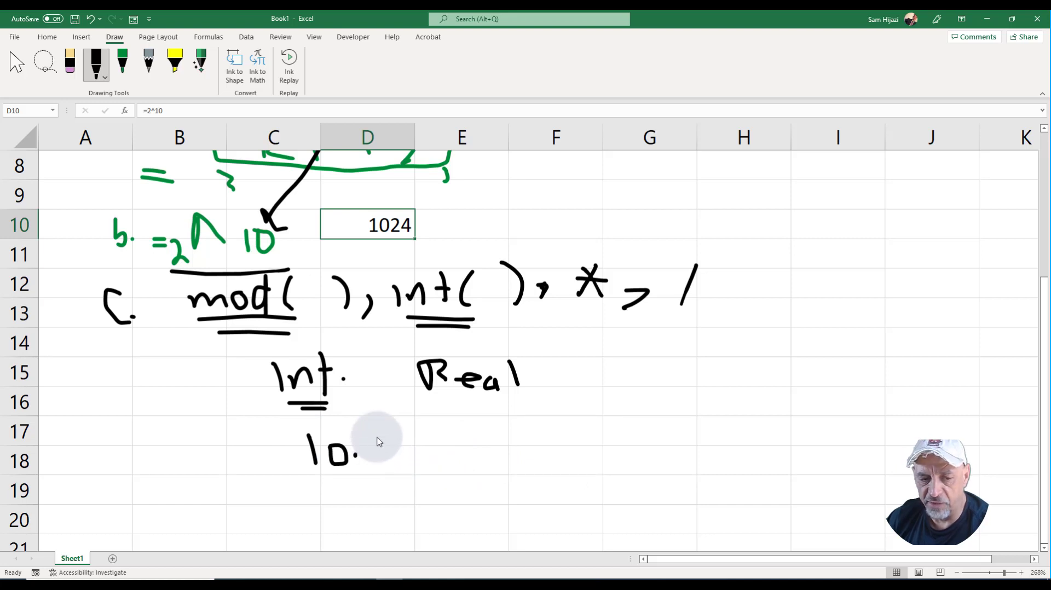
left_click_drag(376, 437, 410, 464)
left_click_drag(416, 425, 368, 459)
left_click_drag(378, 419, 423, 492)
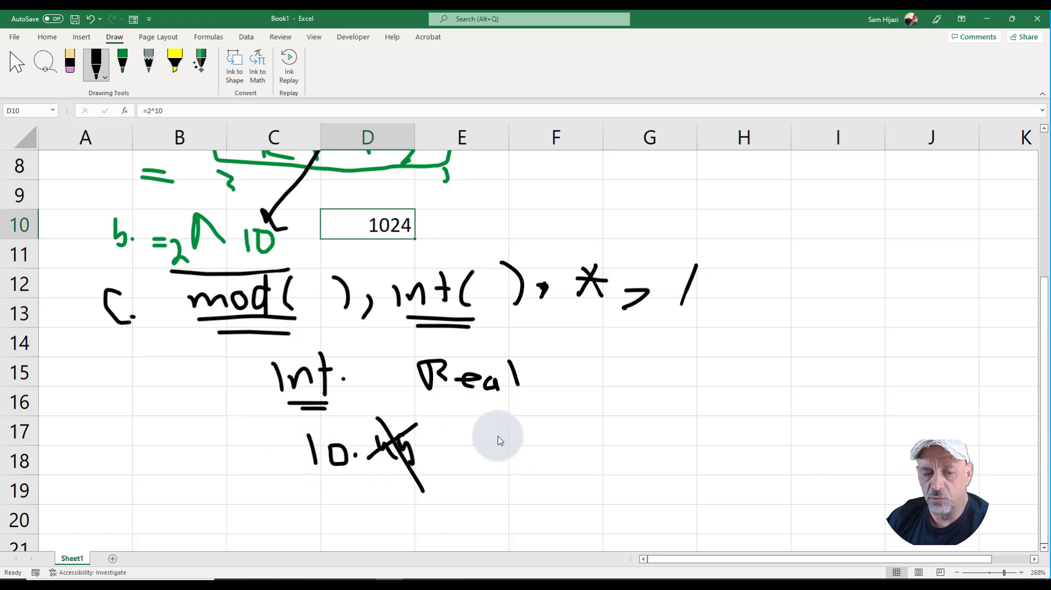
- Handwrite the division example =99/10 =9.9 beneath "Real", mark its decimal digit underneath, and dismiss the mail notification
mouse_move(497, 434)
left_mouse_down()
mouse_move(484, 442)
mouse_move(499, 439)
mouse_move(506, 464)
left_mouse_up()
mouse_move(518, 429)
left_mouse_down()
mouse_move(504, 440)
mouse_move(523, 455)
left_mouse_up()
mouse_move(548, 419)
left_mouse_down()
mouse_move(542, 468)
mouse_move(576, 456)
left_mouse_up()
left_click_drag(476, 450, 492, 448)
left_click_drag(475, 462, 491, 459)
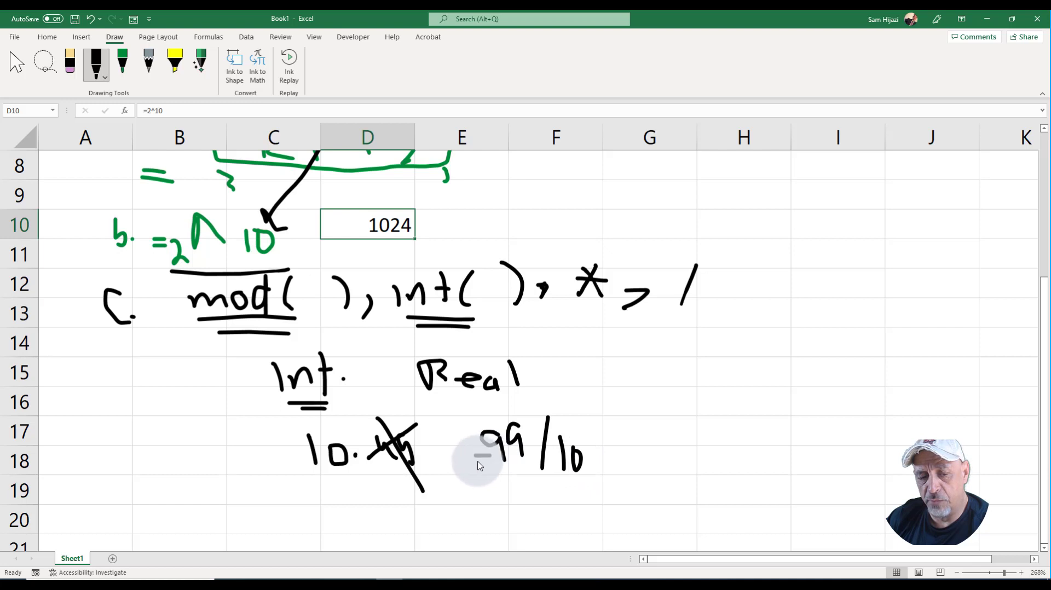
mouse_move(621, 443)
left_mouse_down()
mouse_move(635, 446)
mouse_move(635, 434)
mouse_move(651, 456)
mouse_move(669, 433)
mouse_move(664, 468)
left_mouse_up()
left_click(659, 447)
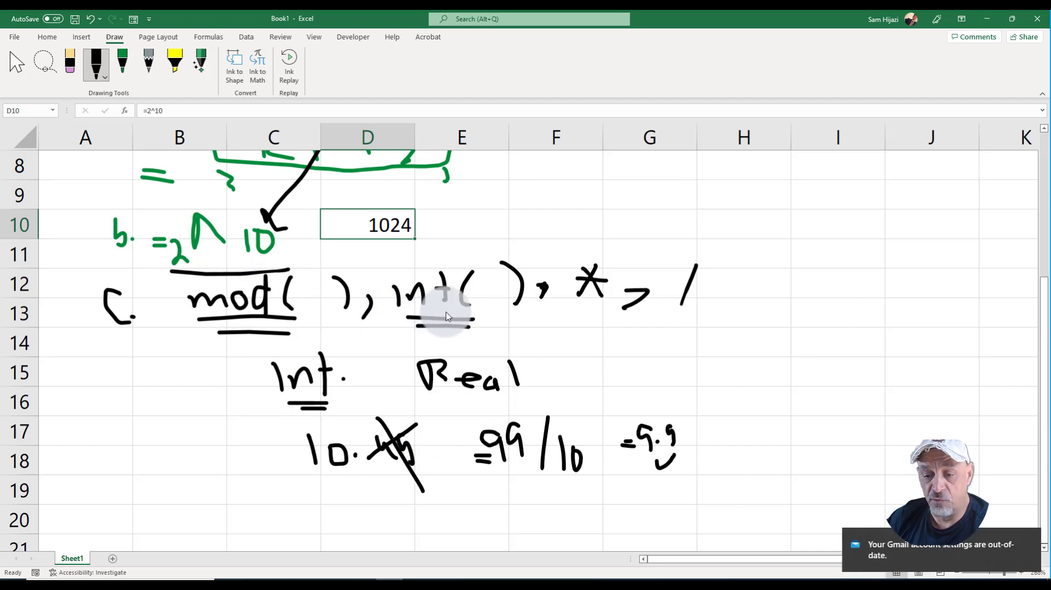
left_click(1031, 541)
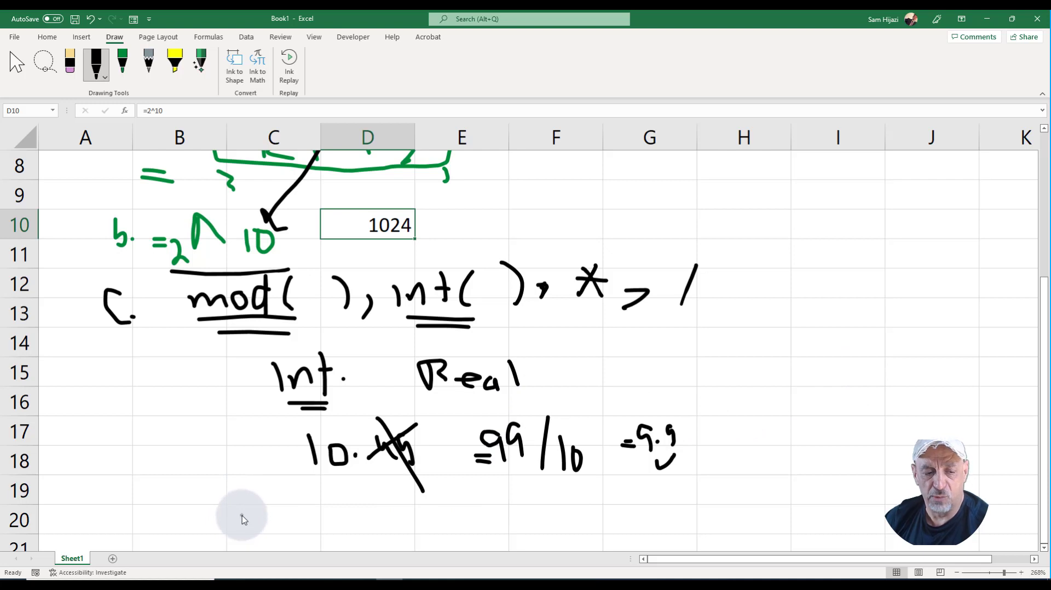
- Stop inking and enter the remainder formula =mod(10,3) in cell C20, below the handwritten examples
left_click(17, 63)
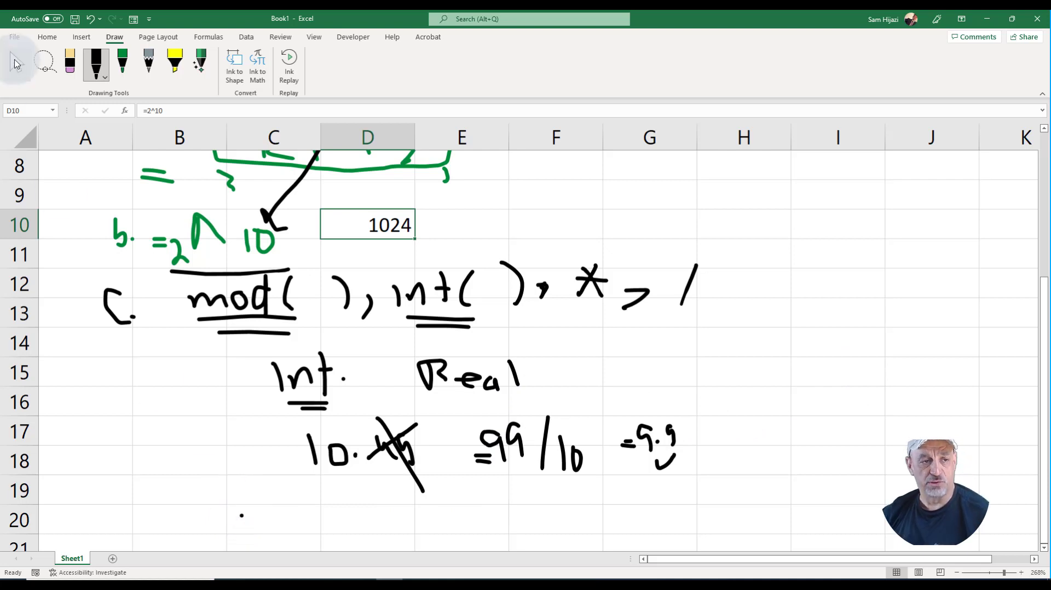
left_click(267, 518)
type("=")
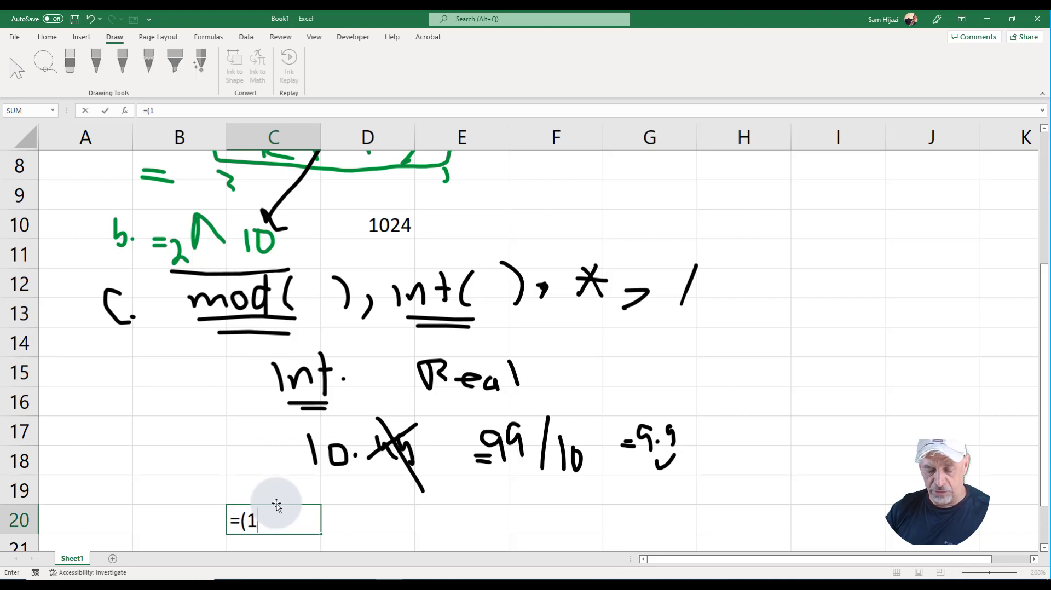
type("mod(1")
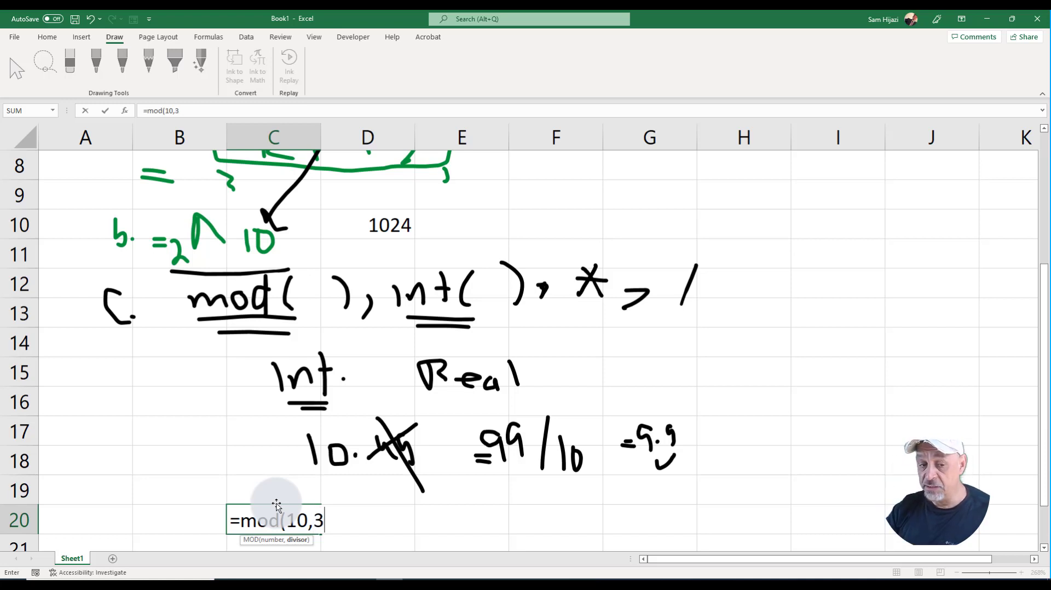
type(")")
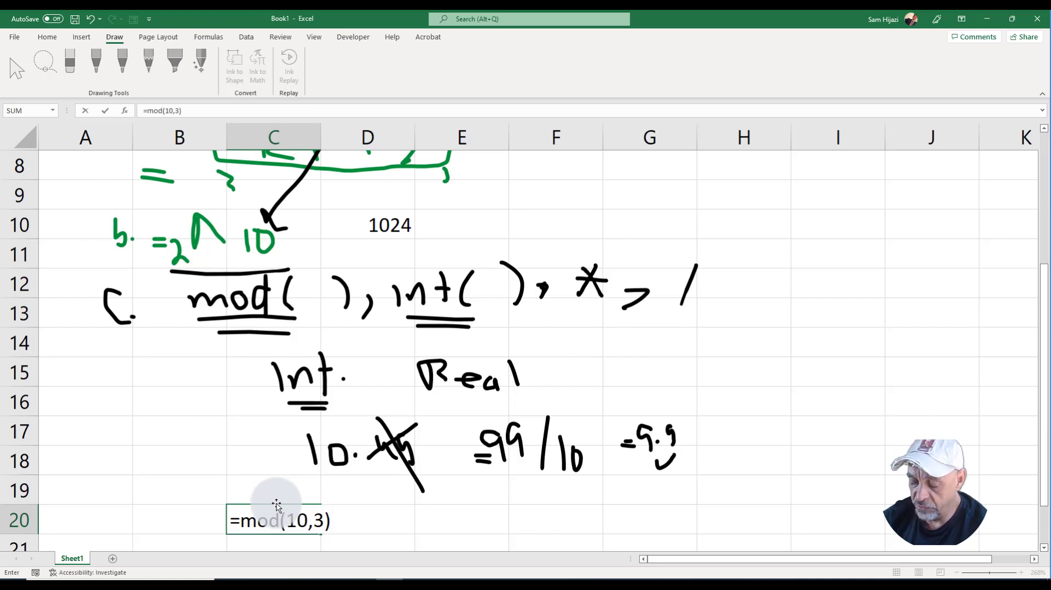
key("Return")
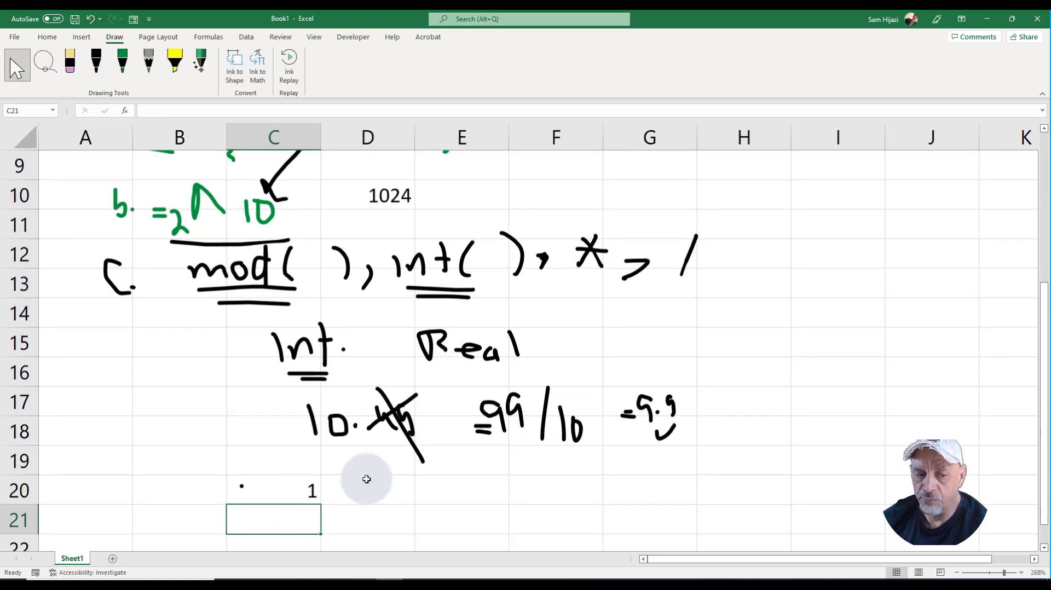
left_click(307, 487)
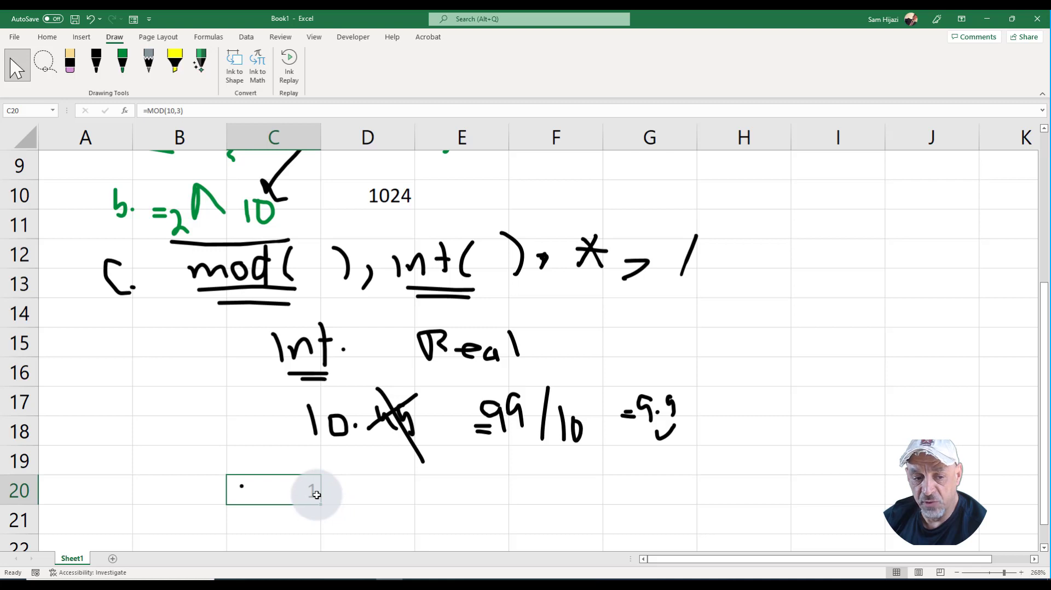
- Enter a second remainder example, =mod(34,10), in cell D20
left_click(376, 492)
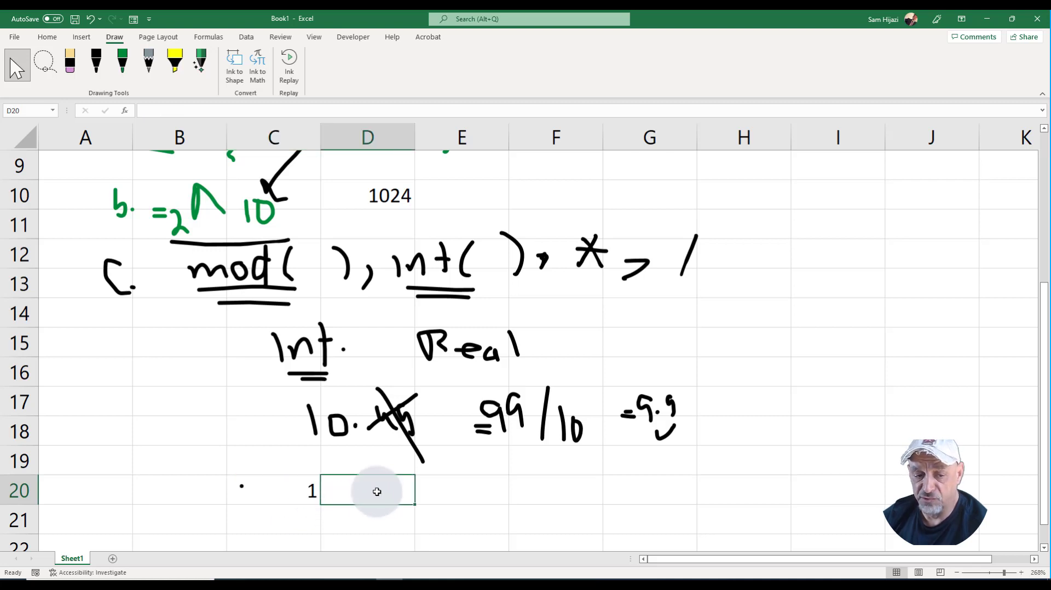
type("=mod9")
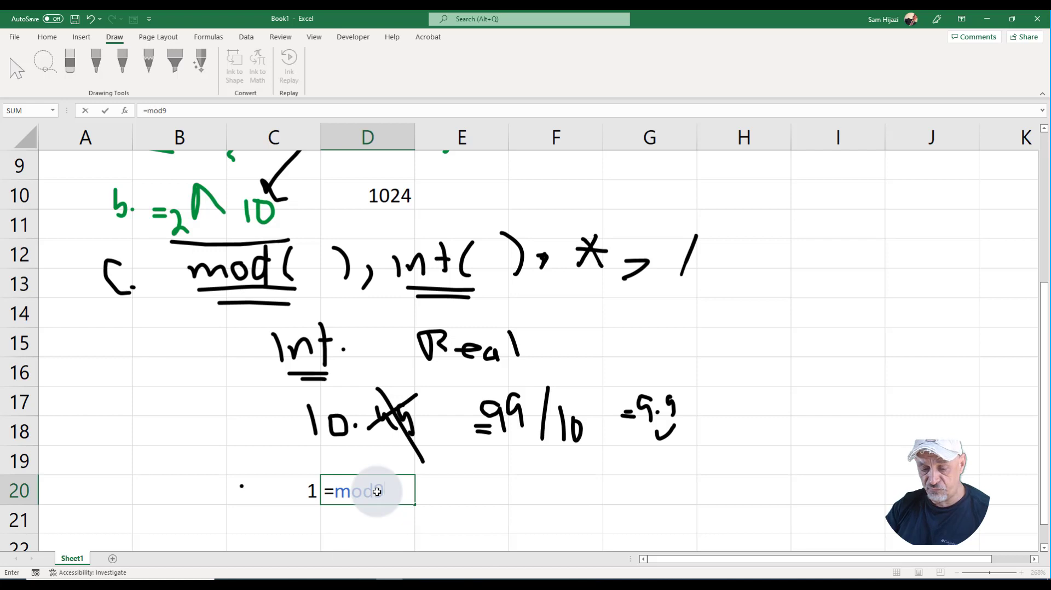
key("BackSpace")
type("(3")
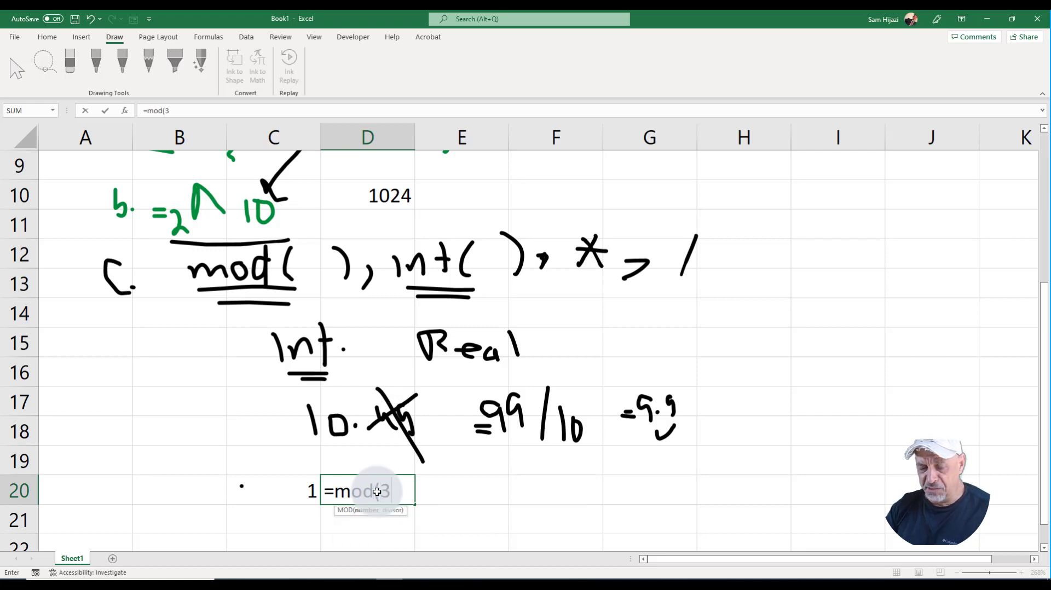
type("4,10)")
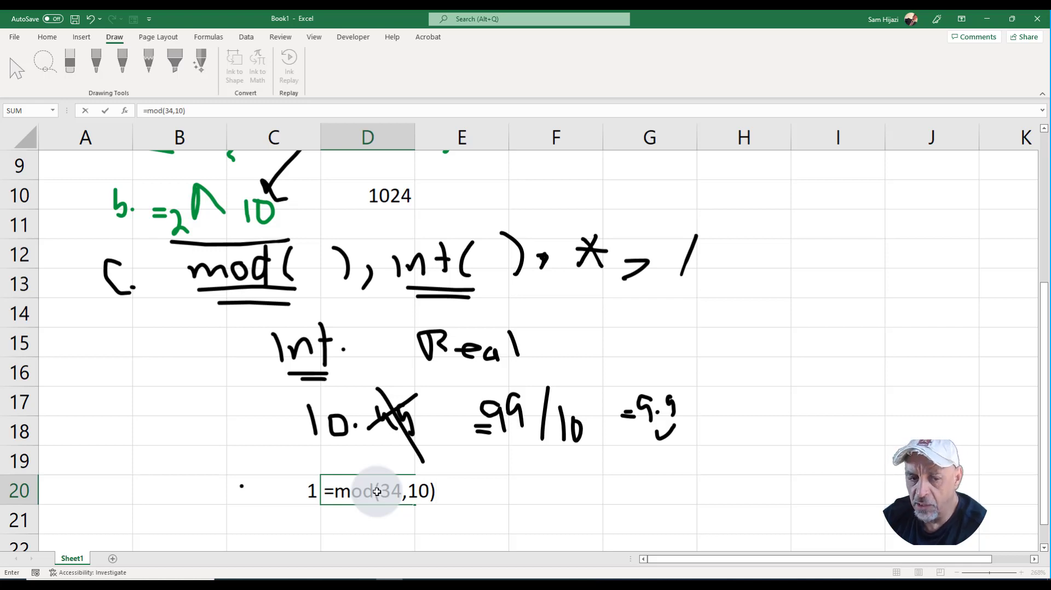
key("Return")
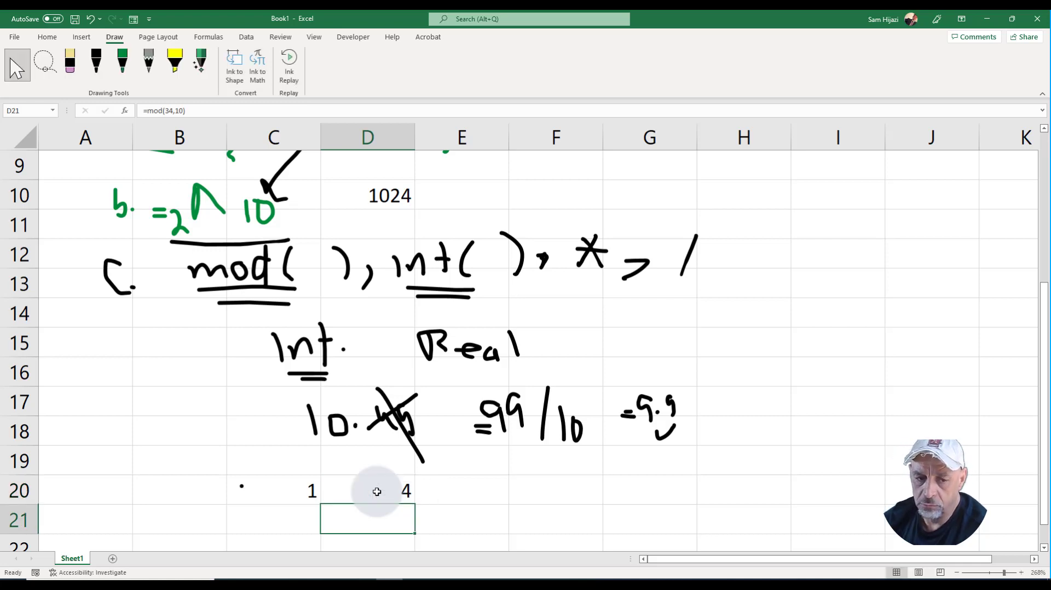
- Enter the integer-part example =int(34/10) in cell E20, beside the two MOD results
left_click(441, 483)
type("=int(")
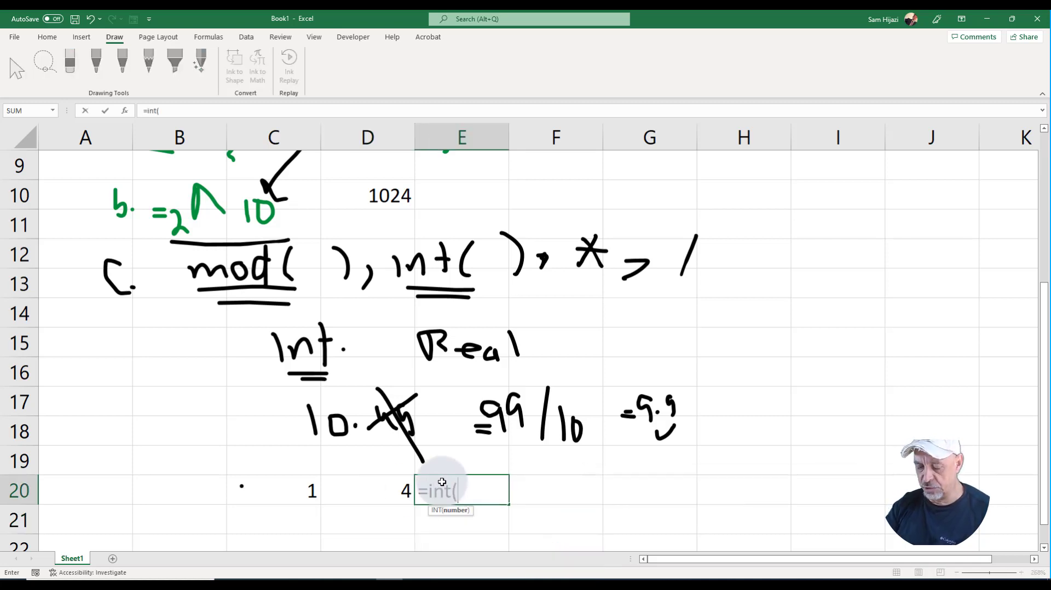
type("3")
key("BackSpace")
type("35")
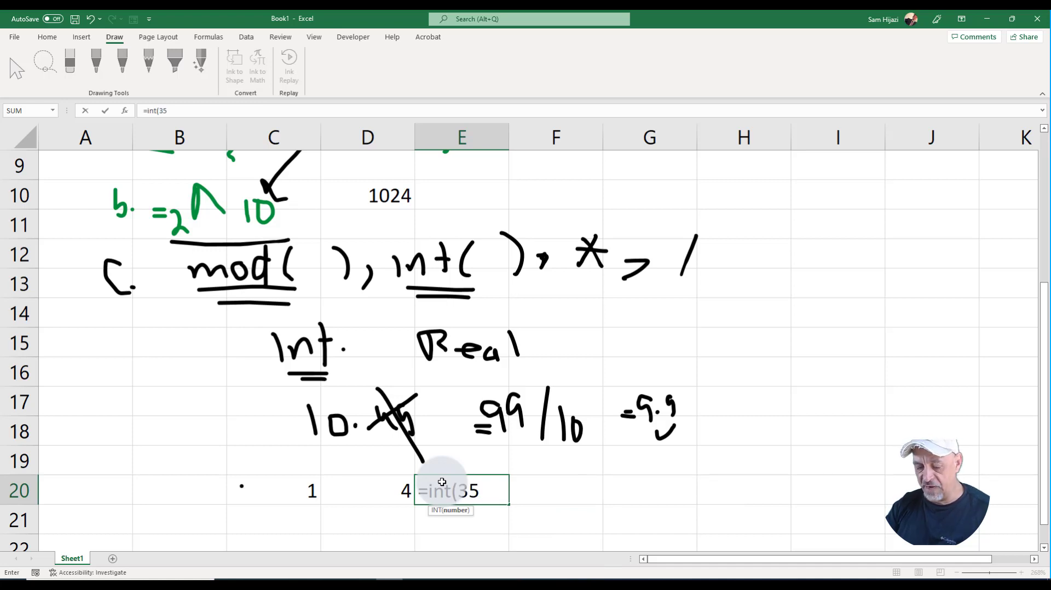
key("BackSpace")
type("4")
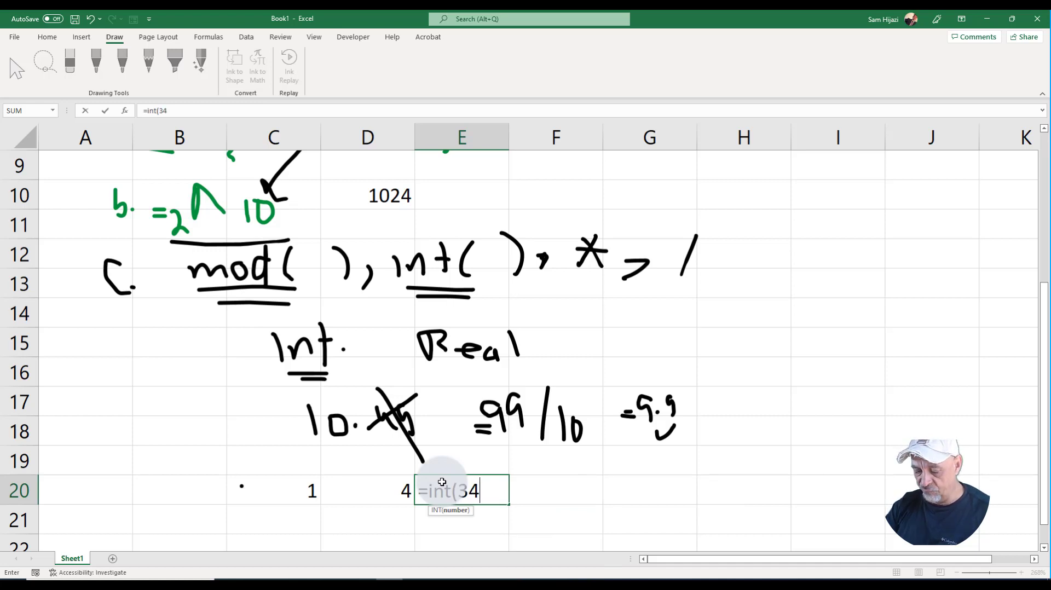
type("/10)")
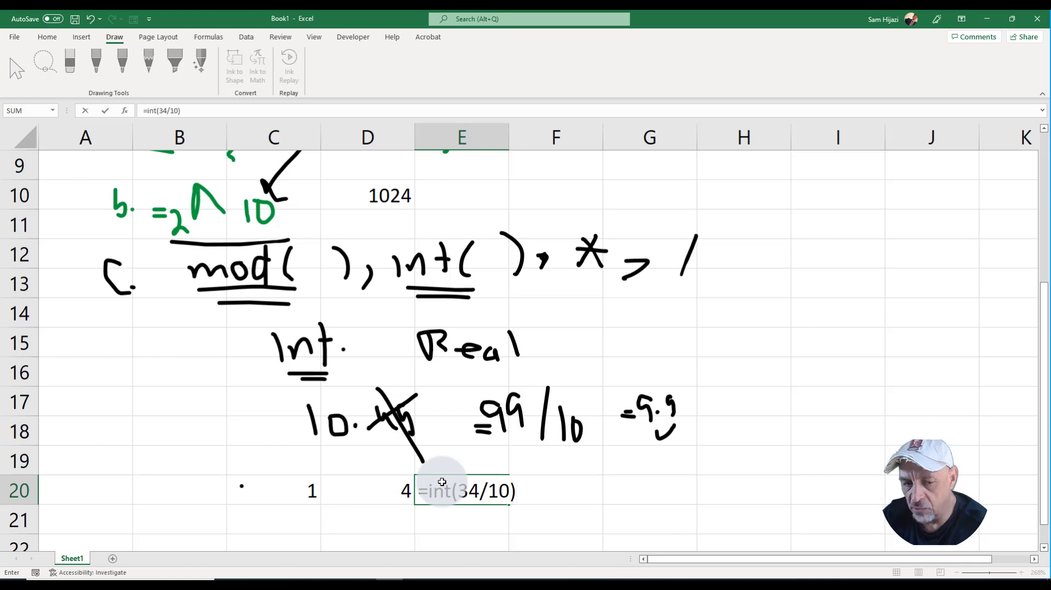
key("Return")
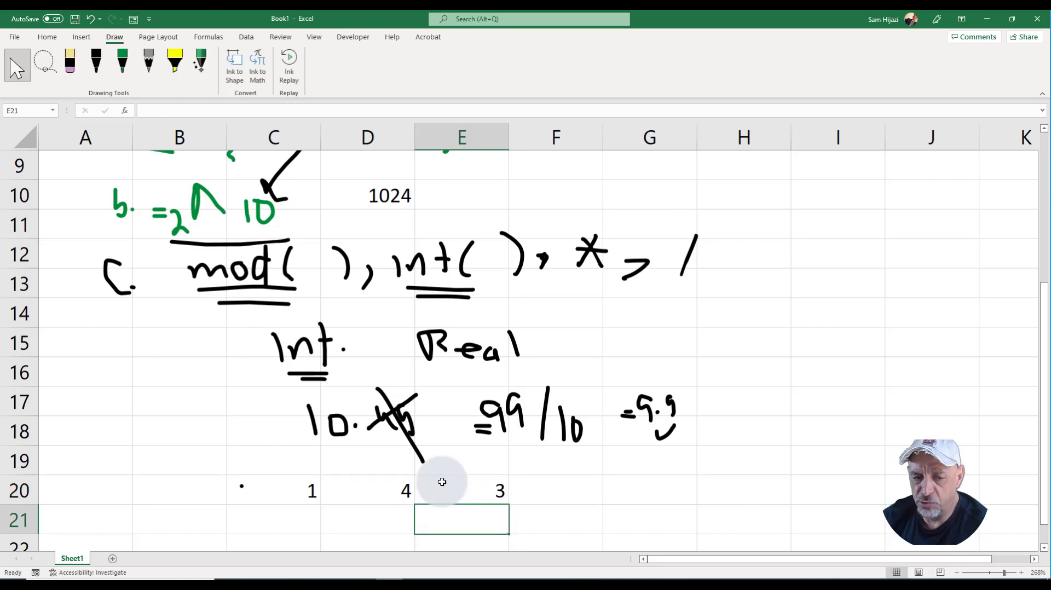
- Inspect the INT formula in cell E20 and the MOD formula in cell D20 for comparison
double_click(469, 491)
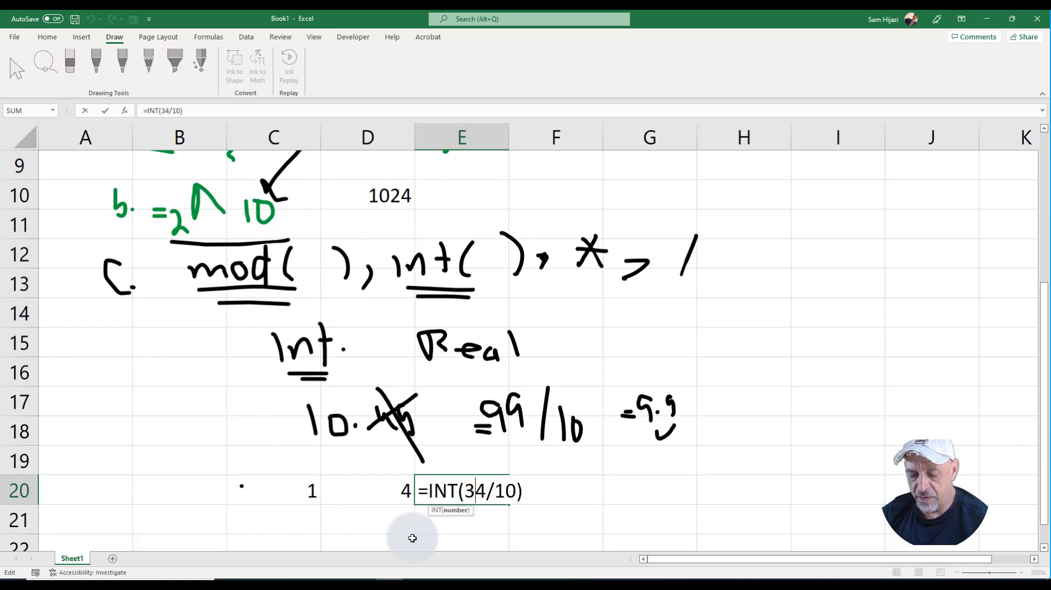
key("Escape")
double_click(382, 490)
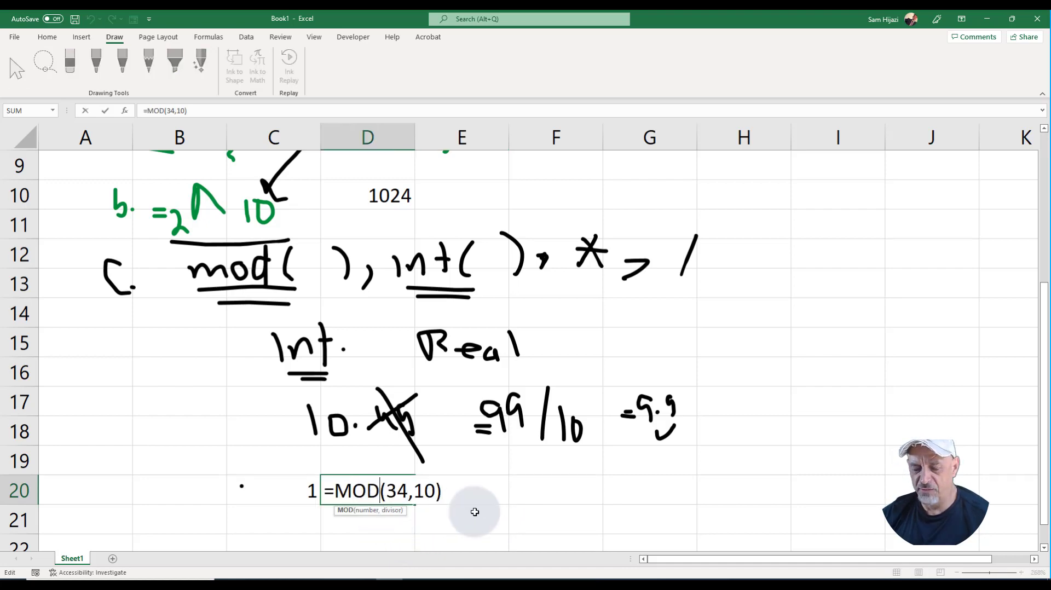
key("Escape")
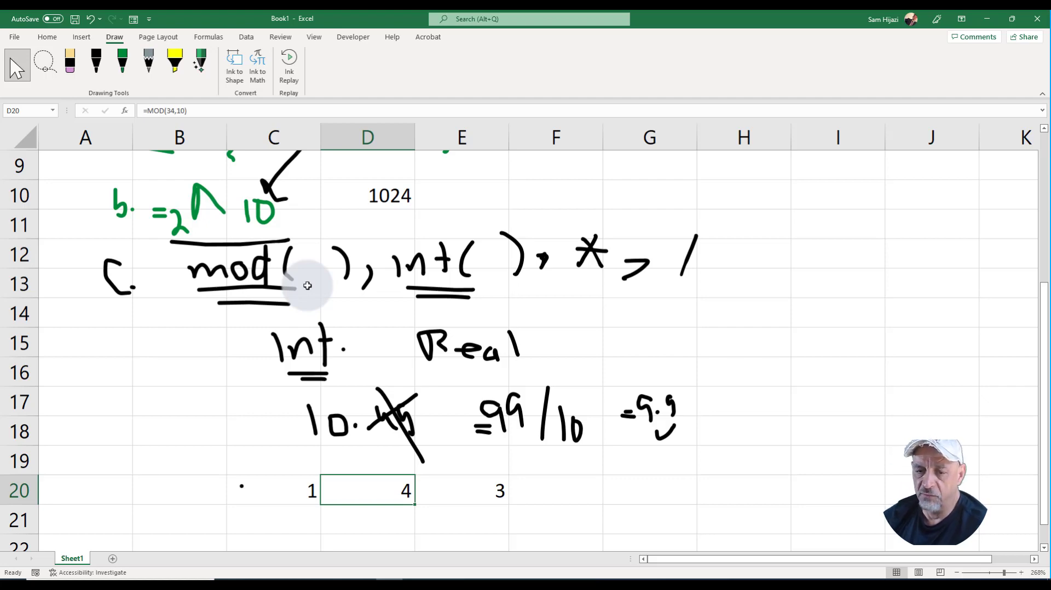
- Enter the remainder formula =mod(27,9) in cell H15
left_click(733, 338)
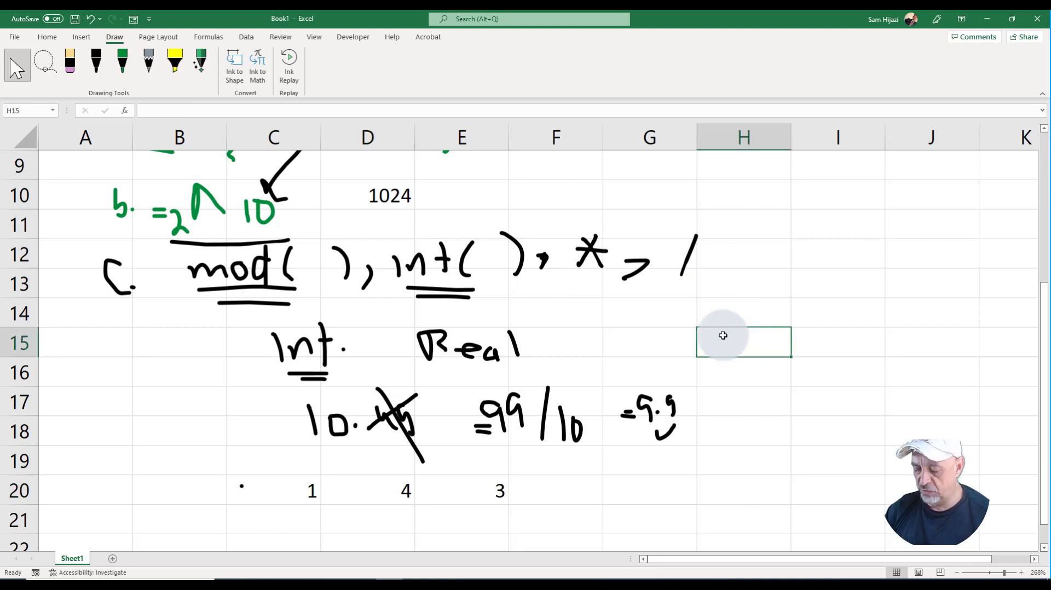
type("=")
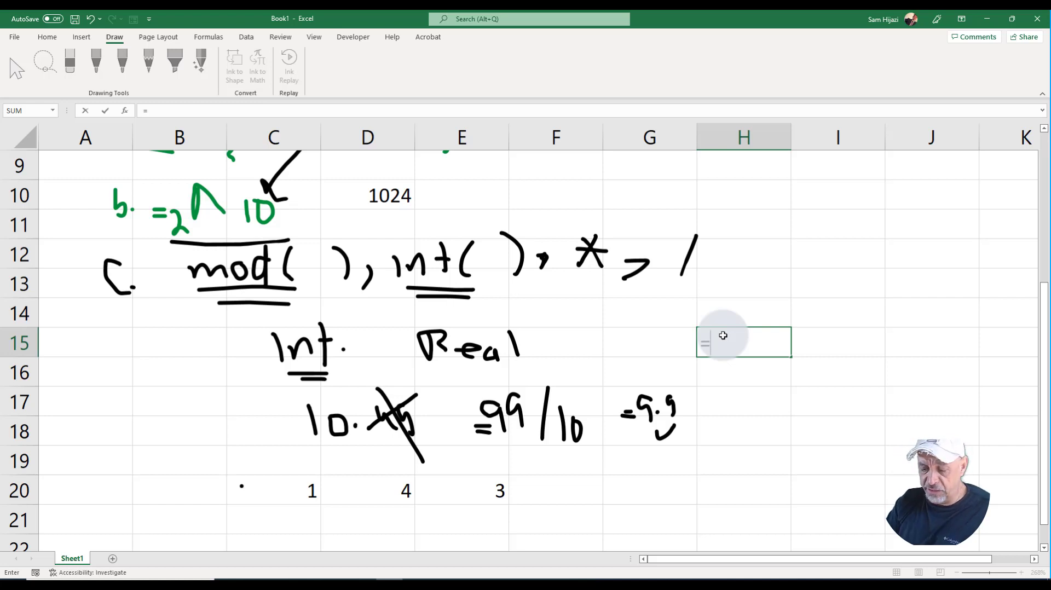
type("mod(")
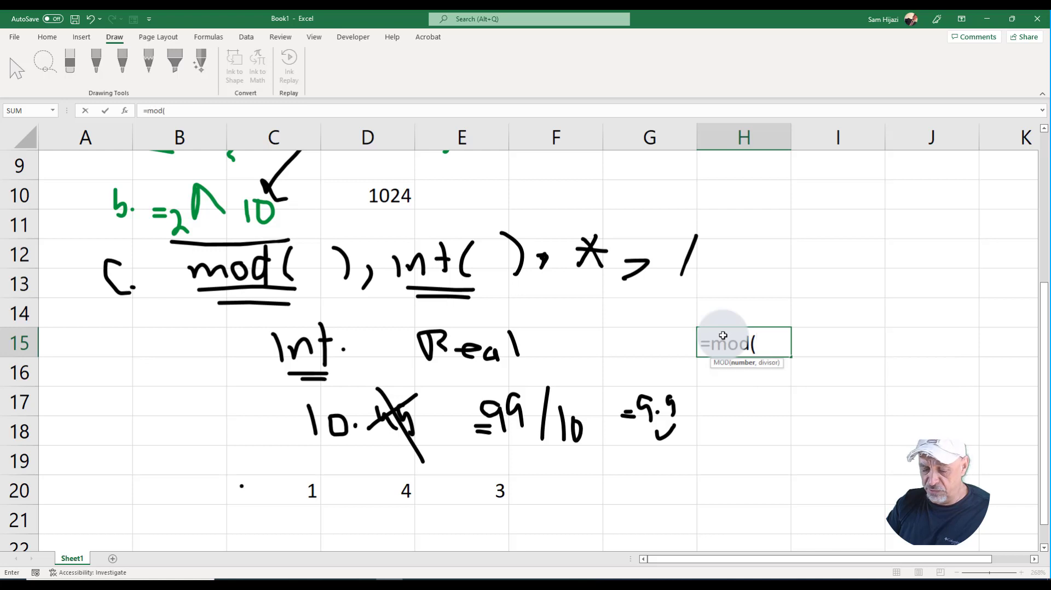
type("27,")
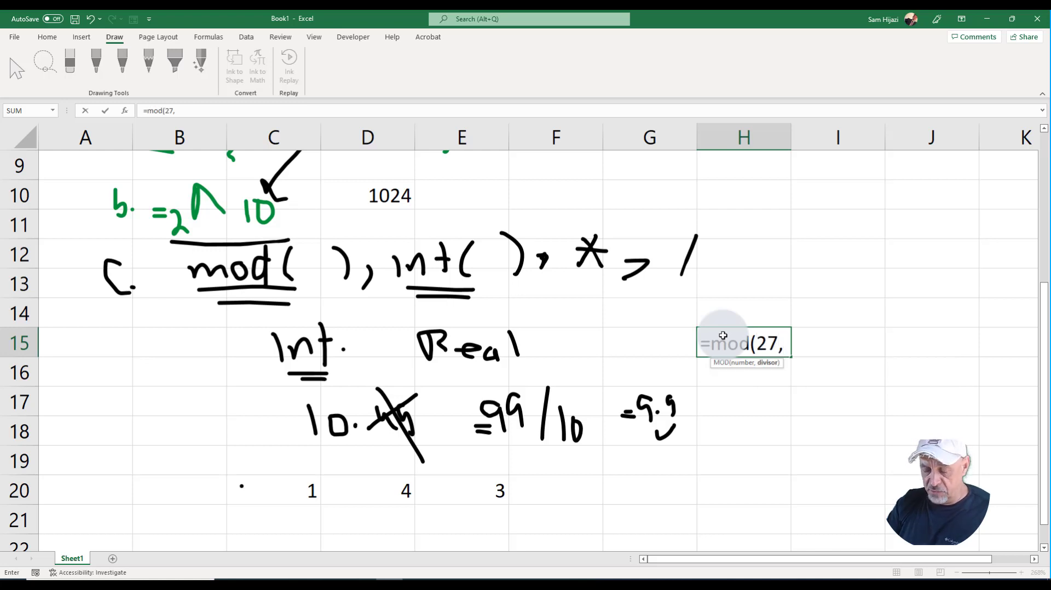
type("9)")
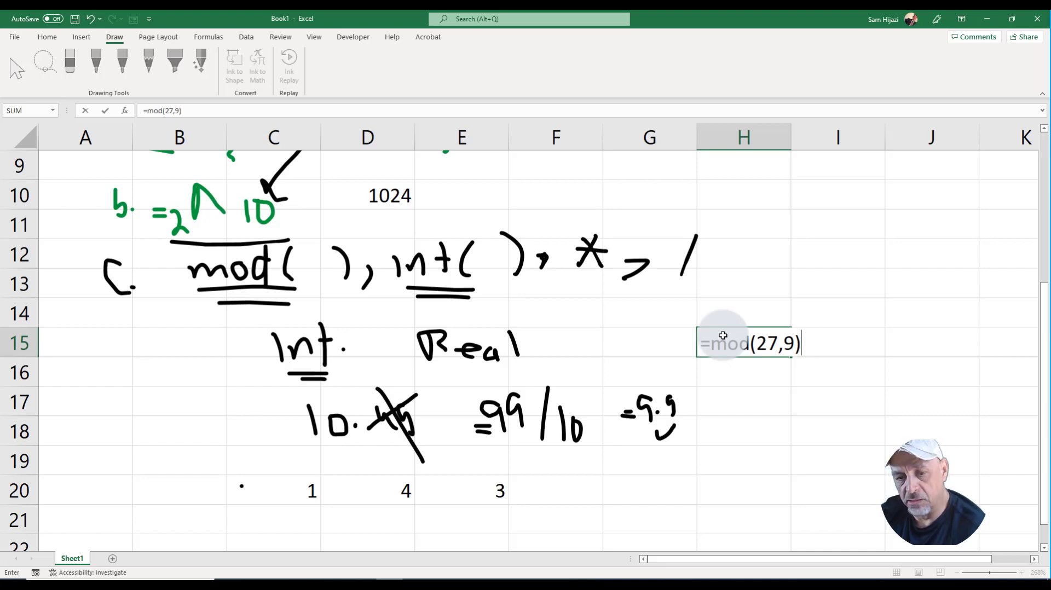
key("Return")
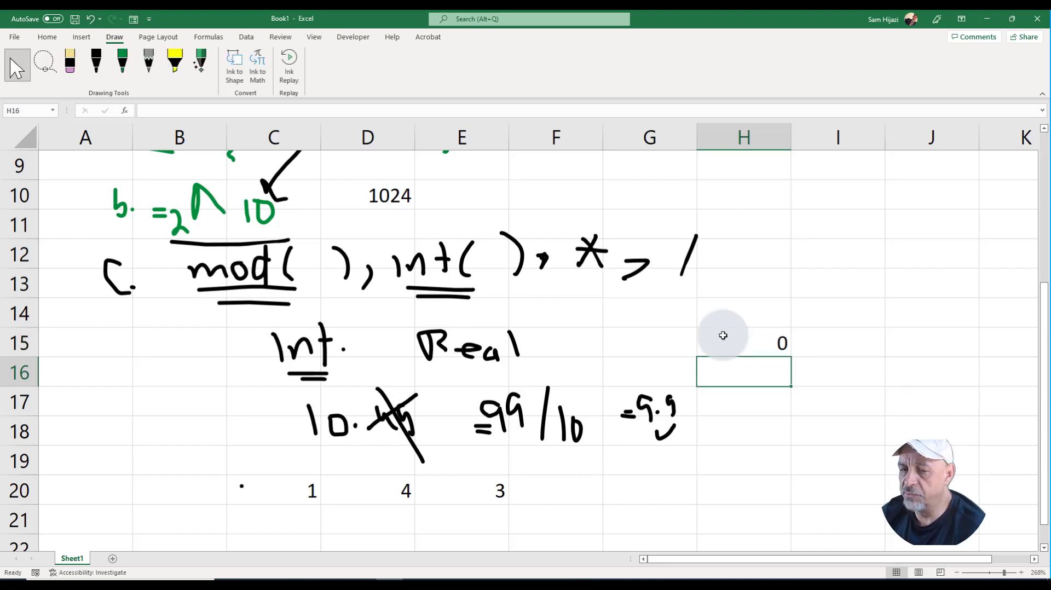
- Change the number being divided in H15's MOD formula to 28, keeping the divisor 9
double_click(772, 344)
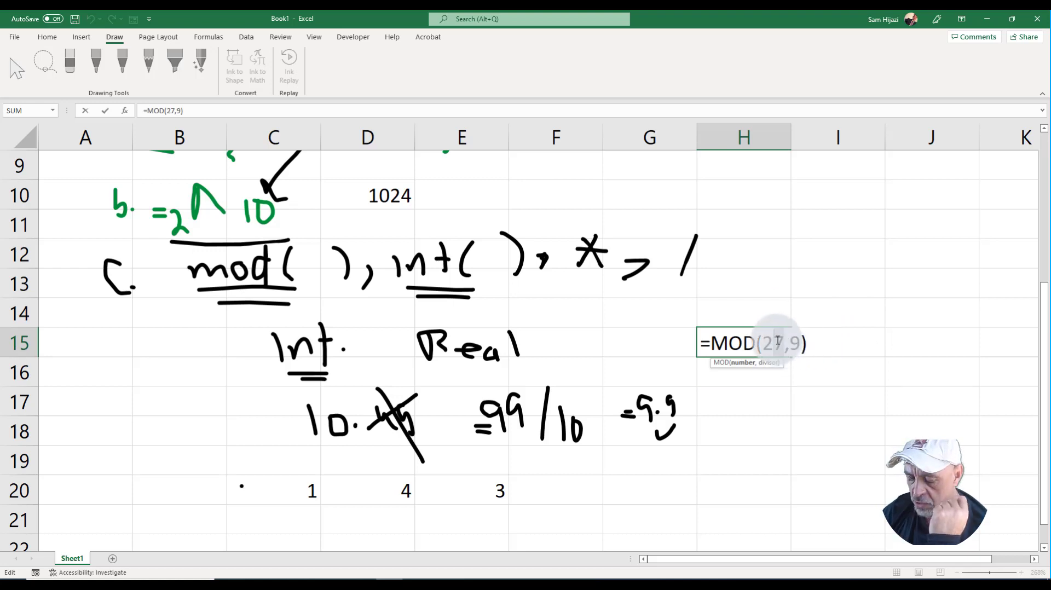
key("Delete")
type("8")
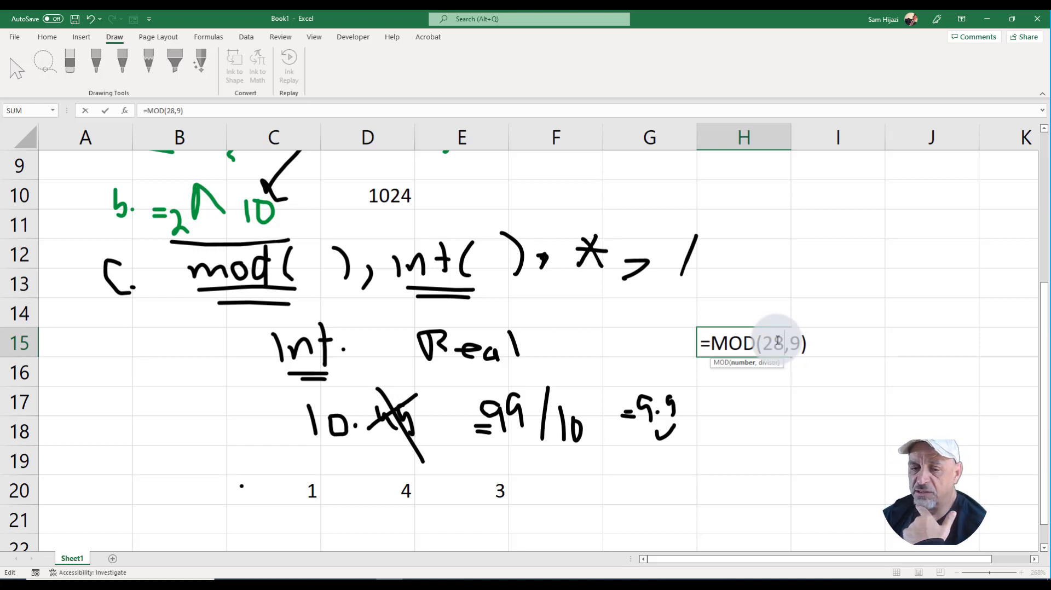
key("Return")
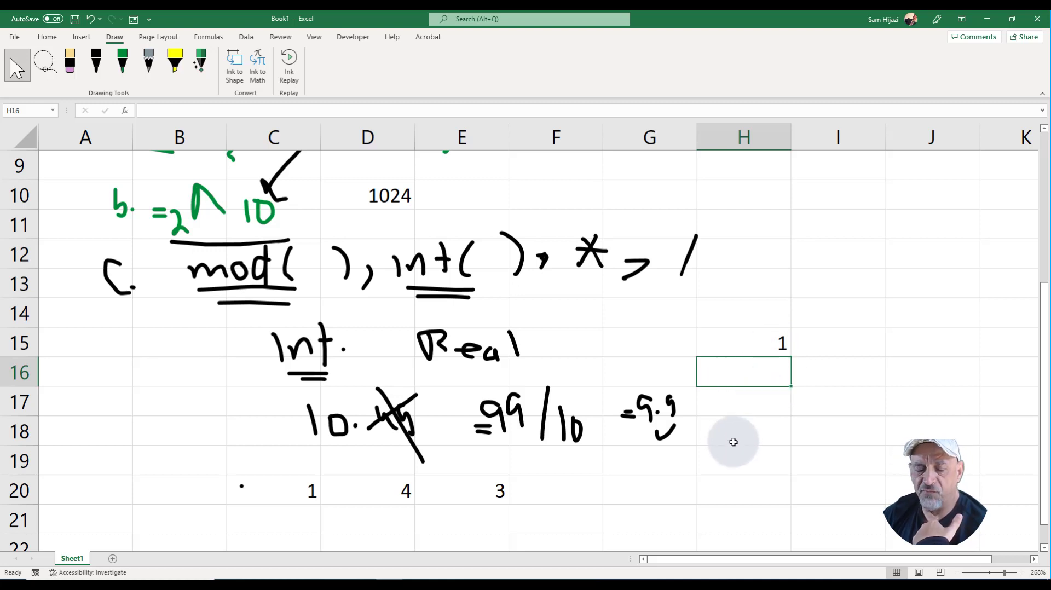
- Enter the multiplication example =2*8 in cell B22, below the row of MOD and INT results
scroll(746, 459, "down", 2)
scroll(746, 459, "up", 2)
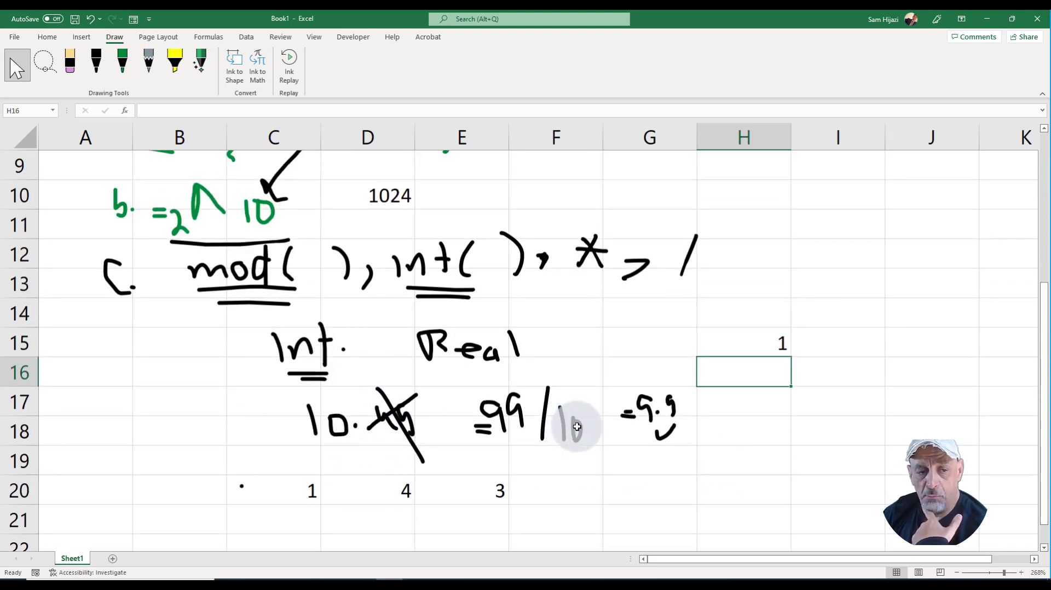
scroll(577, 427, "down", 1)
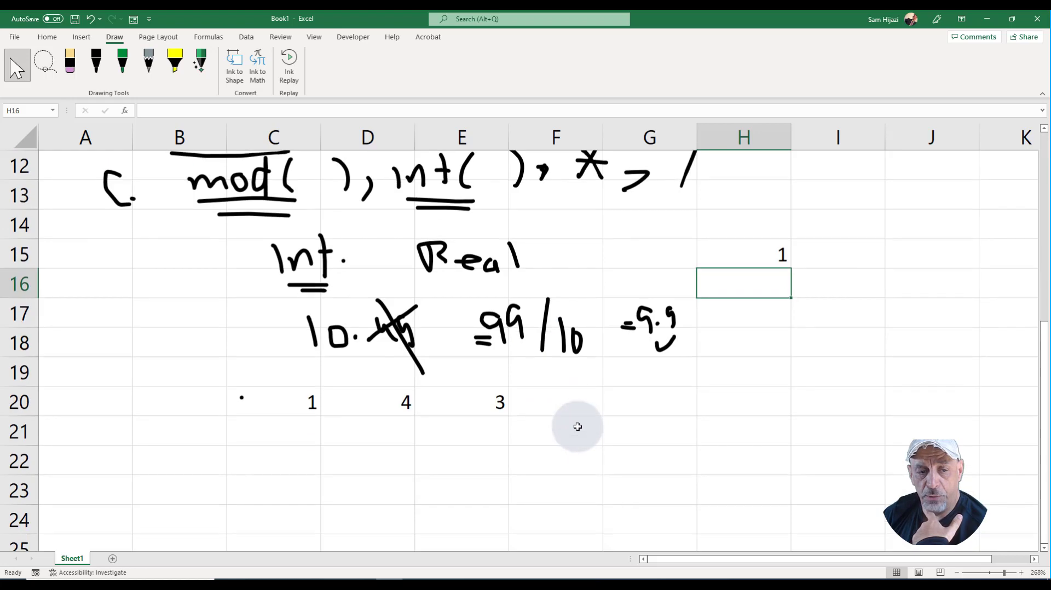
left_click(201, 466)
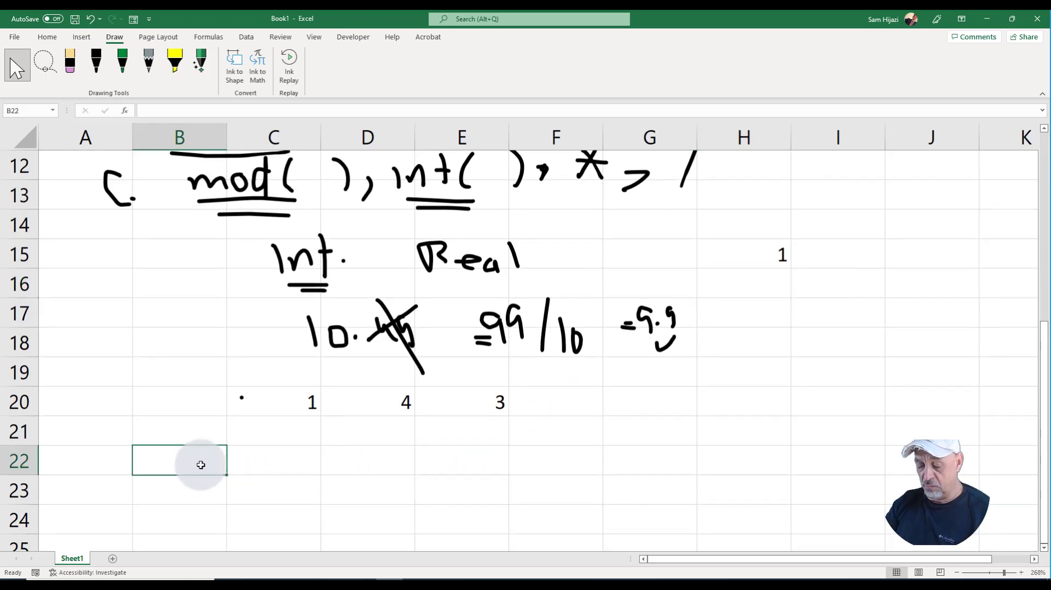
type("=")
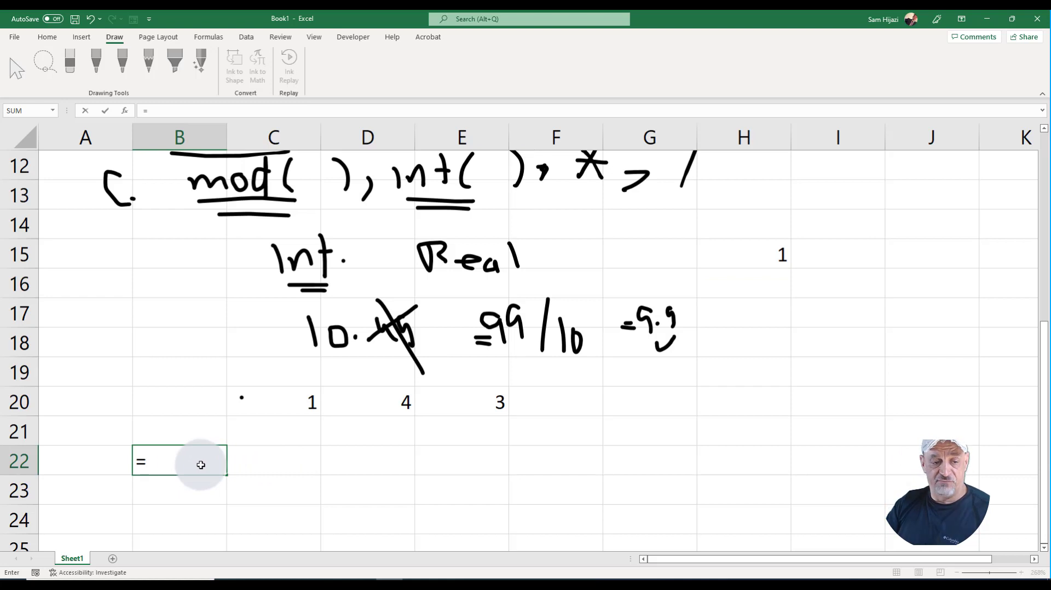
type("2*8")
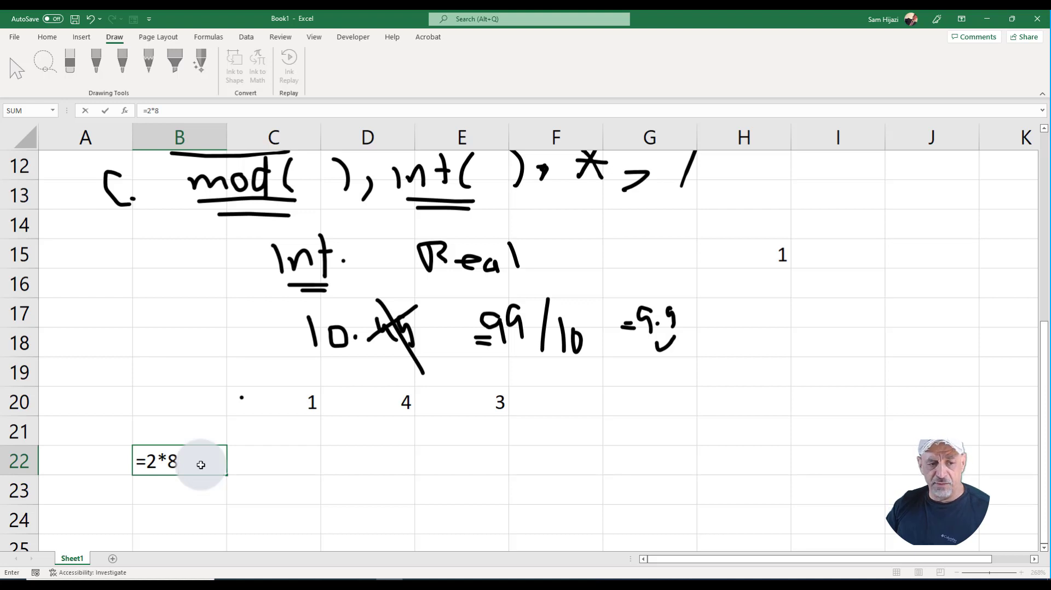
key("Return")
- Enter the division example =2/8 in cell C22, beside the multiplication example
left_click(274, 470)
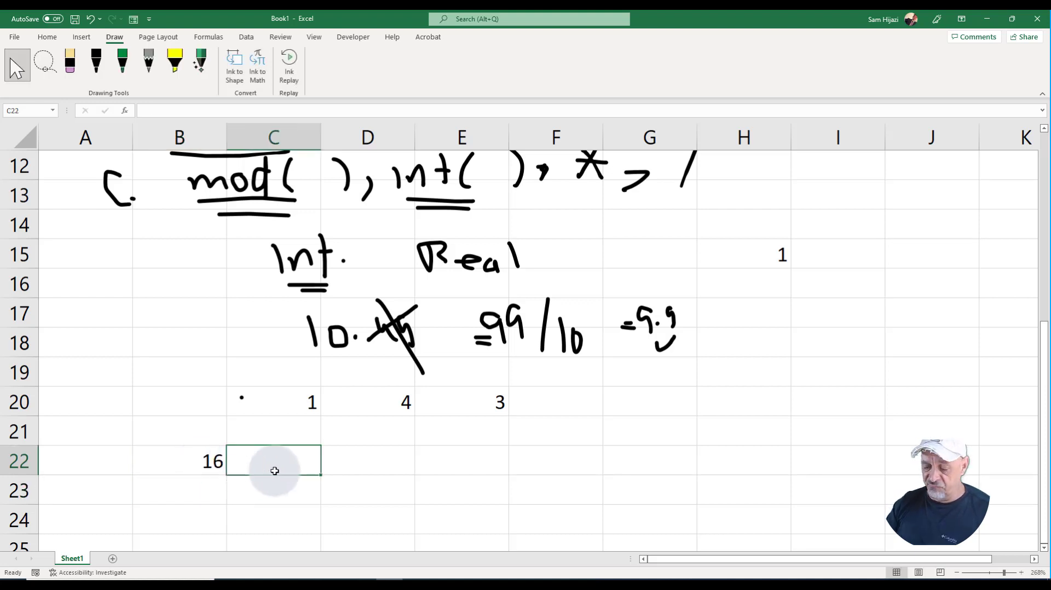
type("=2/")
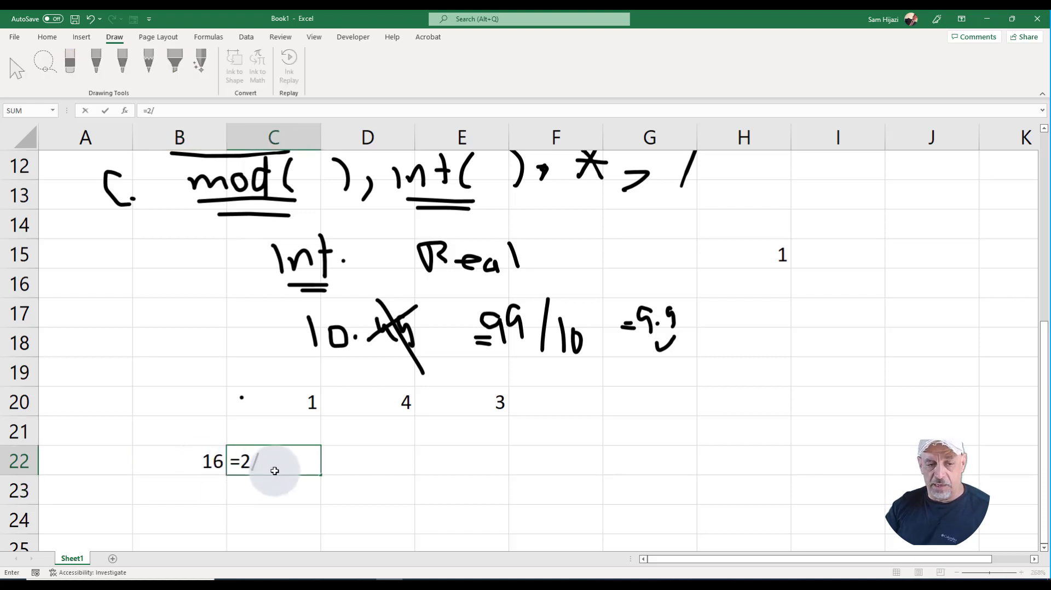
type("8")
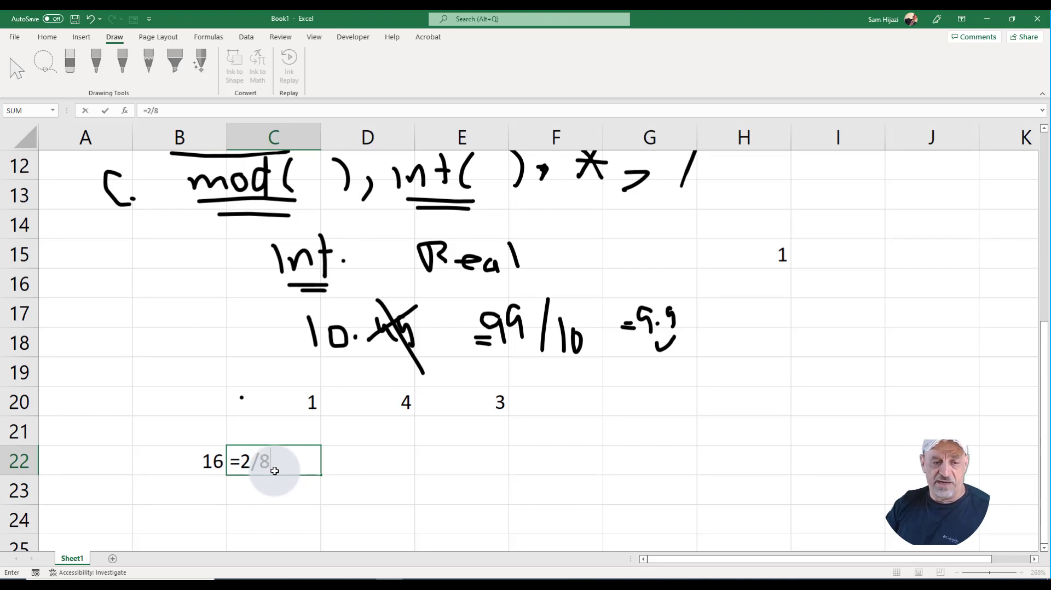
key("Return")
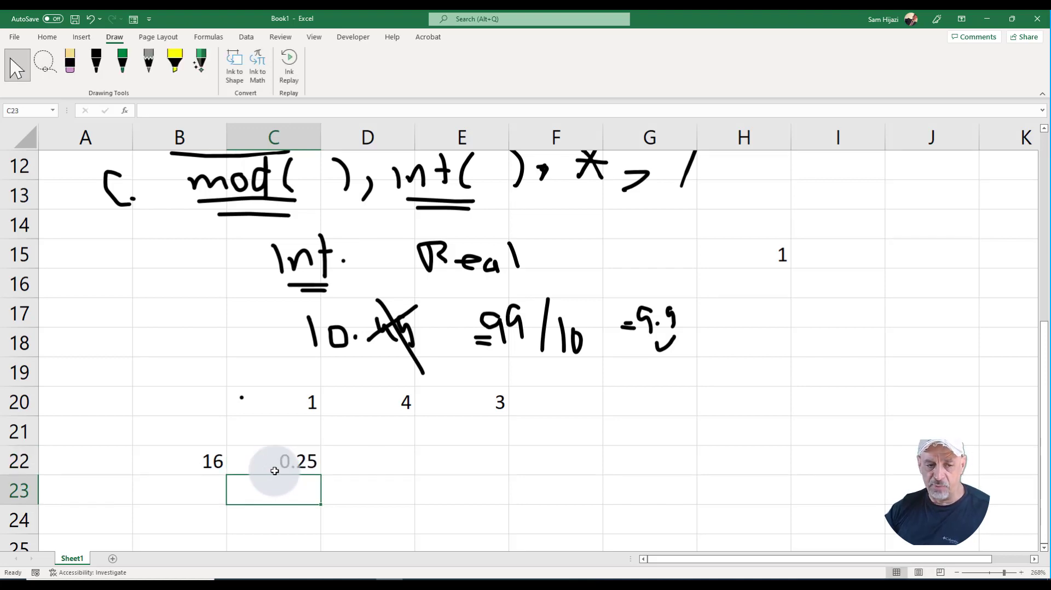
- Wrap the division in cell C22 in an INT function so the formula reads =Int(2/8)
left_click(300, 462)
key("F2")
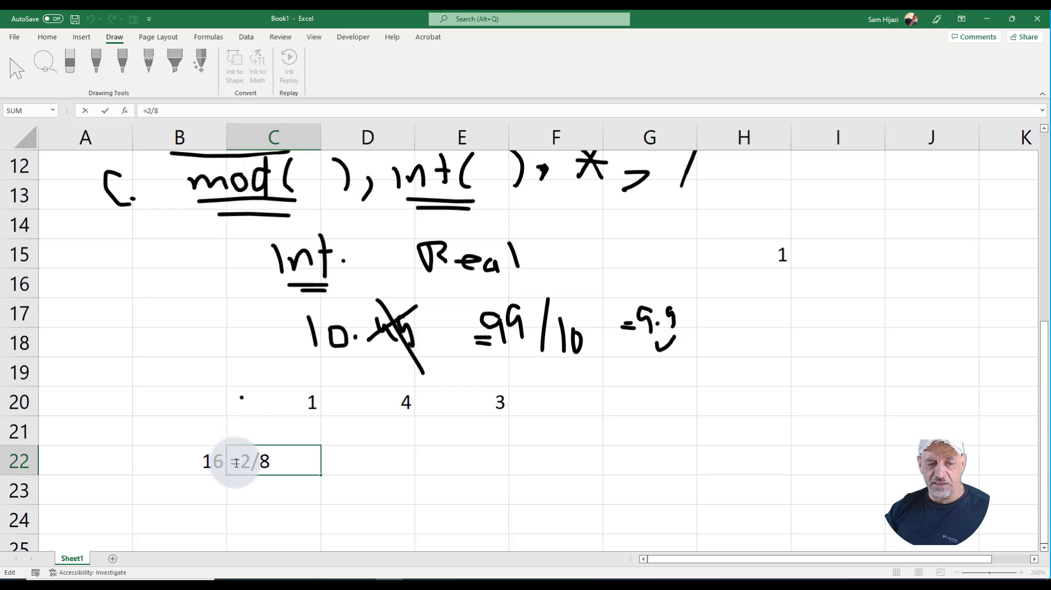
left_click(240, 461)
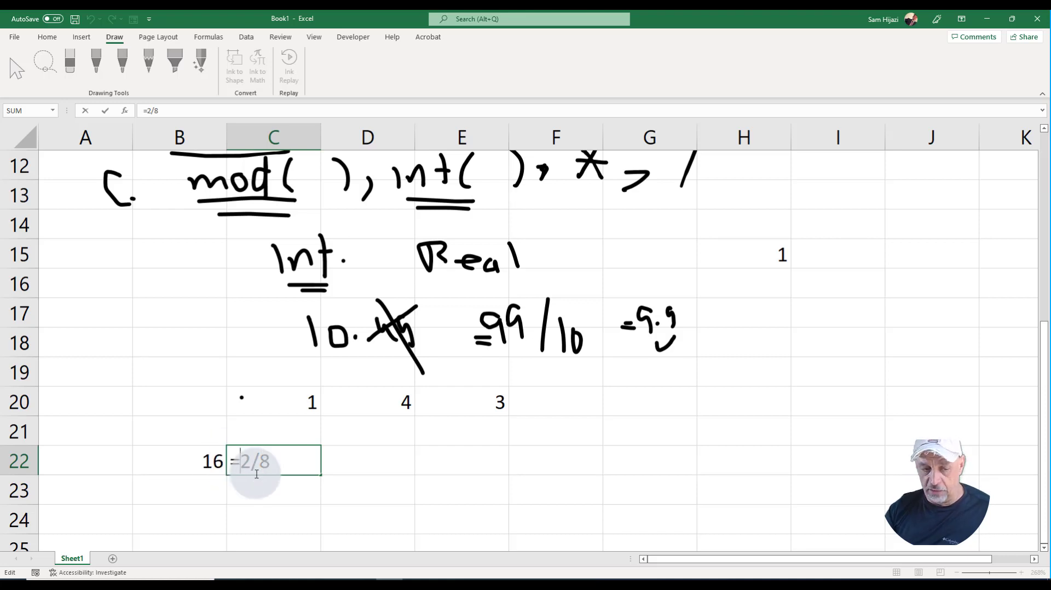
type("Int(")
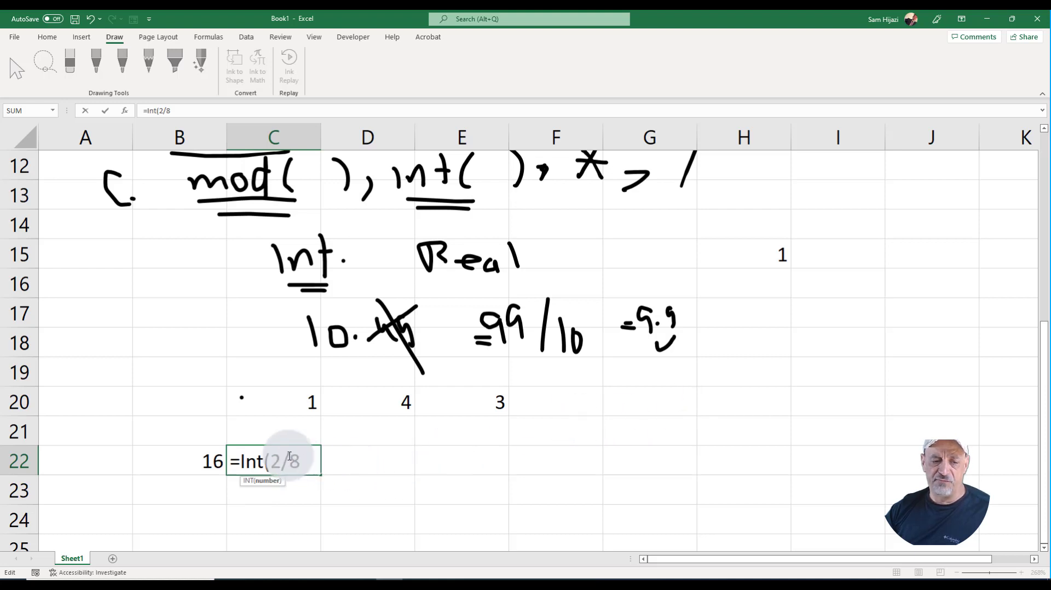
left_click(311, 456)
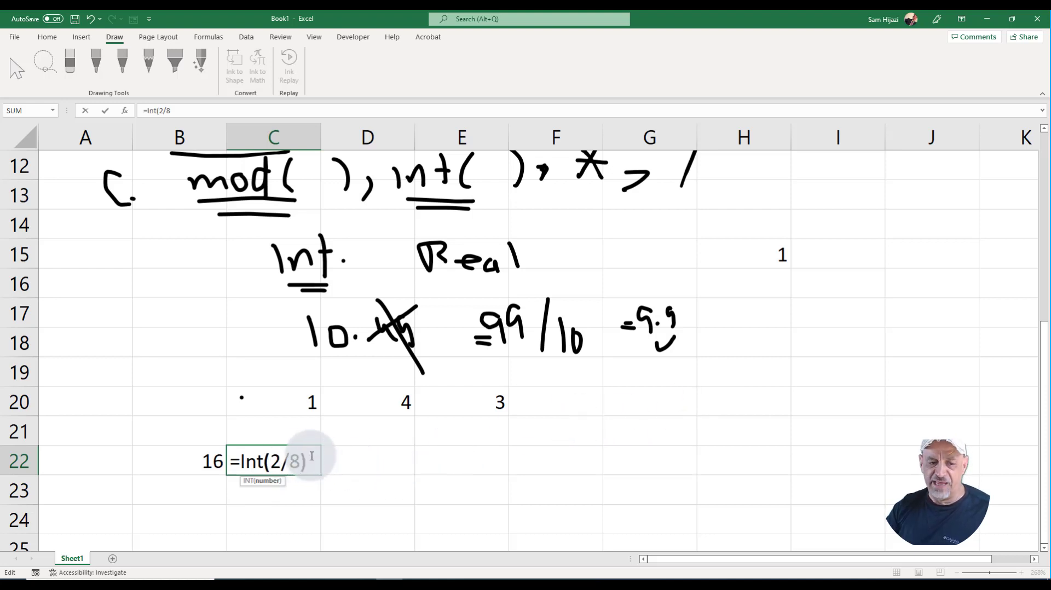
type(")")
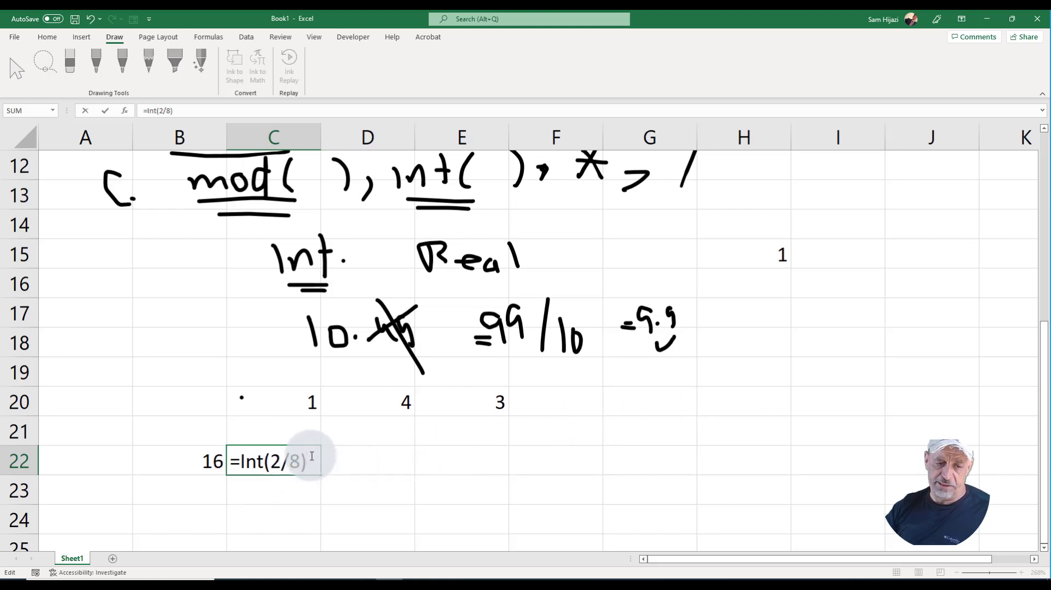
key("Return")
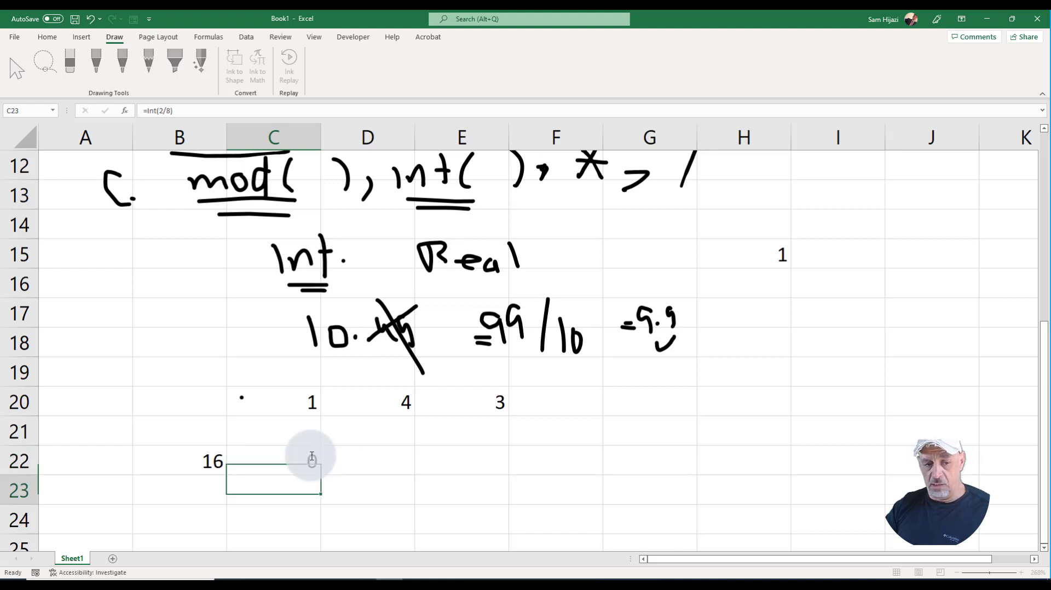
- Enter the integer division formula =int(8/2) in cell D22
scroll(312, 454, "up", 1)
scroll(386, 535, "down", 1)
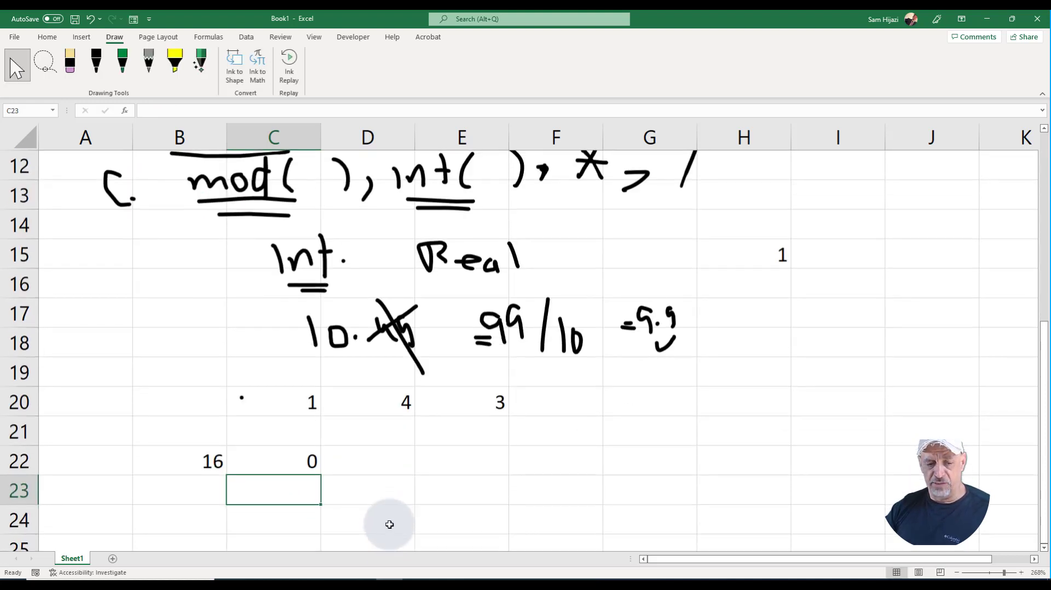
left_click(387, 462)
type("=")
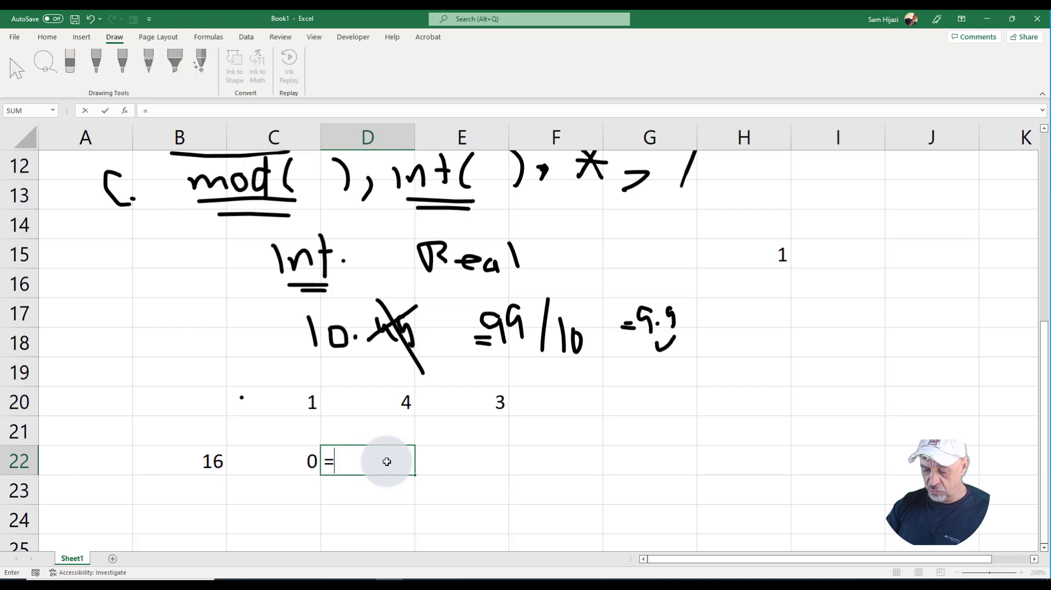
type("int(8")
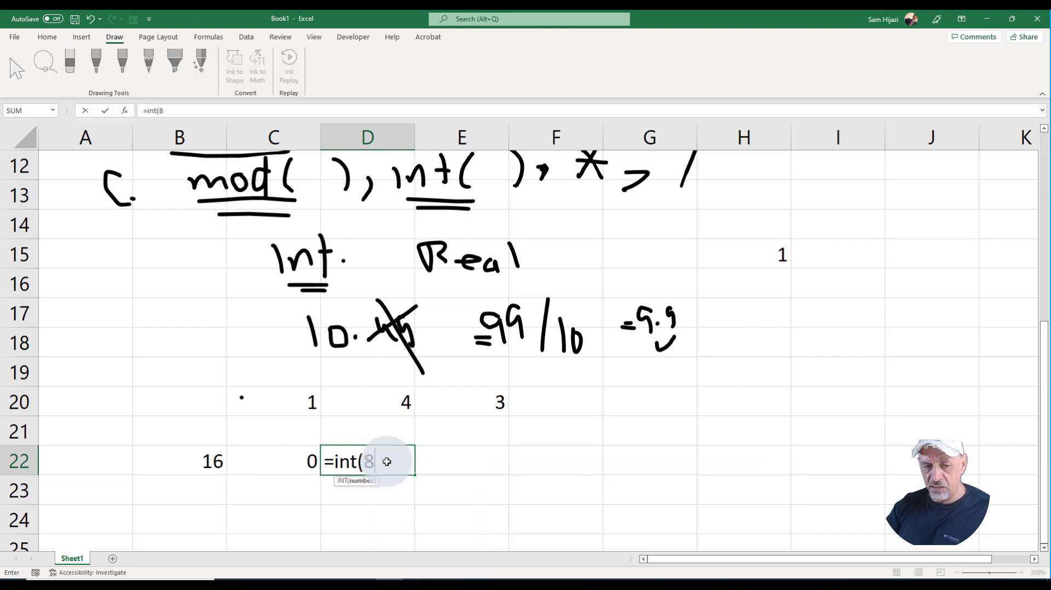
type("/2)")
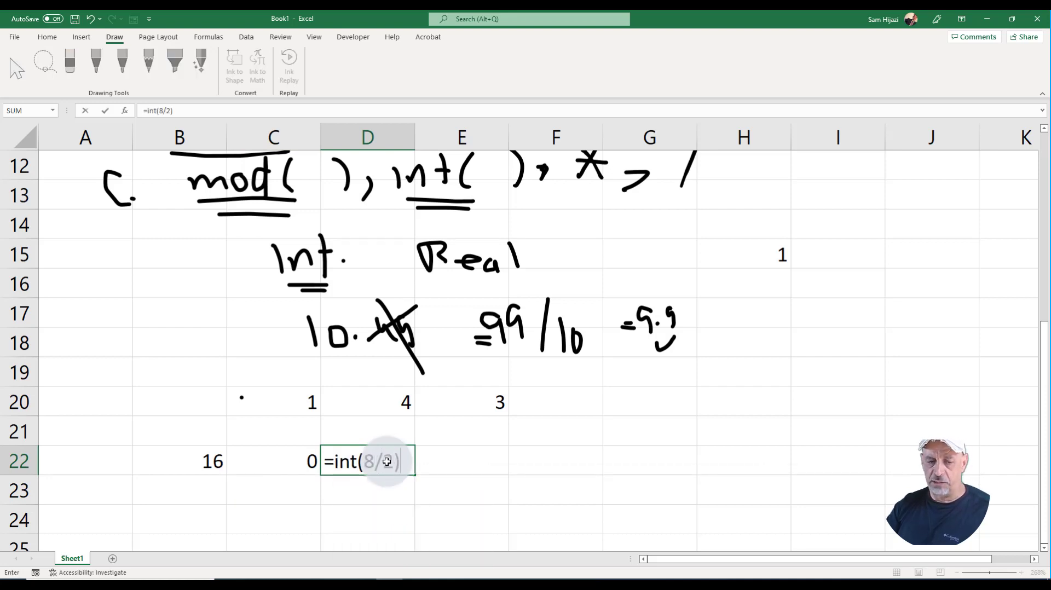
key("Return")
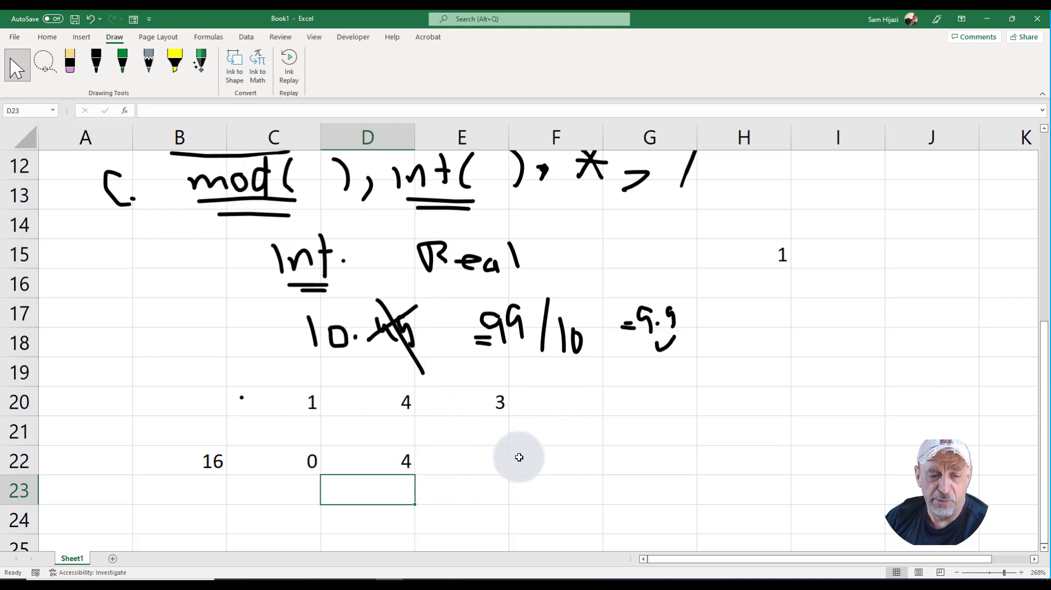
- Try to enter the remainder formula =mod(3/10) in cell F22
scroll(528, 461, "down", 1)
scroll(531, 464, "up", 1)
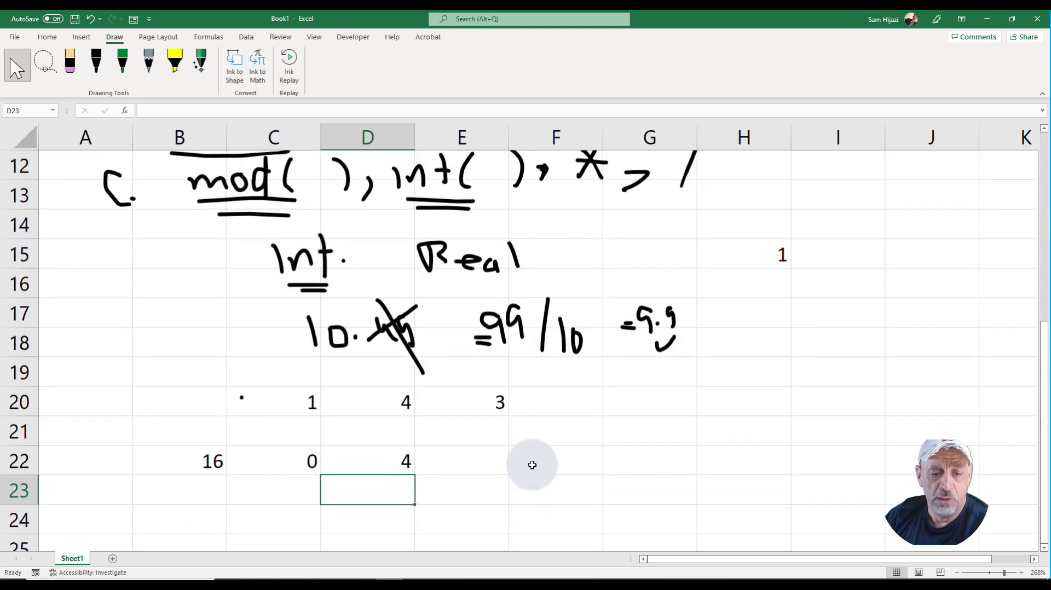
left_click(553, 467)
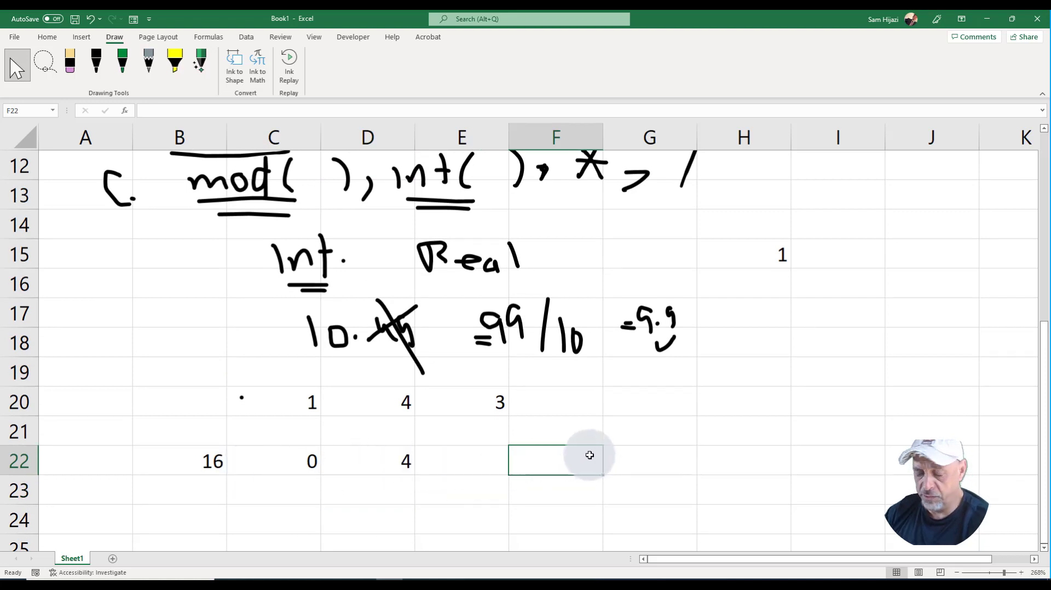
type("=")
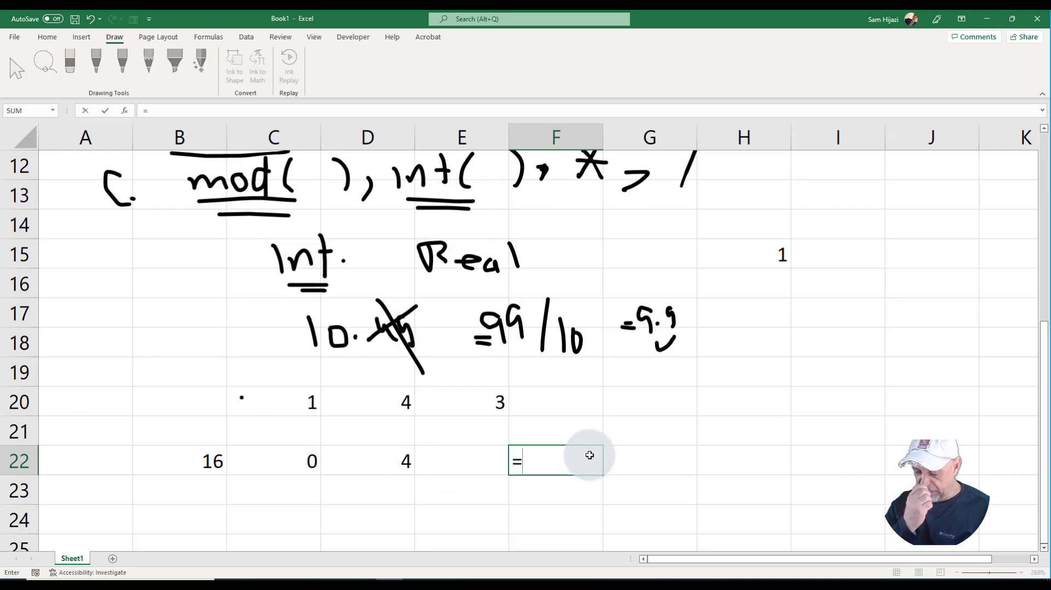
type("mod")
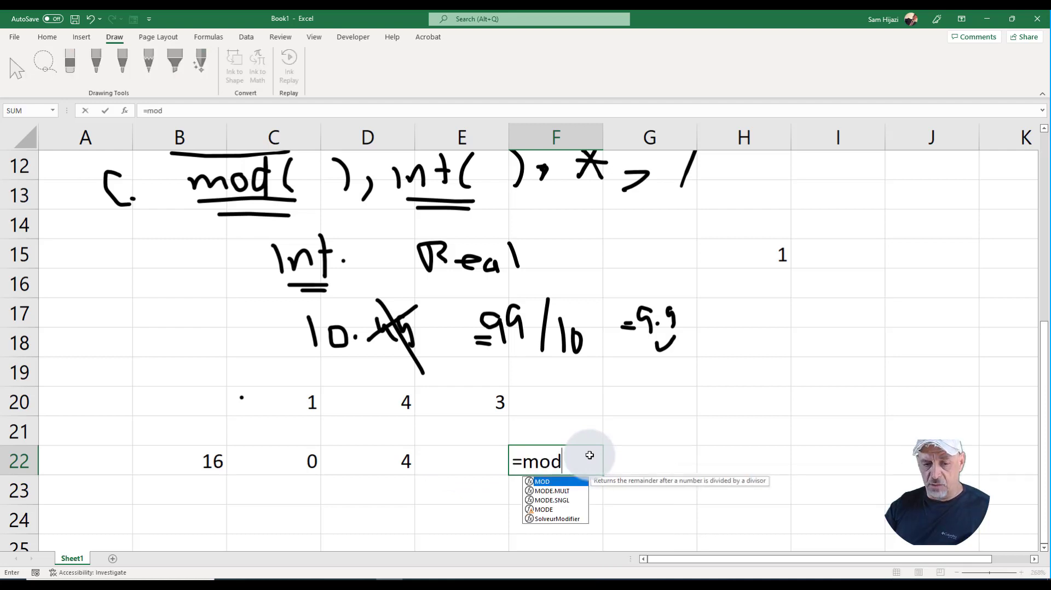
type("(3")
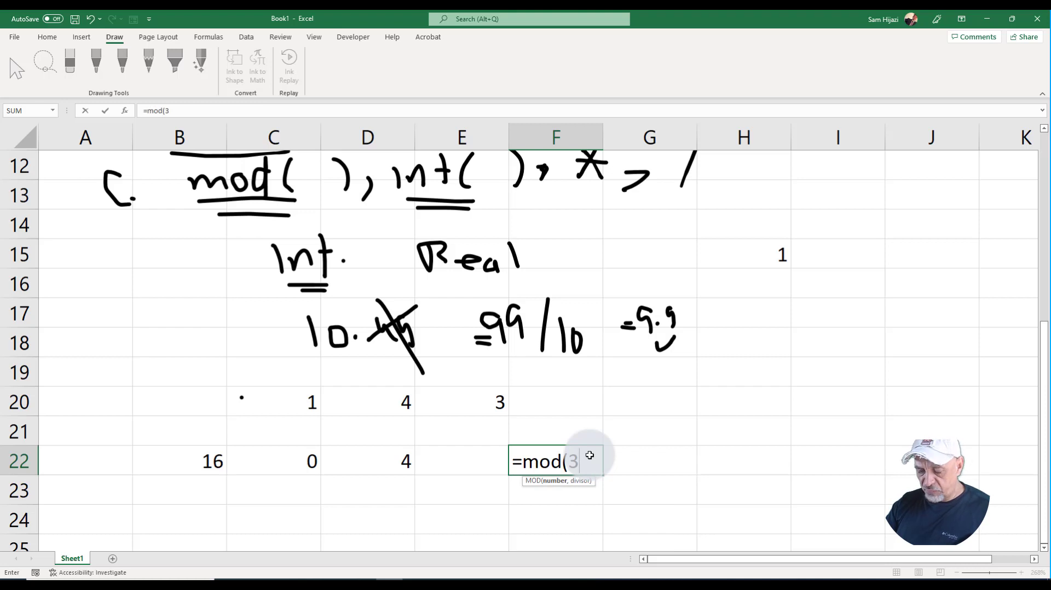
type("/10)")
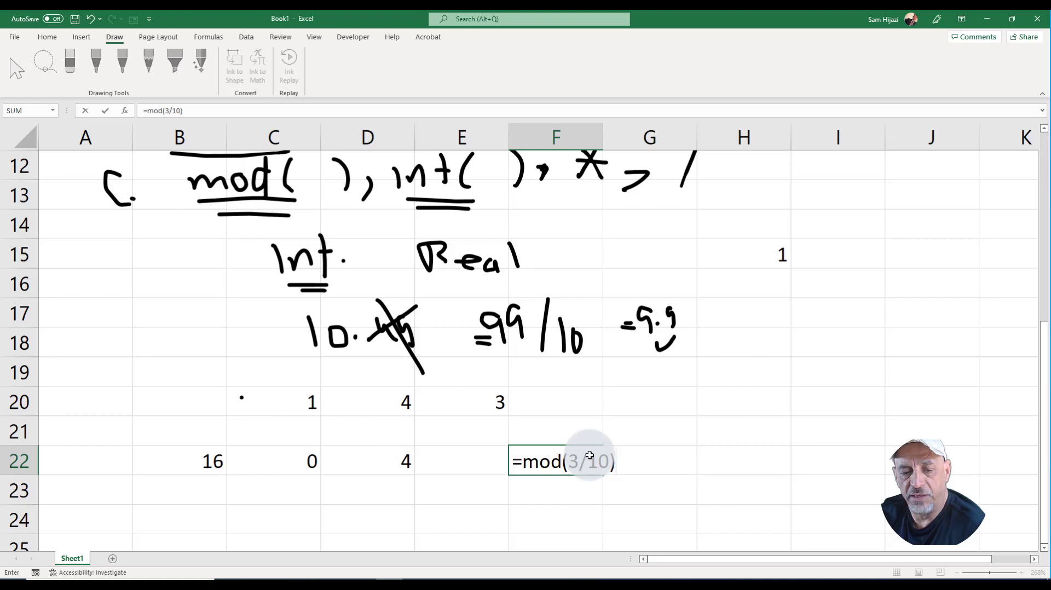
key("Return")
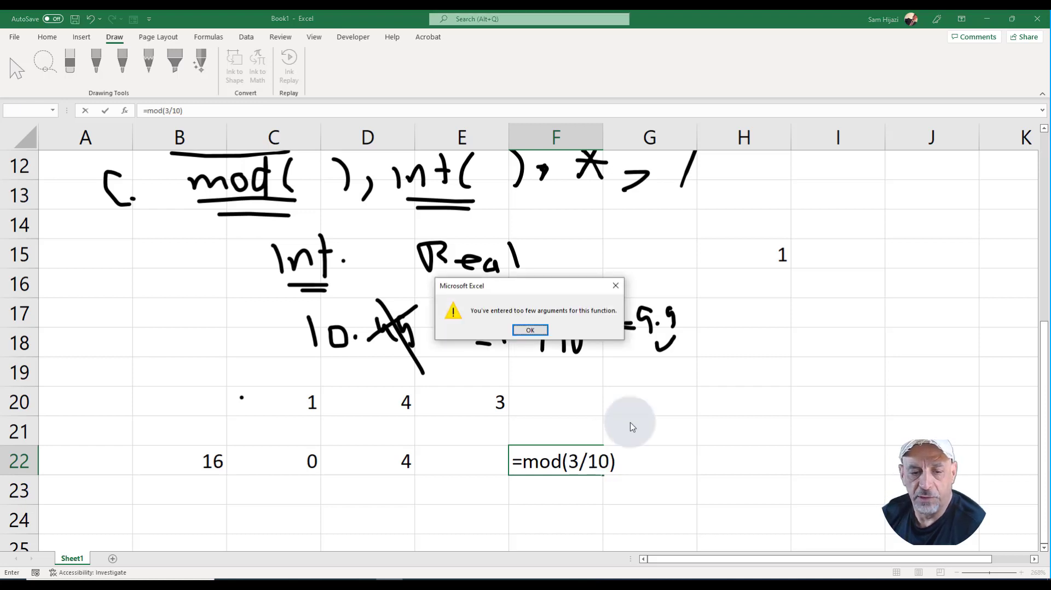
left_click(534, 331)
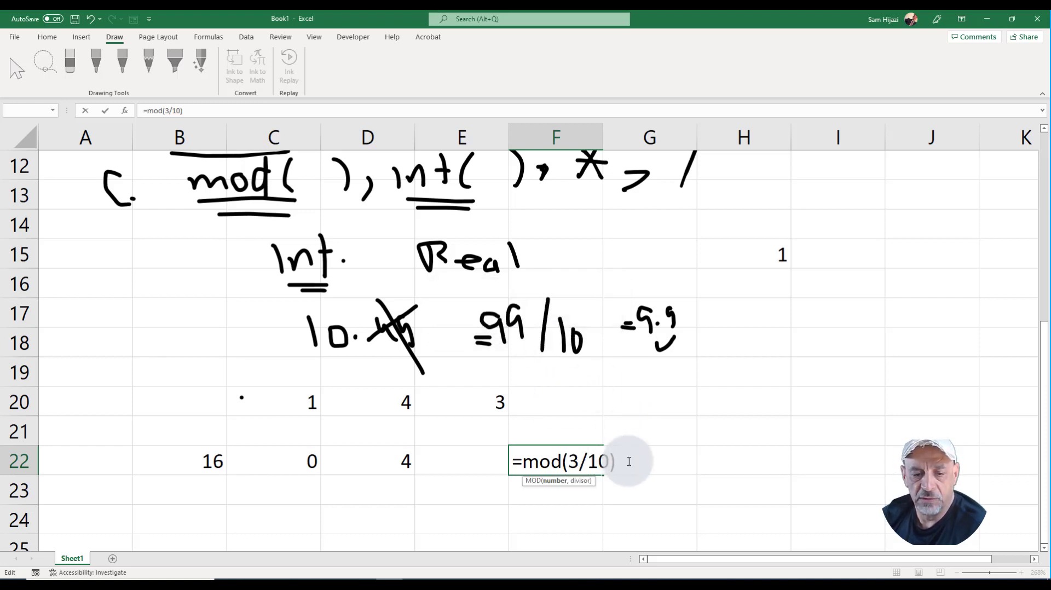
- Replace the slash in F22's MOD formula with a comma to make it =mod(3,10), and review the entered formula
left_click(583, 463)
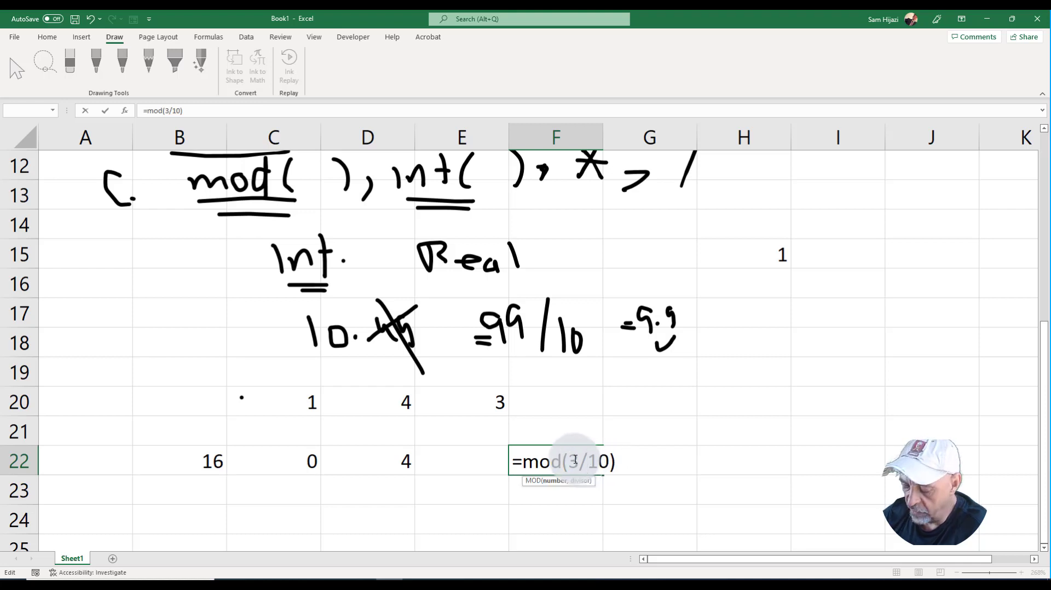
key("BackSpace")
type(",")
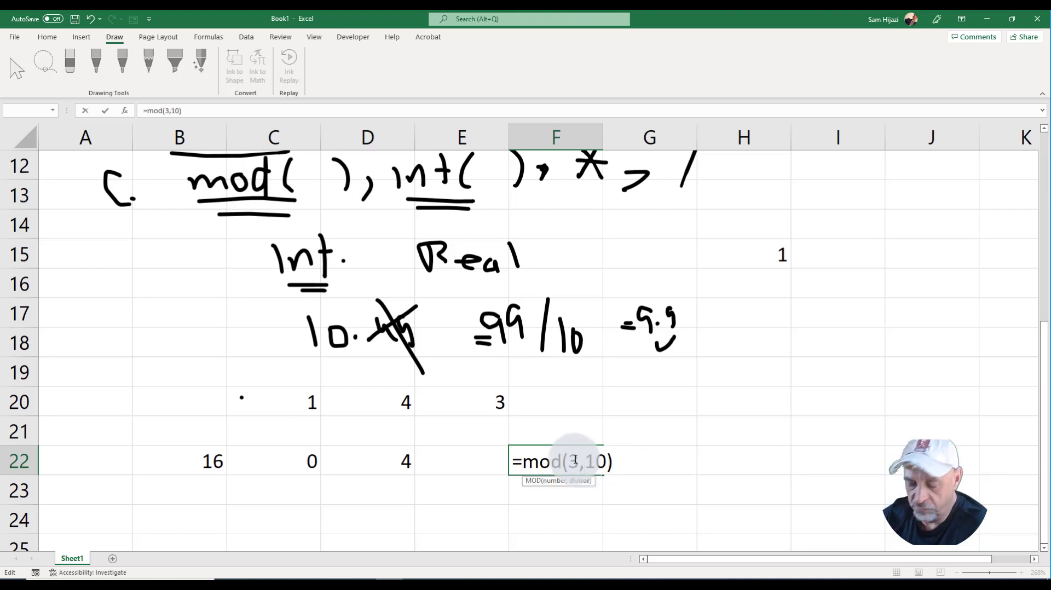
key("Return")
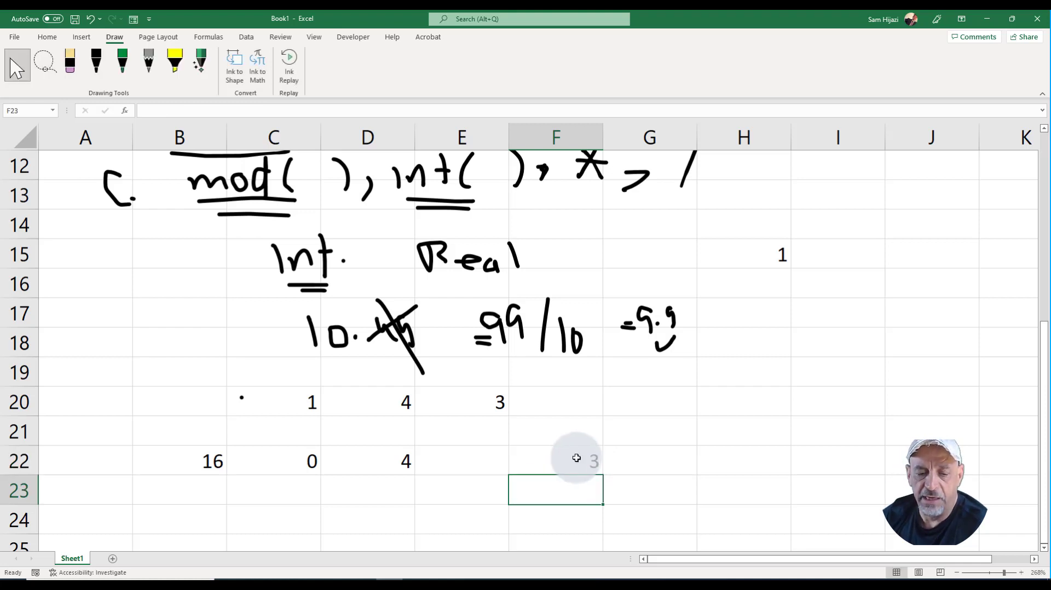
double_click(584, 460)
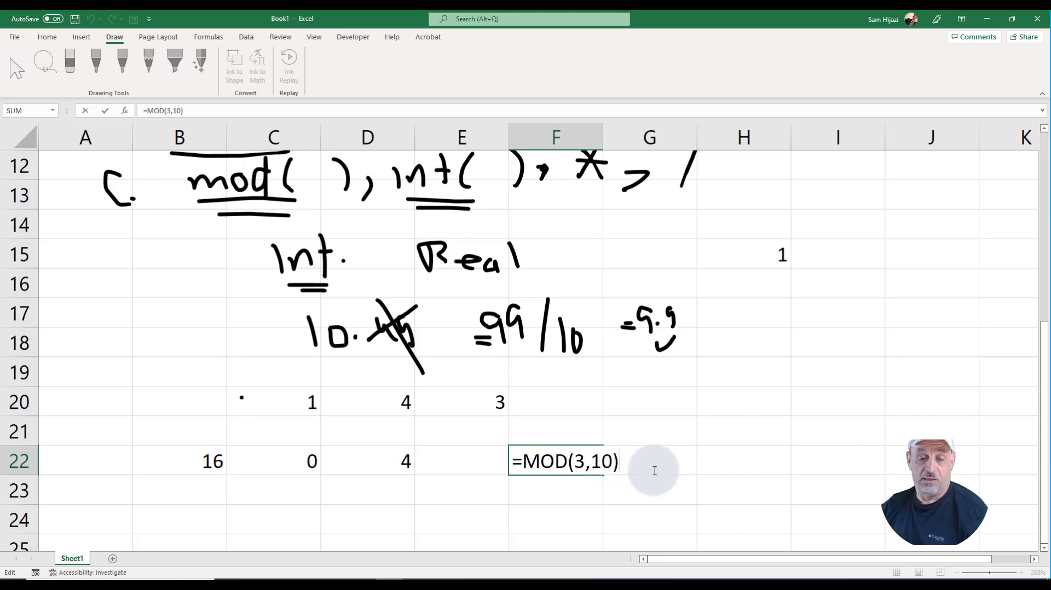
key("ctrl+Return")
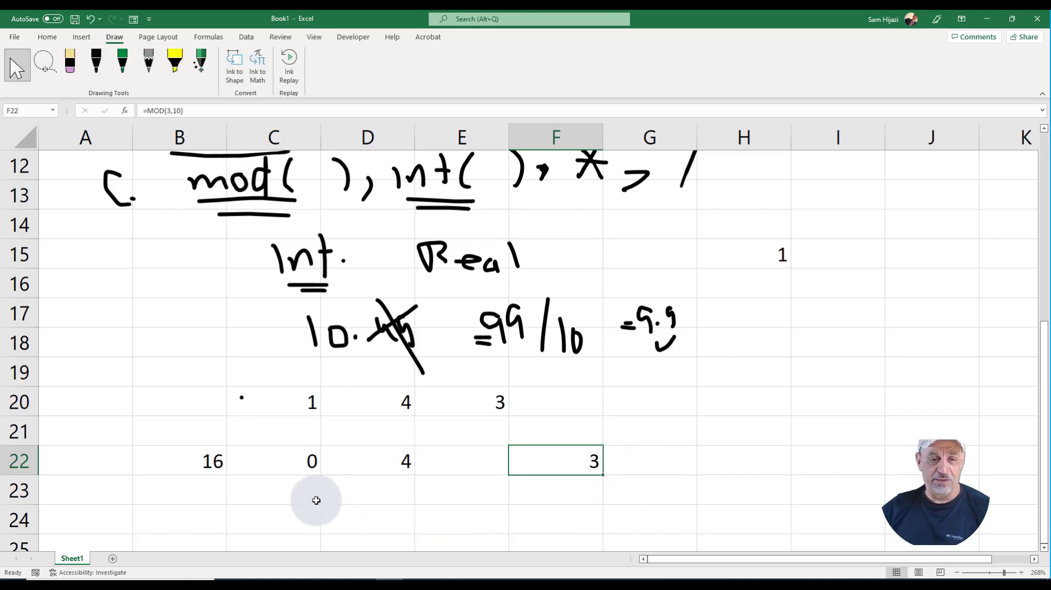
- Enter the multiplication and division formula =3*9/2 in cell B23 and check its result
scroll(367, 477, "down", 1)
scroll(367, 477, "up", 2)
scroll(375, 476, "down", 2)
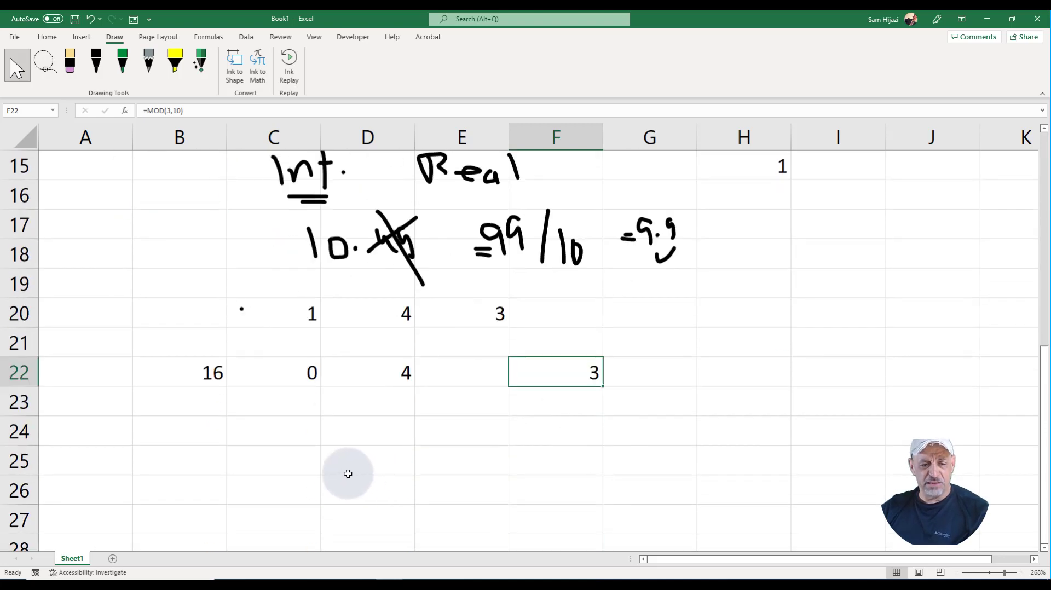
left_click(217, 411)
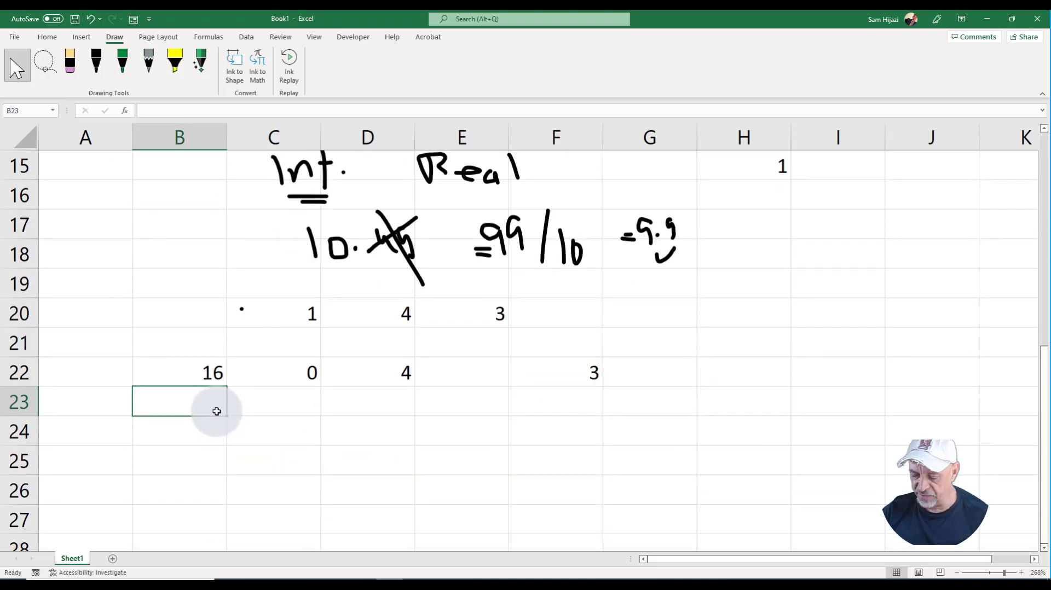
type("=3")
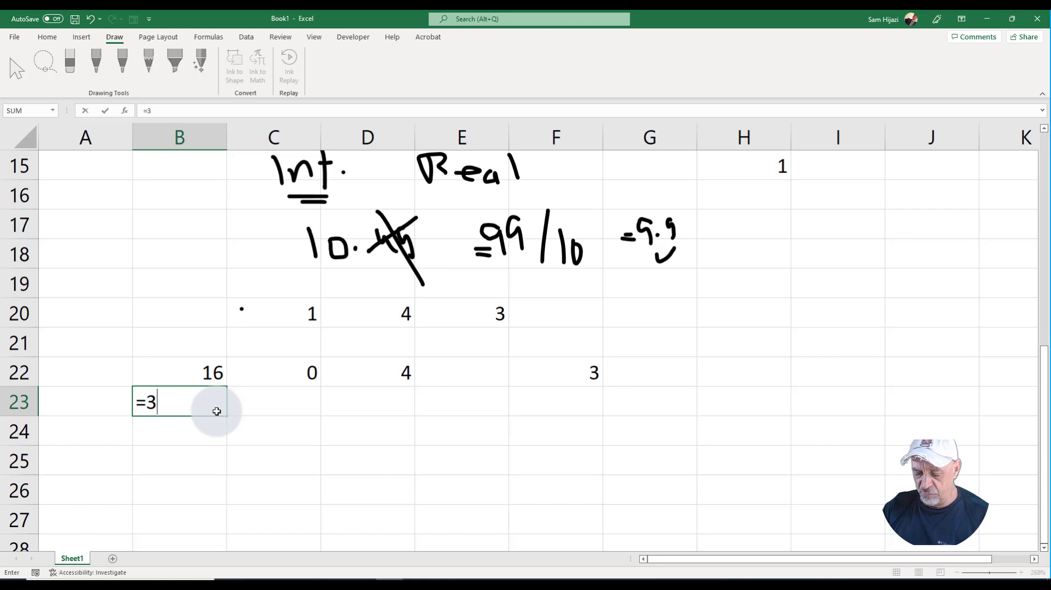
type("*9")
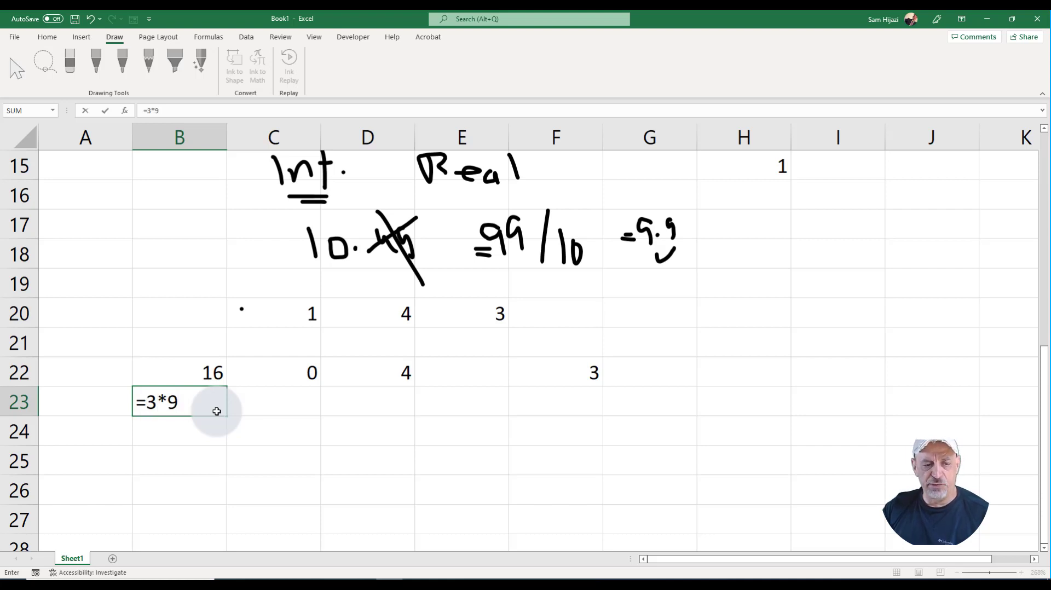
type("/2")
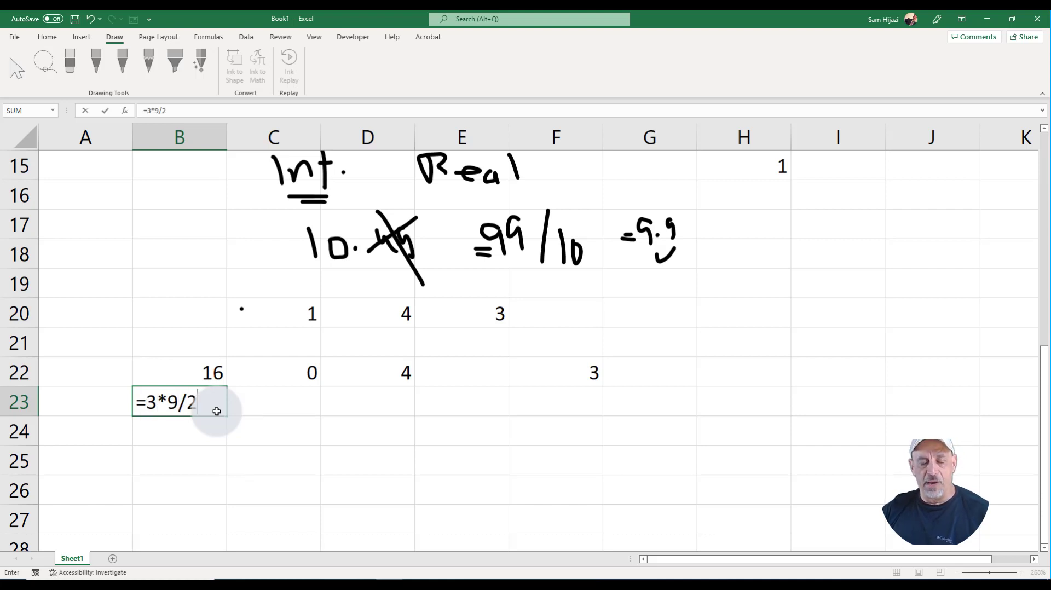
left_click(159, 402)
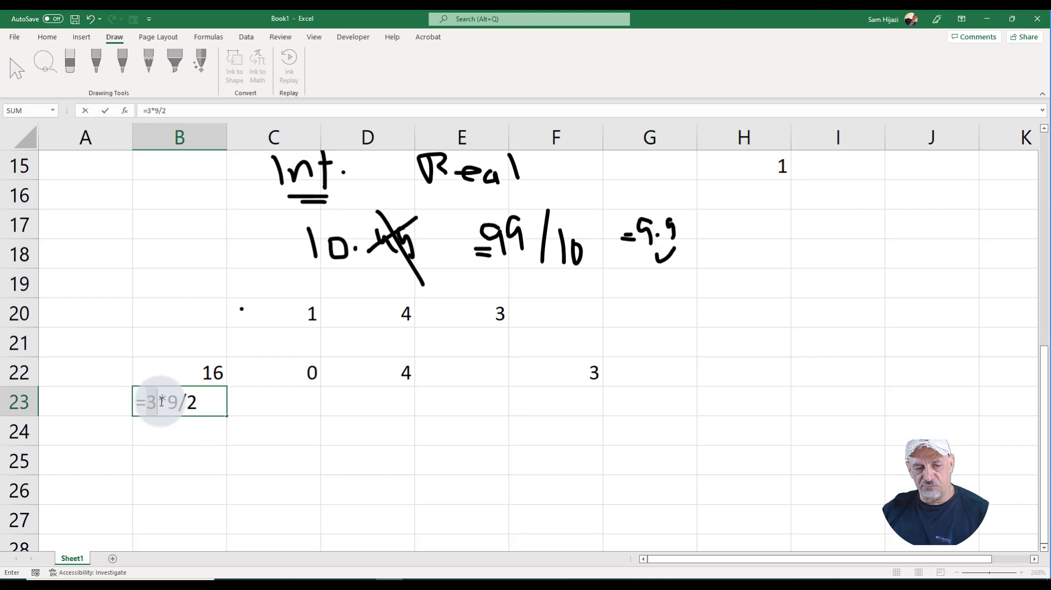
mouse_move(161, 402)
left_mouse_down()
mouse_move(179, 402)
mouse_move(158, 402)
left_mouse_up()
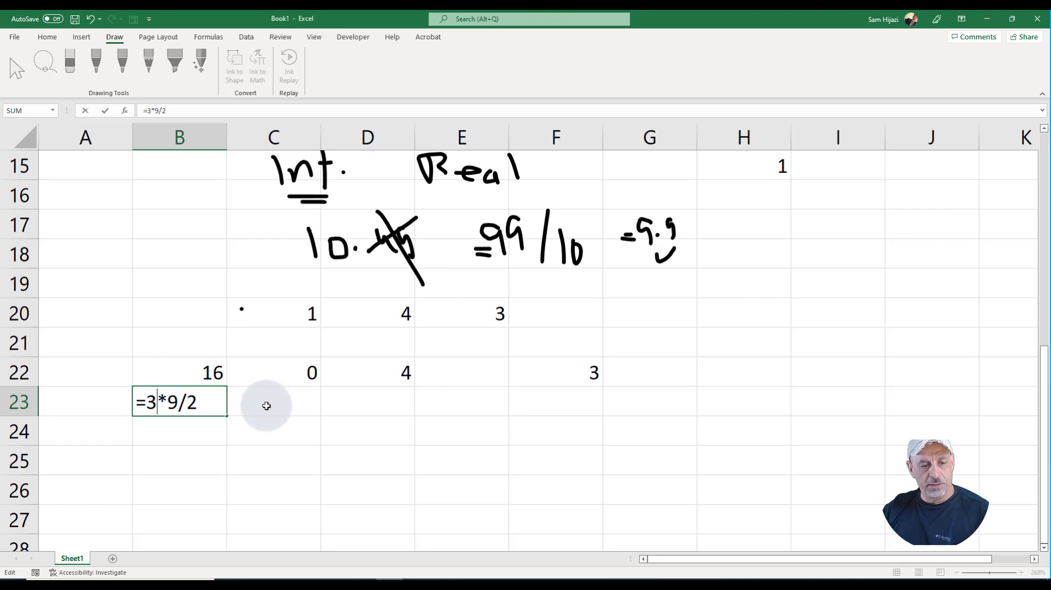
key("Return")
left_click(216, 404)
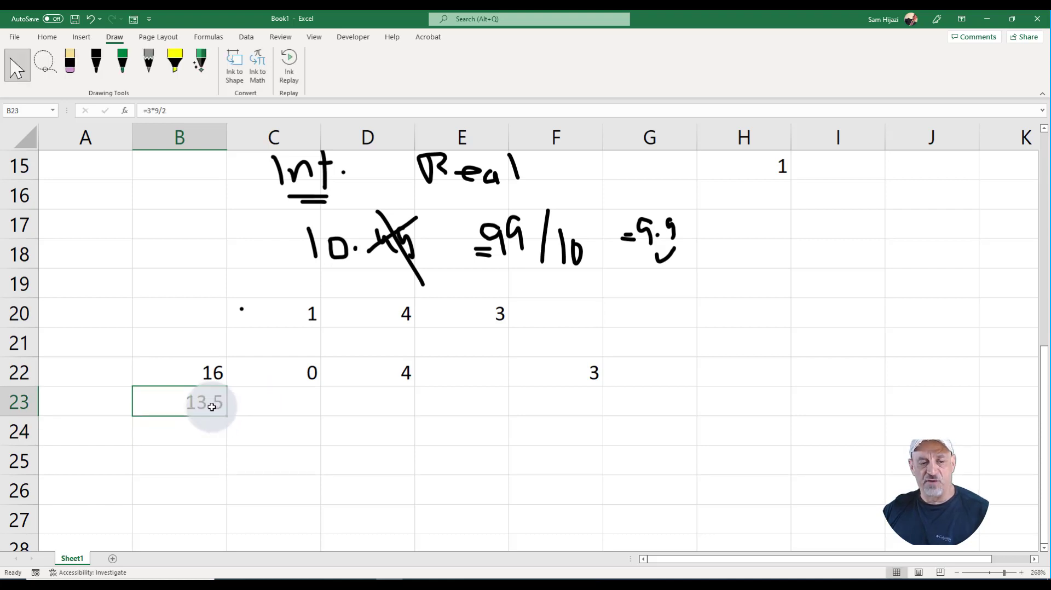
double_click(216, 408)
- Enter the formula =3/9*2 in cell C23, with the division placed before the multiplication
left_click(264, 406)
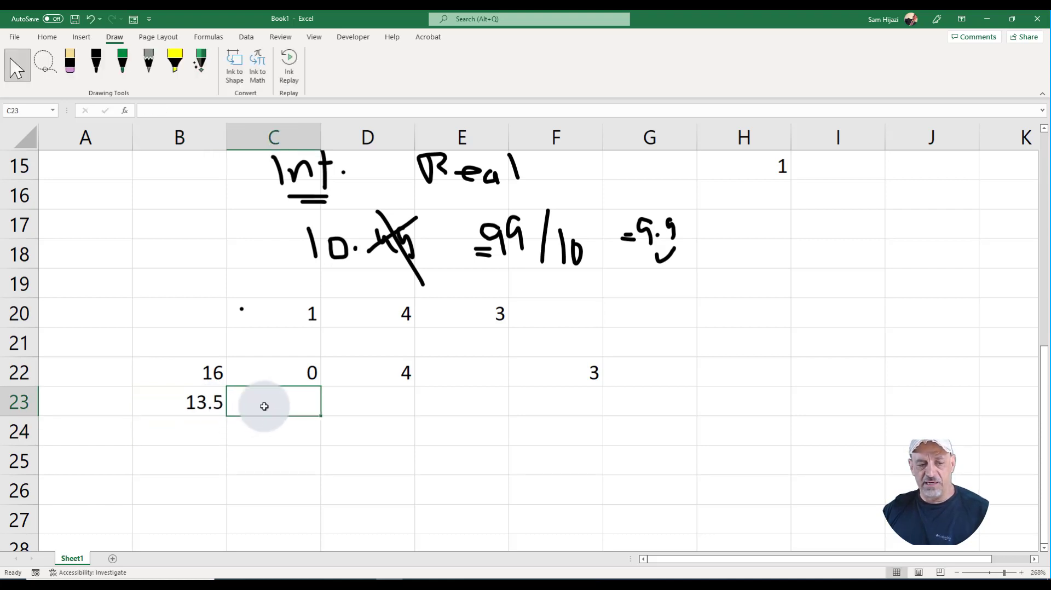
type("=")
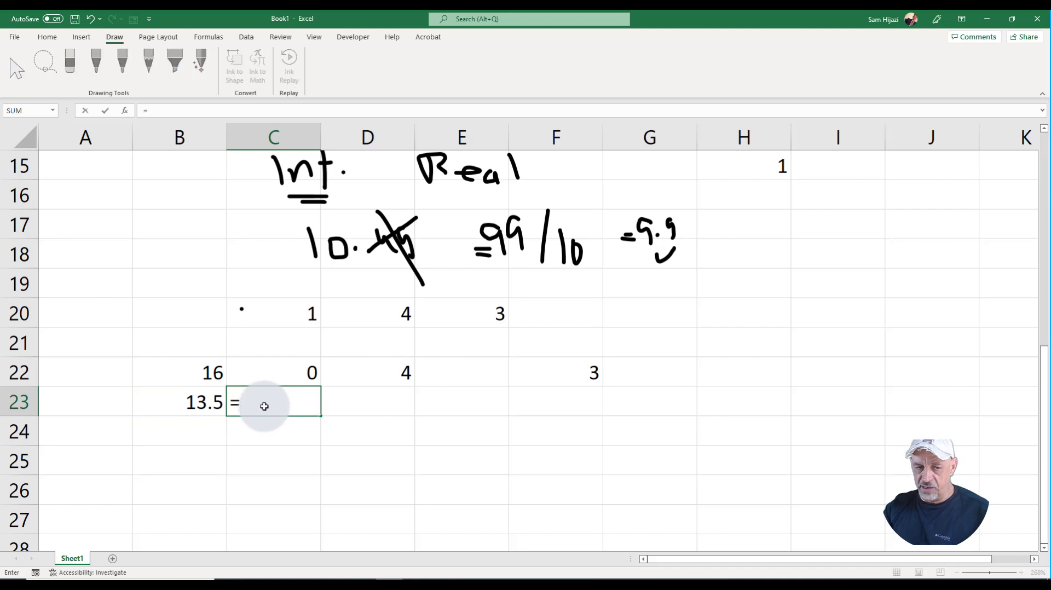
type("3/")
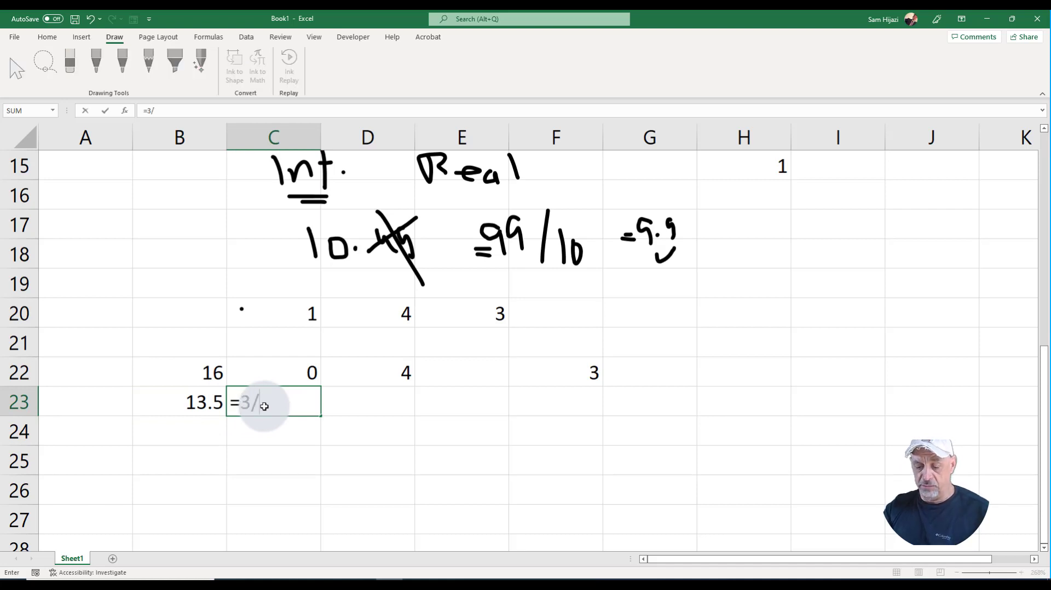
type("9")
type("8")
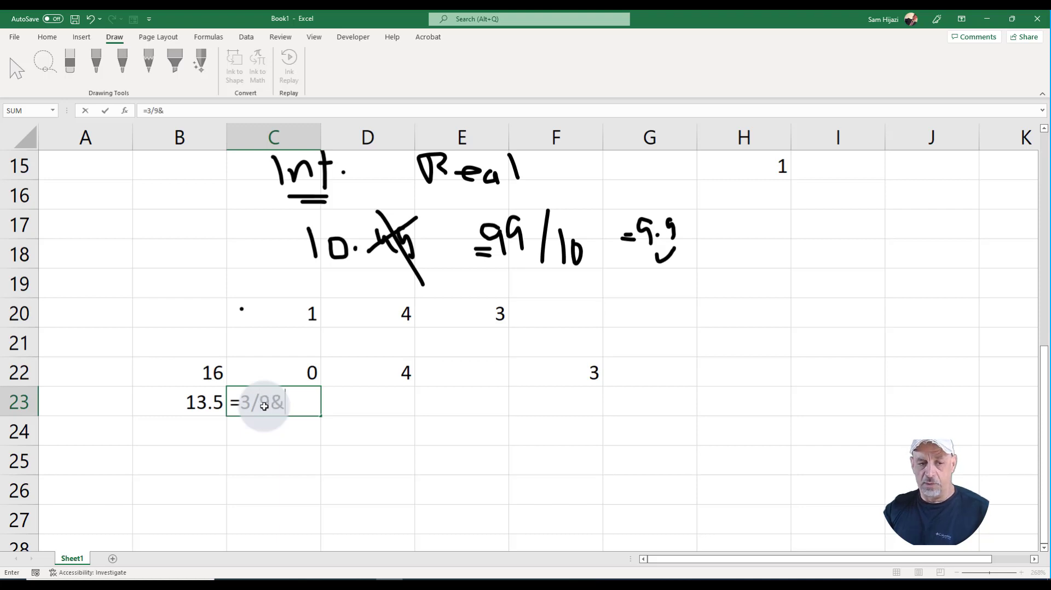
key("BackSpace")
type("*")
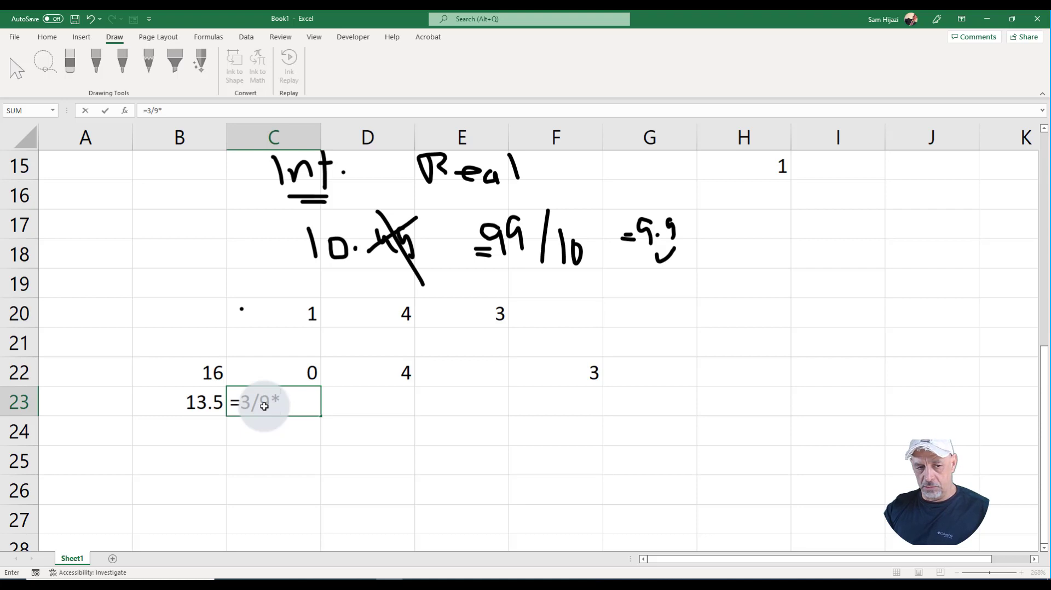
type("2")
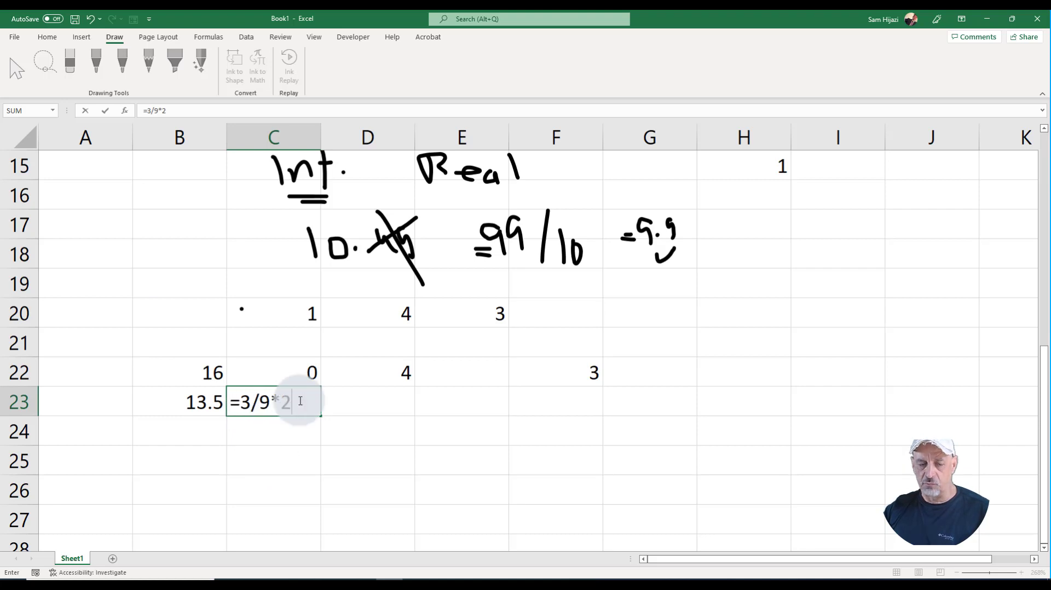
key("Return")
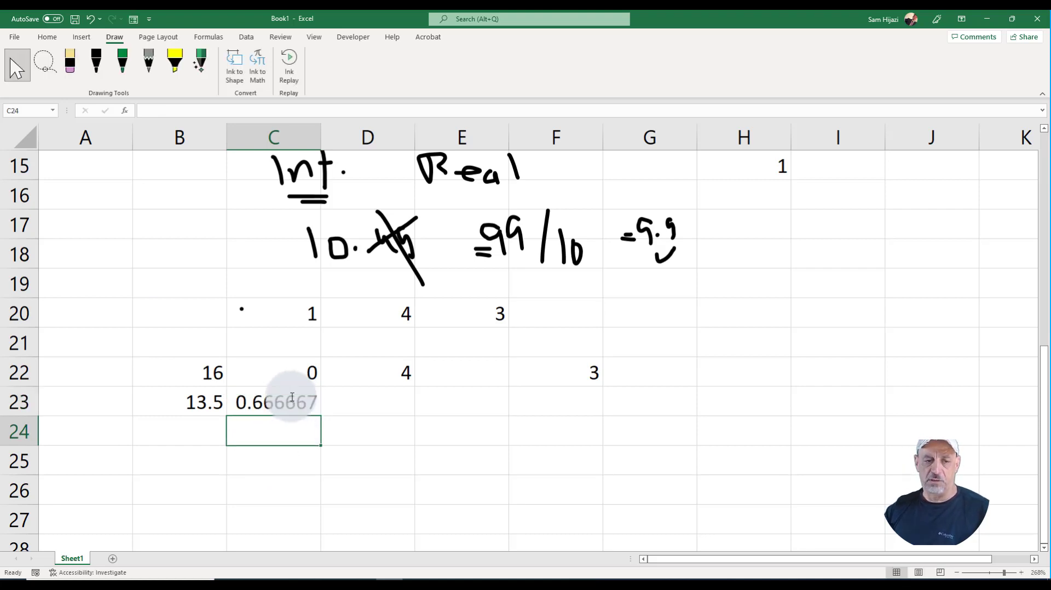
- Review the formulas in C23 and B23 against the handwritten precedence notes for mod, int, multiplication and division
double_click(283, 404)
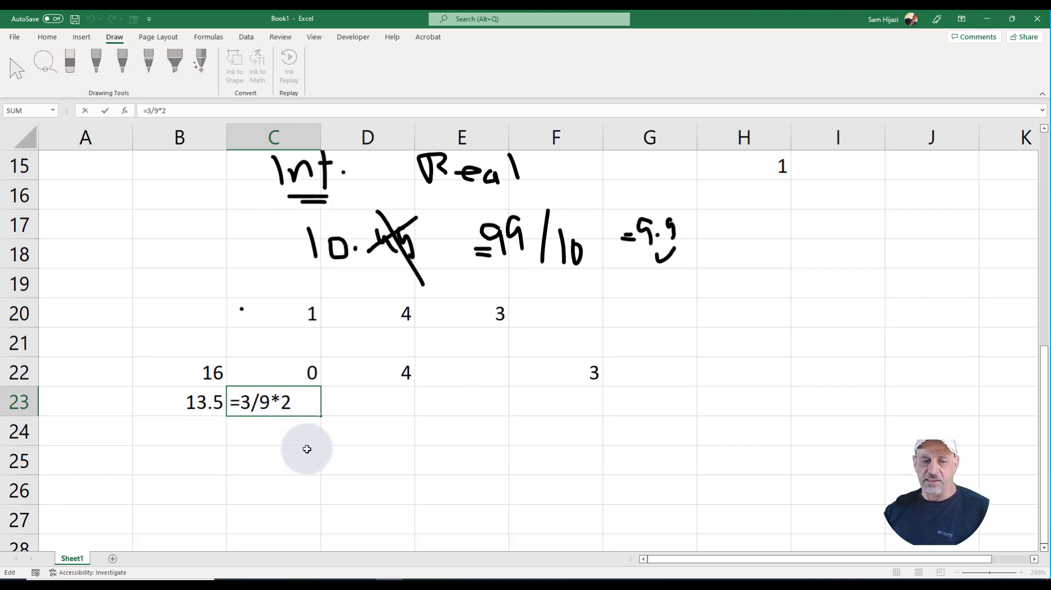
key("Return")
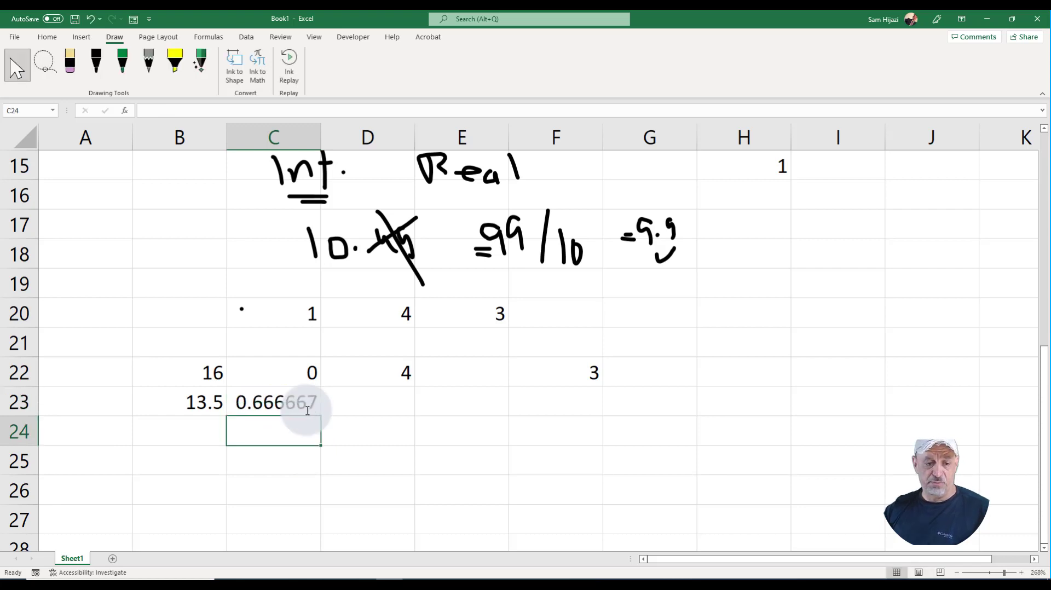
double_click(222, 402)
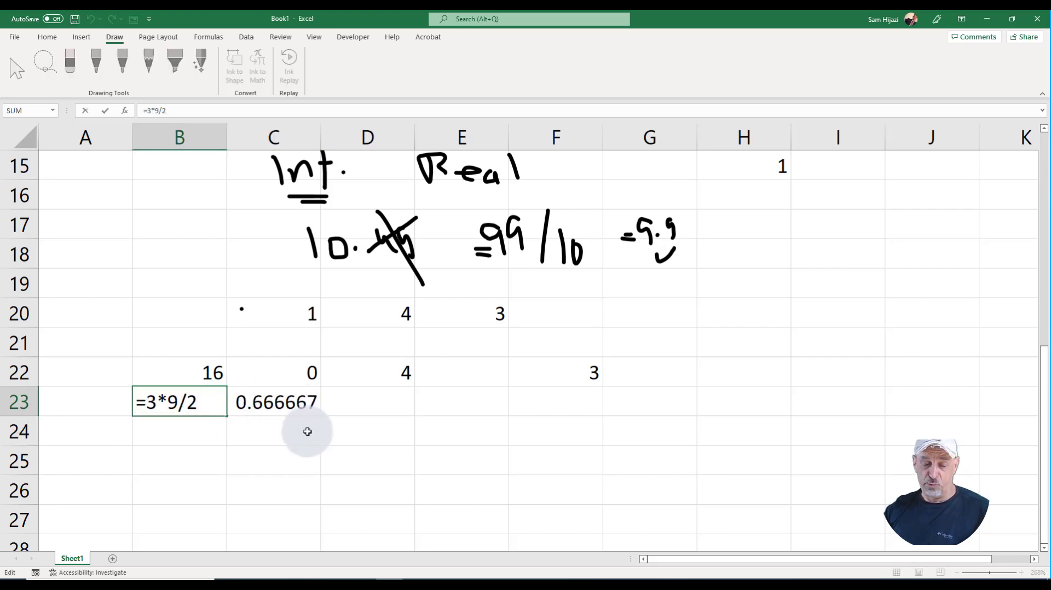
key("Escape")
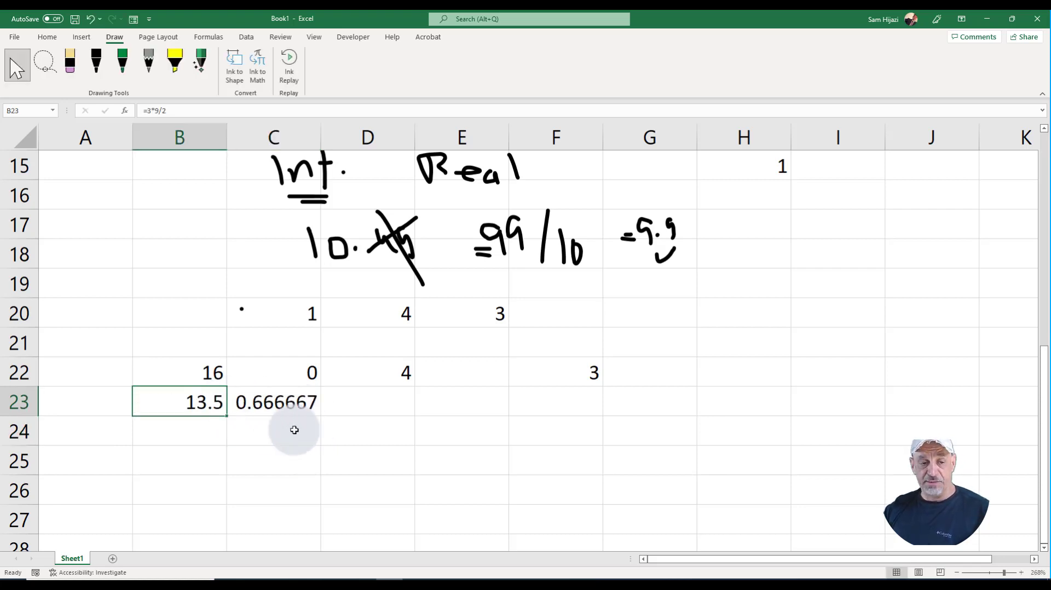
double_click(257, 402)
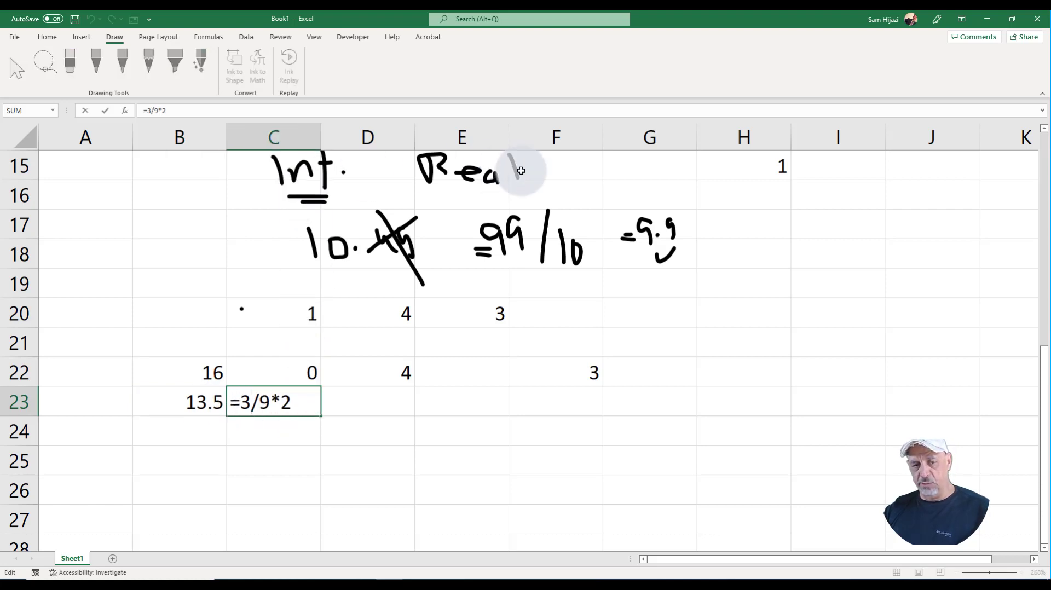
scroll(607, 208, "up", 3)
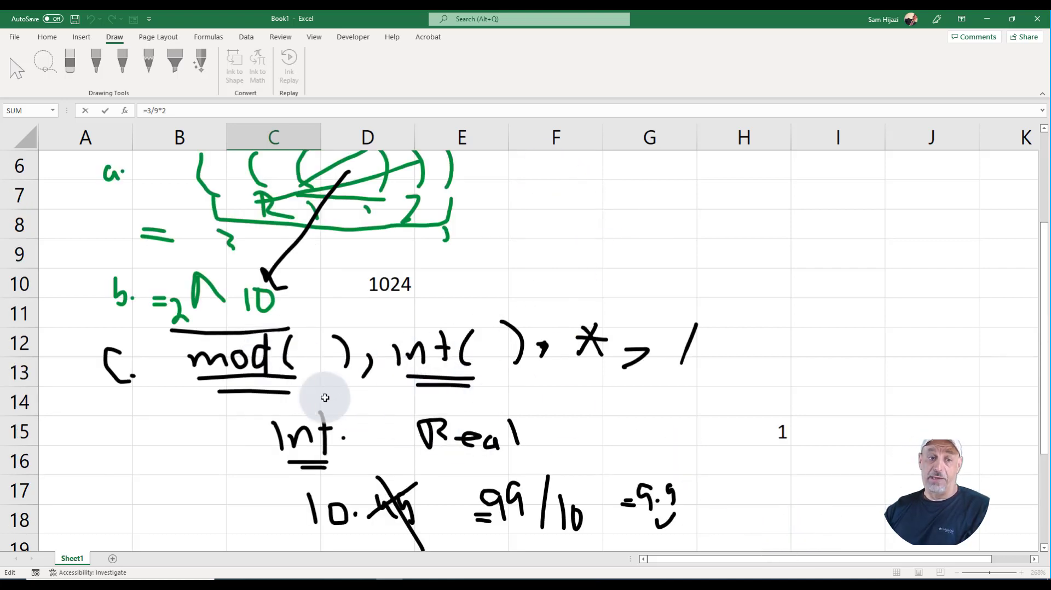
scroll(321, 399, "down", 2)
scroll(322, 398, "up", 1)
scroll(323, 397, "down", 1)
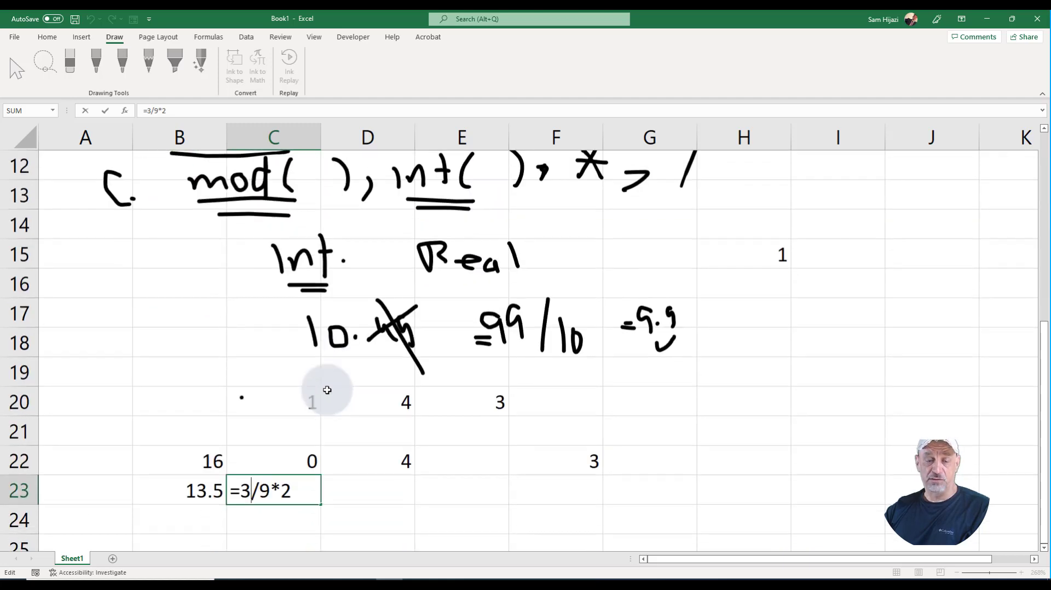
left_click(280, 191)
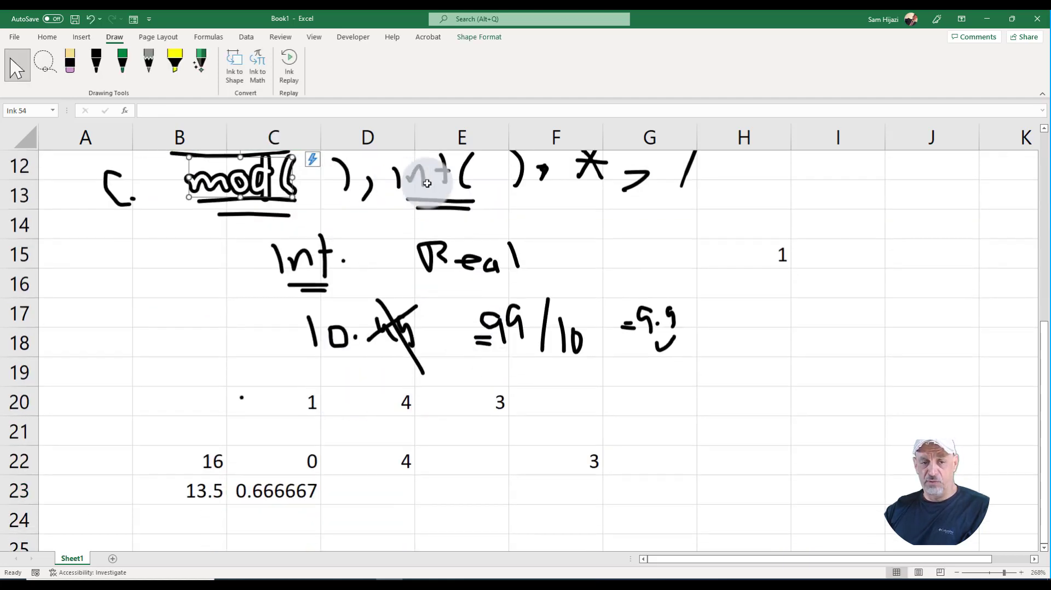
key("Escape")
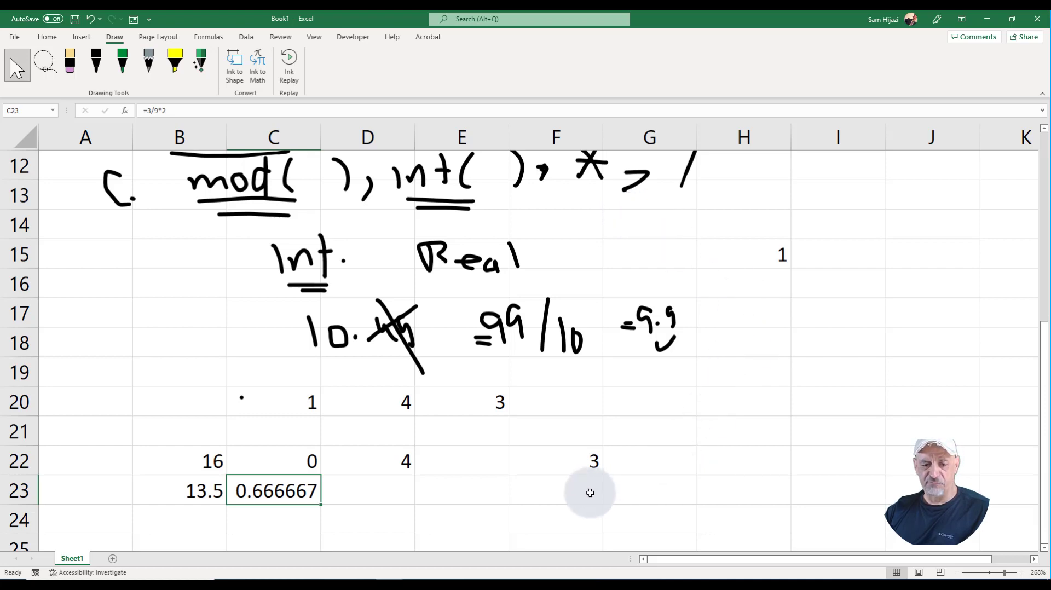
- Enter the division formula =99/10 in cell E23
left_click(439, 494)
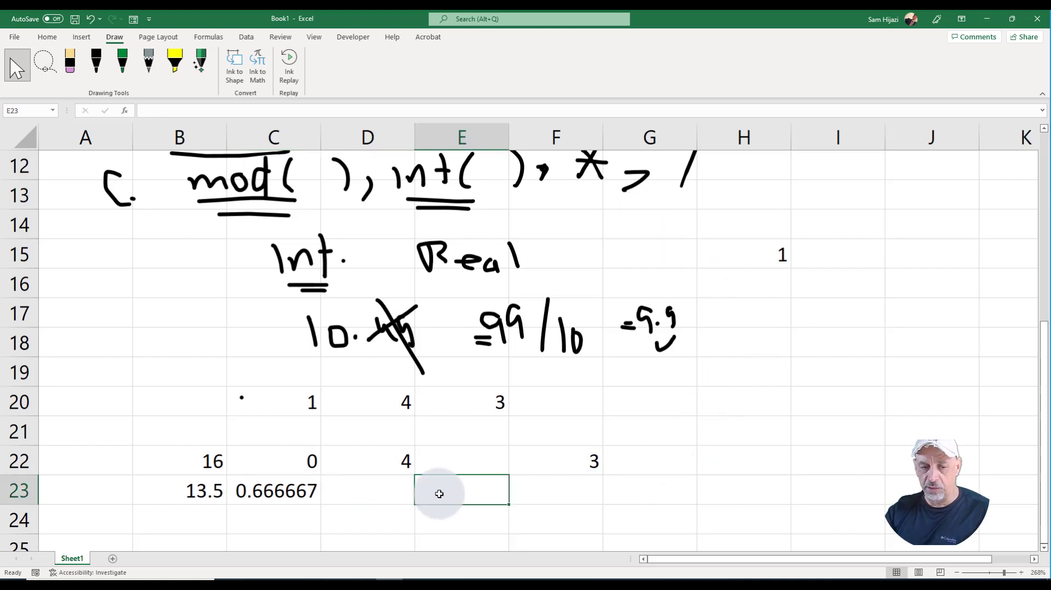
type("=99/1-")
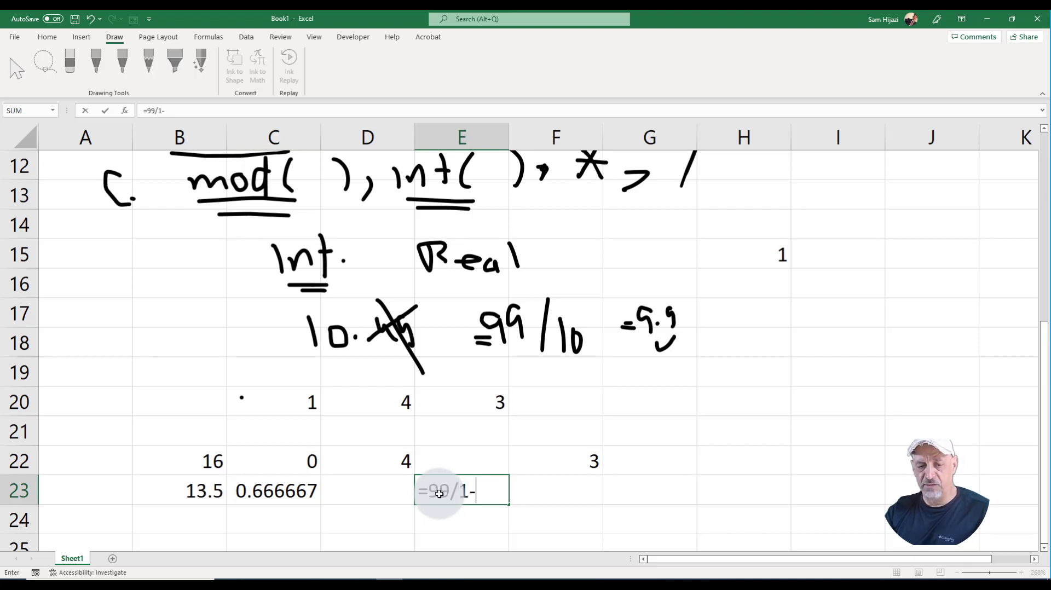
key("BackSpace")
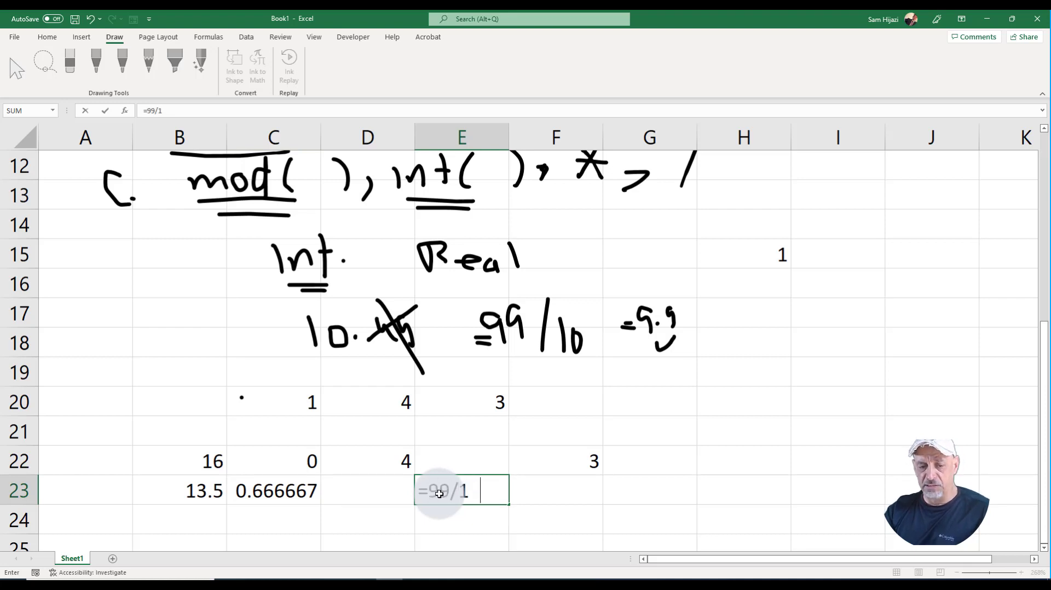
type("0")
key("Return")
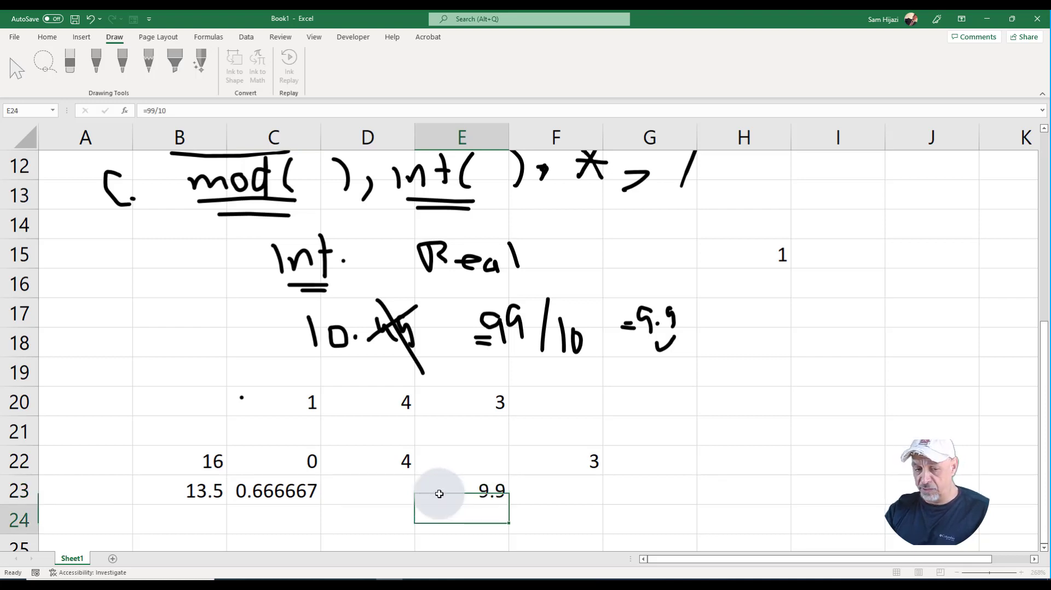
- Wrap the division in cell E23 in an INT function so the formula reads =int(99/10), and review it
left_click(441, 493)
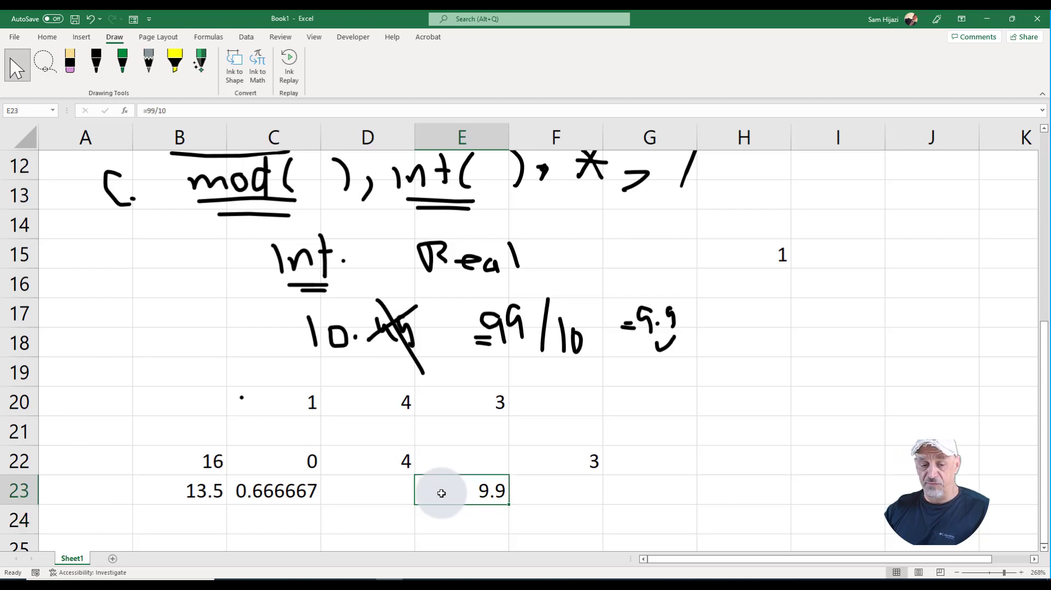
double_click(484, 494)
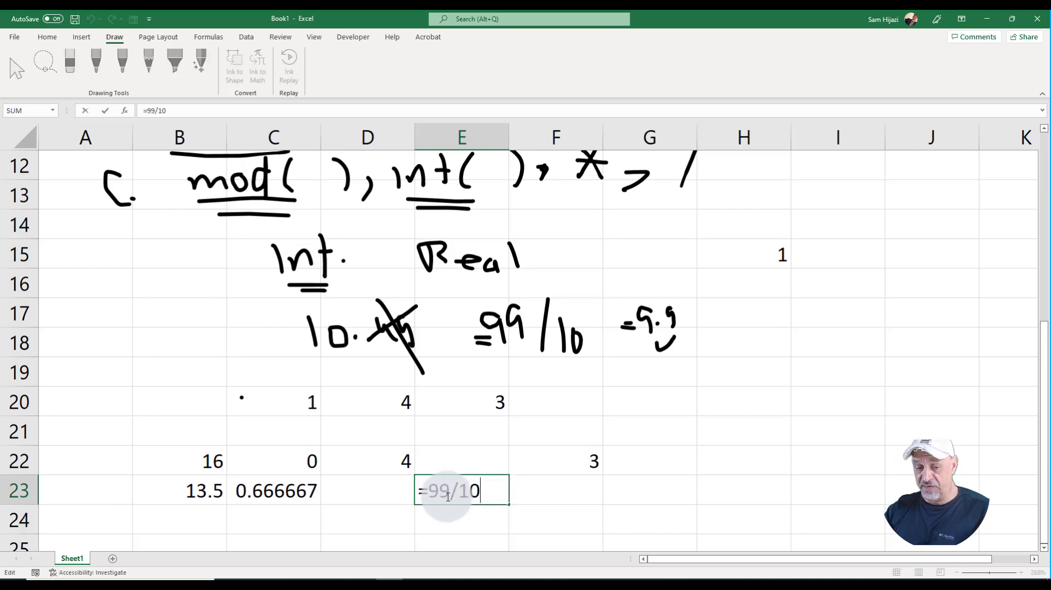
left_click(431, 491)
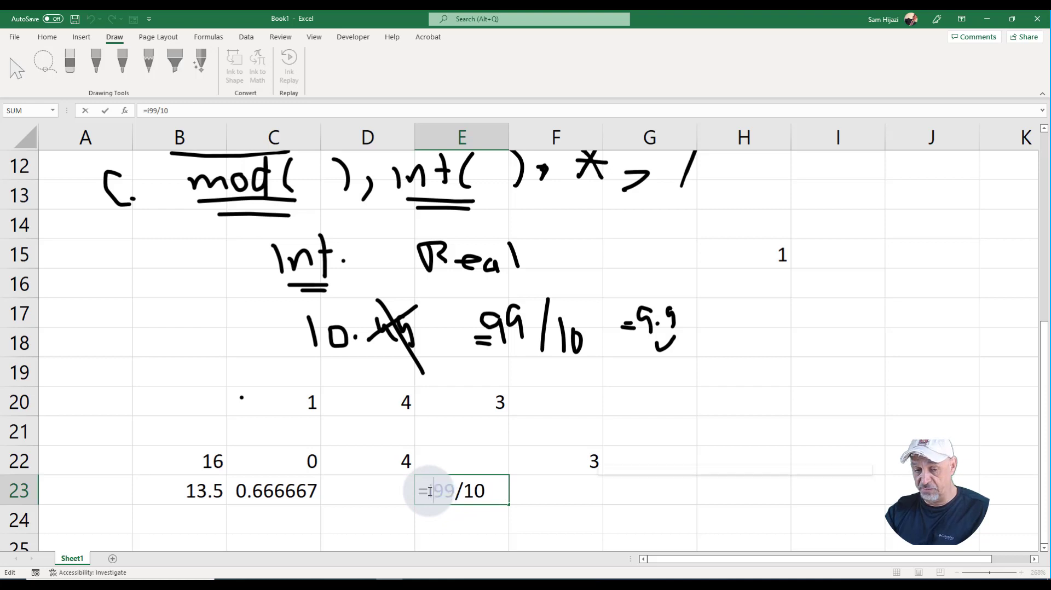
type("int(")
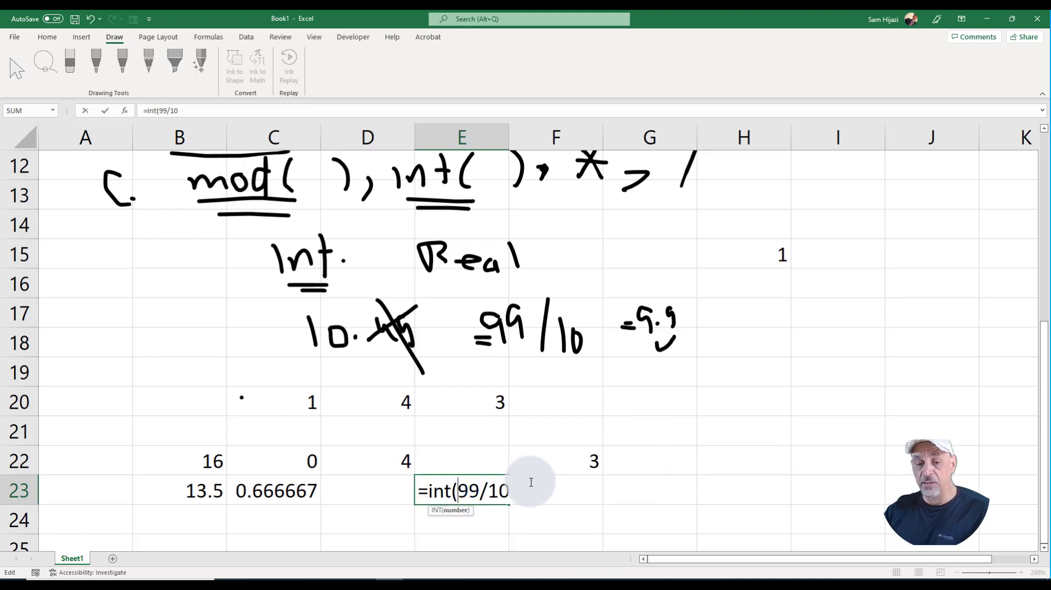
key("End")
type(")")
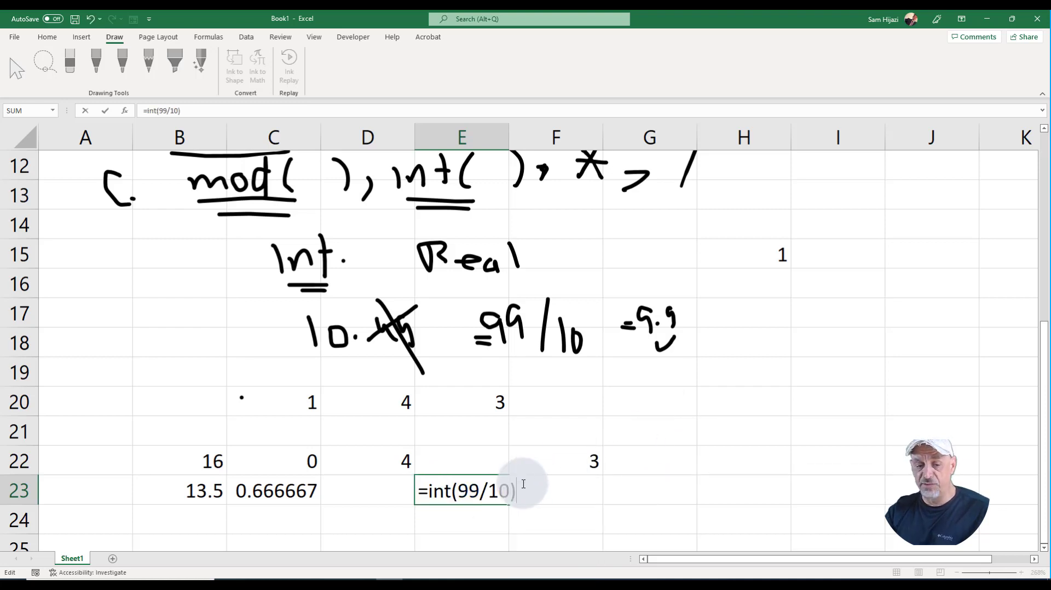
key("Return")
left_click(500, 490)
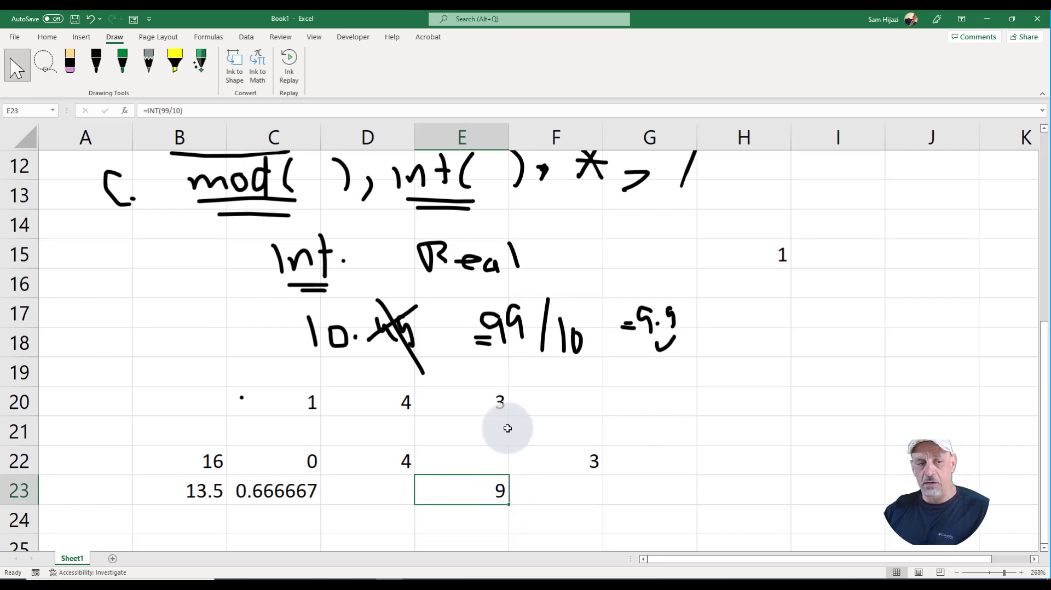
scroll(504, 430, "down", 1)
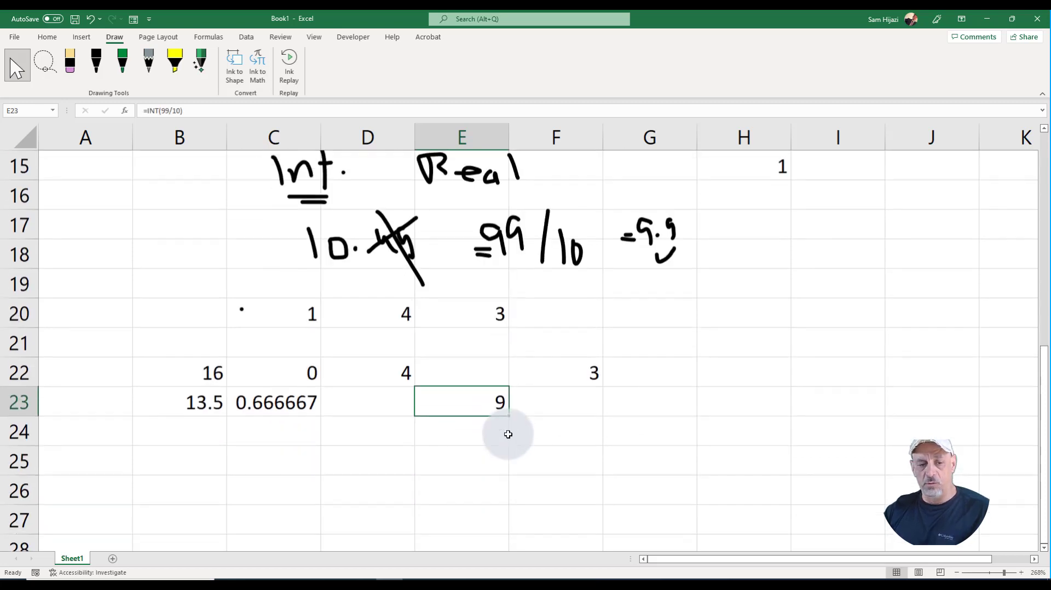
- Handwrite item d with plus and minus signs in green ink along row 25, below the existing examples
left_click(125, 464)
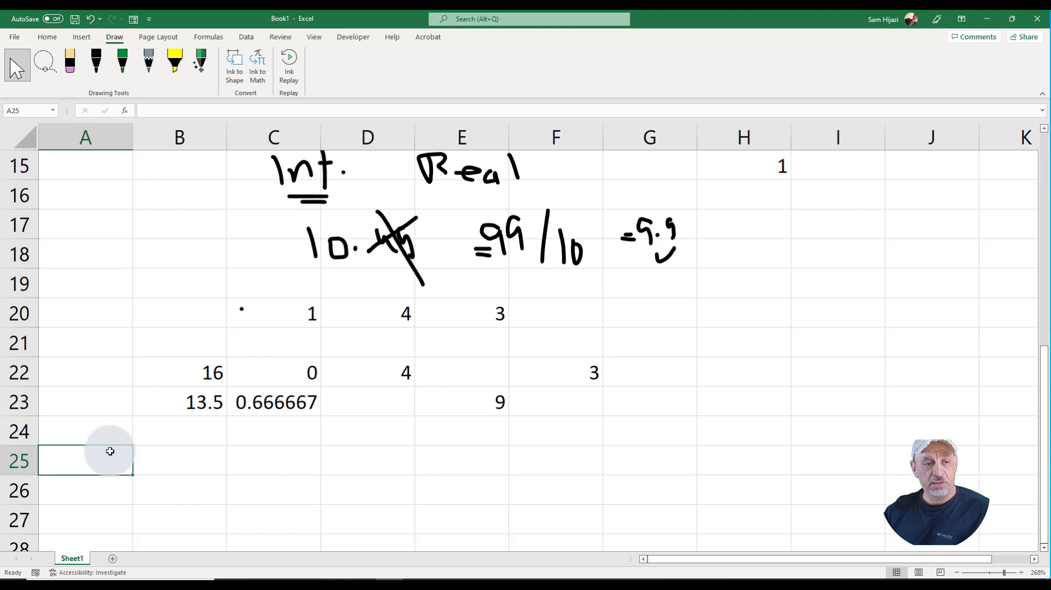
scroll(162, 399, "up", 3)
scroll(171, 438, "down", 3)
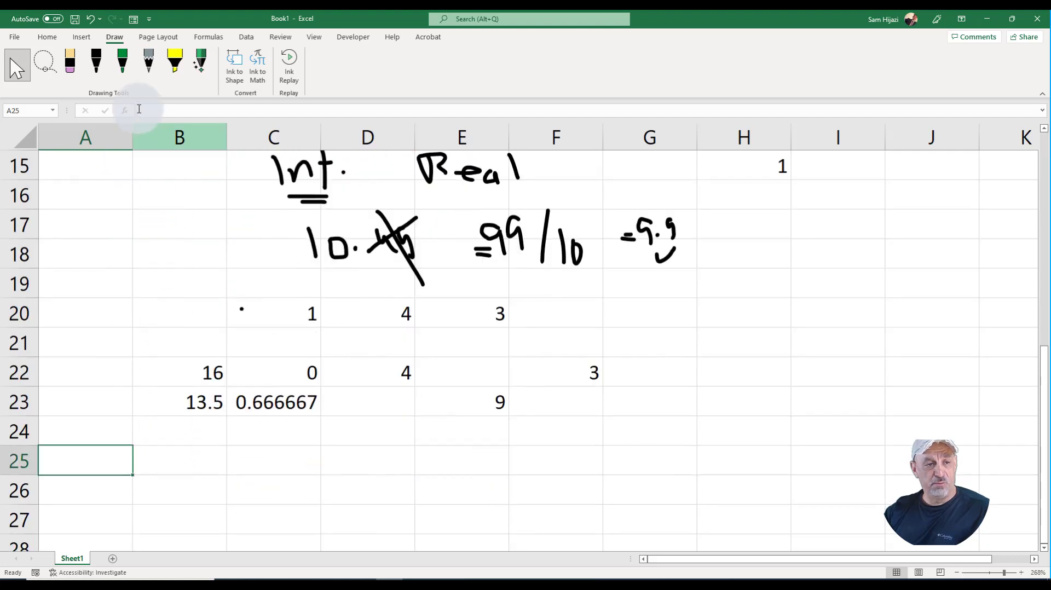
left_click(122, 62)
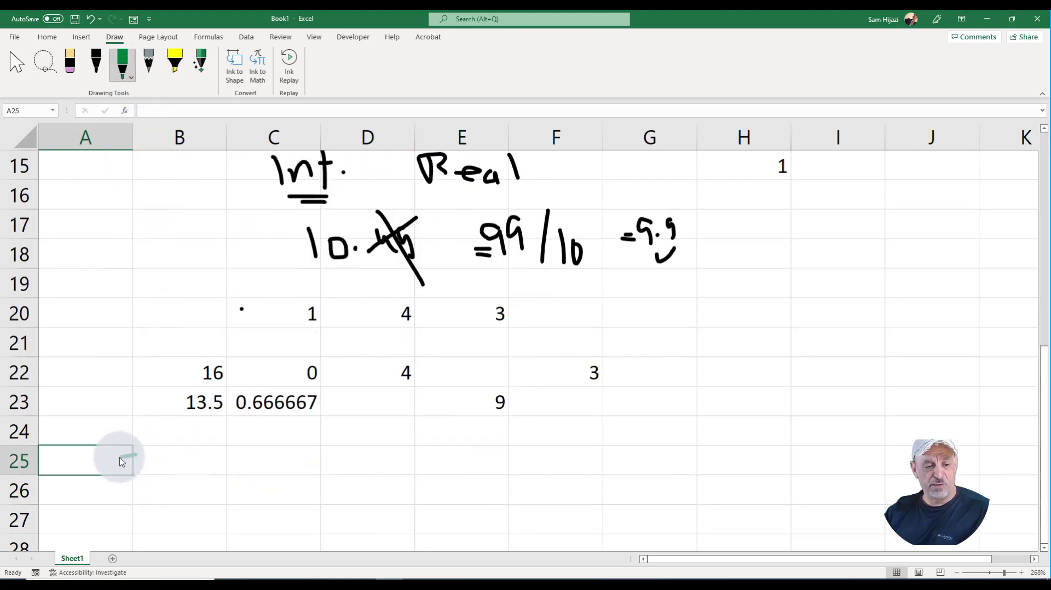
mouse_move(120, 455)
left_mouse_down()
mouse_move(140, 445)
mouse_move(206, 456)
mouse_move(195, 466)
mouse_move(273, 451)
left_mouse_up()
left_click(141, 466)
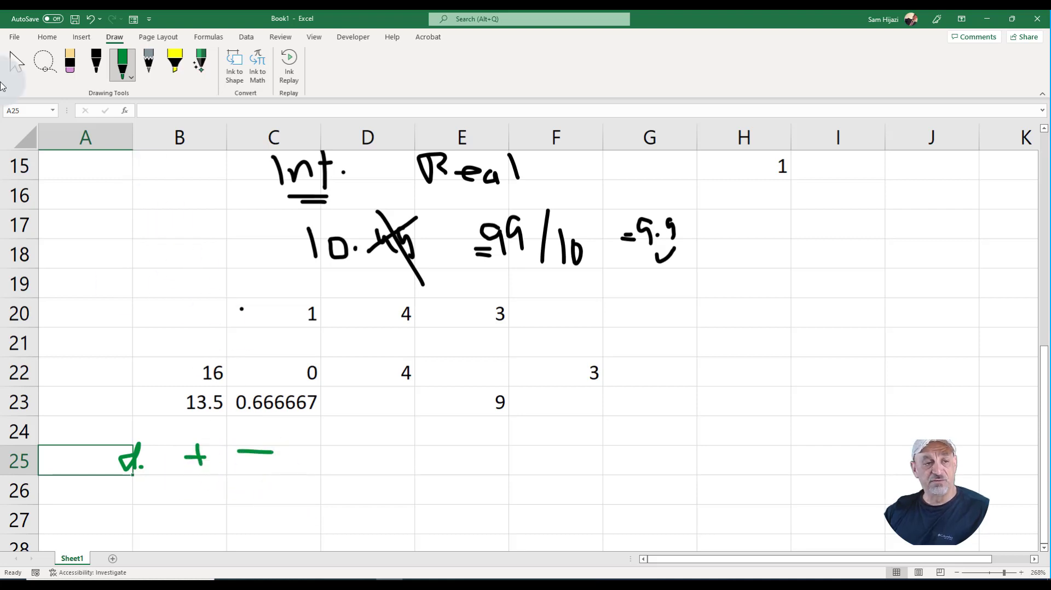
left_click(16, 64)
- Enter the formula =3+3-4 in cell C26, with the addition placed before the subtraction
left_click(279, 493)
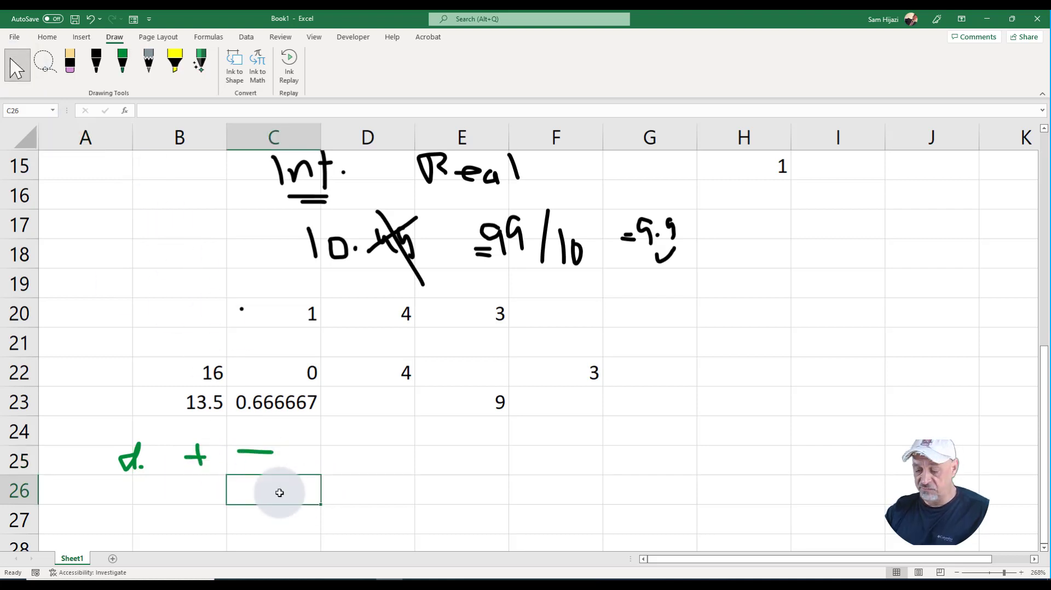
type("=3")
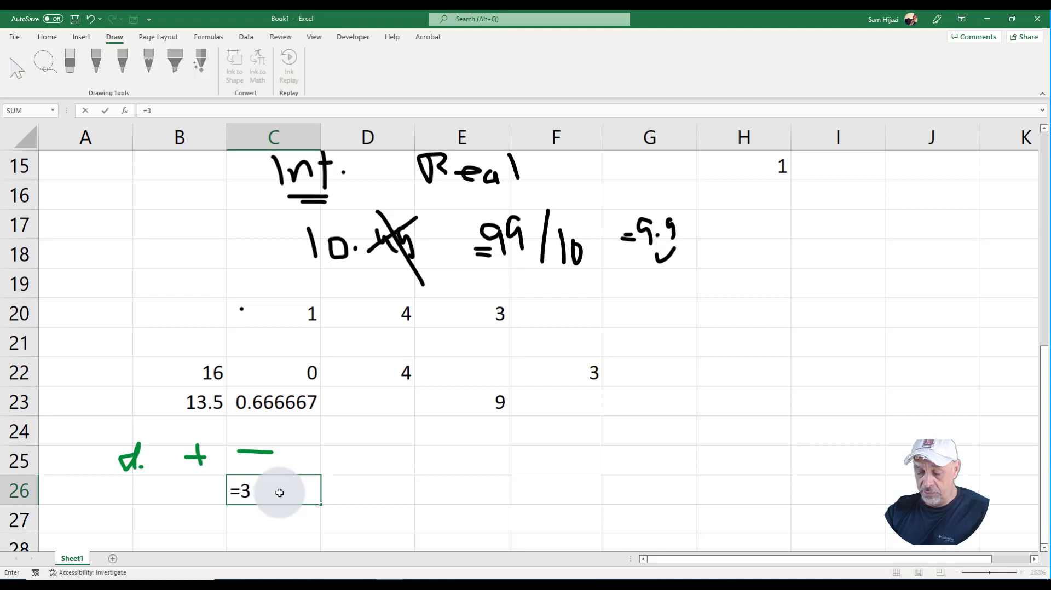
type("+3")
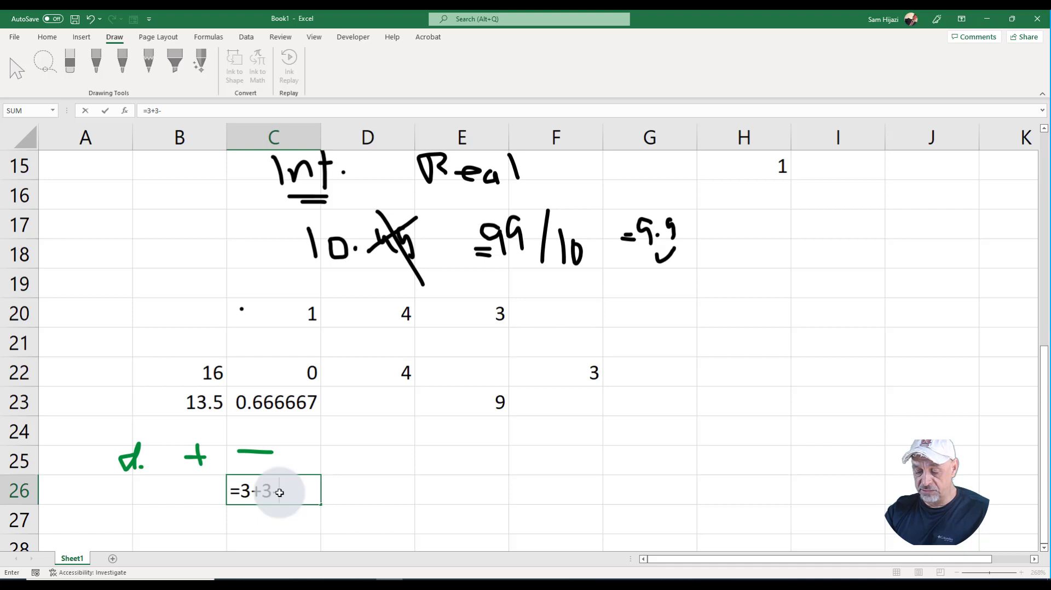
type("-3")
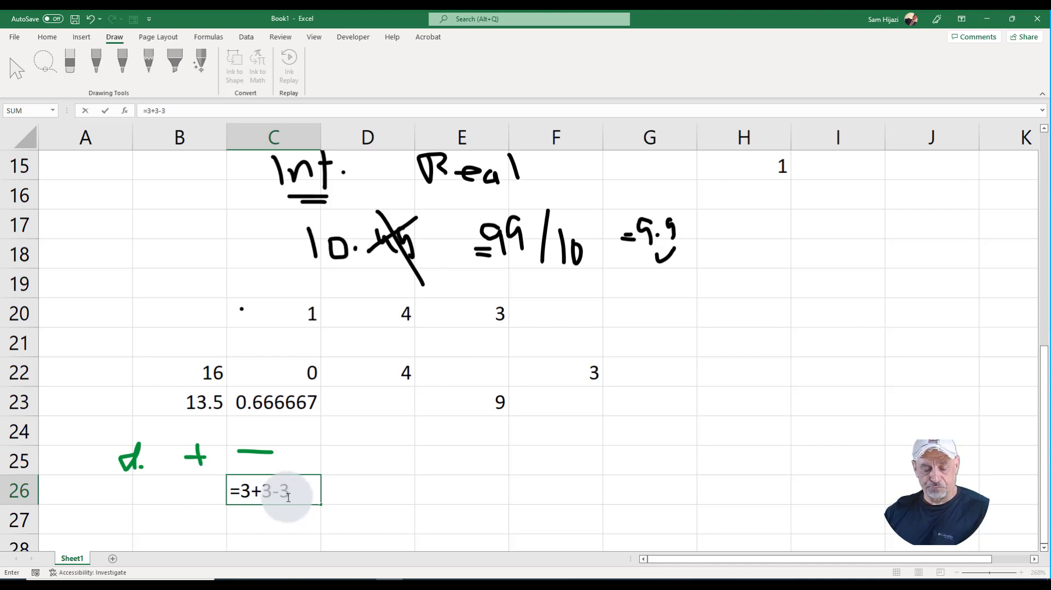
key("BackSpace")
type("4")
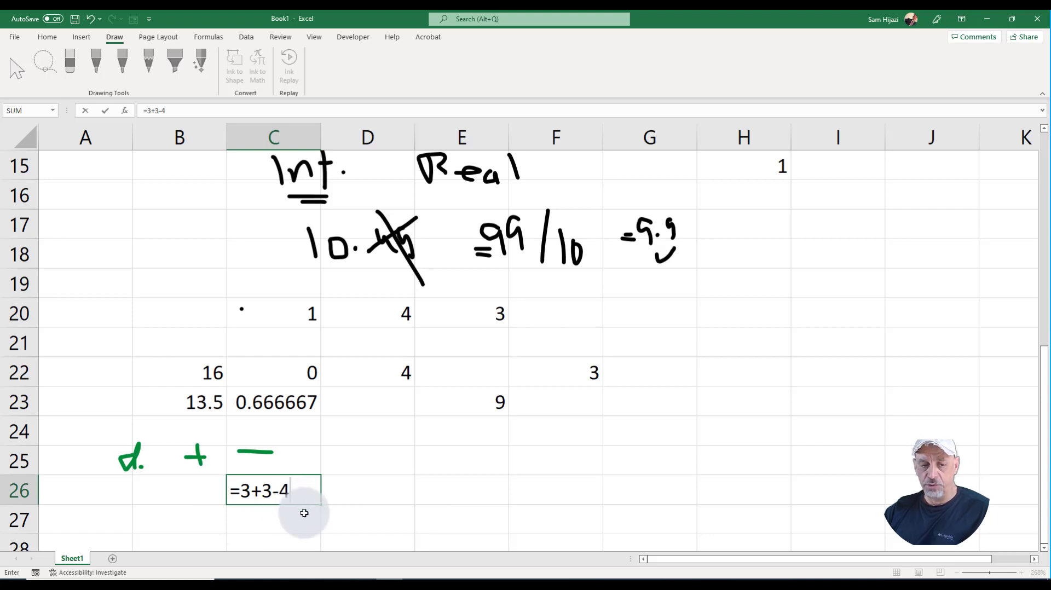
key("Return")
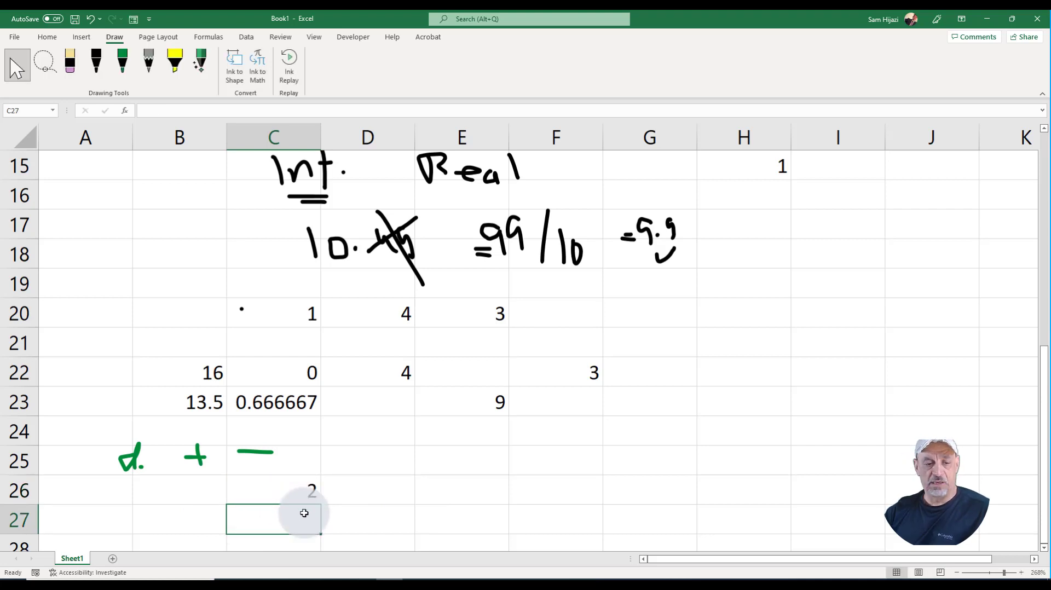
- Swap the two operators in cell C26 so the formula reads =3-3+4
left_click(341, 496)
double_click(275, 489)
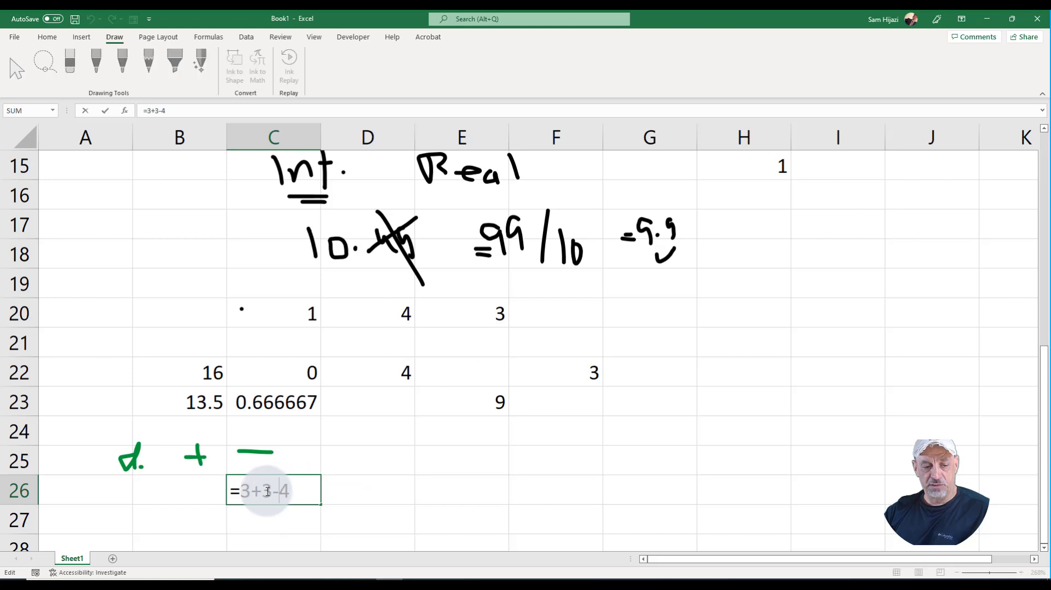
double_click(255, 487)
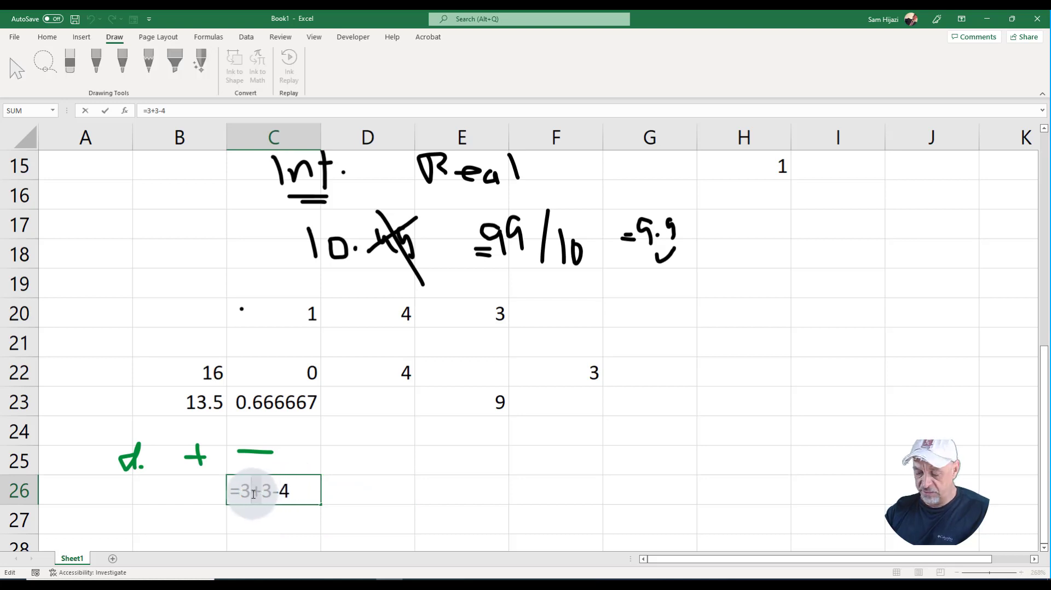
type("-")
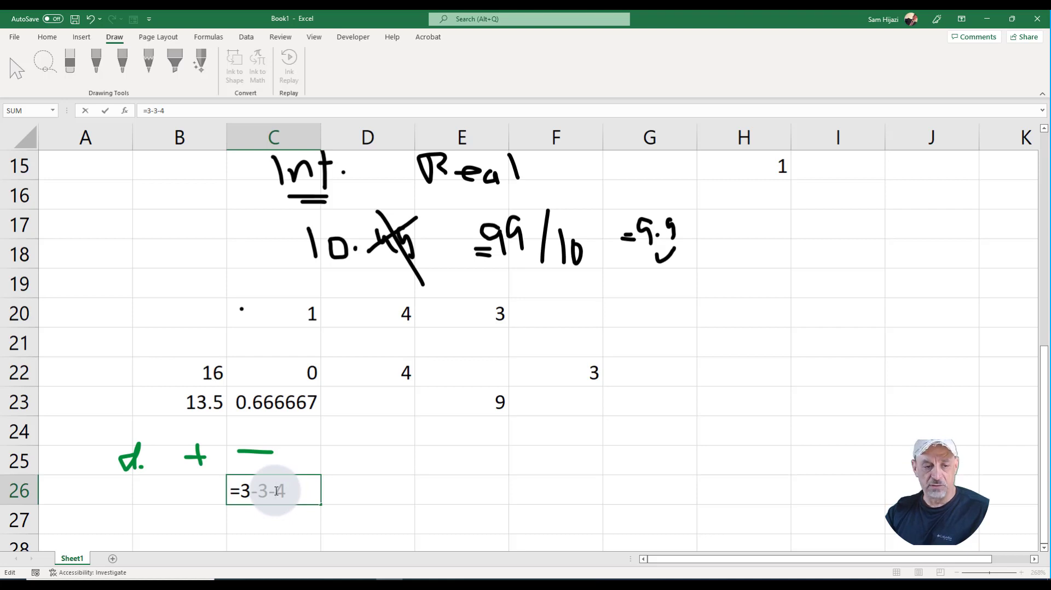
key("BackSpace")
type("+")
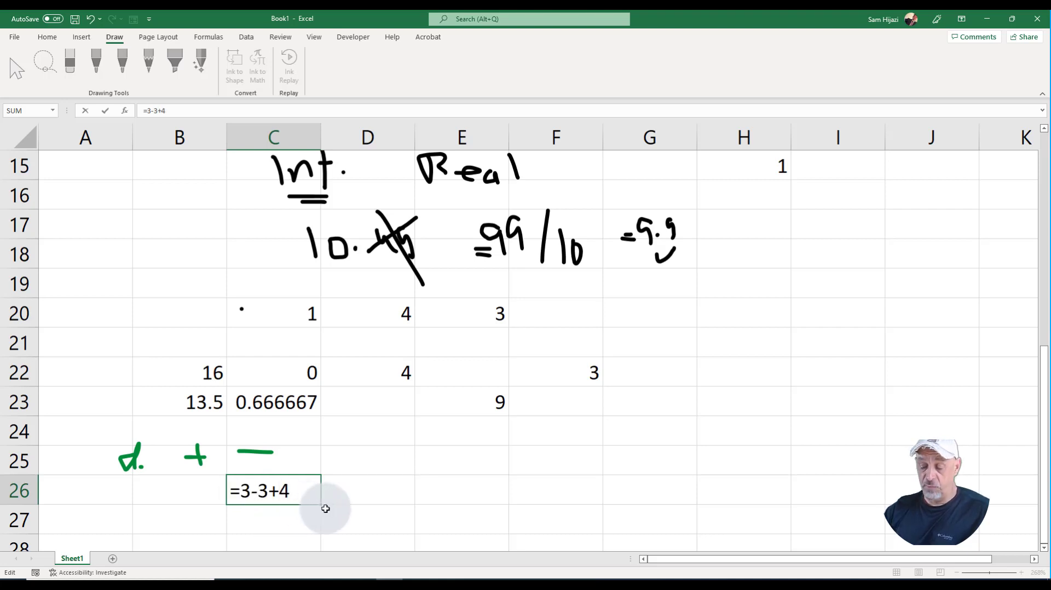
key("Return")
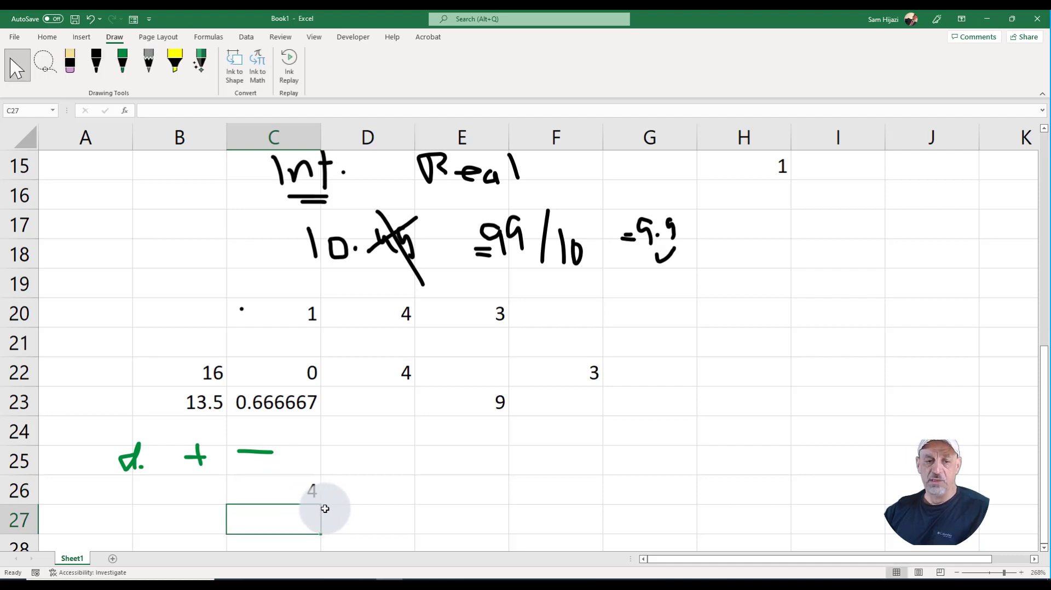
- Review the handwritten precedence notes a to d and their example results, from the nested parentheses down to addition and subtraction
scroll(336, 244, "up", 4)
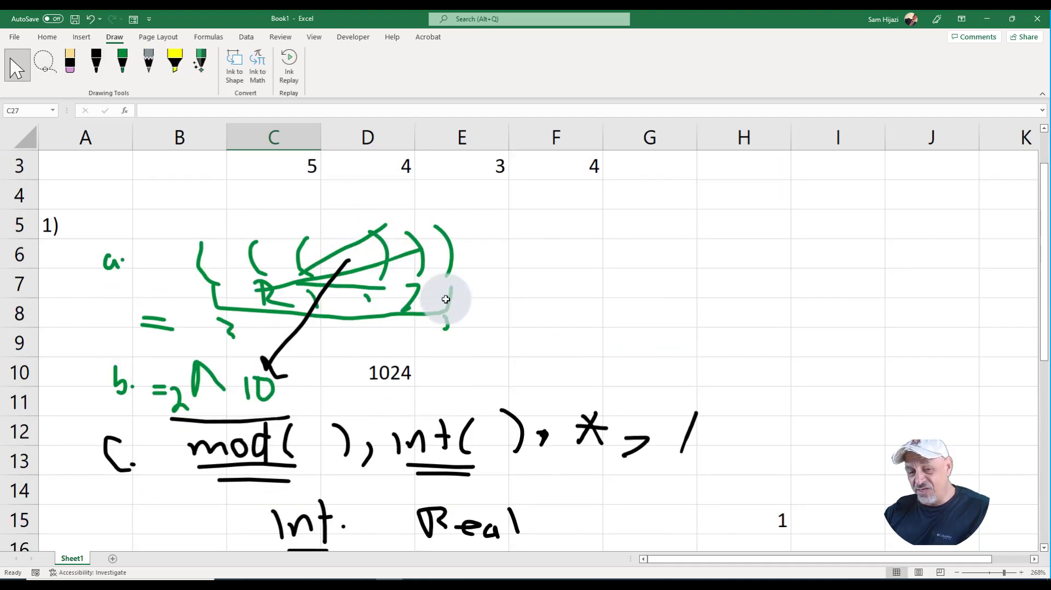
scroll(359, 452, "up", 1)
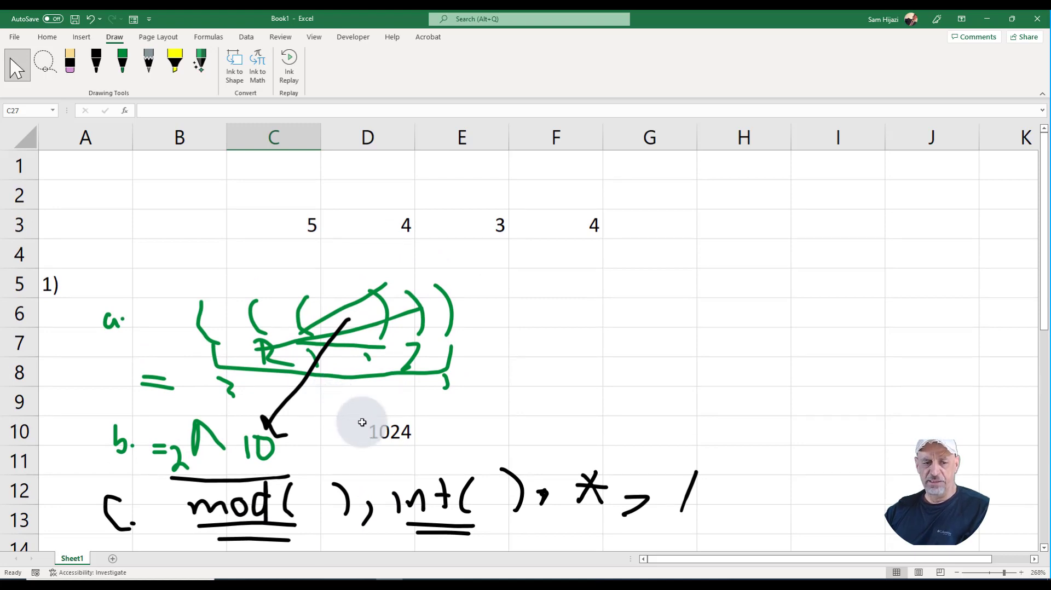
scroll(362, 422, "down", 2)
scroll(422, 387, "down", 3)
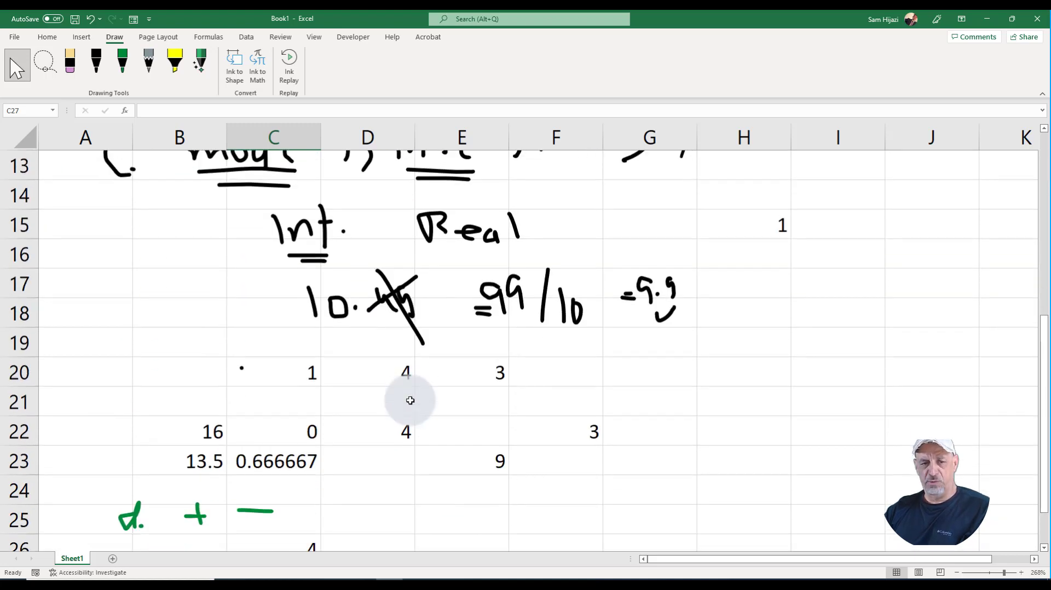
scroll(407, 399, "up", 3)
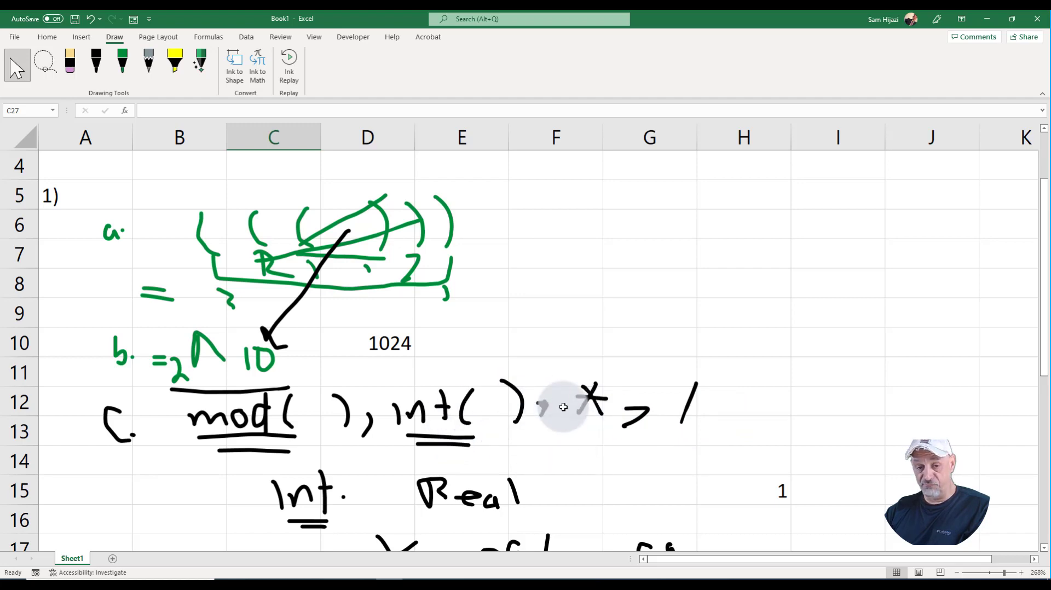
scroll(664, 438, "down", 1)
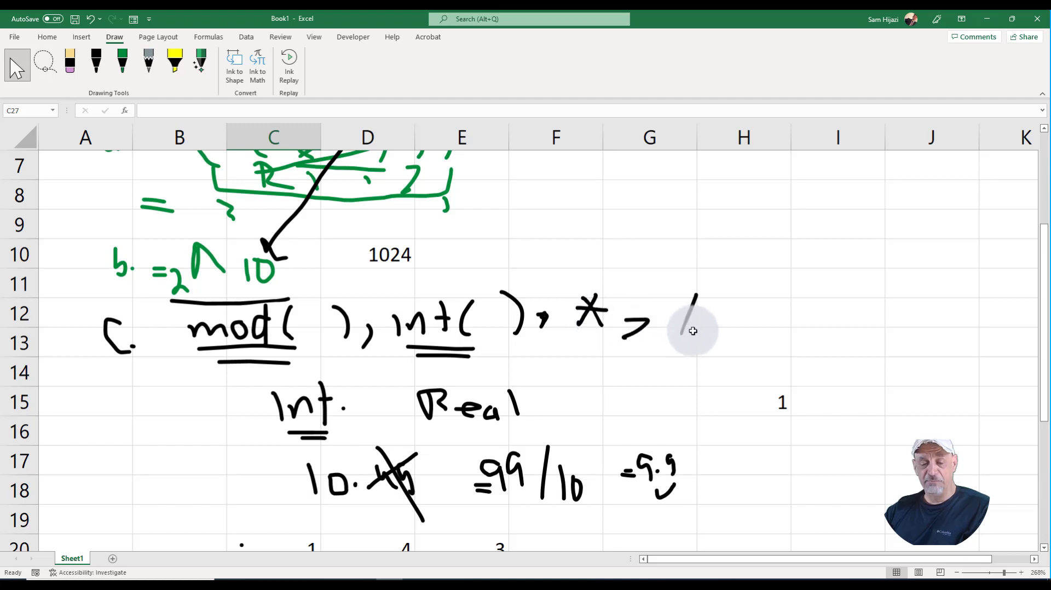
scroll(589, 391, "down", 1)
scroll(590, 391, "down", 2)
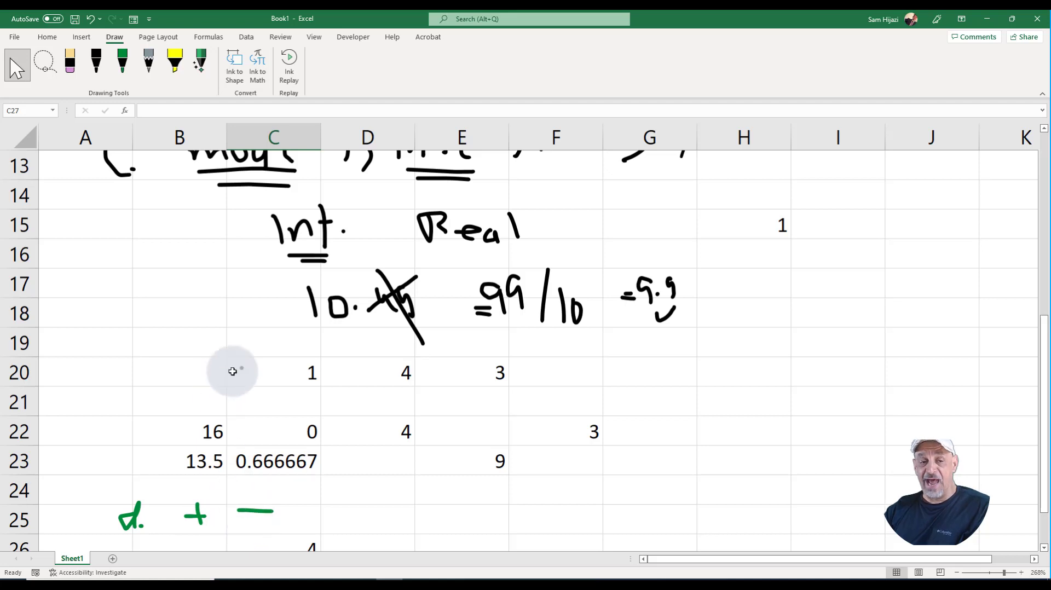
scroll(230, 369, "up", 2)
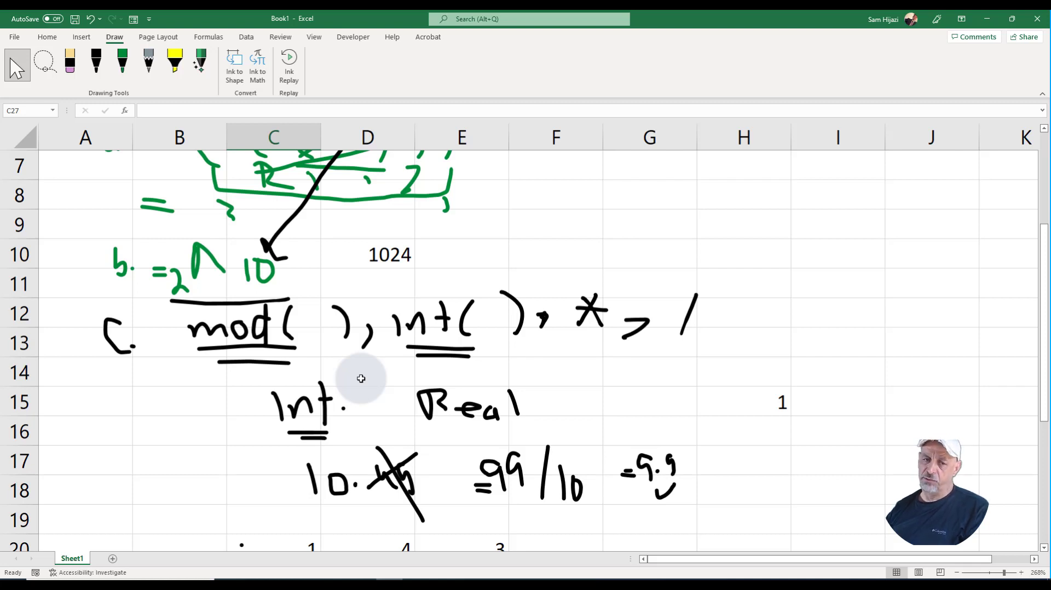
scroll(375, 443, "down", 5)
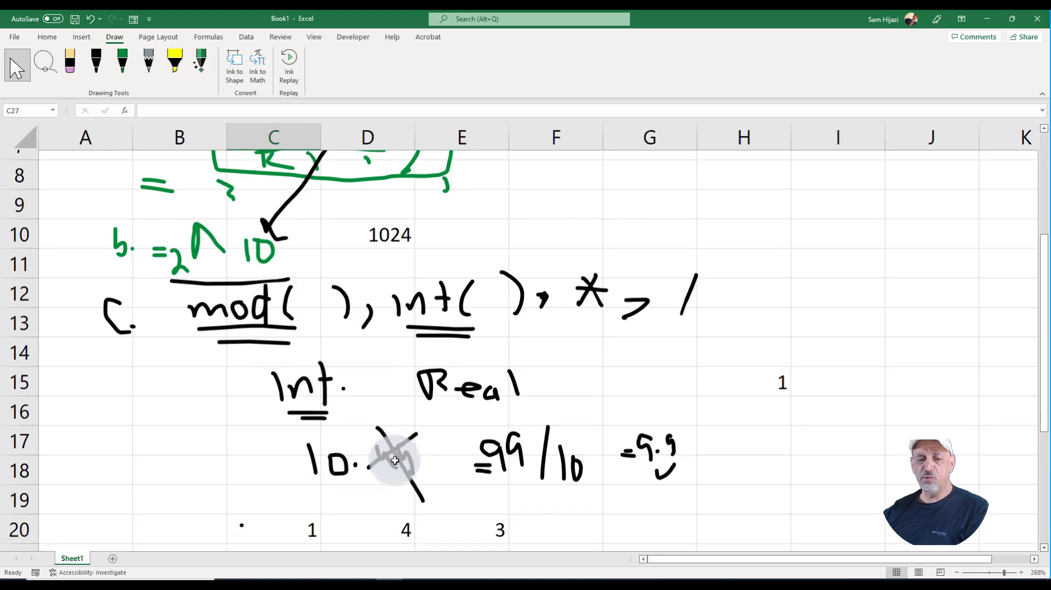
scroll(408, 460, "down", 1)
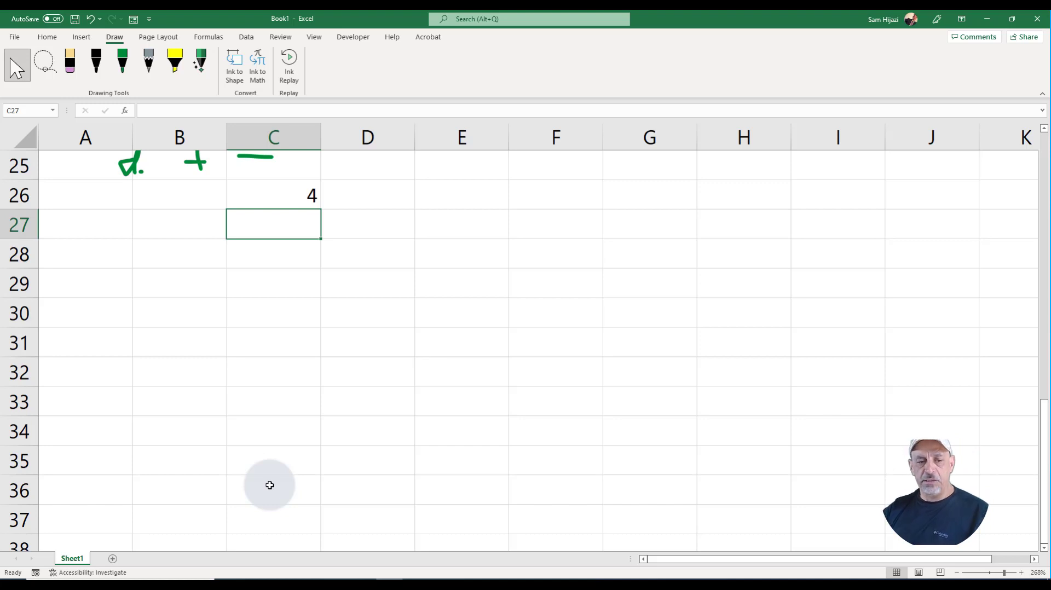
- Enter the addition formula =9+3 in cell B28
left_click(159, 253)
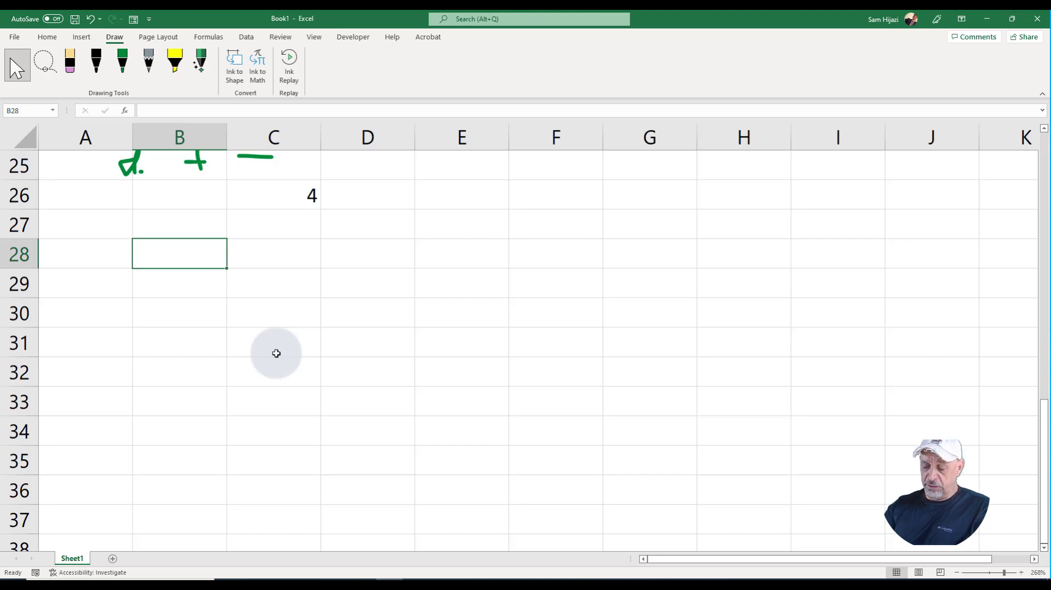
type("=")
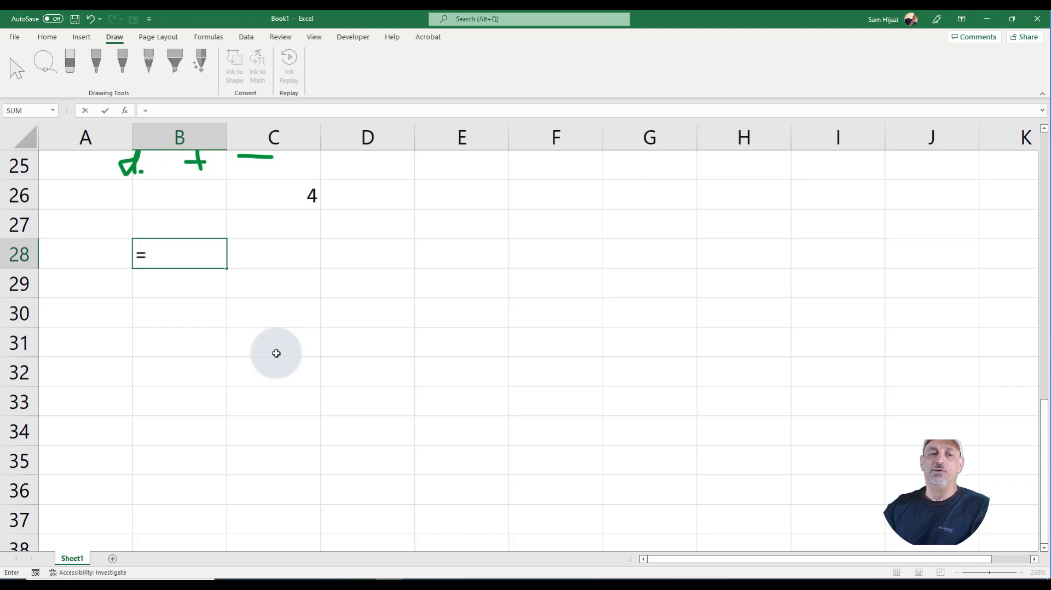
type("9")
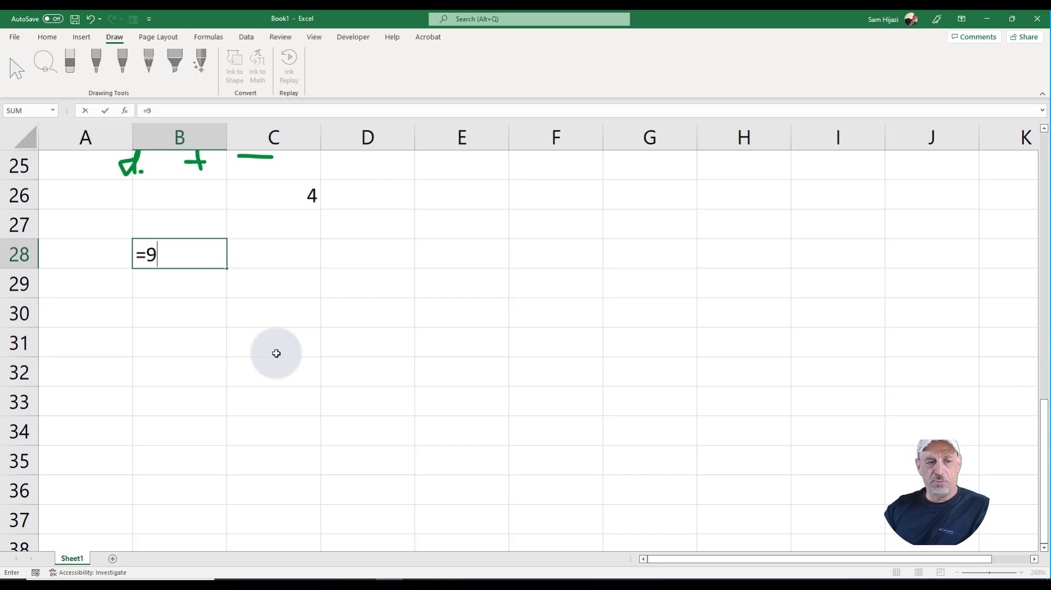
type("+3")
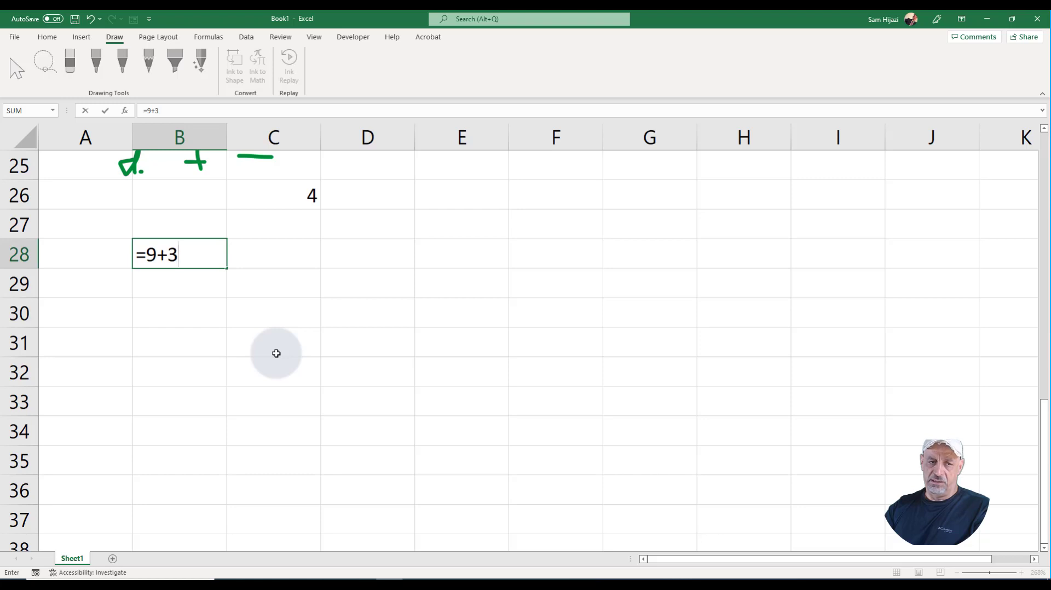
key("Return")
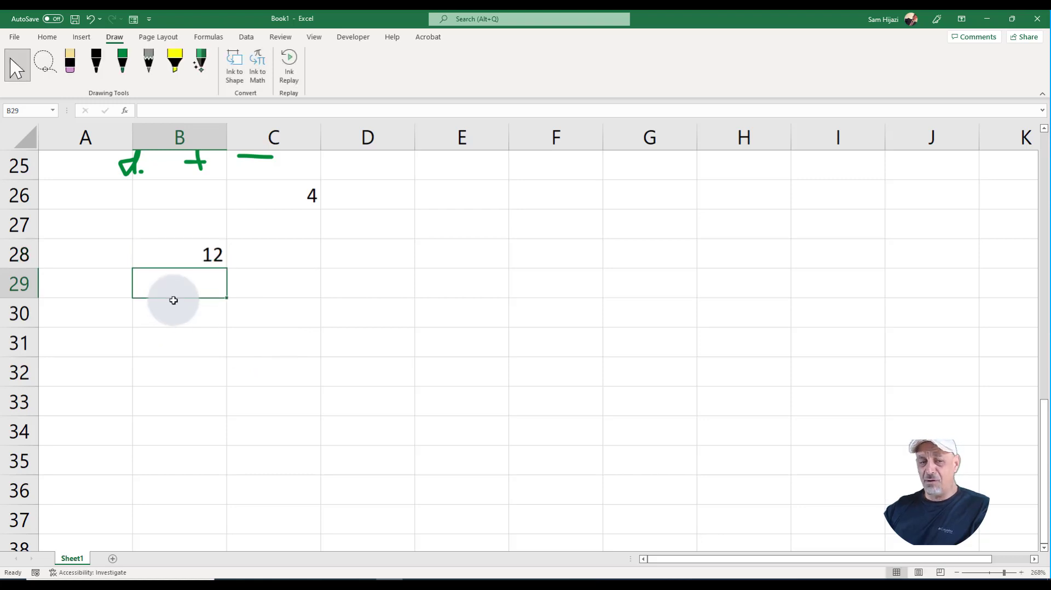
- Prefix the formula in cell B28 with an apostrophe to make it text, and reopen the cell to highlight the apostrophe
double_click(208, 259)
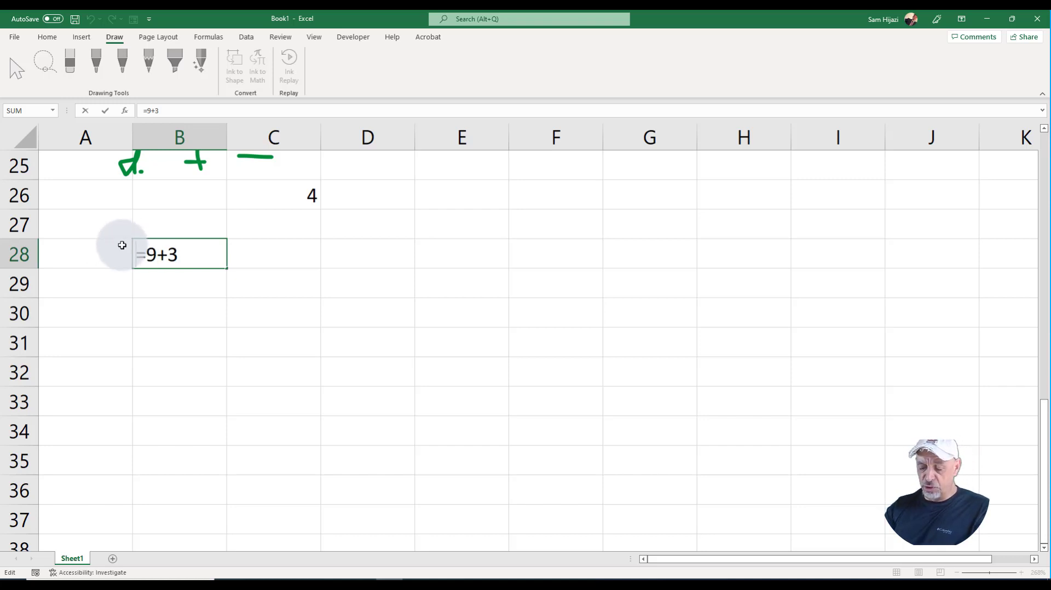
type("'")
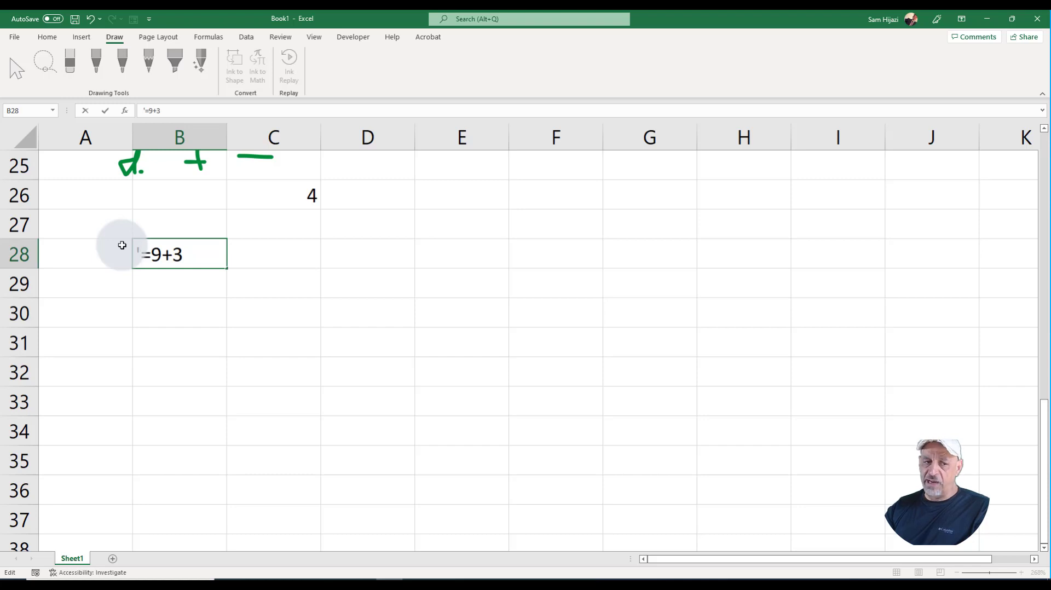
key("Return")
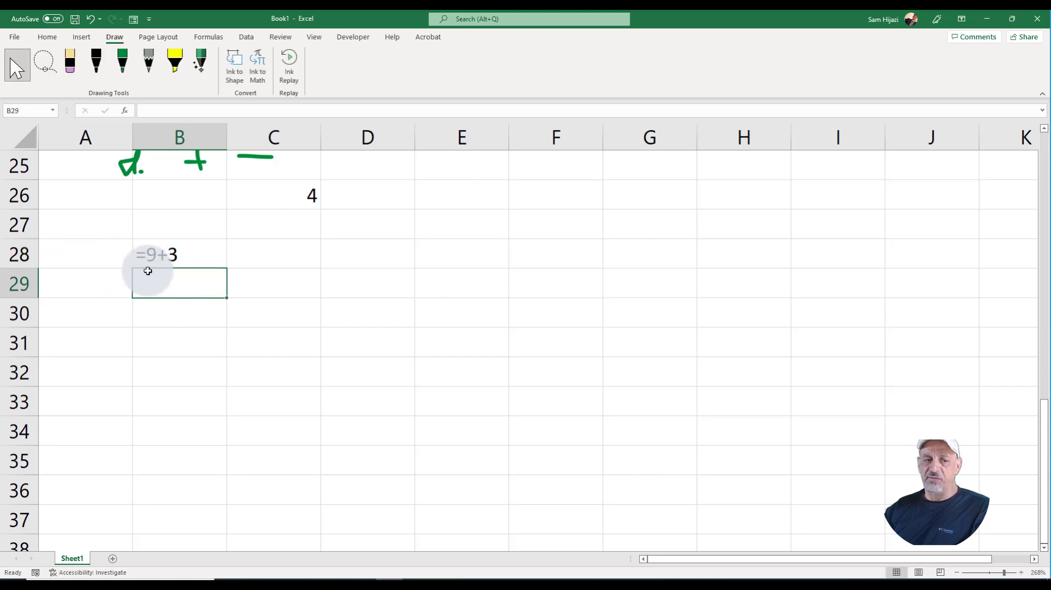
double_click(152, 253)
left_click_drag(165, 249, 140, 252)
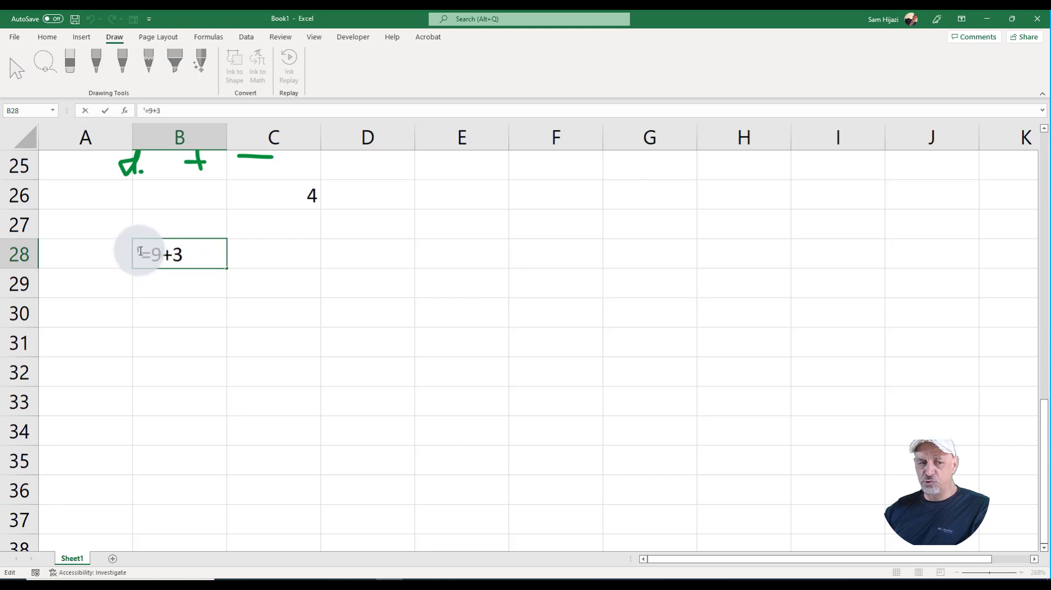
left_click(139, 252)
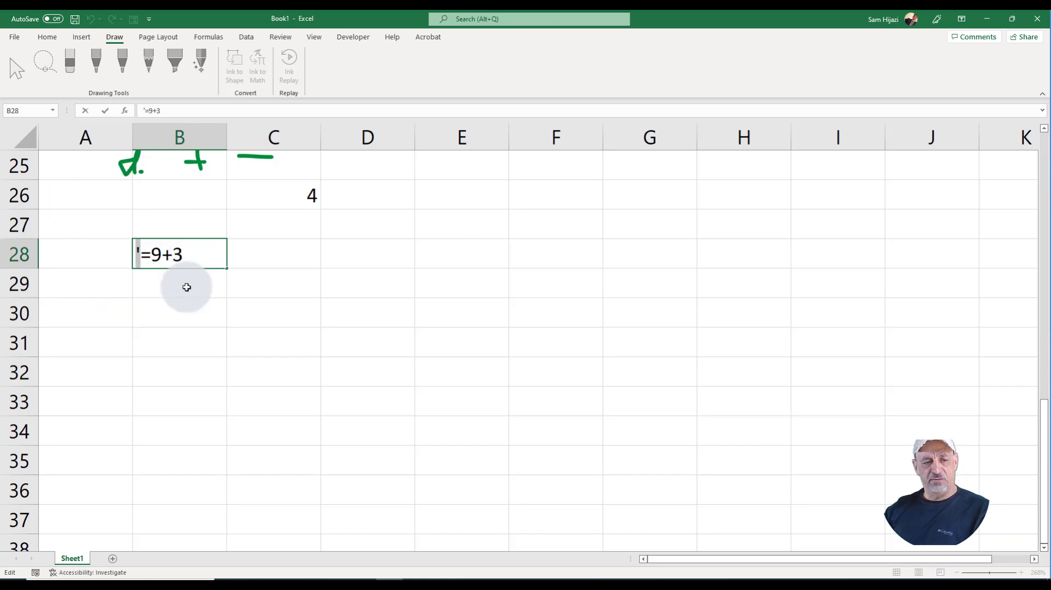
left_click(176, 319)
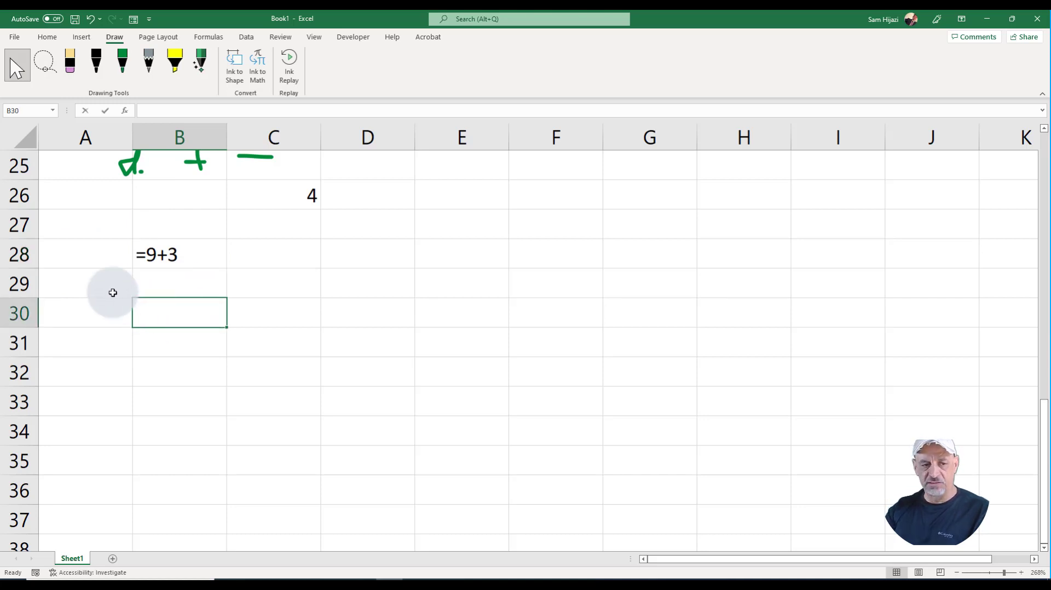
- Enter the nested formula =(3^2+3+(3*2^2)+mod(14,6)+2*3) in cell B30
type("=(")
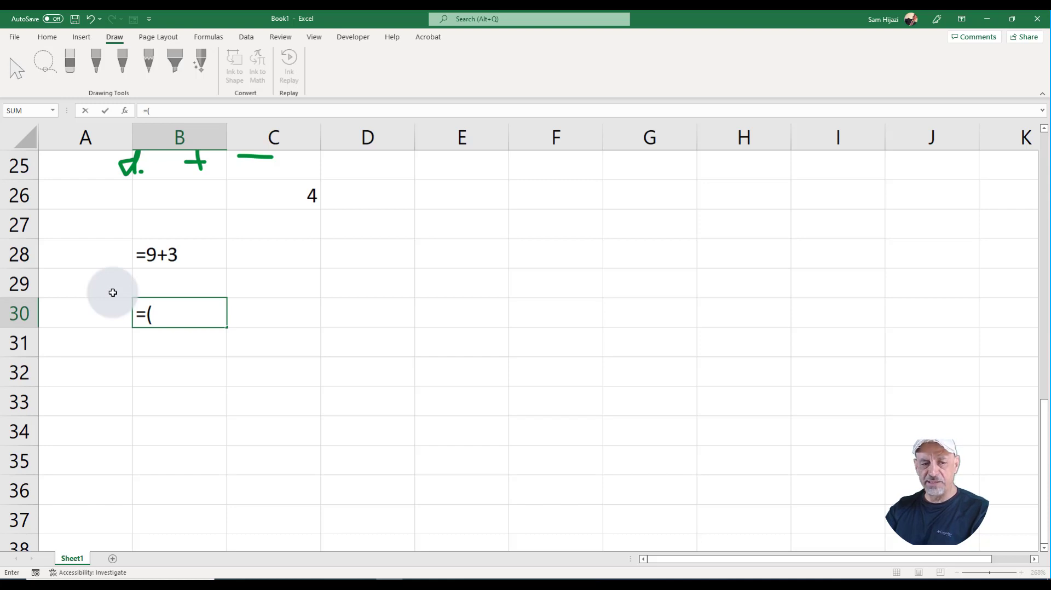
type("(")
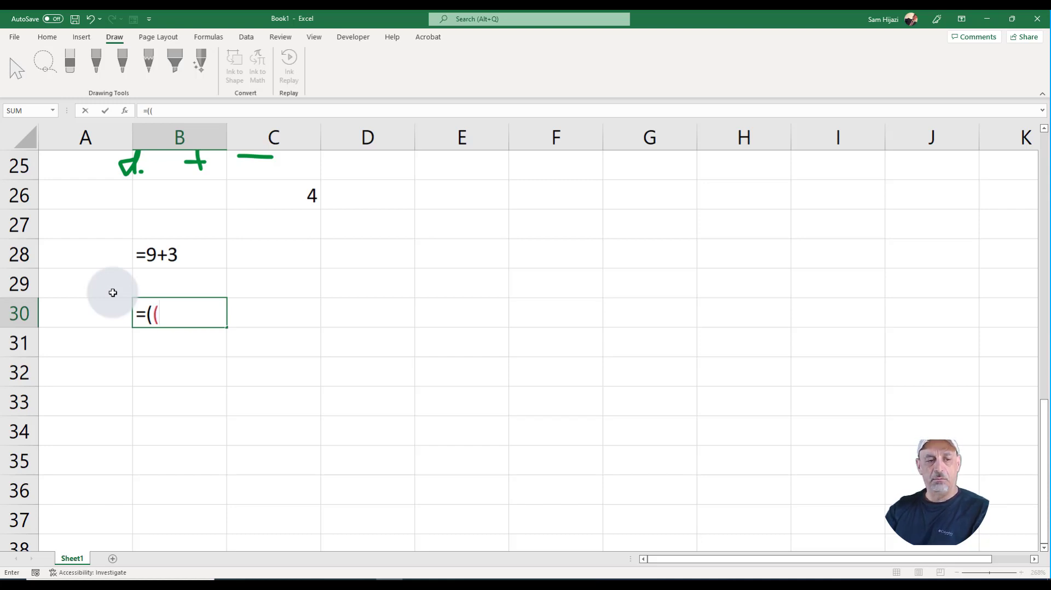
key("BackSpace")
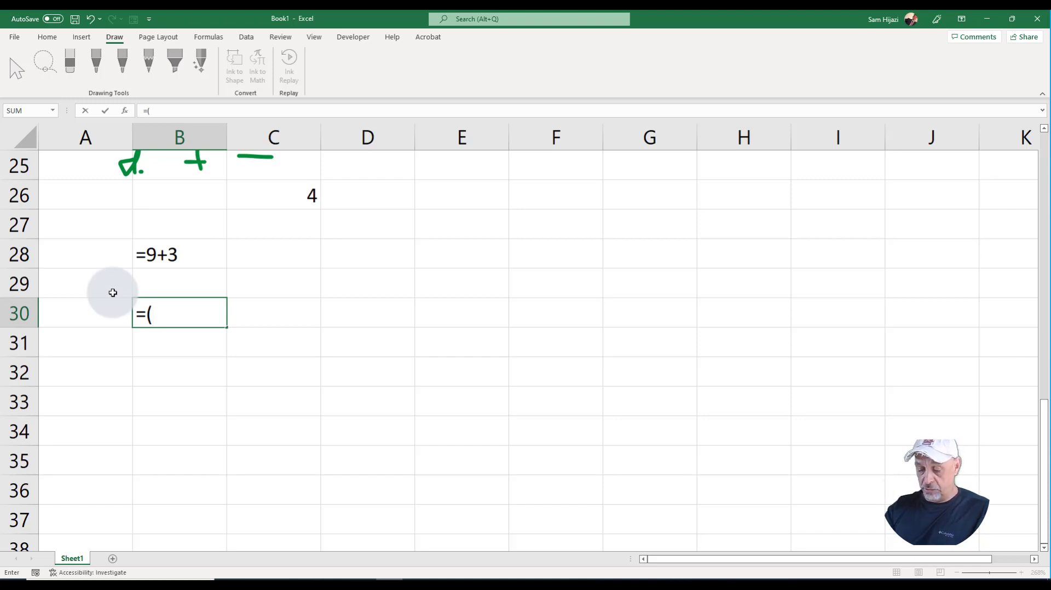
type("3^2")
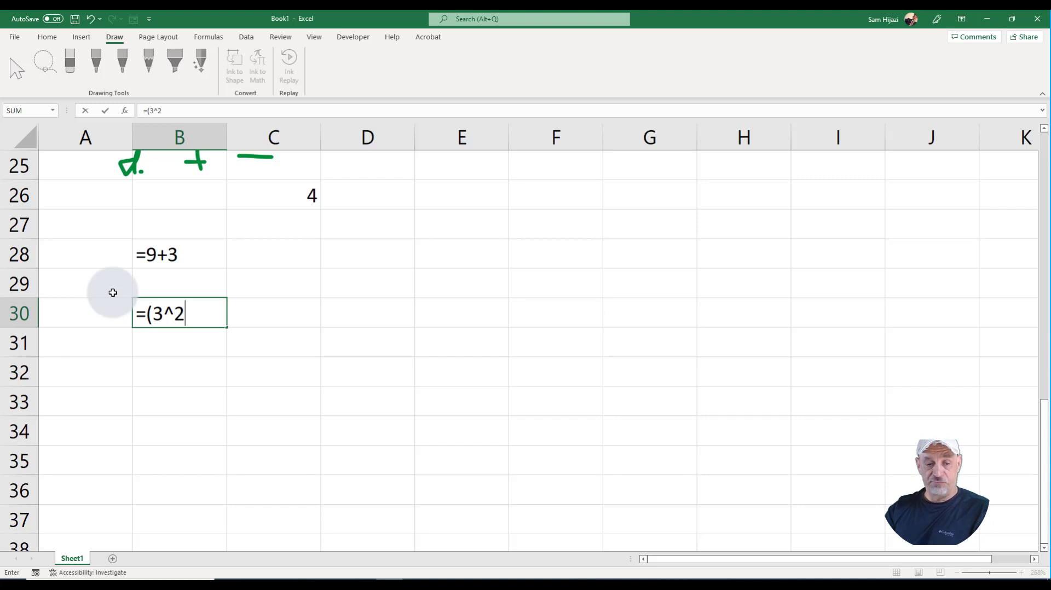
type("+3")
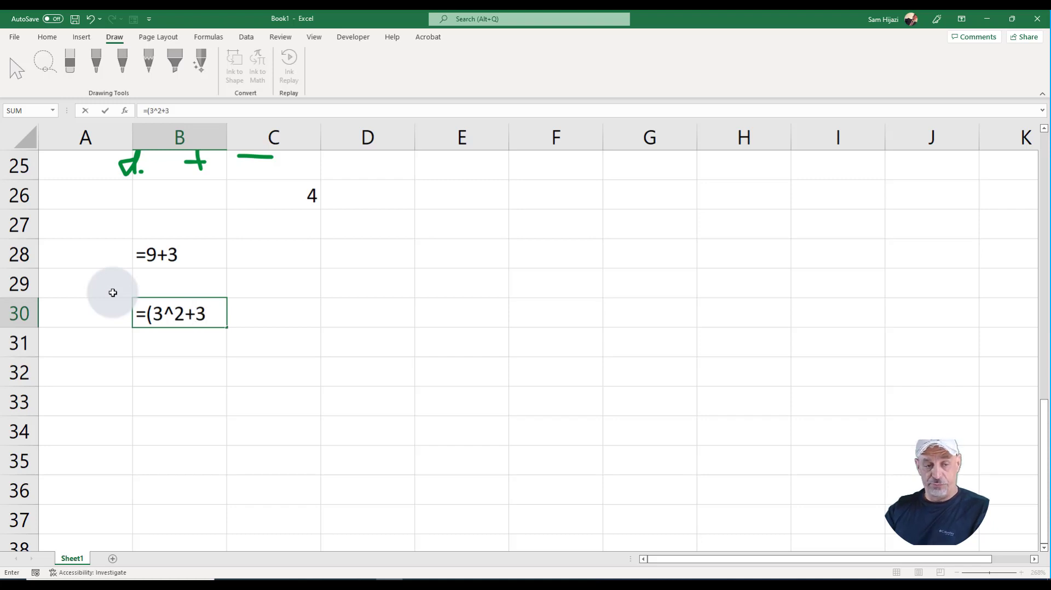
type("+(")
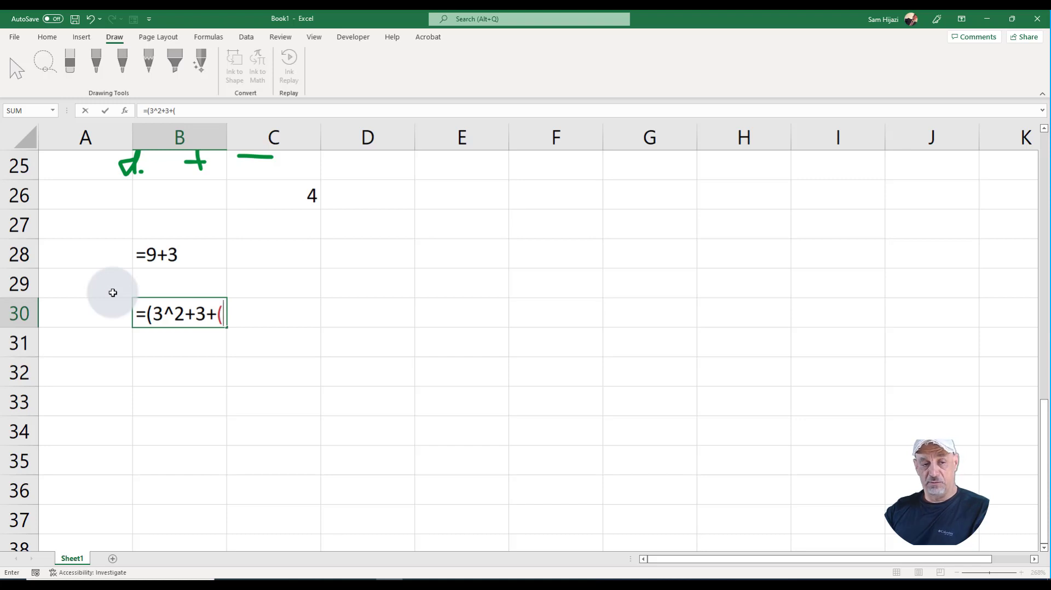
type("3")
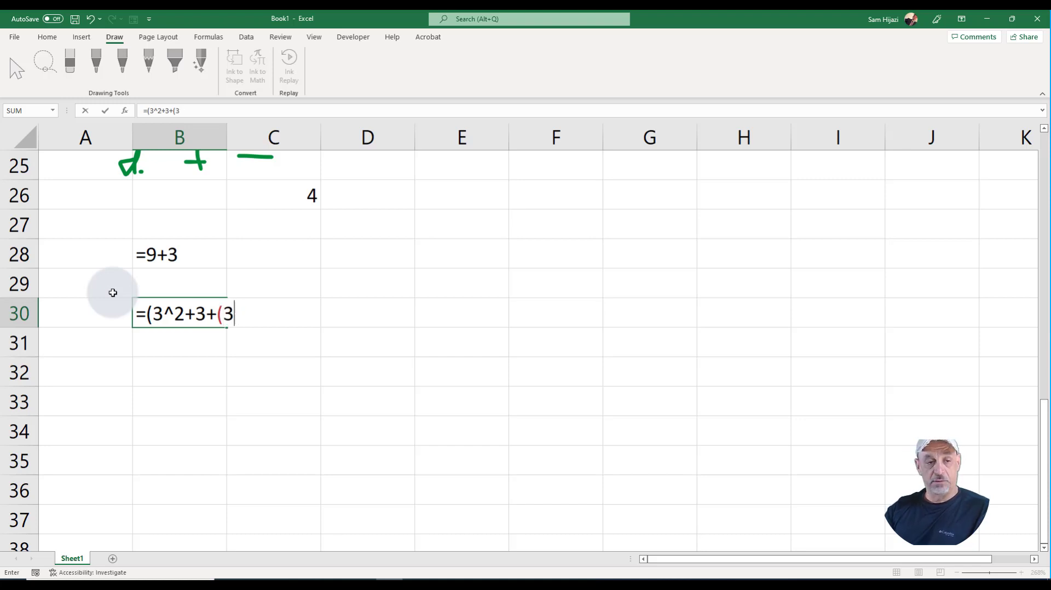
type("*2")
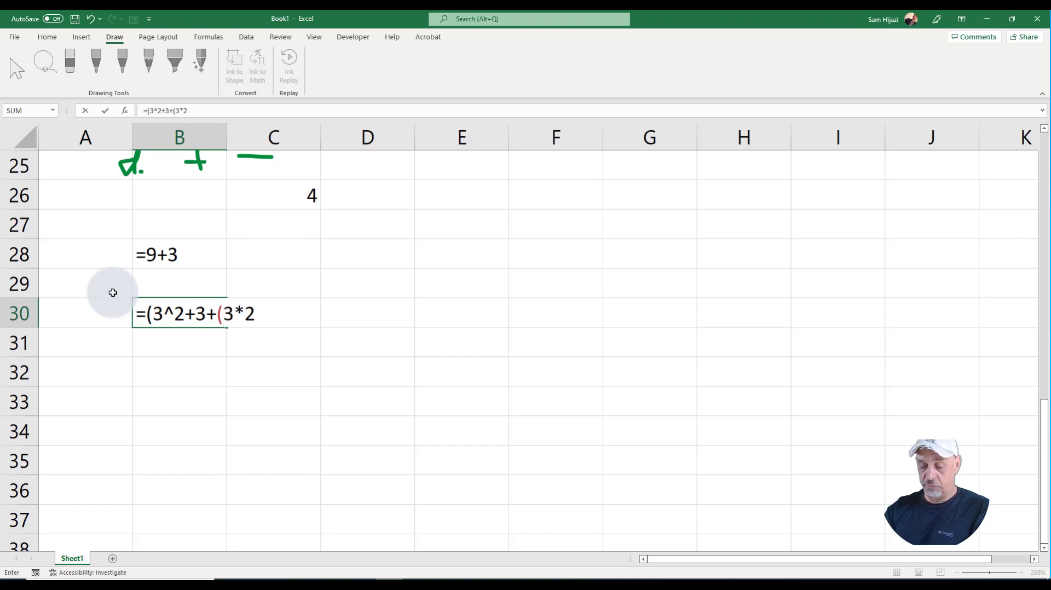
type("^")
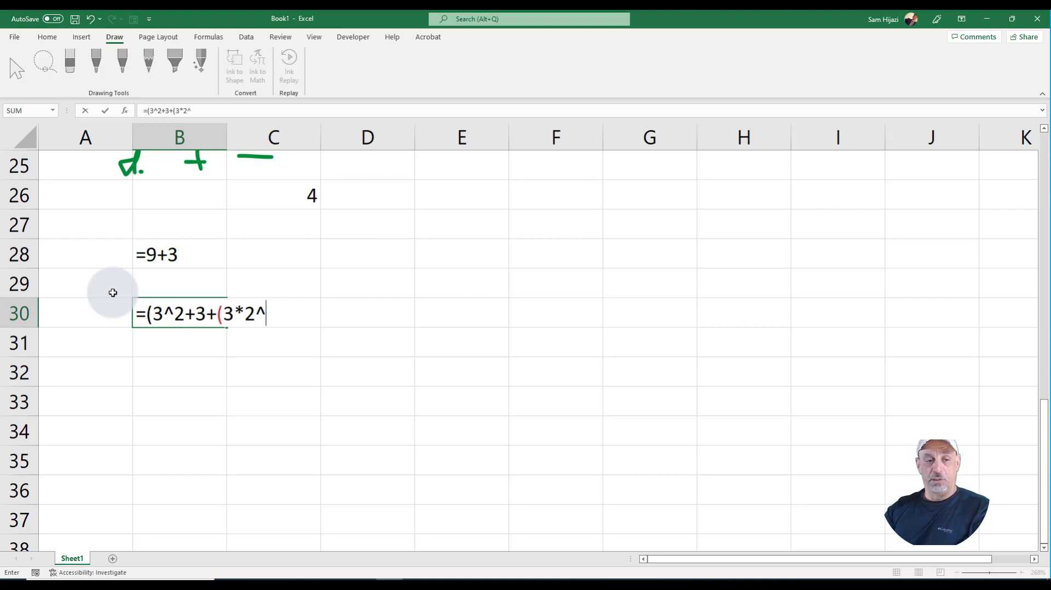
type("2")
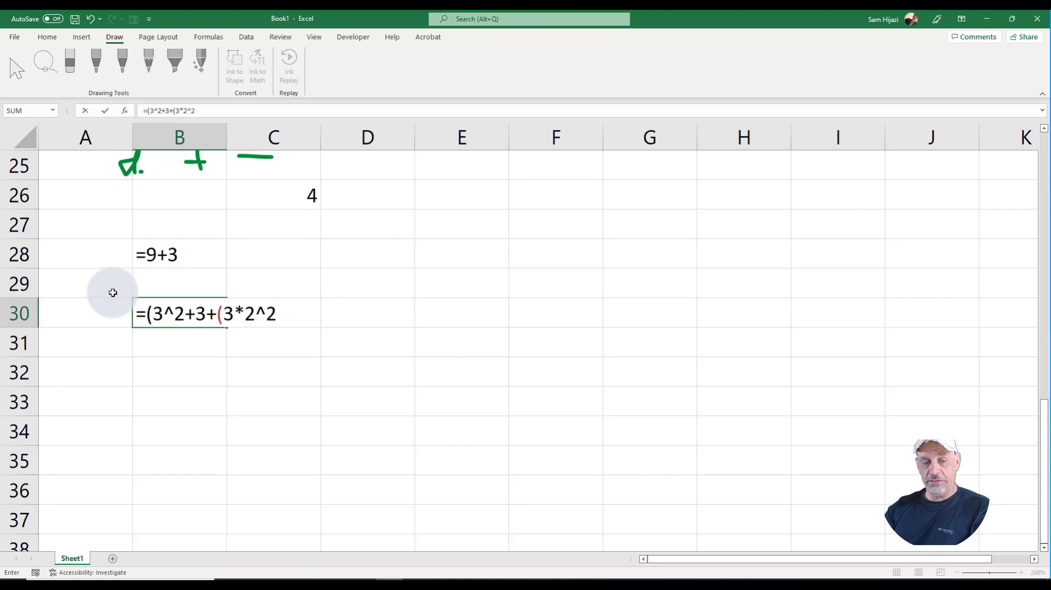
type(")+")
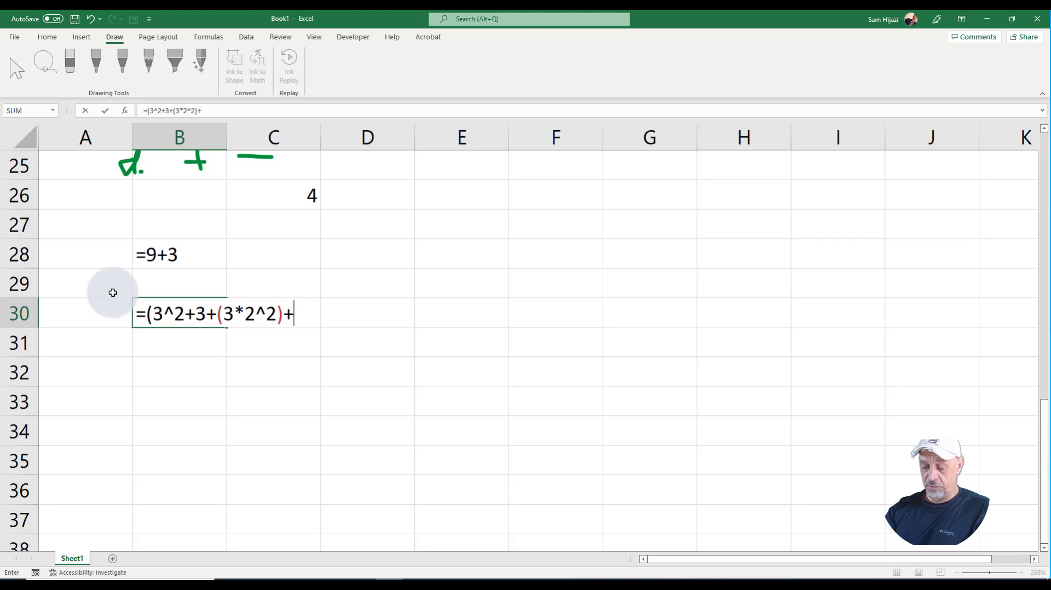
type("mod(")
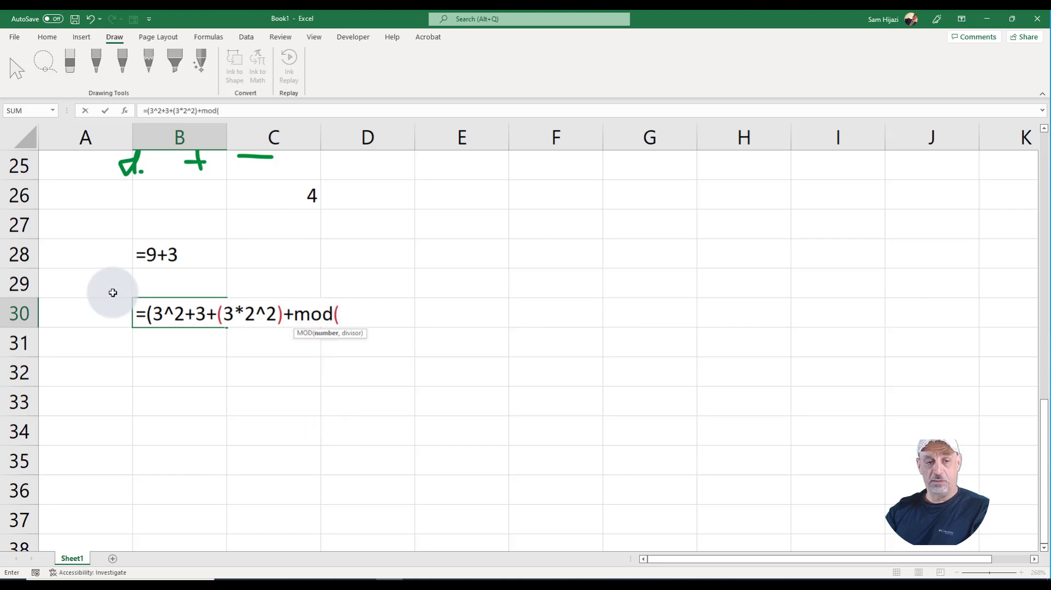
type("14")
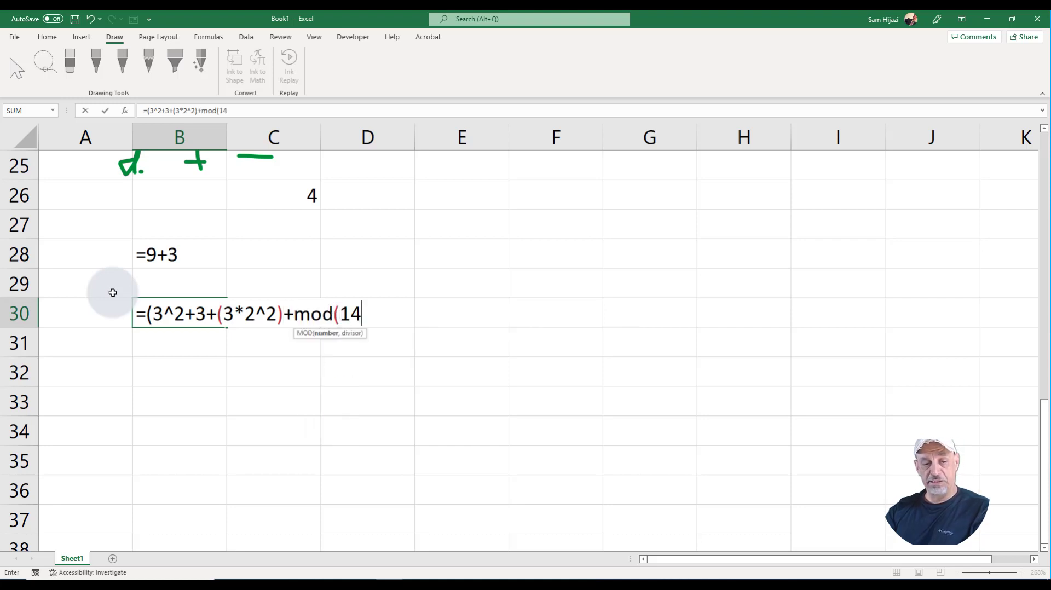
type(",")
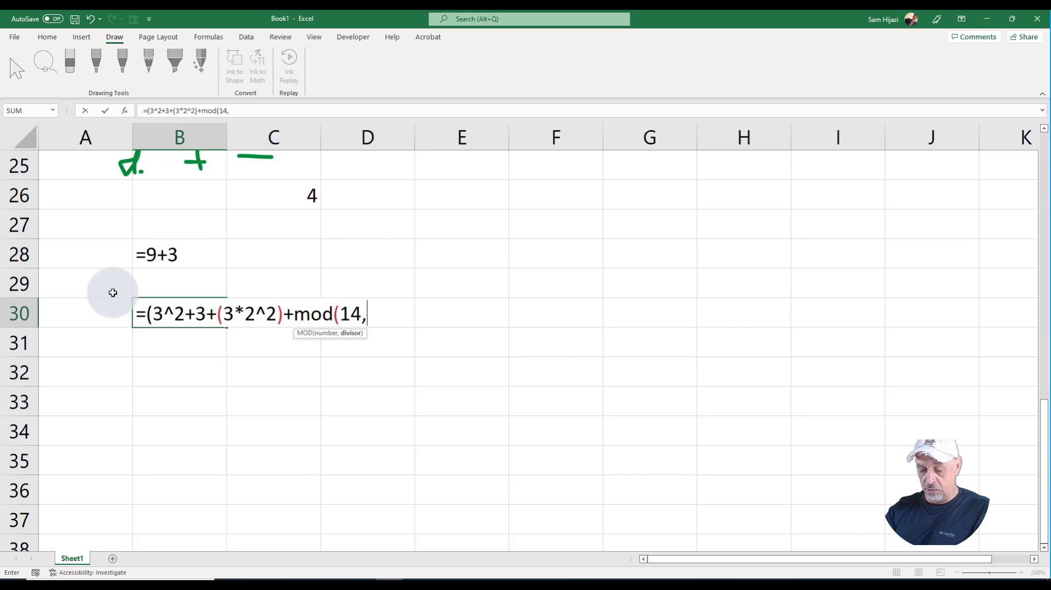
type("6)")
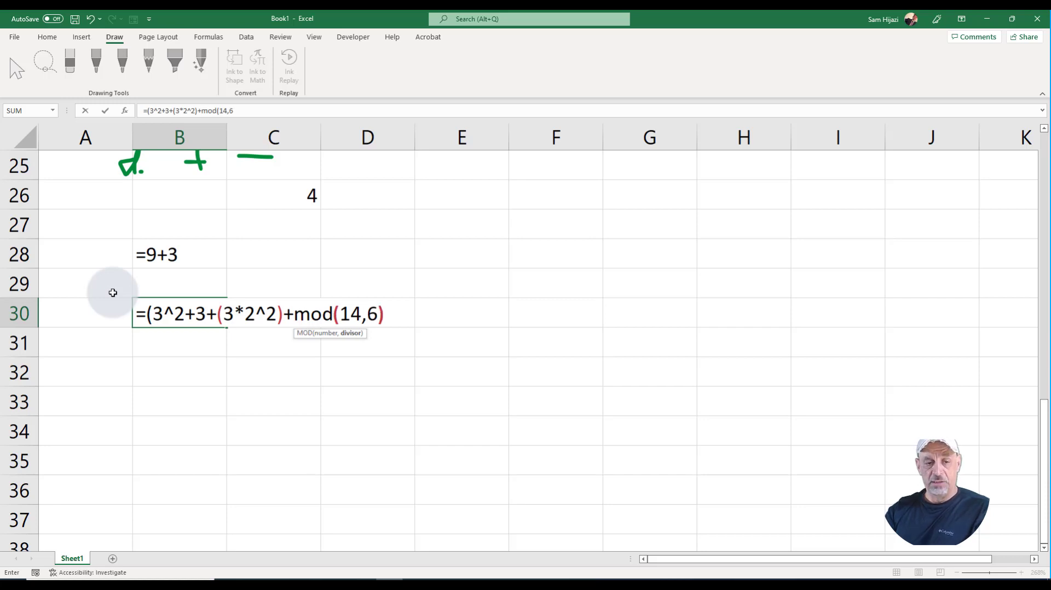
type("+2")
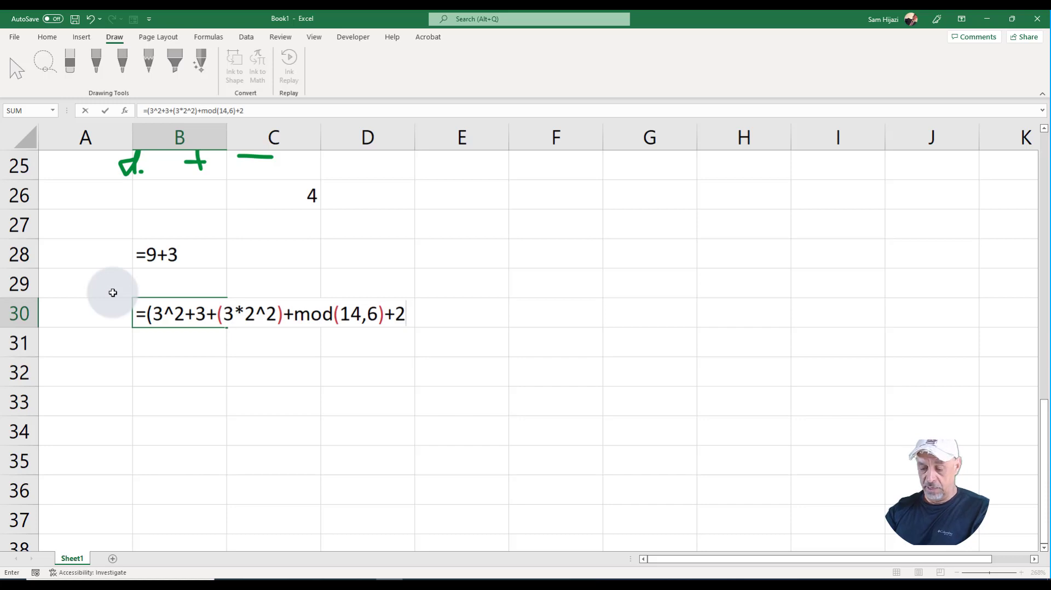
type("*3)")
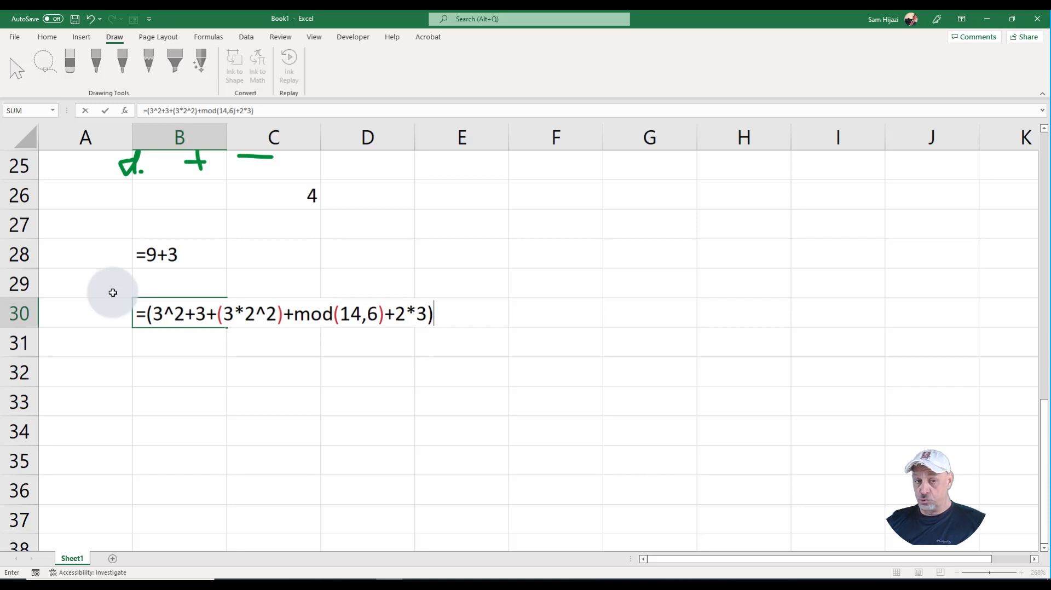
key("Return")
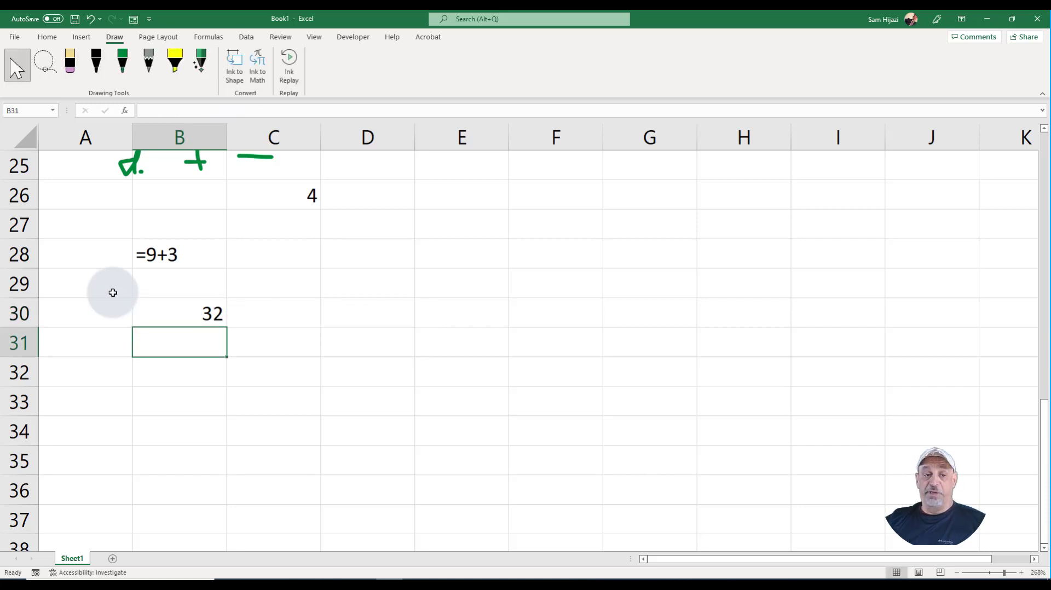
- Put an apostrophe in front of the formula in cell B30 to turn it into text
double_click(186, 314)
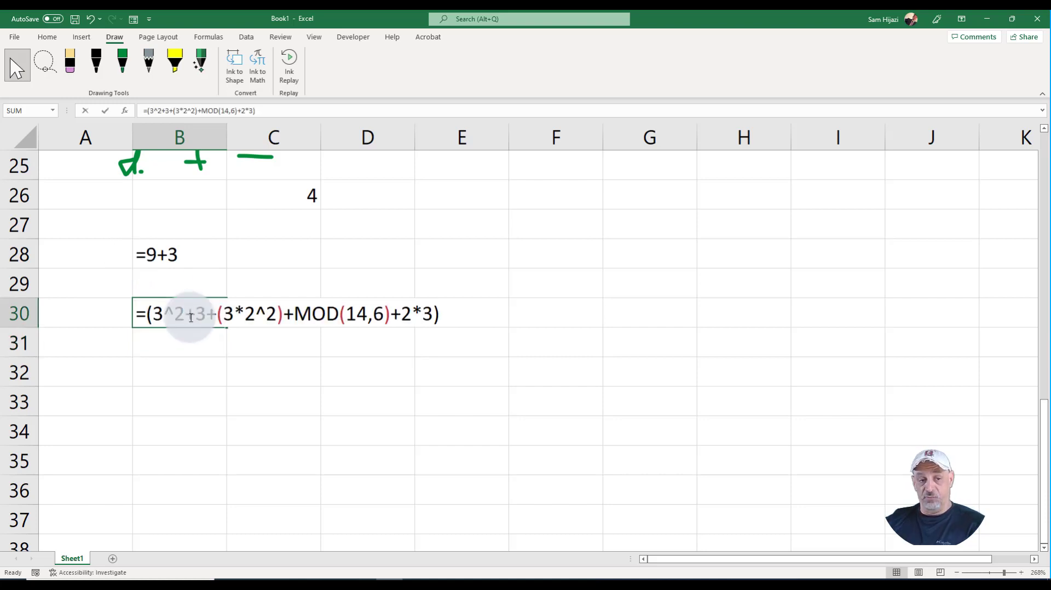
left_click(136, 316)
type("'")
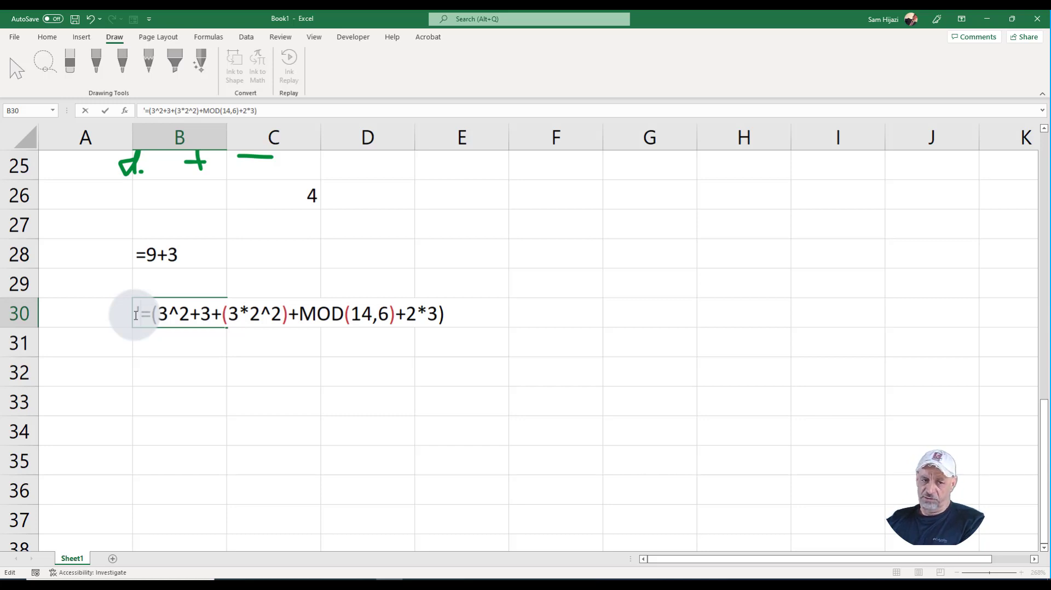
key("Return")
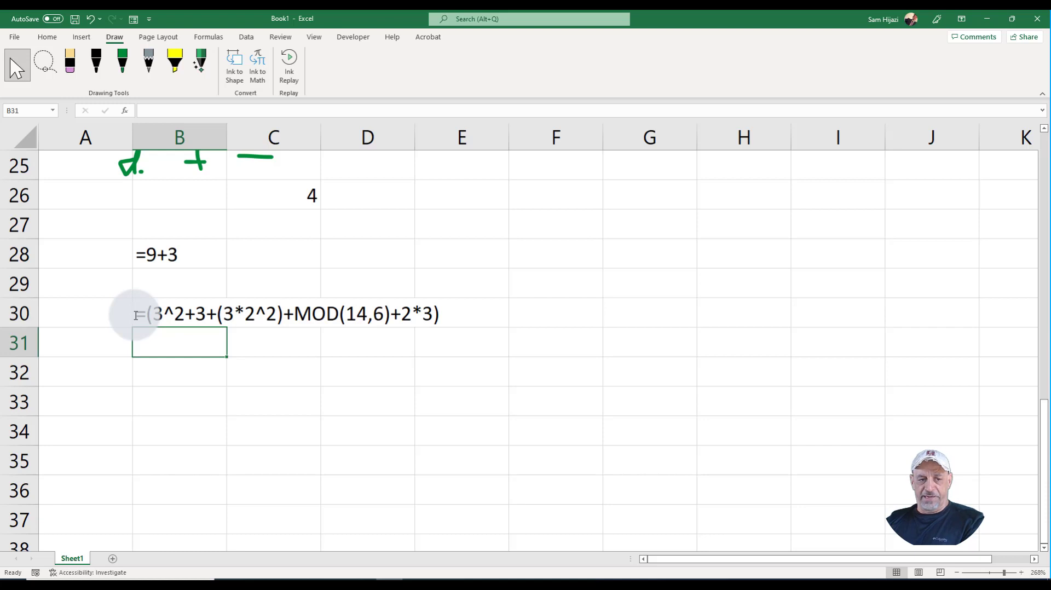
type("=")
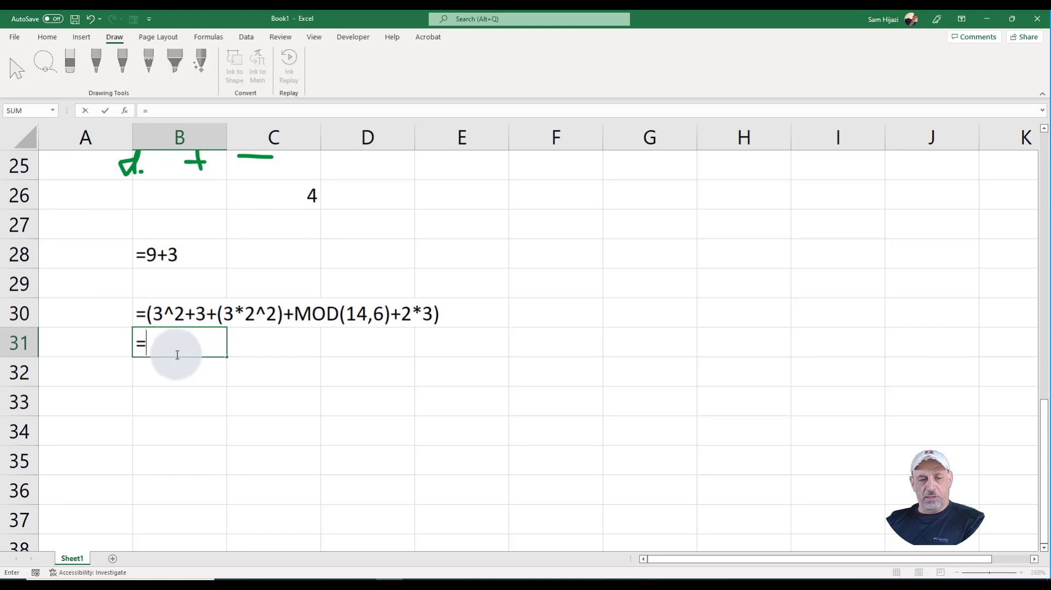
key("BackSpace")
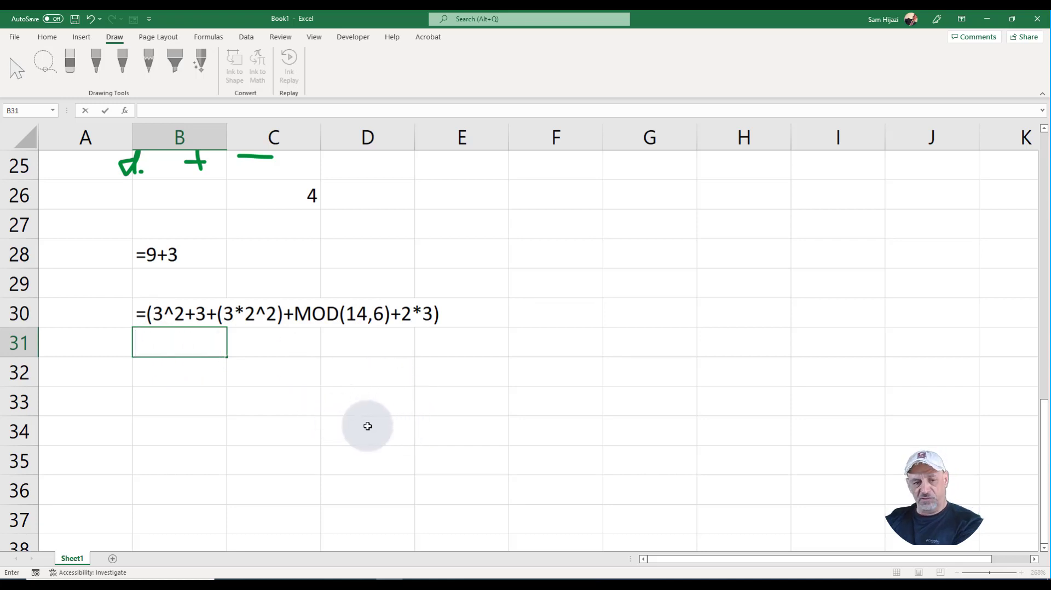
key("Return")
left_click(363, 312)
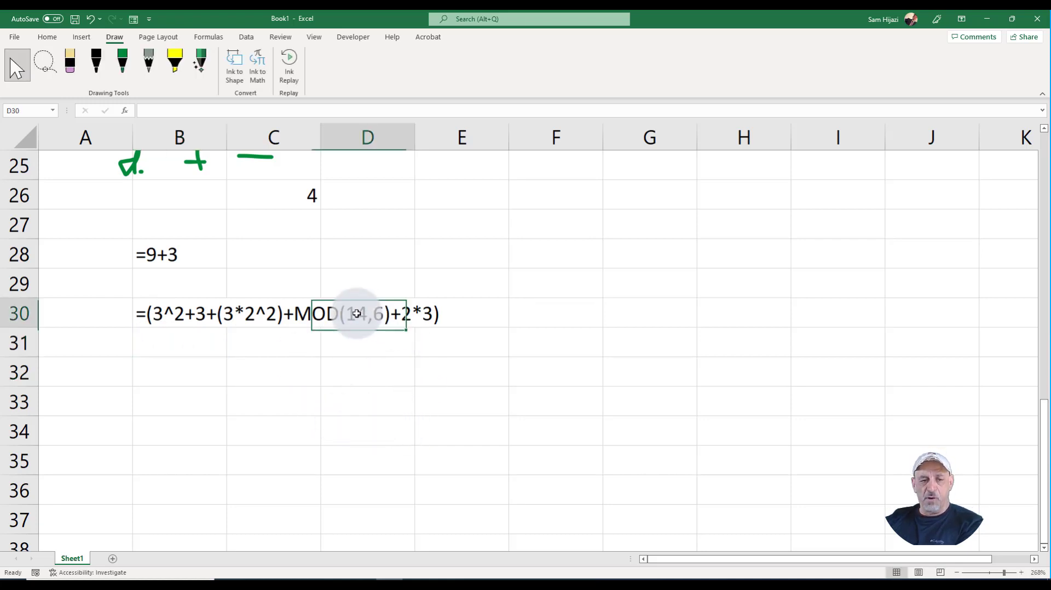
left_click(311, 324)
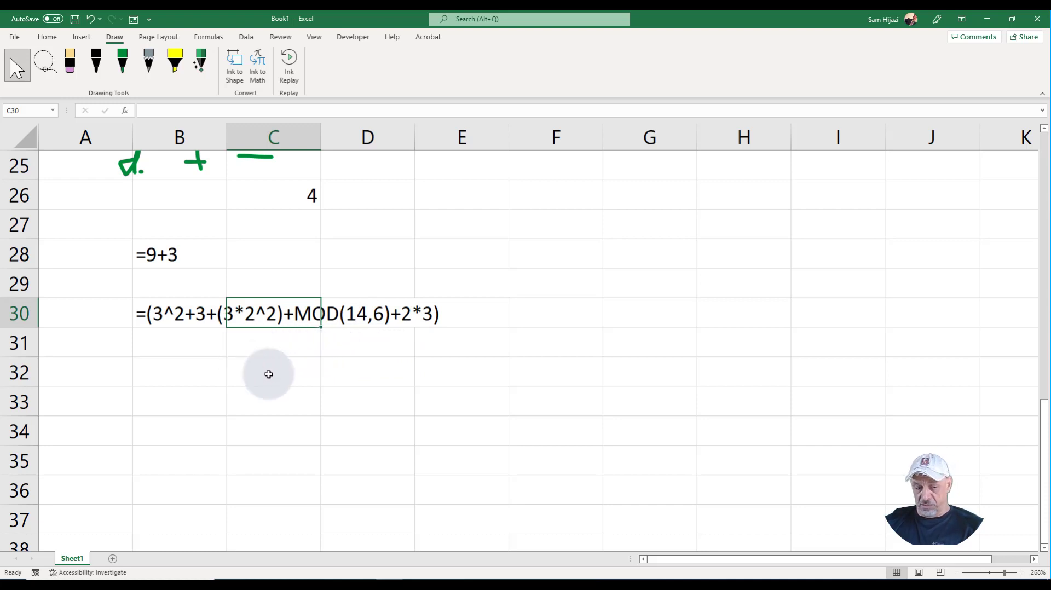
left_click(293, 373)
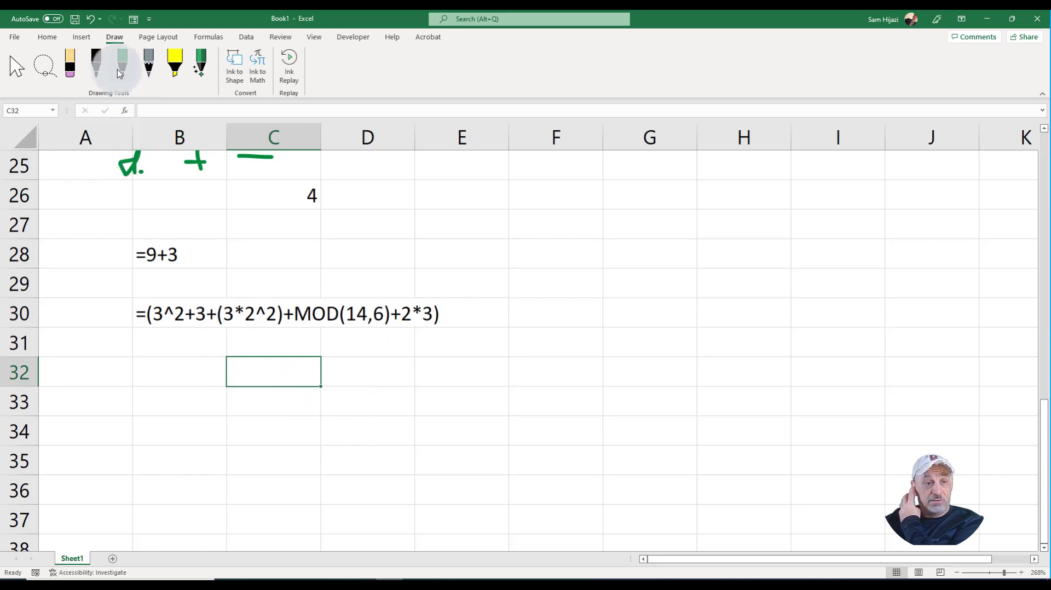
- Select the green drawing pen and change its ink color to orange
left_click(129, 80)
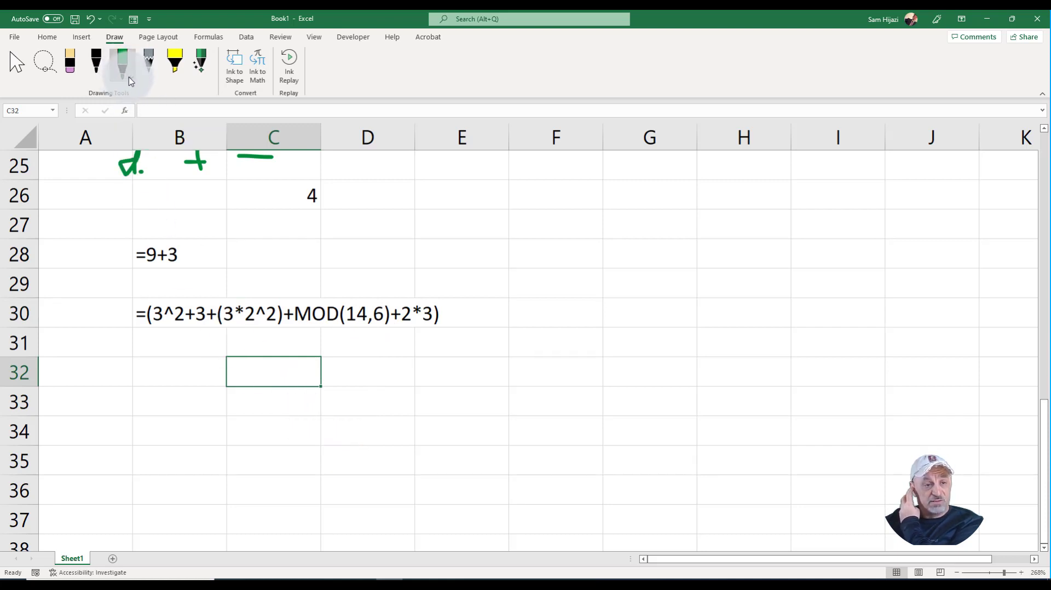
left_click(129, 80)
left_click(130, 80)
left_click(130, 80)
left_click(138, 171)
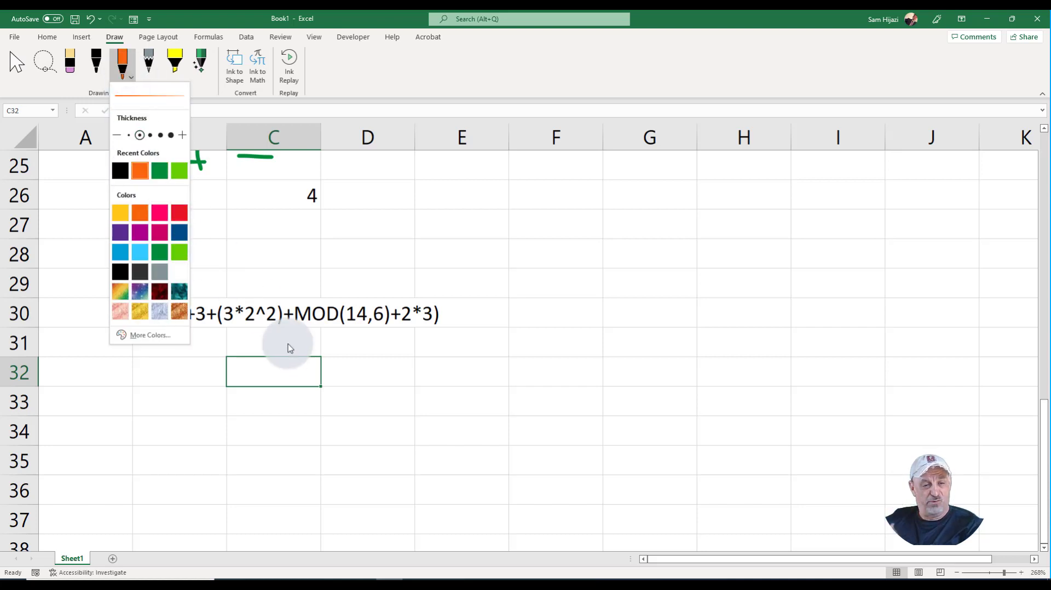
- Handwrite 1 under each inner parenthesis of the B30 formula and 2 under each outer one, underline (3*2^2), and draw a line above (14,6)
left_click(219, 330)
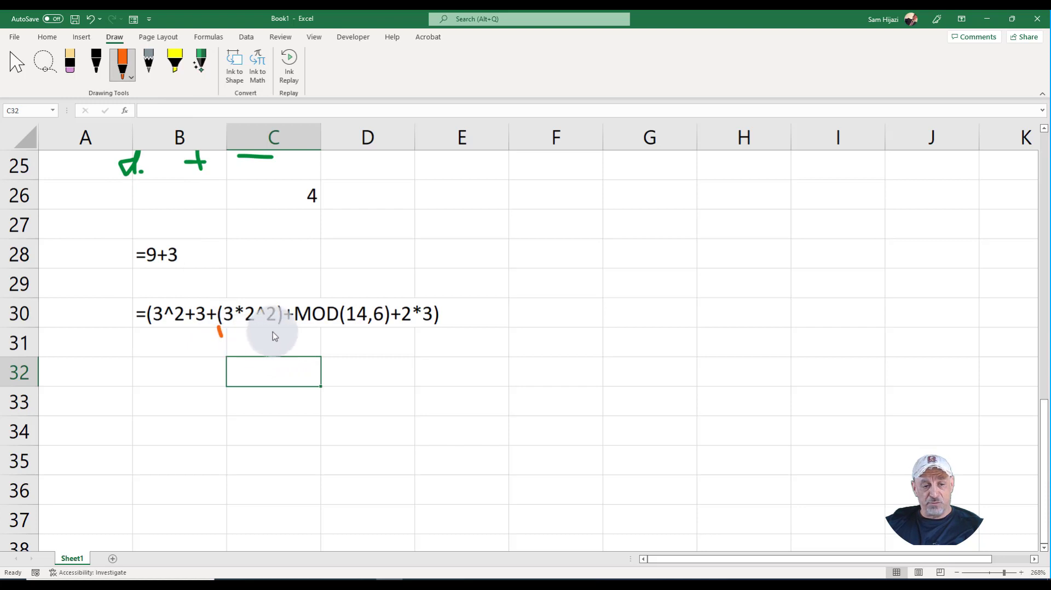
left_click_drag(276, 327, 276, 336)
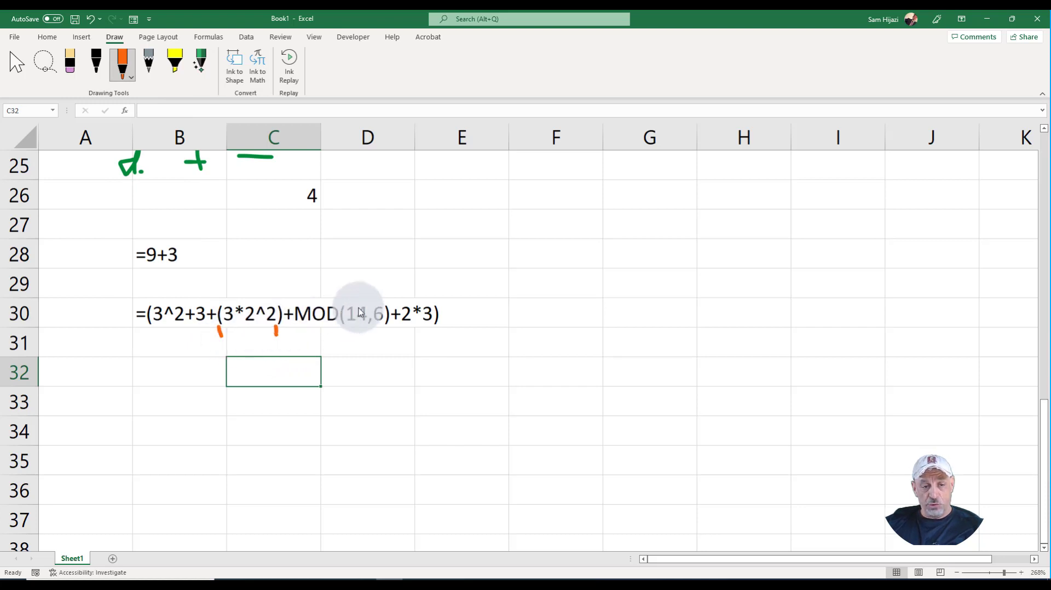
left_click_drag(381, 293, 332, 297)
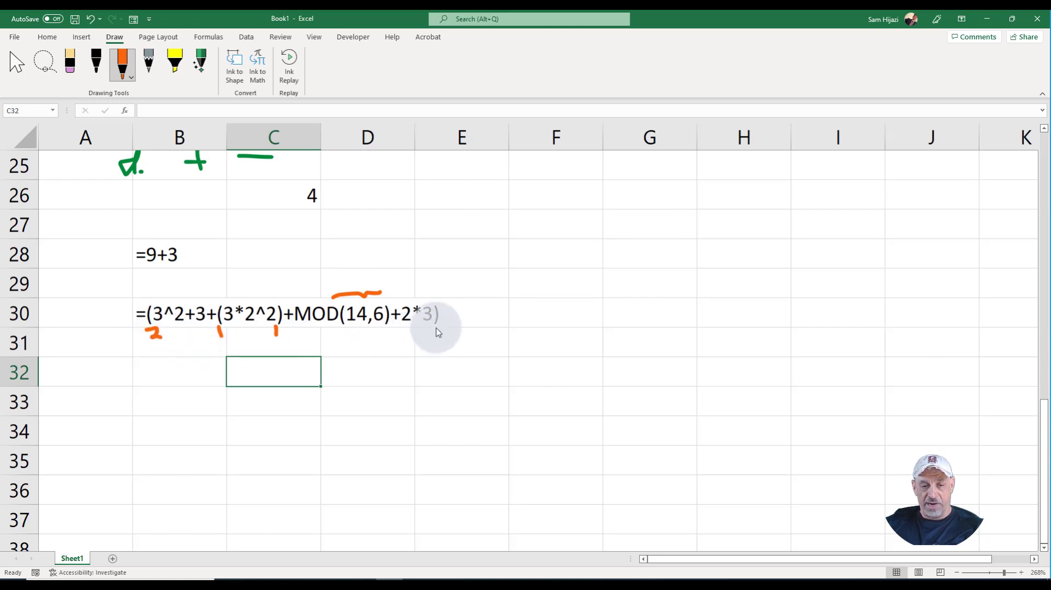
mouse_move(438, 328)
left_mouse_down()
mouse_move(433, 336)
mouse_move(445, 336)
left_mouse_up()
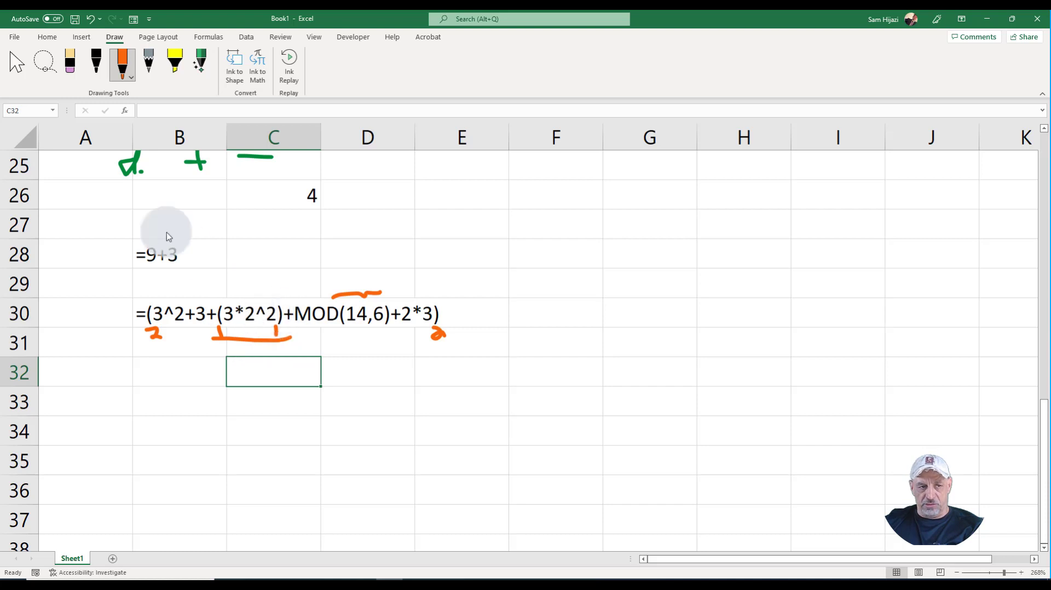
left_click(16, 63)
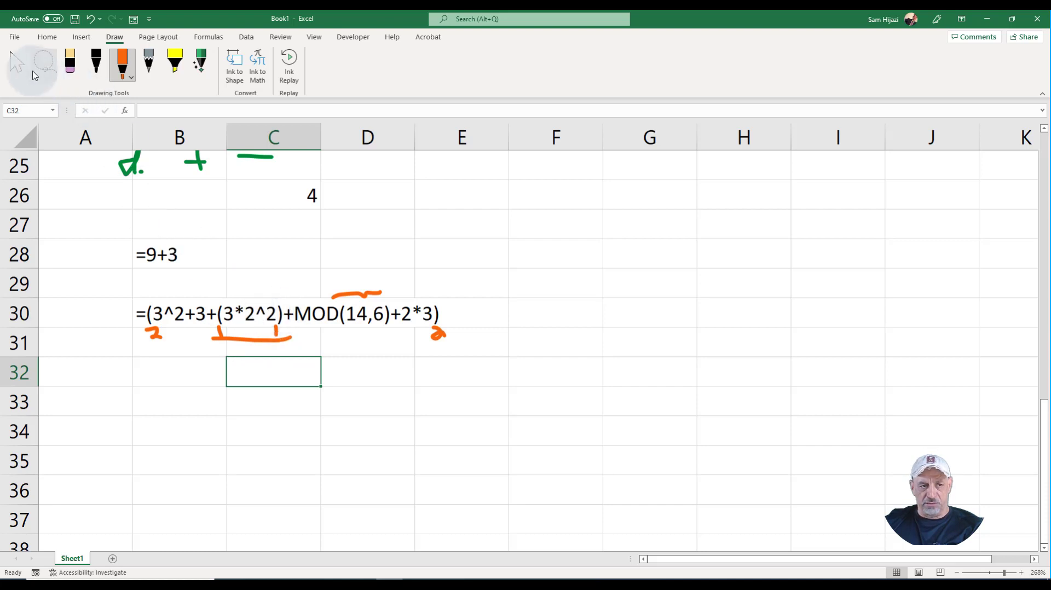
- Begin the next stage of the B30 formula as text in cell B32, entering '=(3^2+3+(3 with a leading apostrophe
left_click(171, 375)
type("'")
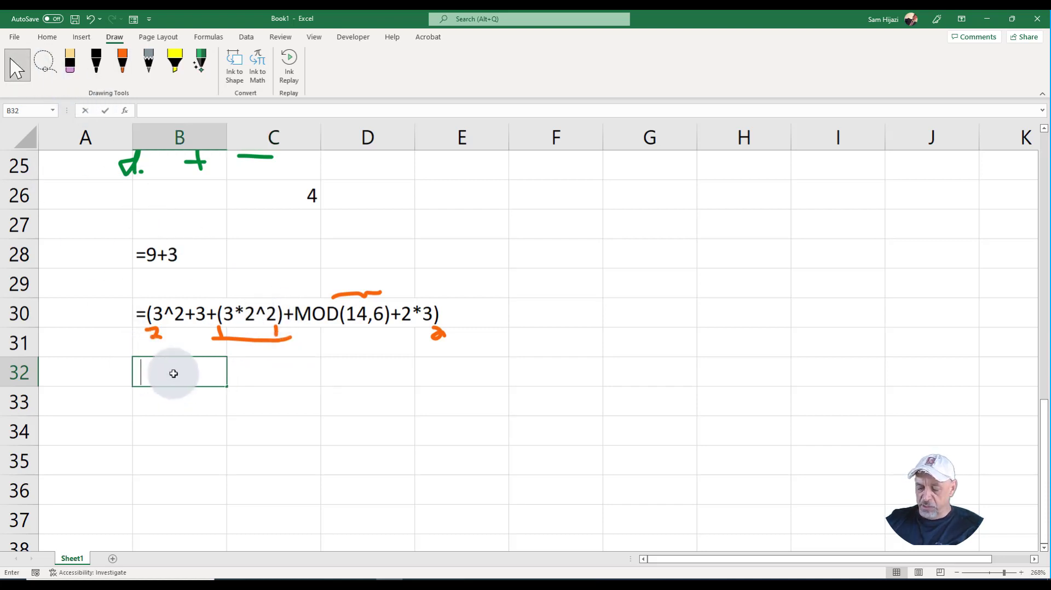
type("=")
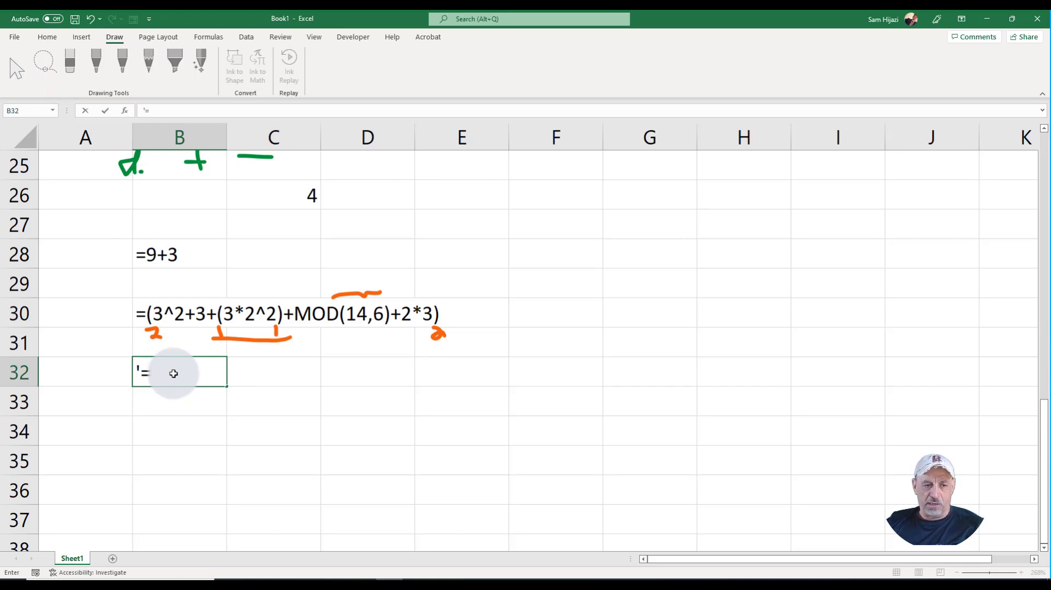
type("(")
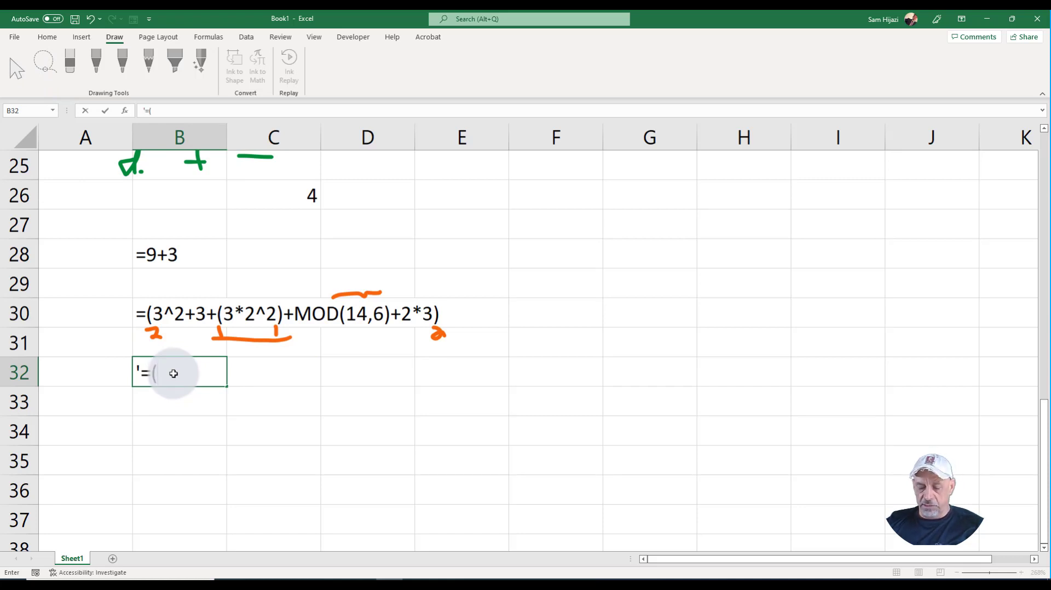
type("3")
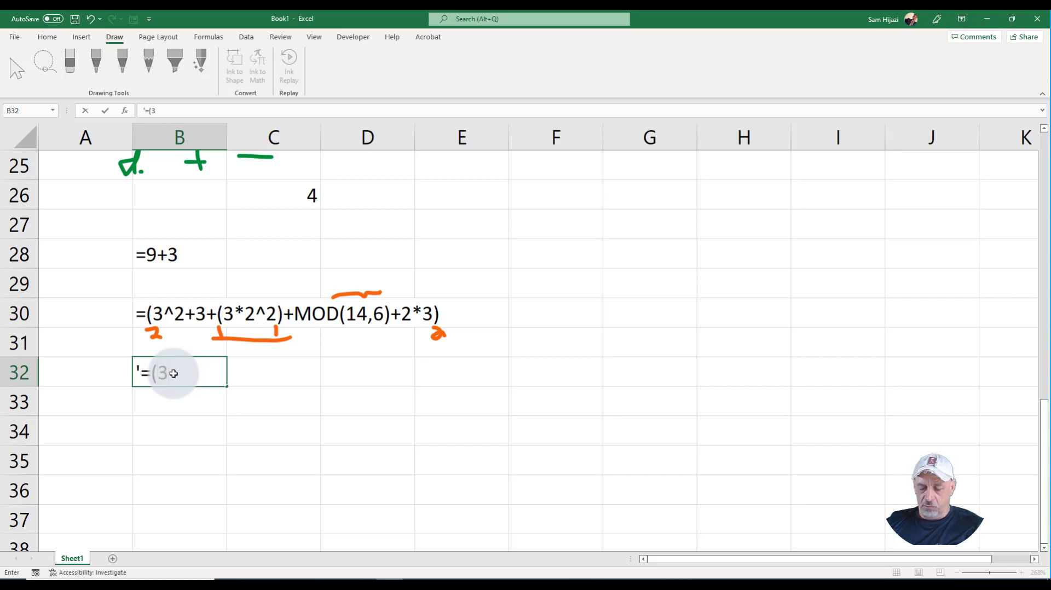
type("^")
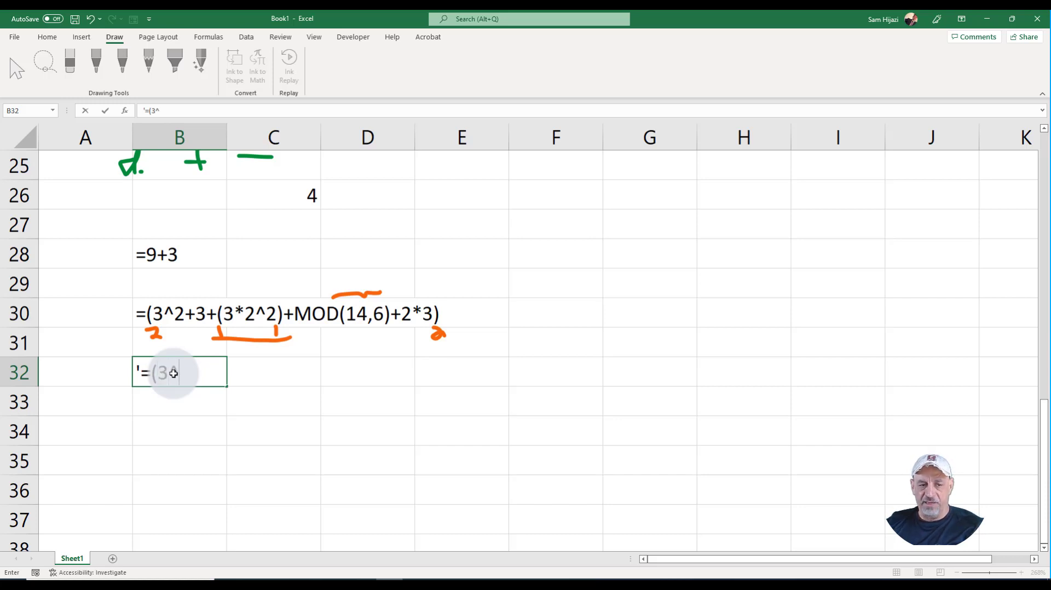
type("2+3")
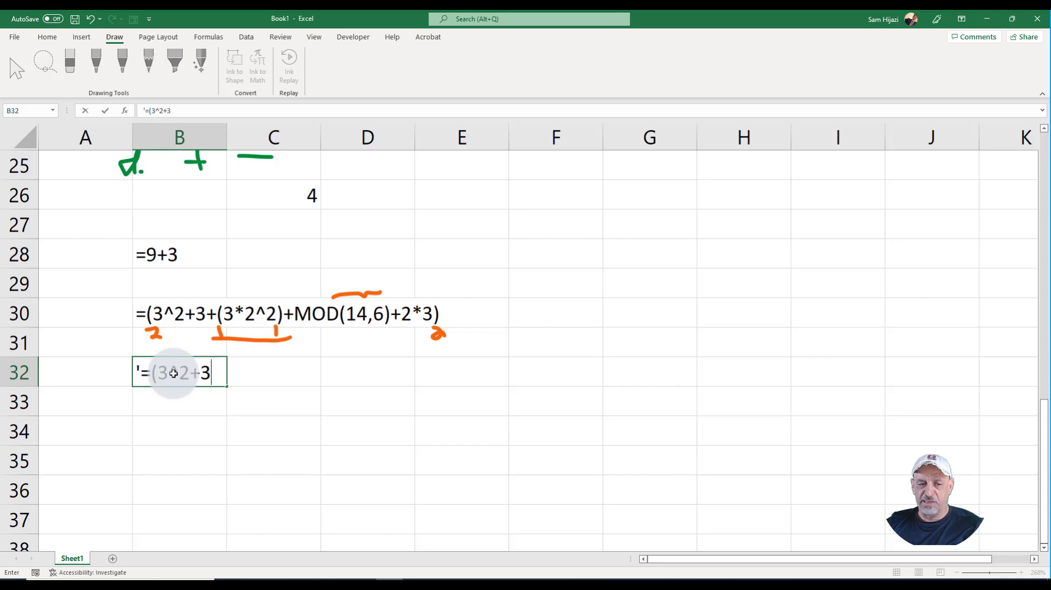
type("+")
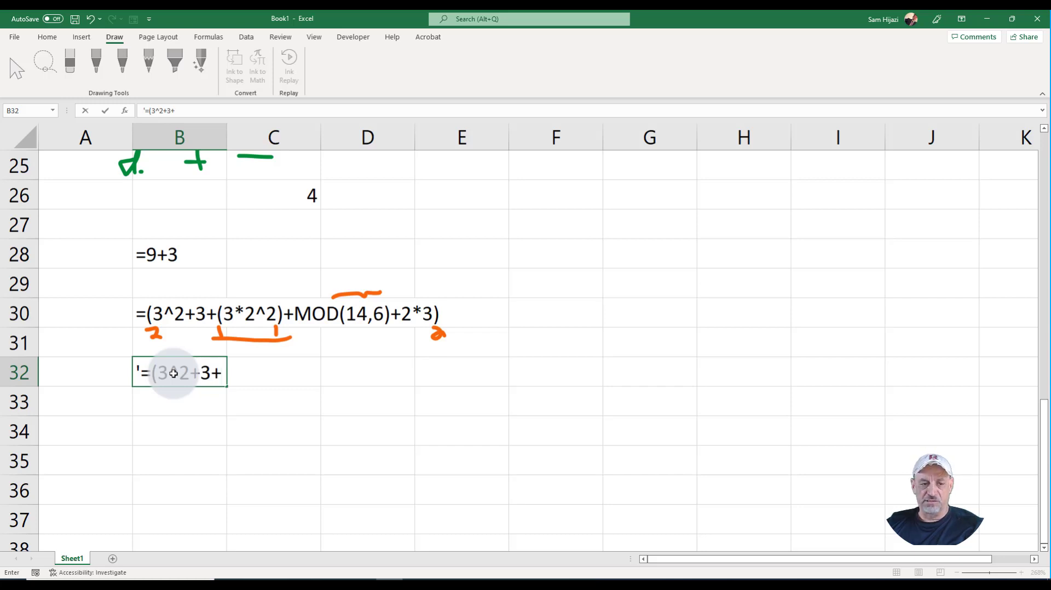
type("(3*4)+mod(14,5")
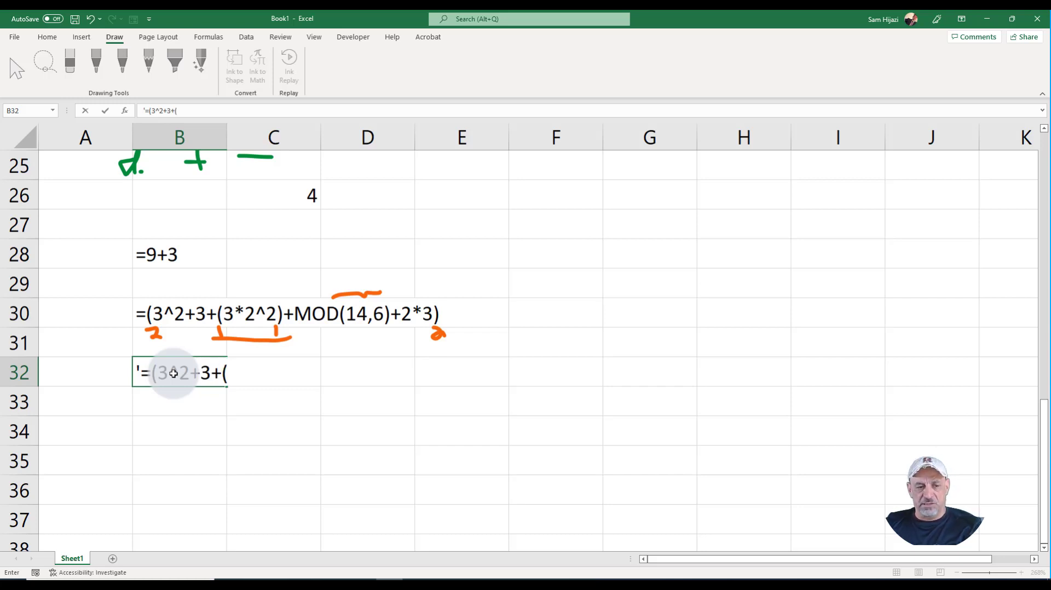
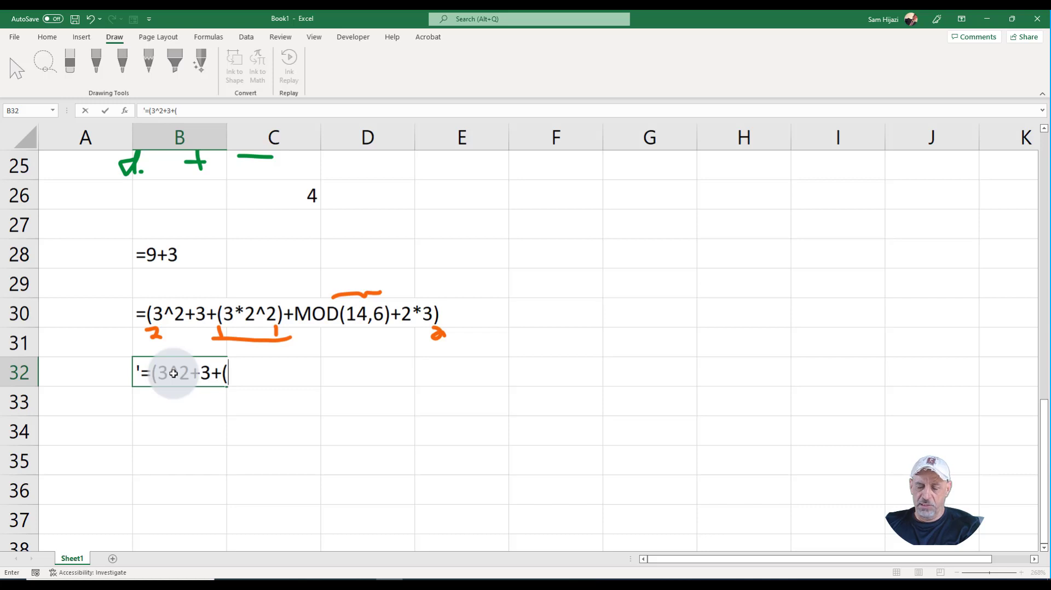
type("3")
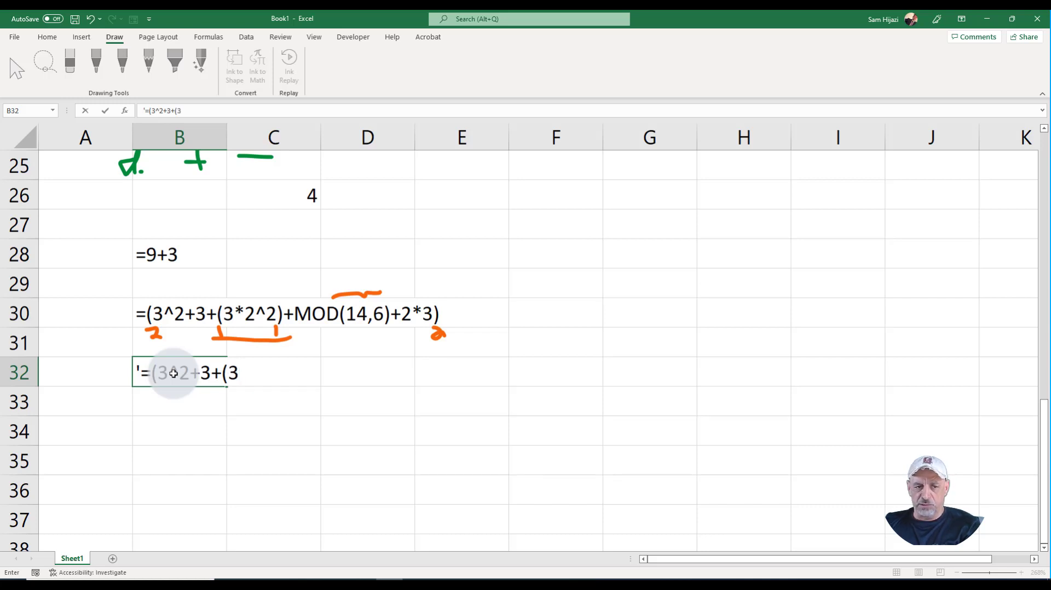
- Continue the text expression in cell B32 with *4)+mod(14,6)
type("*")
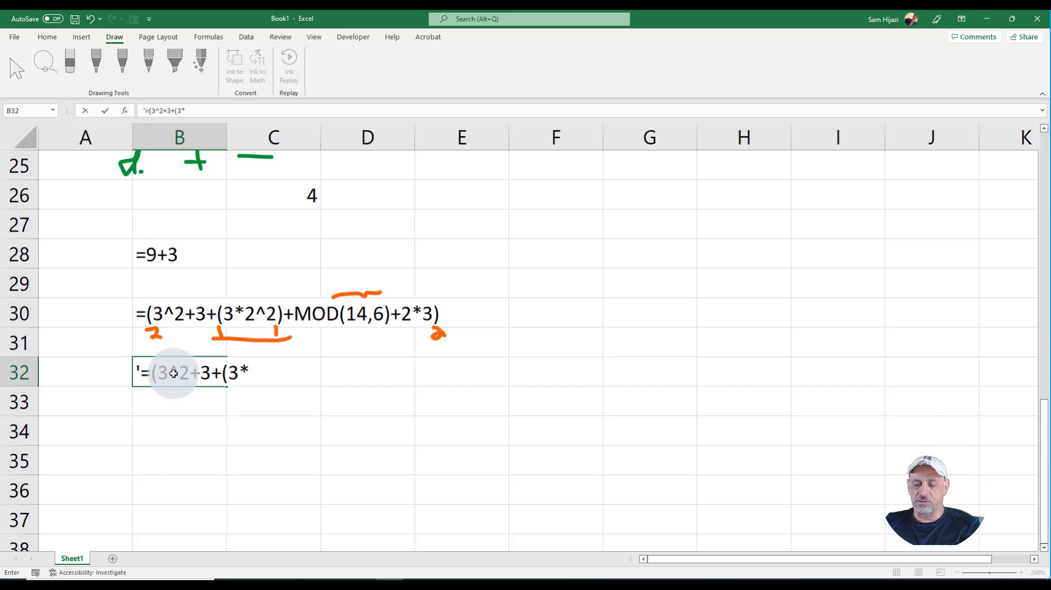
type("4)")
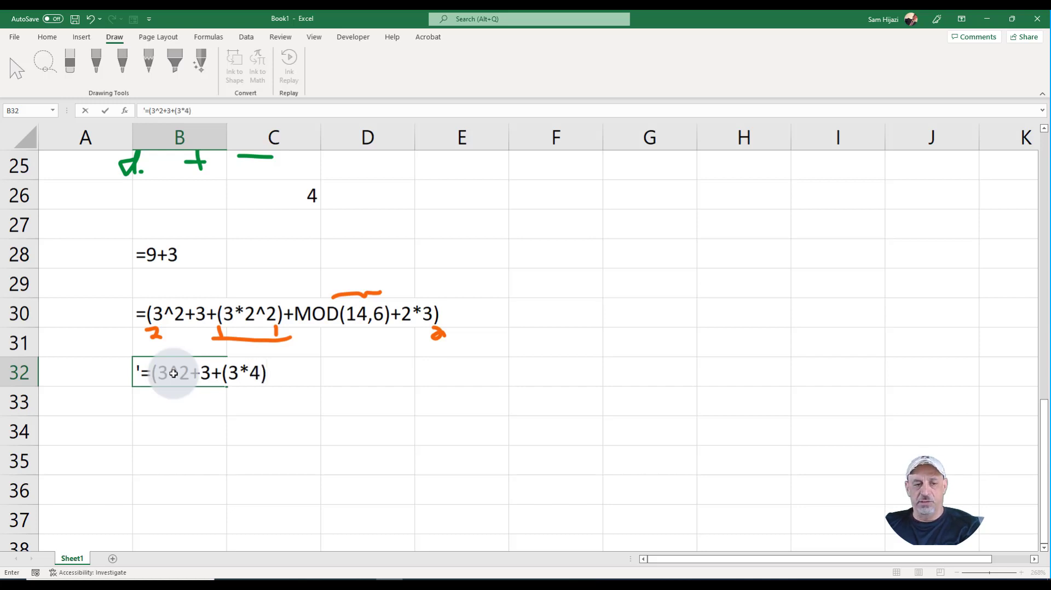
type("+m")
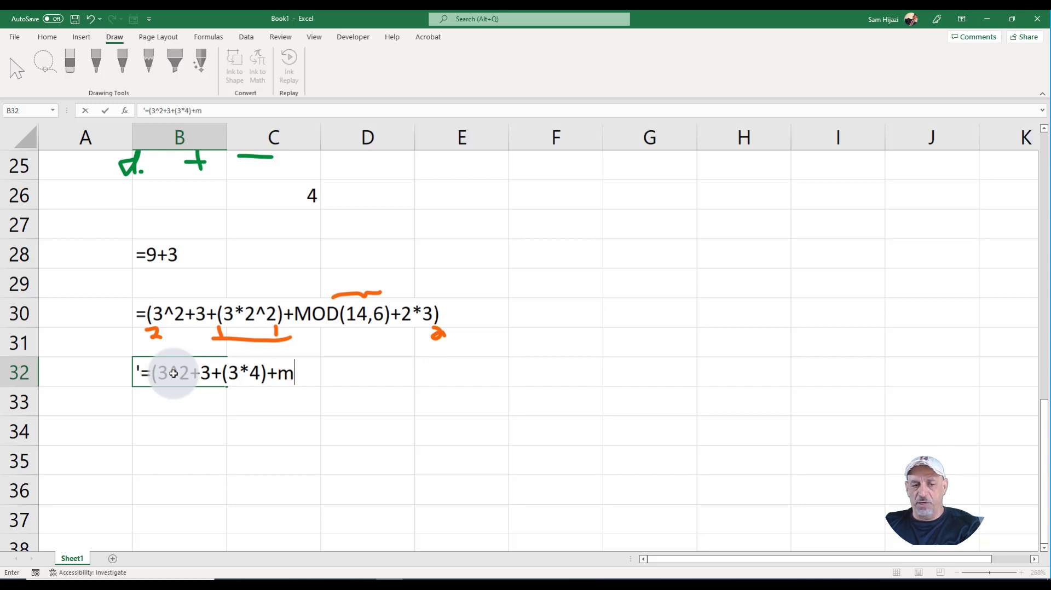
type("od(14")
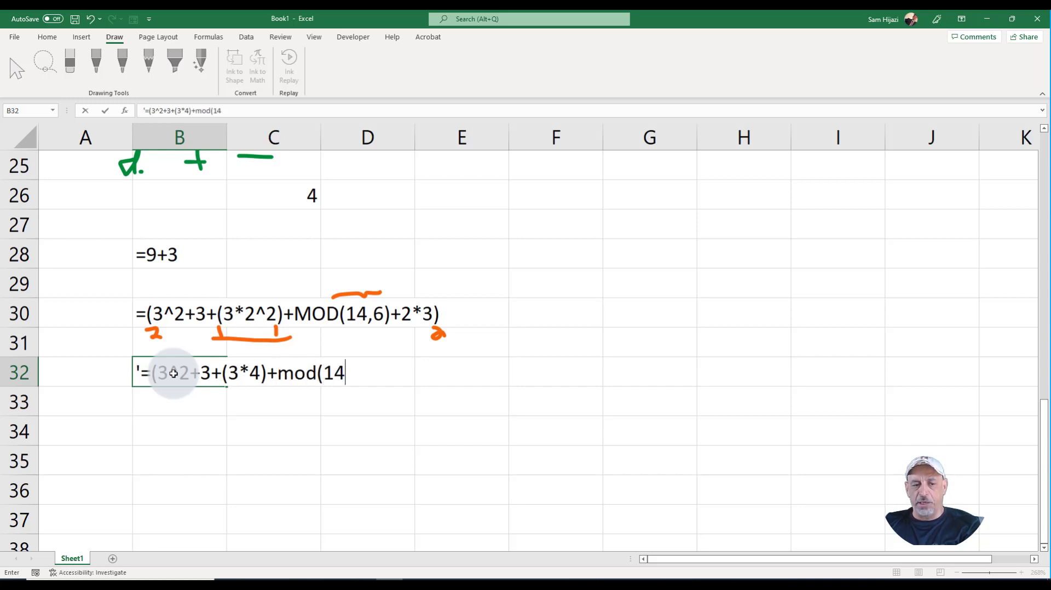
type(",5")
key("BackSpace")
type("6")
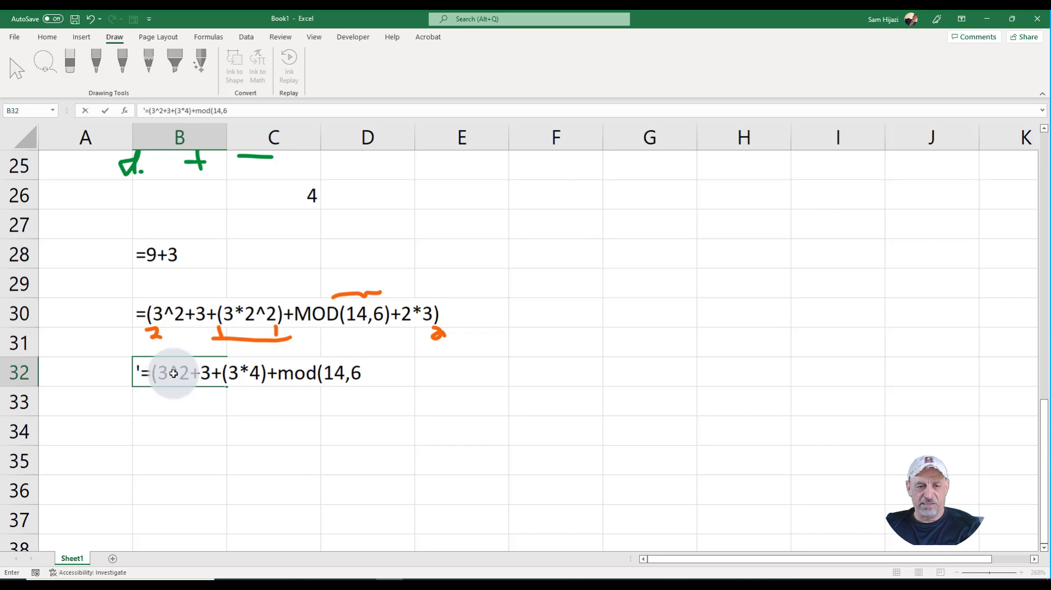
type(")")
- Finish the expression in cell B32 with +2*3) and commit it as text
type("+3")
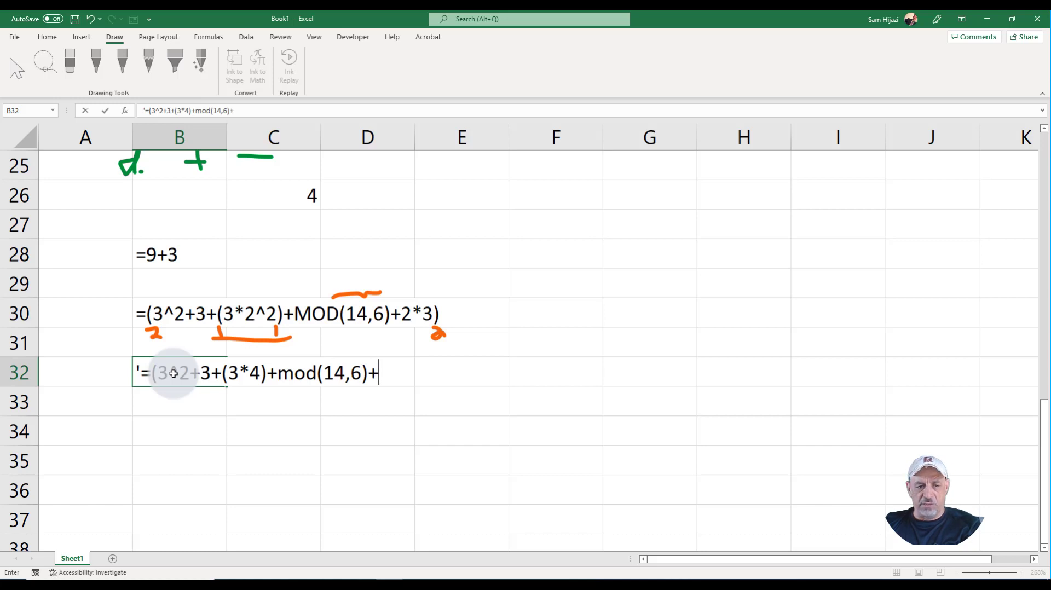
type("*3)")
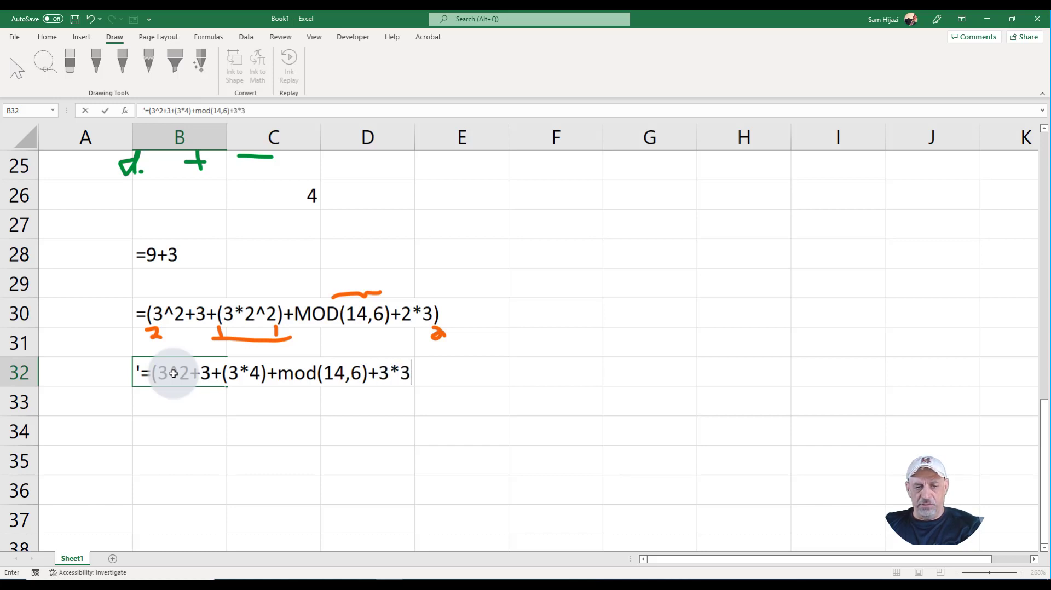
key("BackSpace")
key("BackSpace")
key("BackSpace")
key("BackSpace")
type("2")
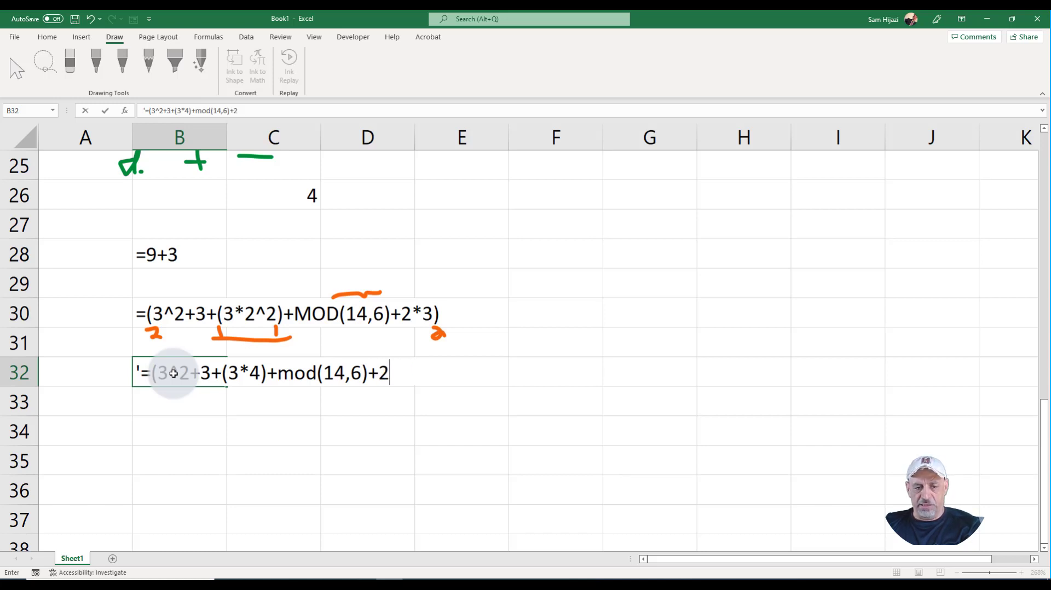
type("*3)")
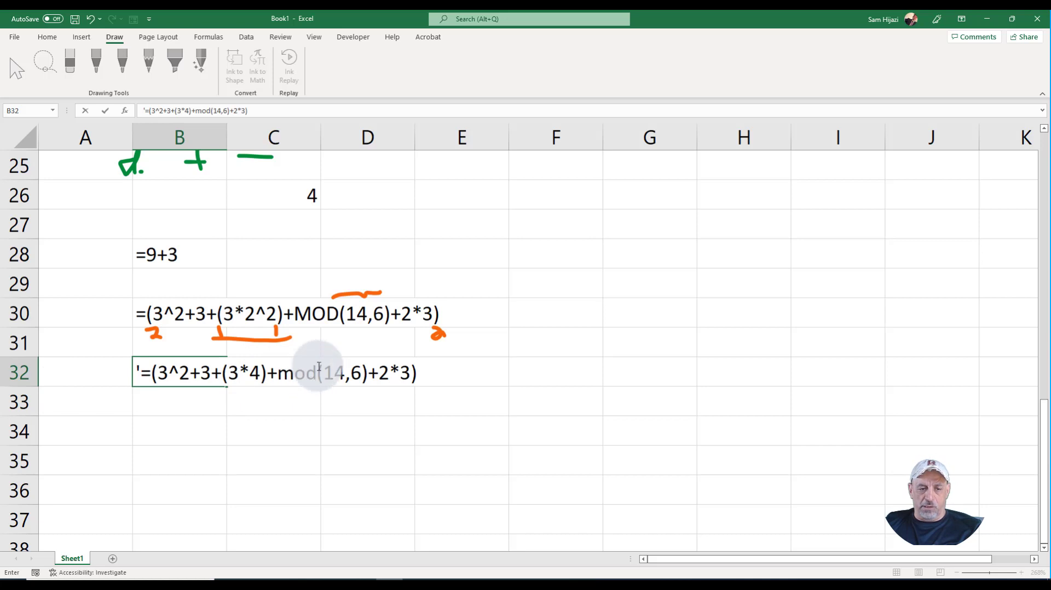
left_click_drag(317, 368, 281, 364)
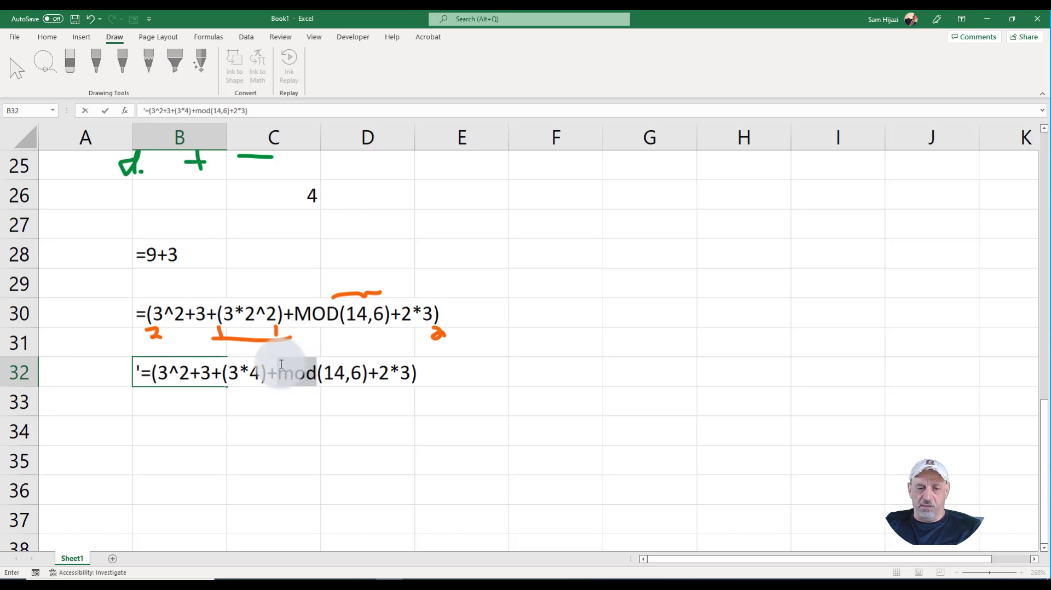
left_click(418, 367)
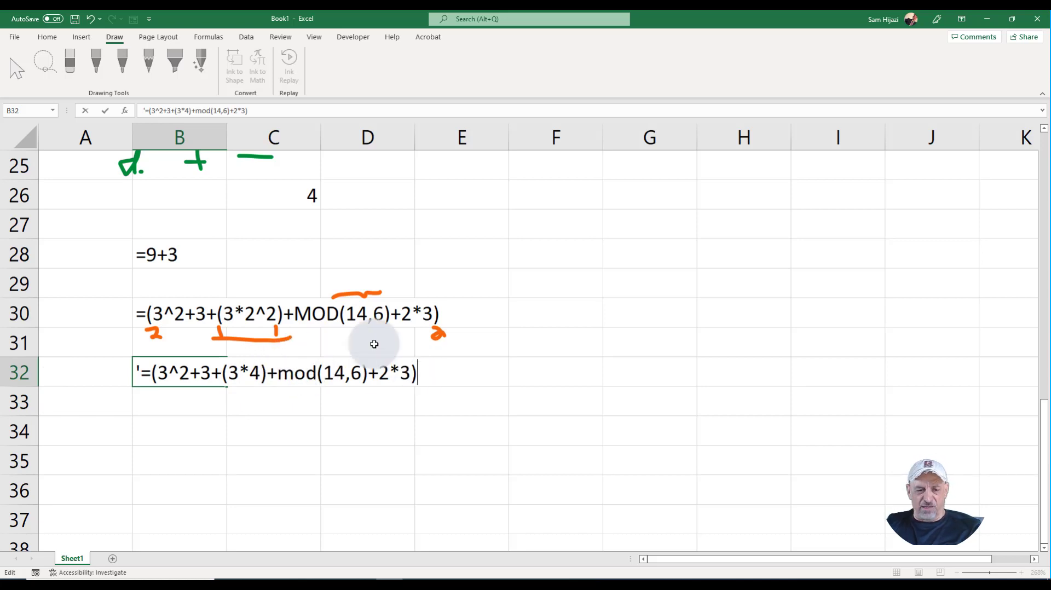
key("Return")
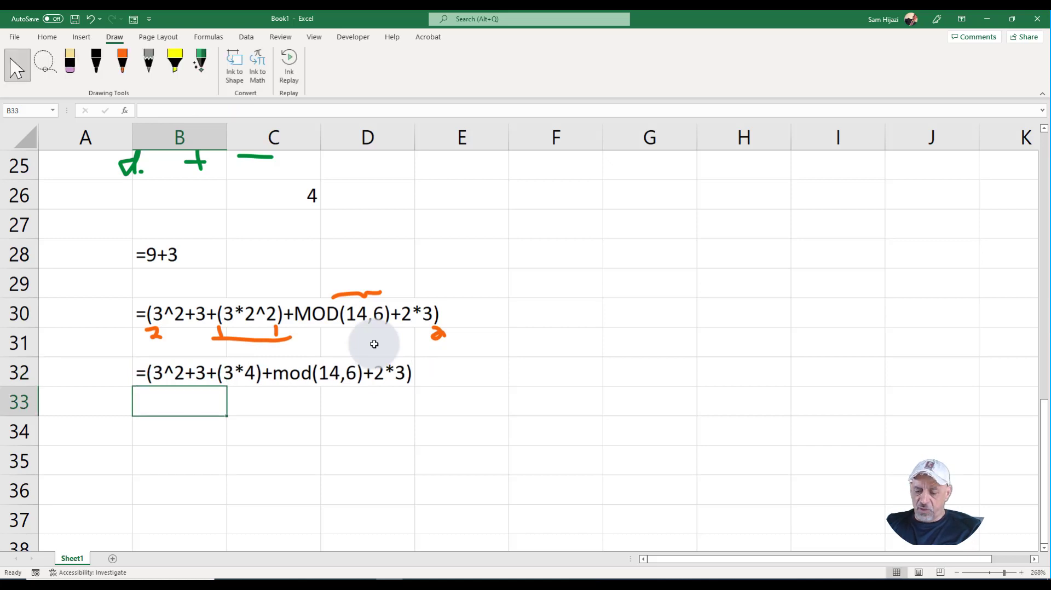
- Start the next simplification line in cell B33 as text reading '=(3^3+3+12
type("'")
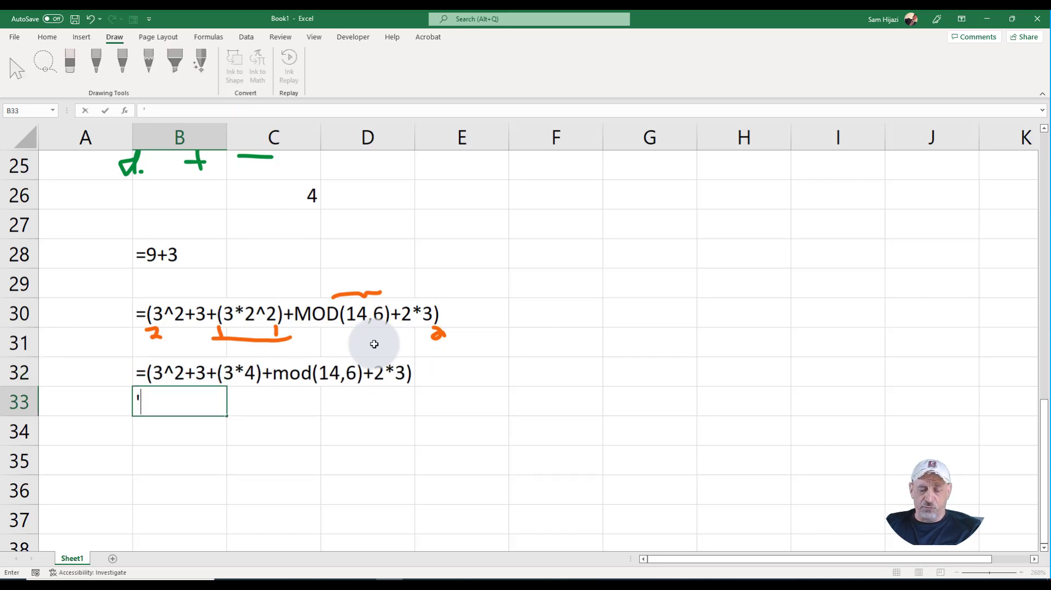
type("=")
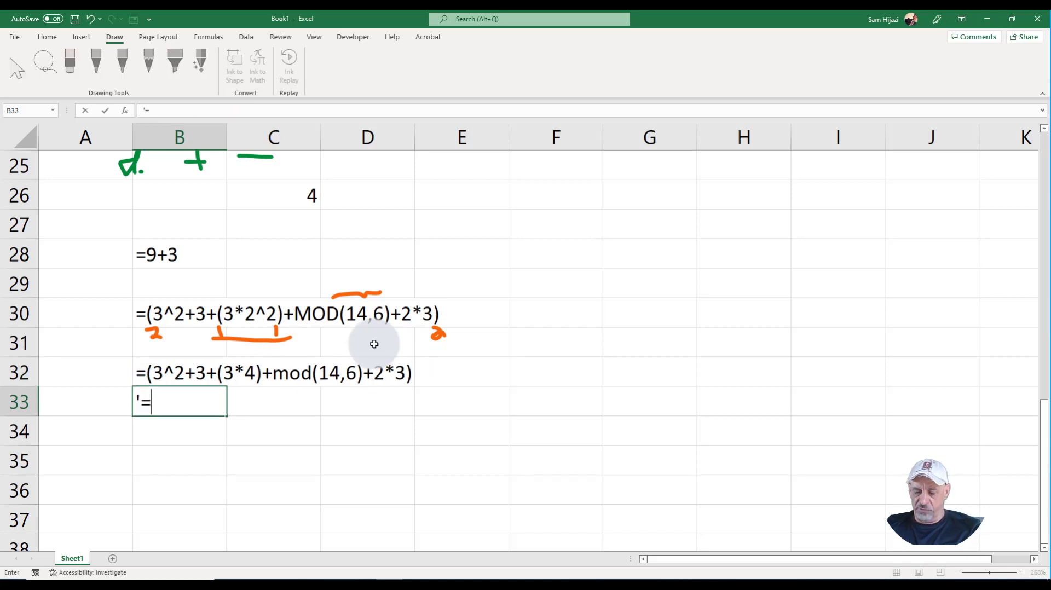
type("(3")
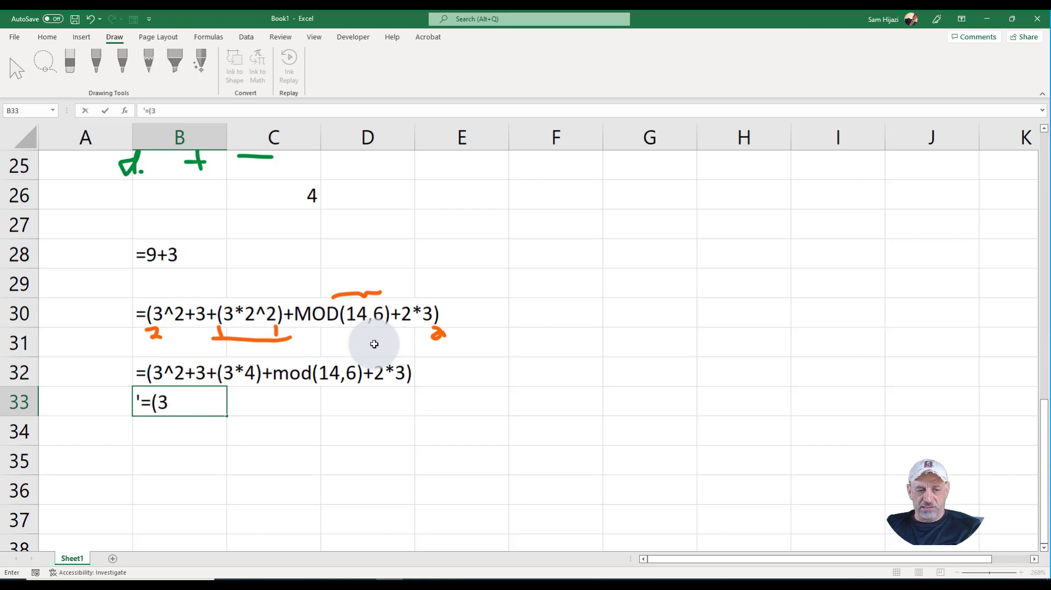
type("^3_")
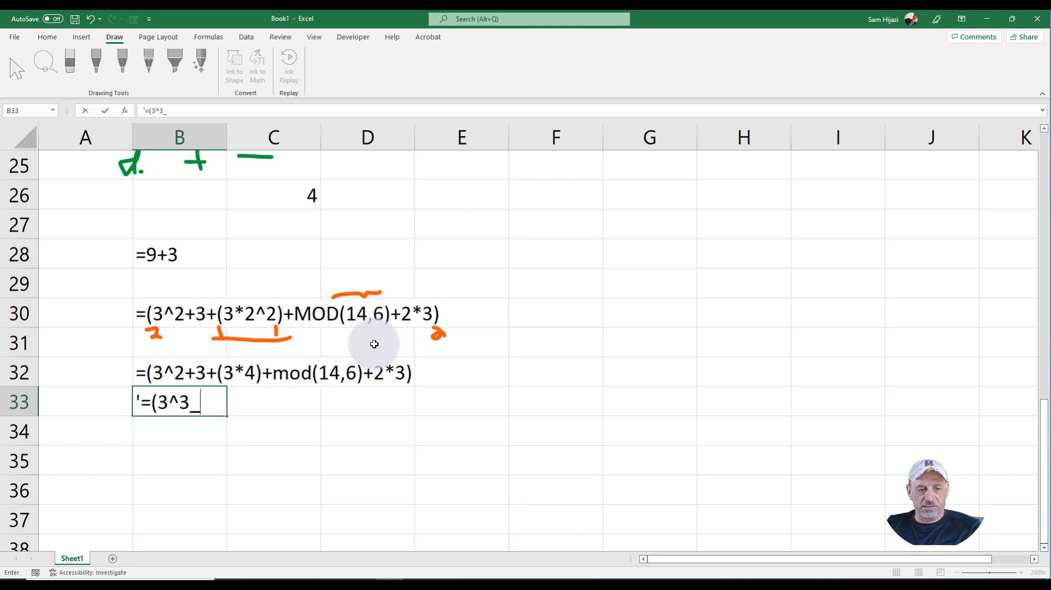
key("BackSpace")
type("+3")
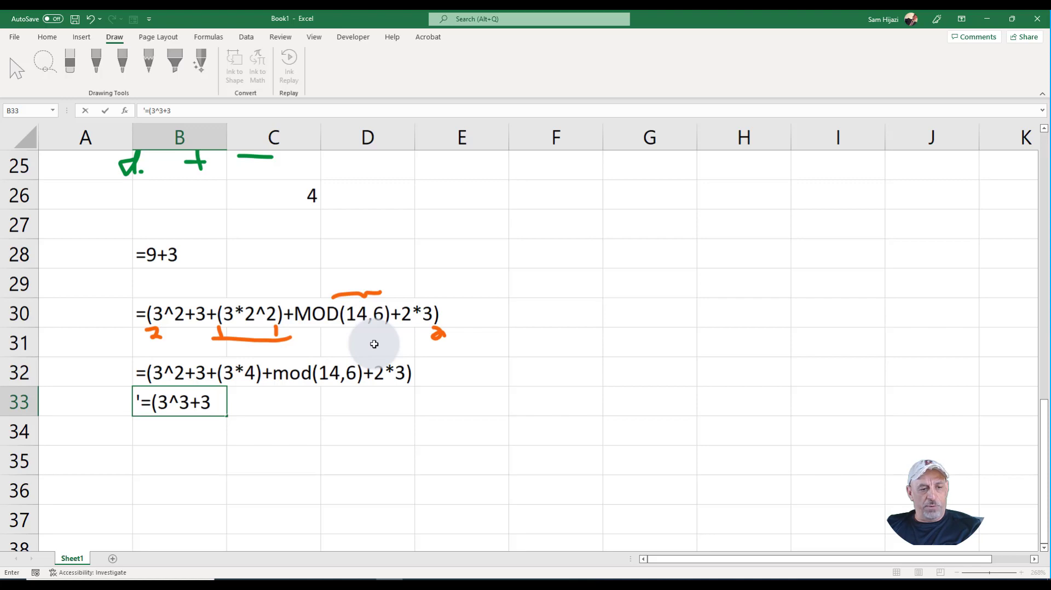
type("+")
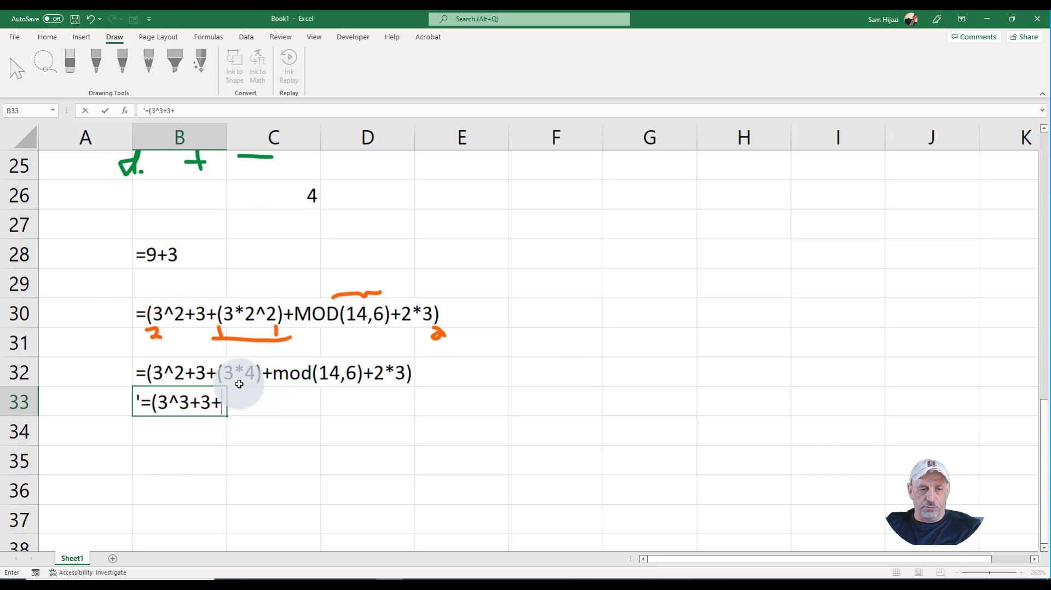
type("12")
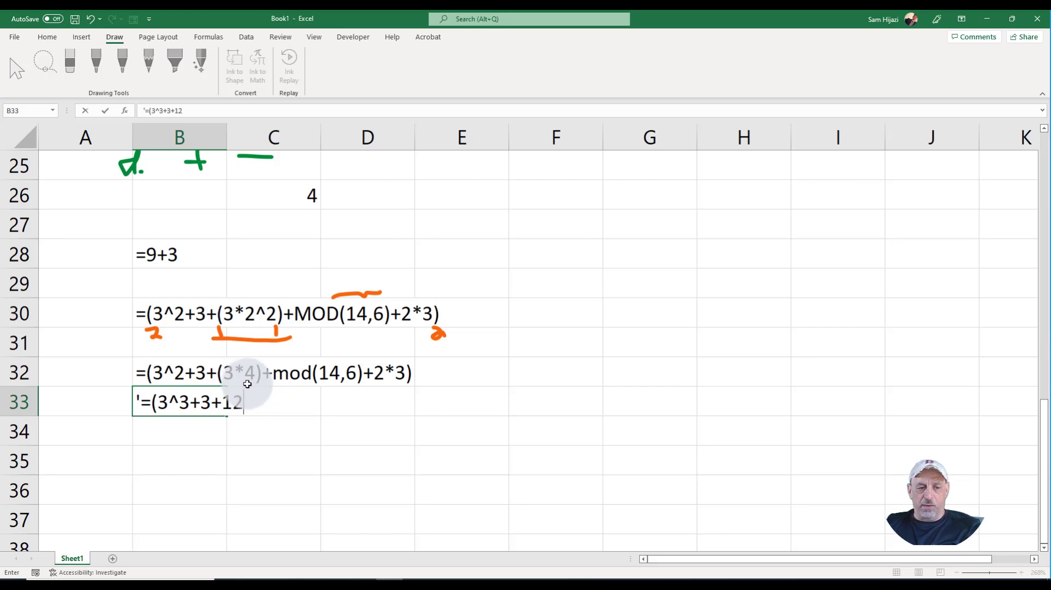
- Extend the text expression in cell B33 with +mod(14,6
type("=")
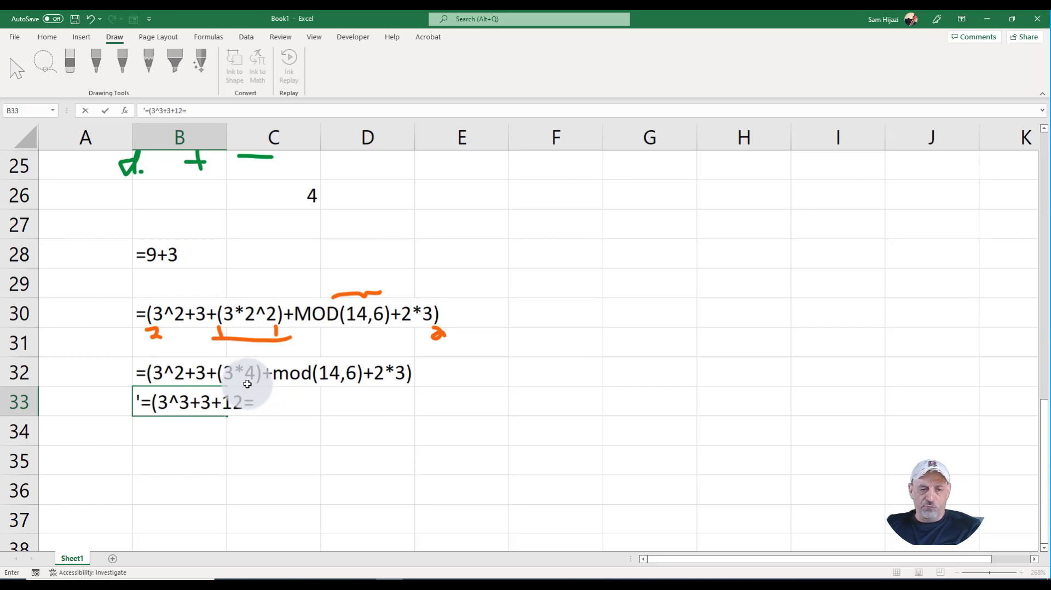
key("BackSpace")
type("+")
type("mod")
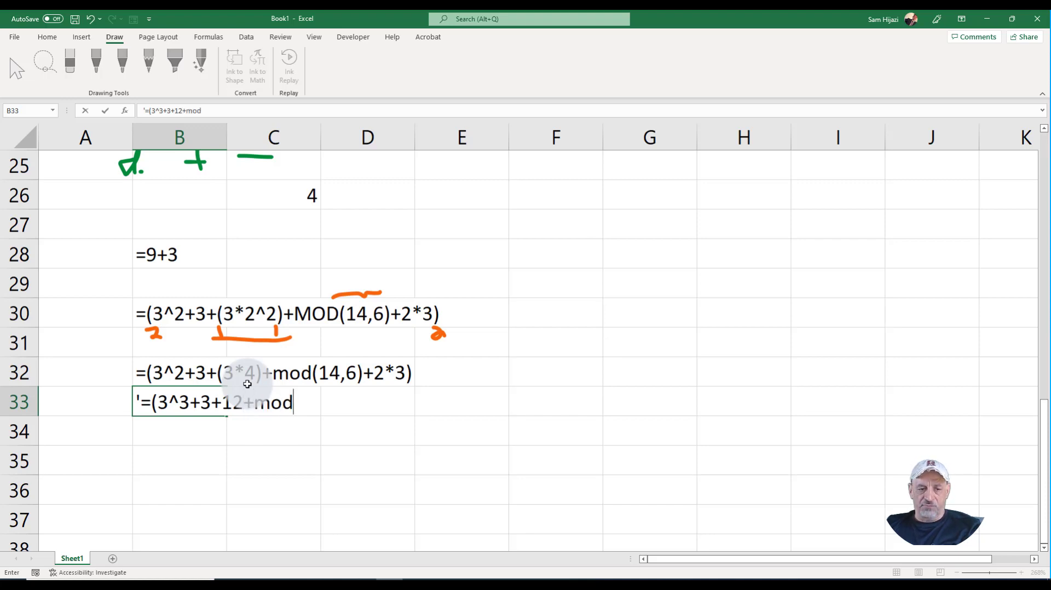
type("(15")
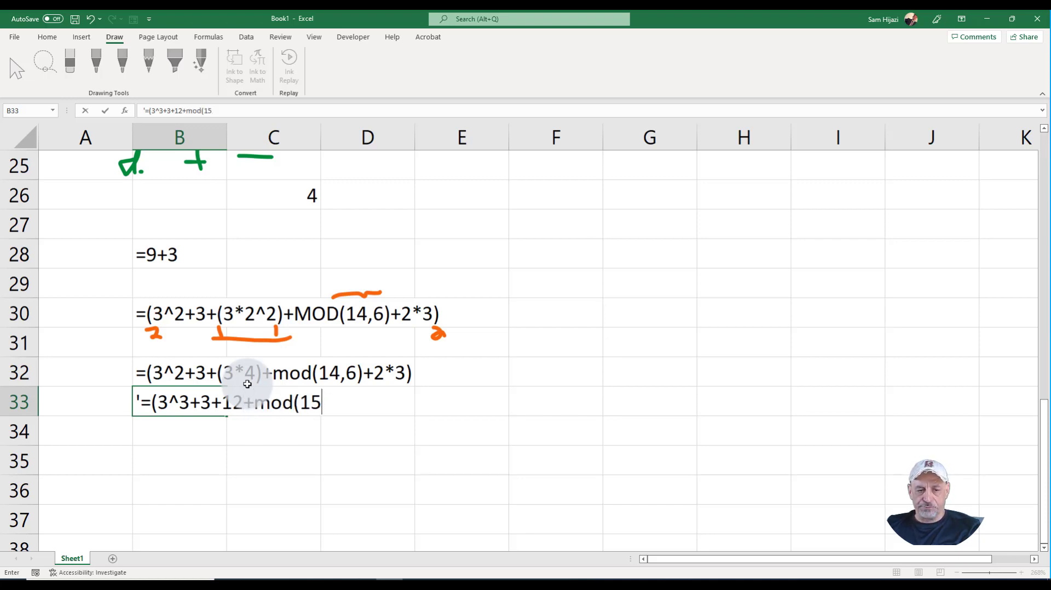
key("BackSpace")
type("4,6")
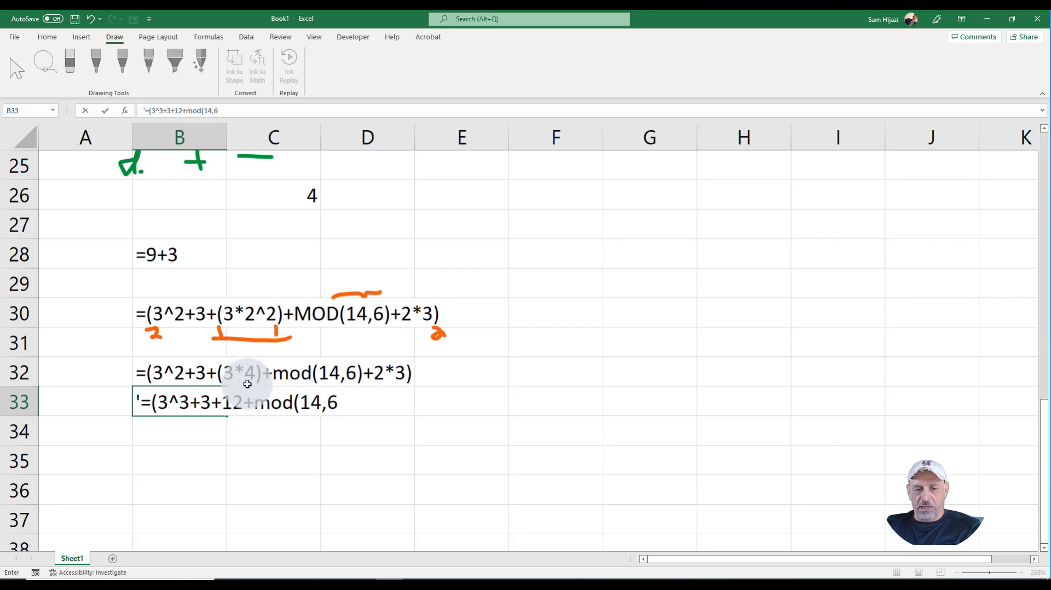
- Complete the expression in cell B33 with )+2*3) and commit it as text
type(")+3*3")
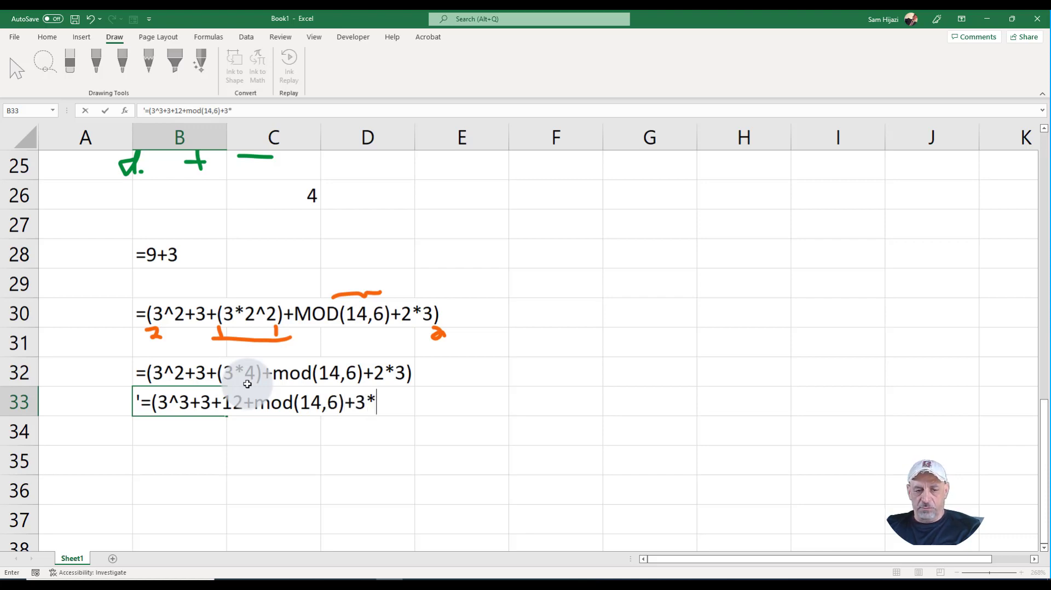
key("BackSpace")
key("BackSpace")
key("BackSpace")
type("2")
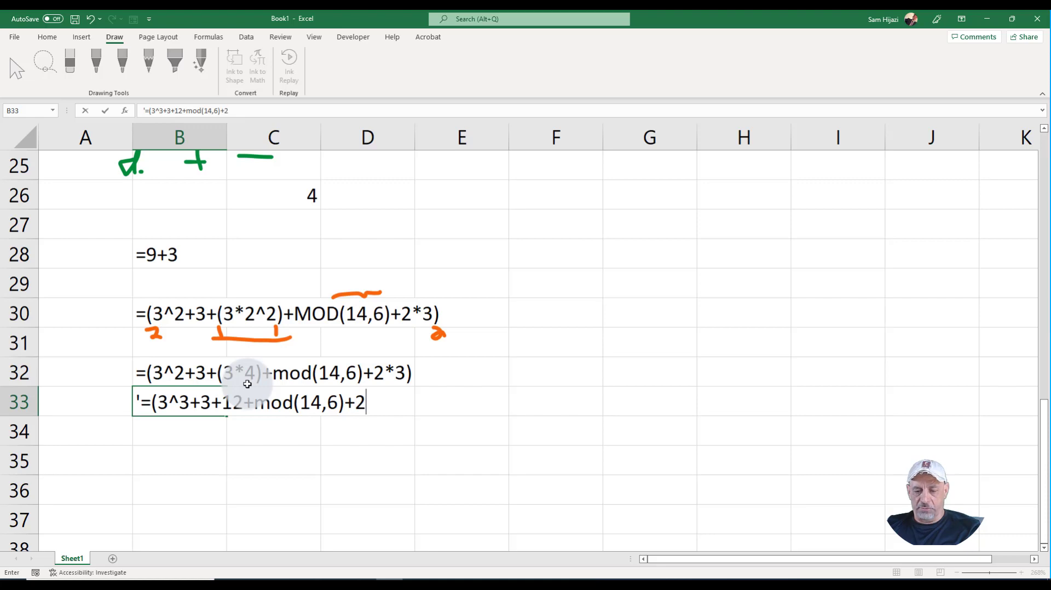
type("*3)")
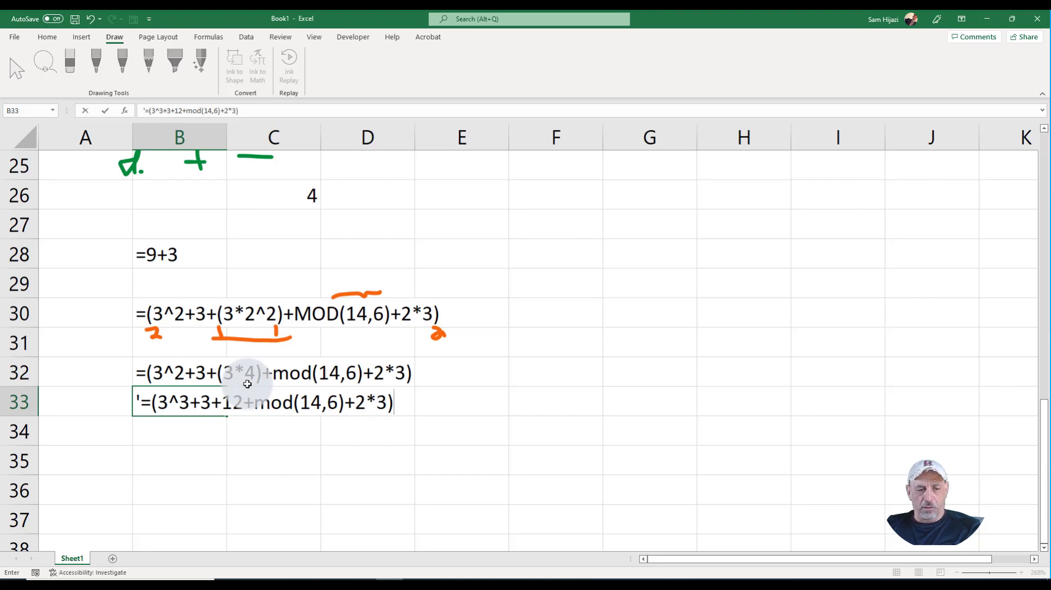
key("Return")
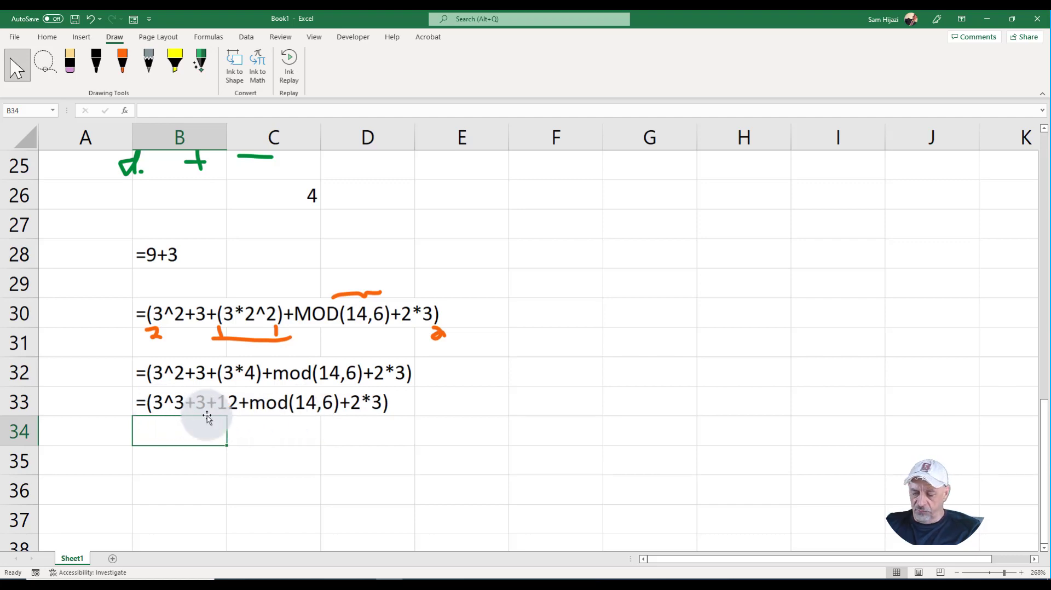
- Begin cell B34 with the text '=( and correct the exponent of the first term in B33 to 2
type("'=(")
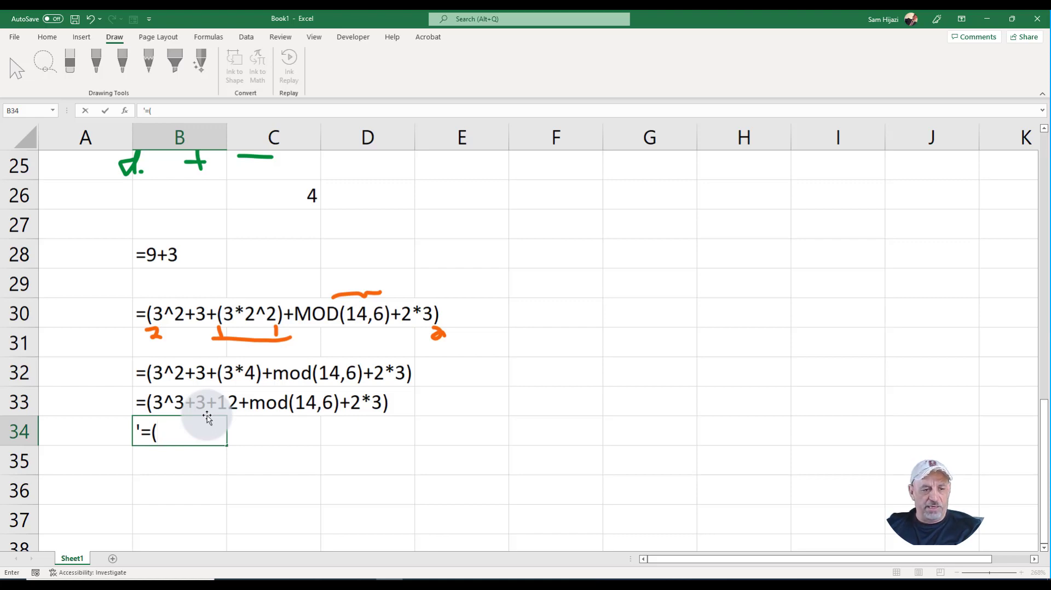
left_click(181, 405)
double_click(182, 404)
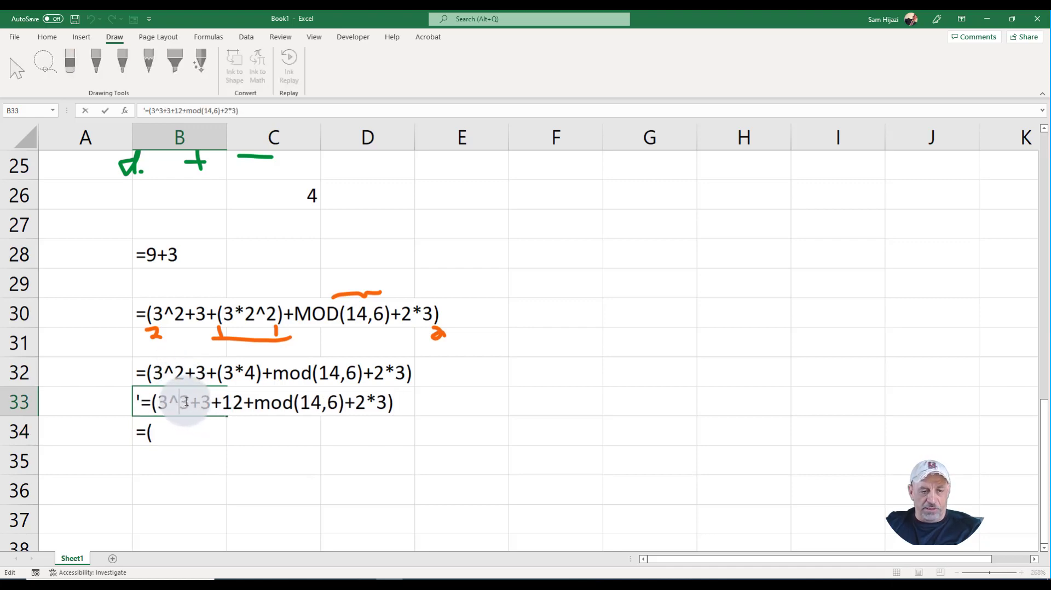
key("BackSpace")
type("2")
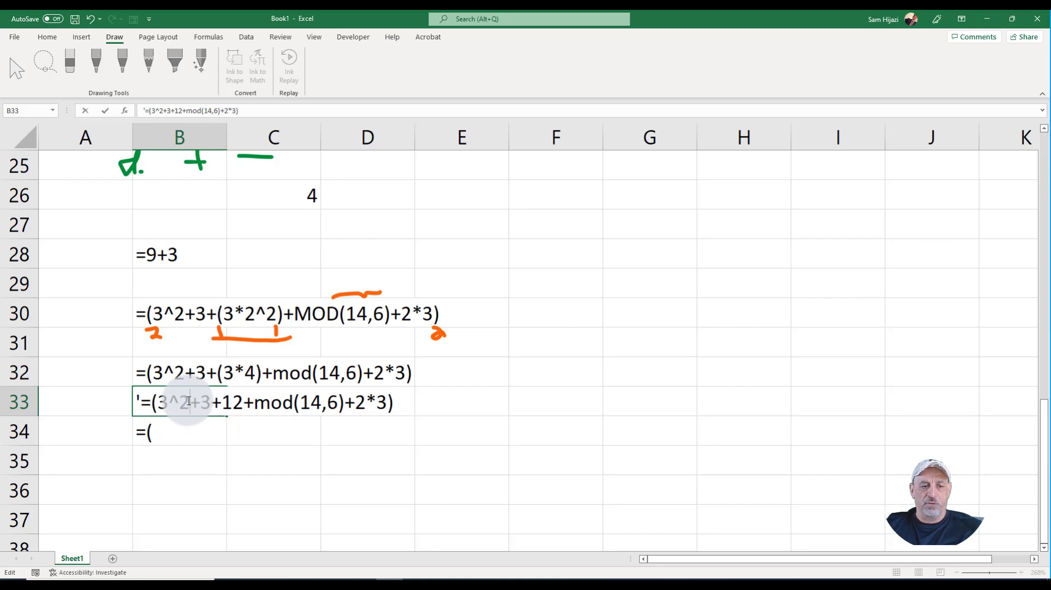
- Complete the text expression in cell B34 so that it reads =(9+3+12+mod(14,6)+2*3)
left_click(183, 434)
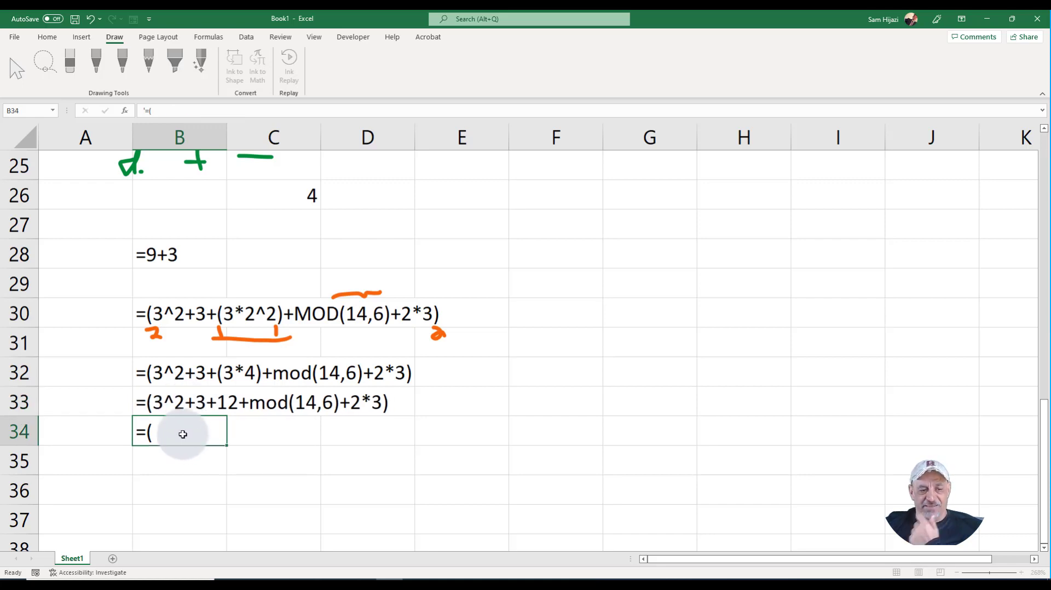
double_click(182, 434)
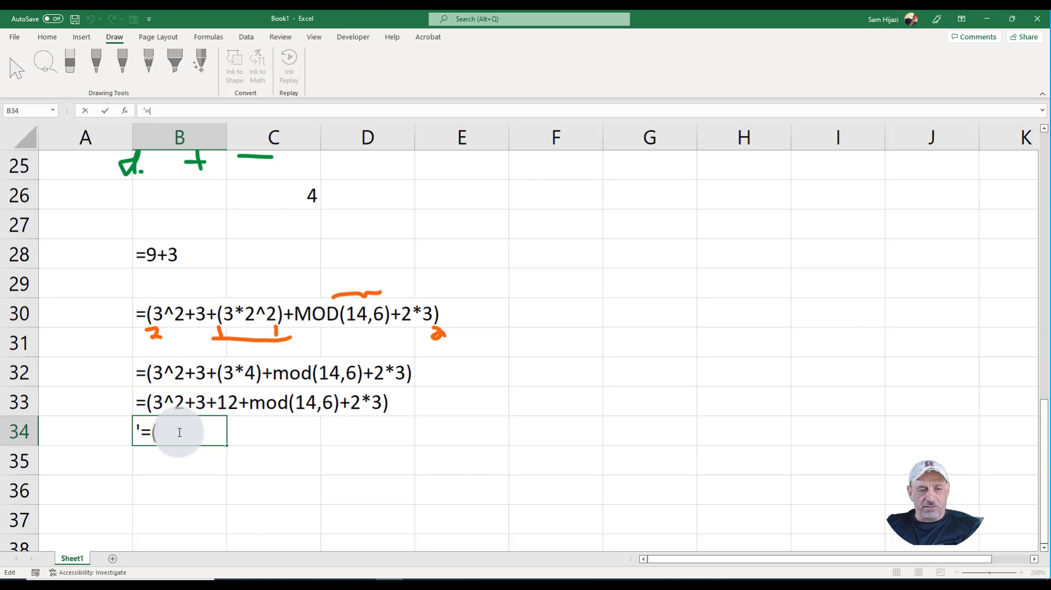
type("9")
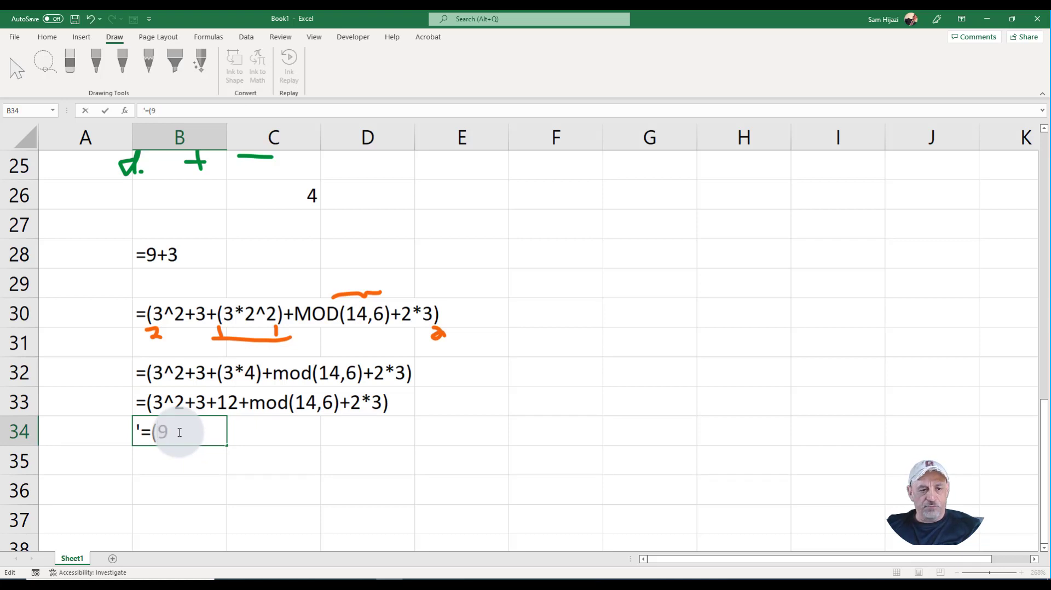
type("+3+")
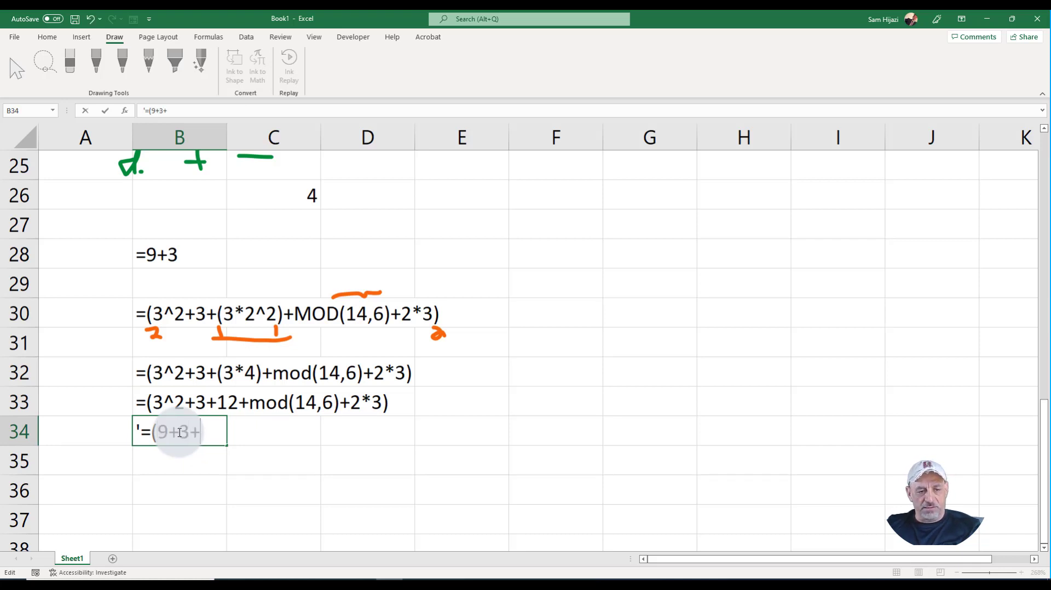
type("12+mod(")
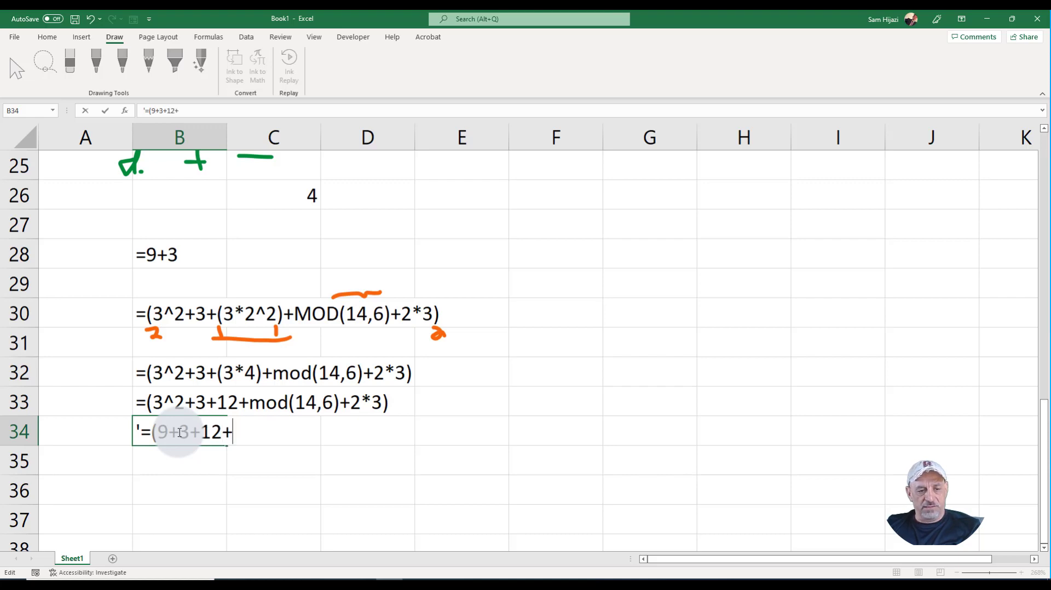
type("1")
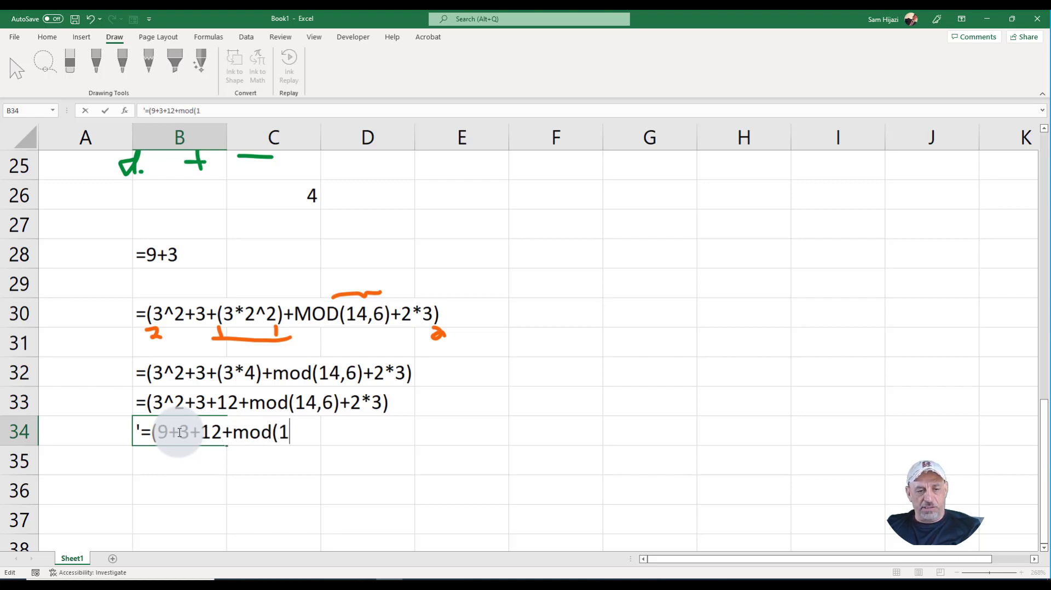
type("5")
key("BackSpace")
type("4")
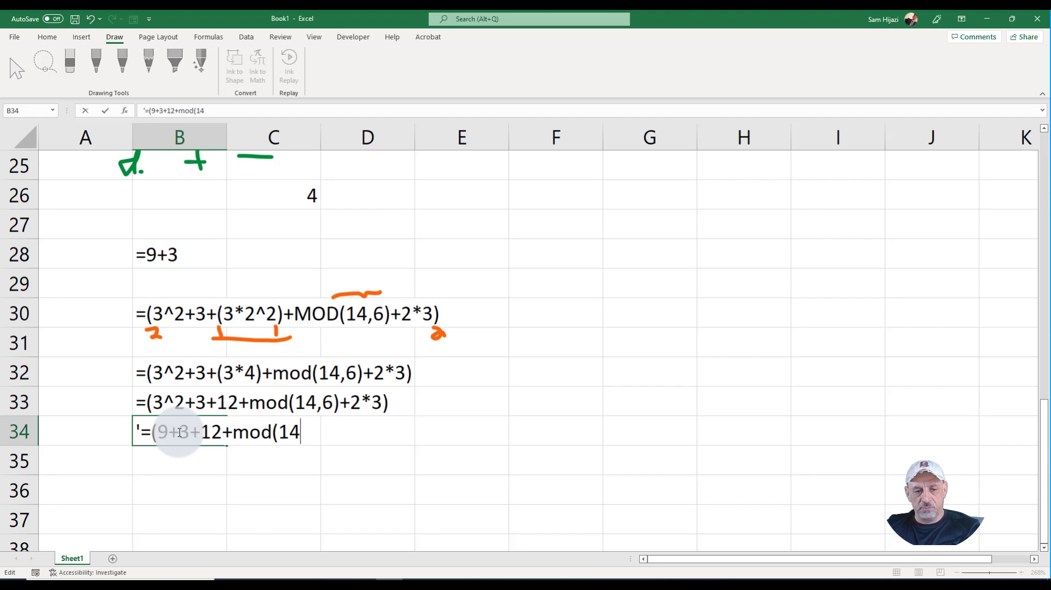
type(",6)+")
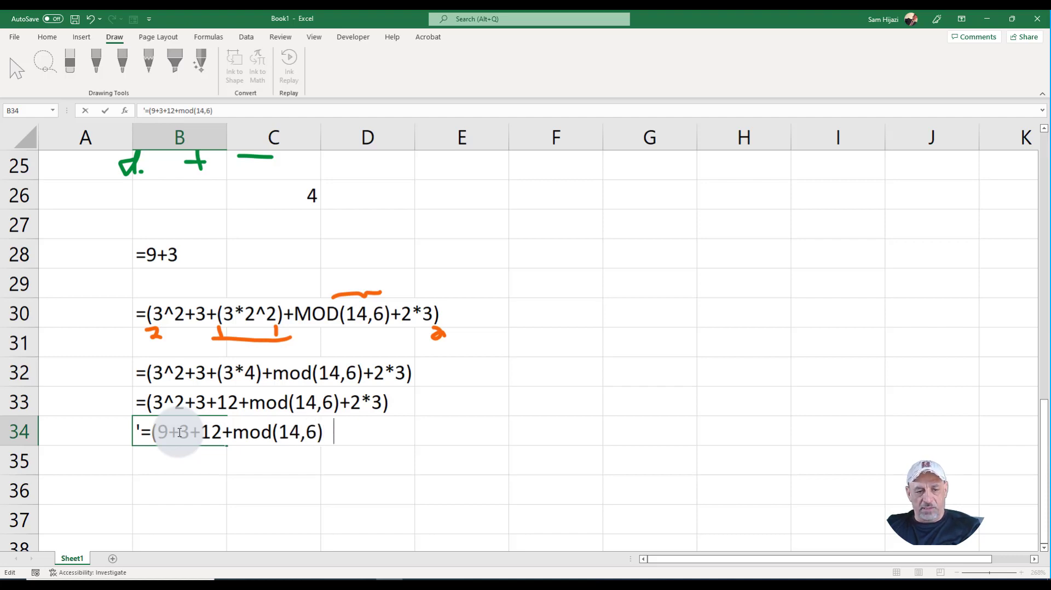
type("2*3")
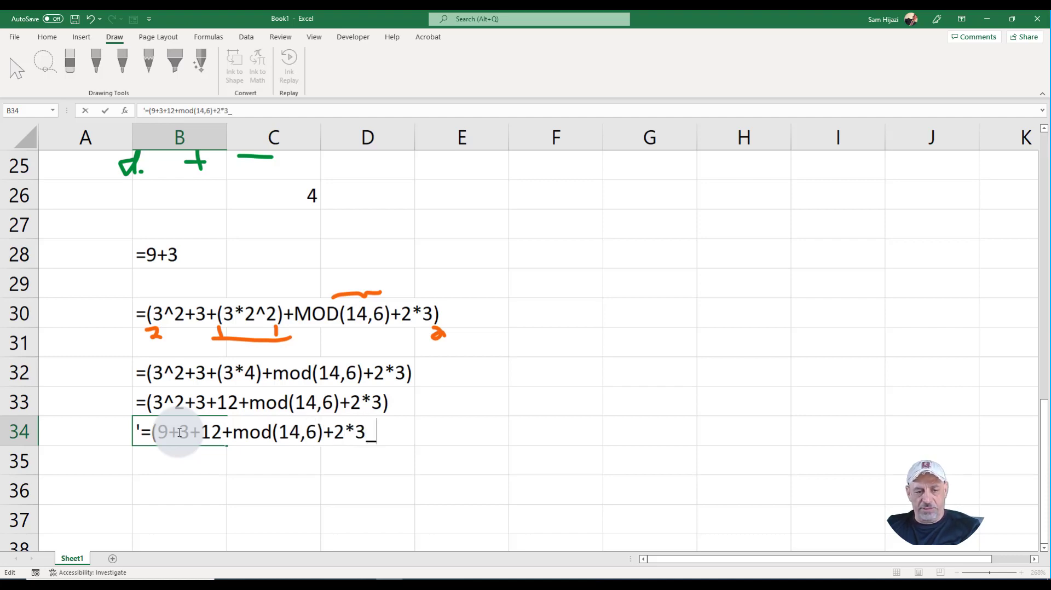
type(")")
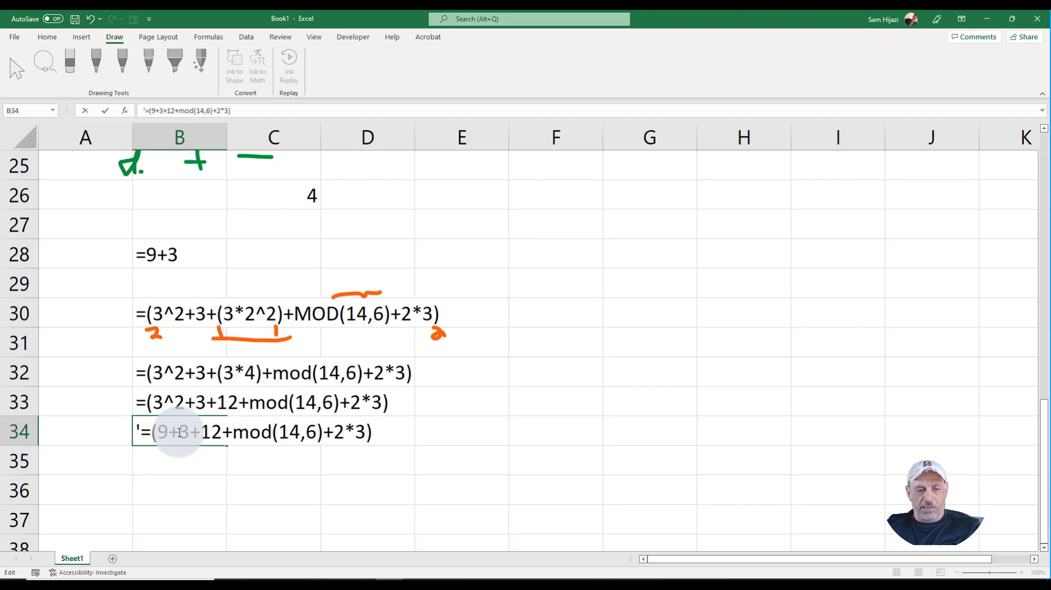
key("Return")
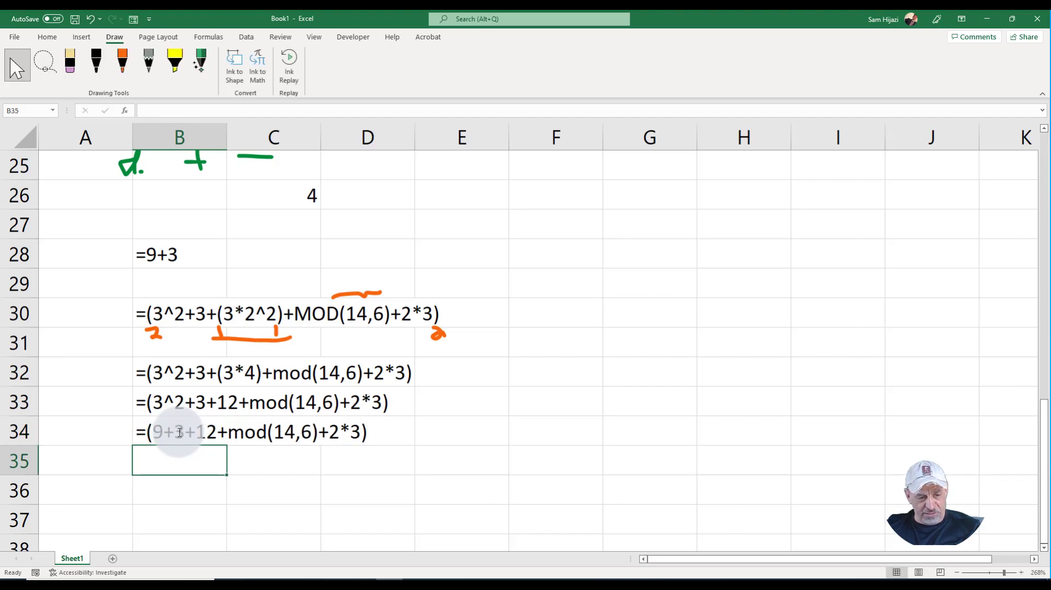
- Enter the next simplification line in cell B35 as the text '=(9+3+12+2+6), with MOD and the multiplication evaluated
type("'")
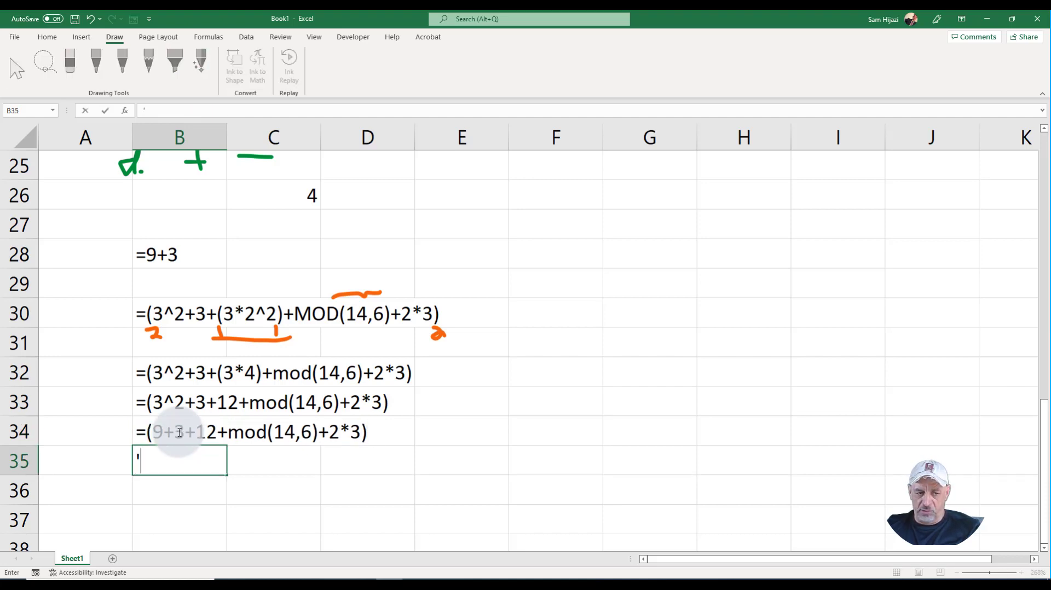
type("=(")
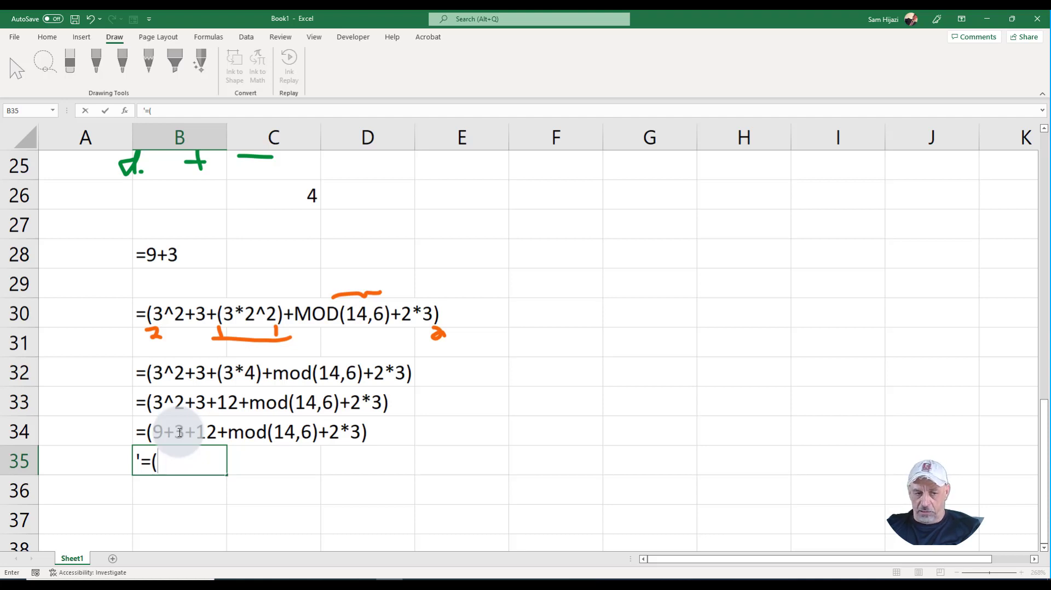
type("9+")
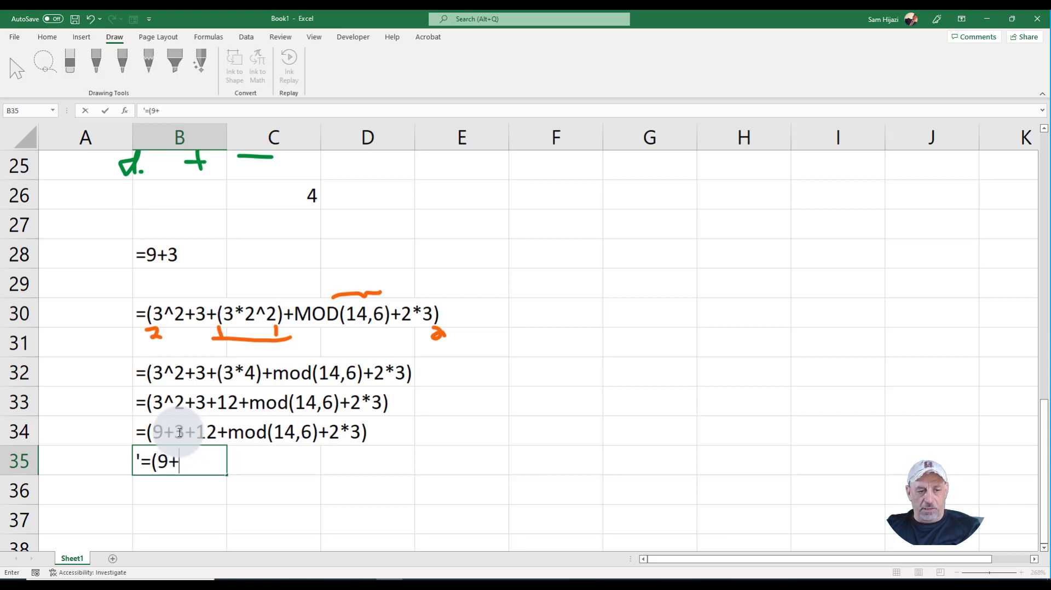
type("3+1")
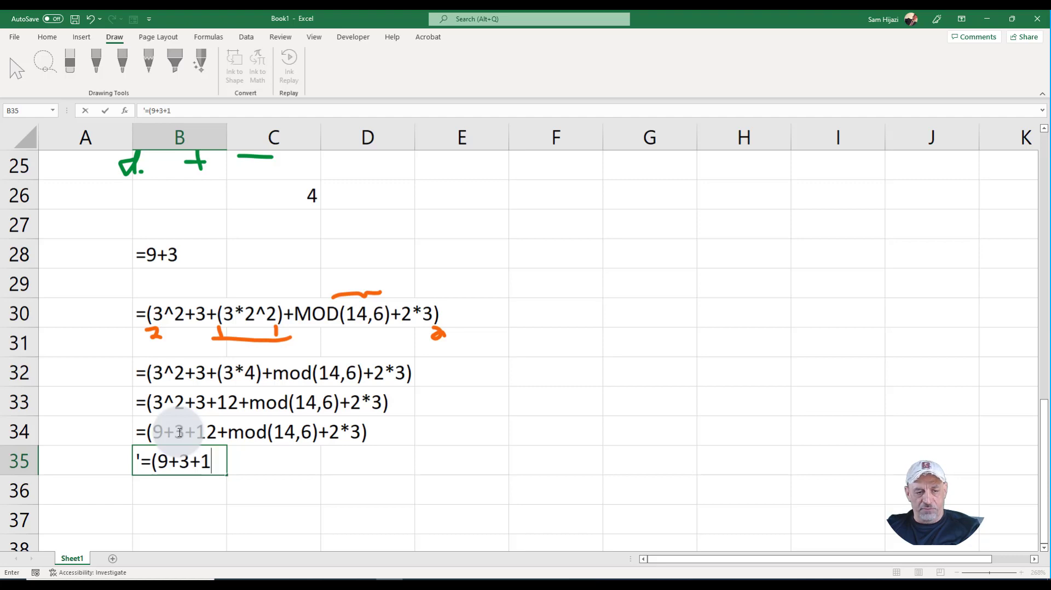
type("2+")
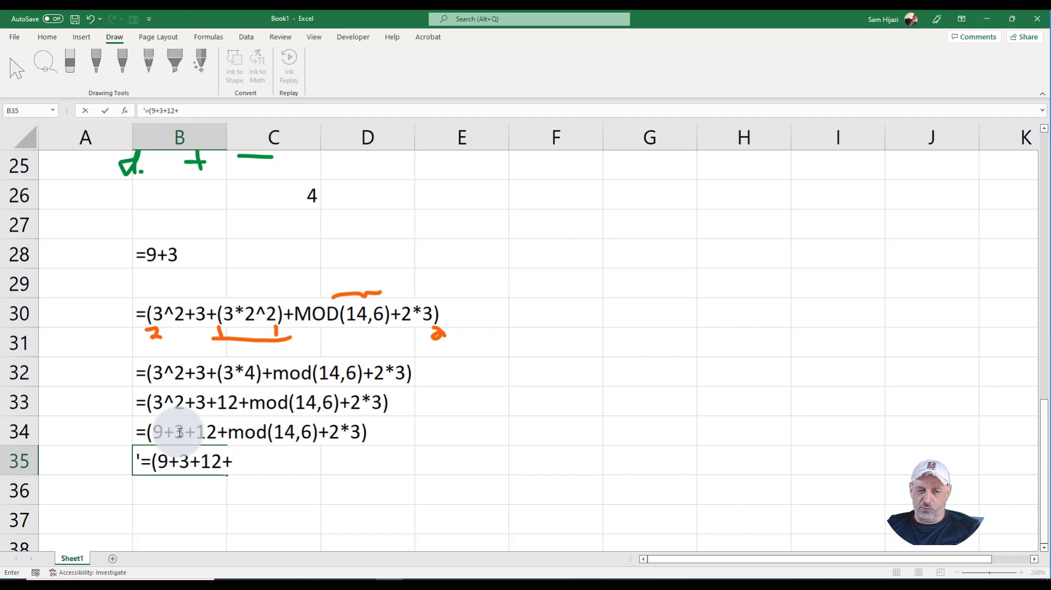
type("2")
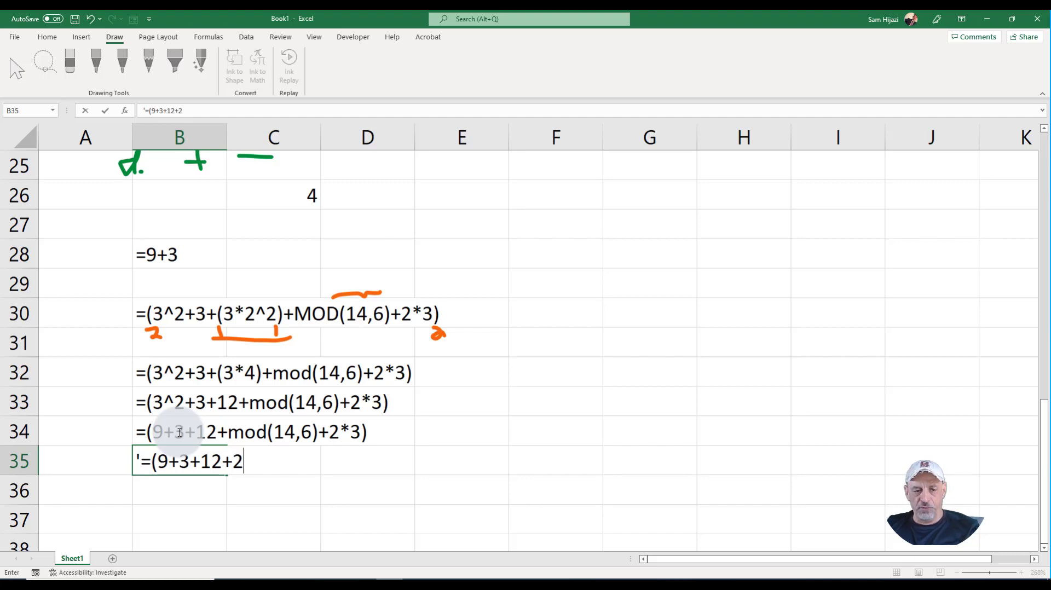
type("+")
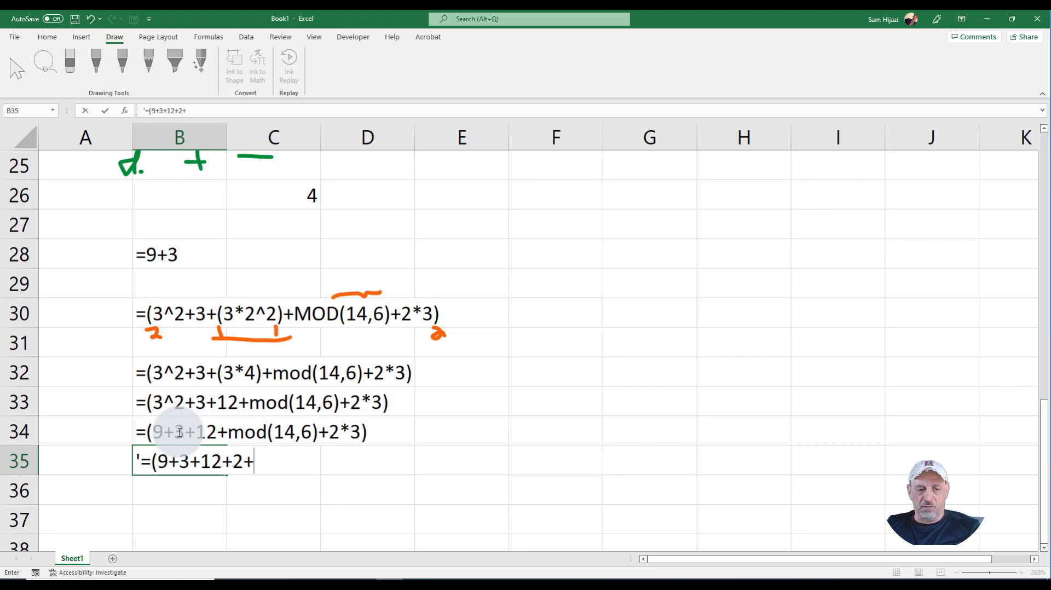
type("3(")
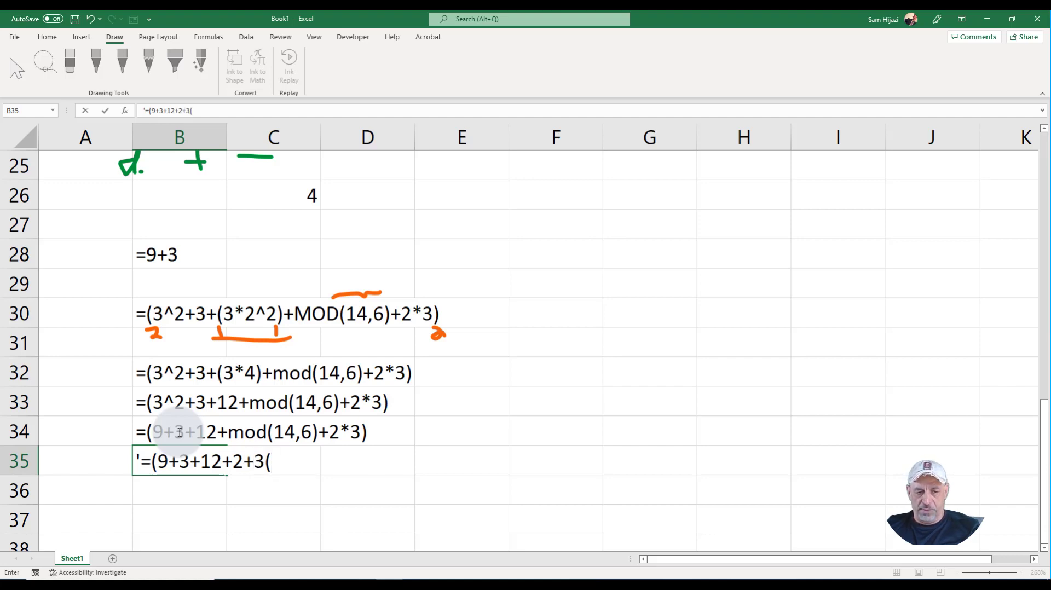
key("BackSpace")
key("BackSpace")
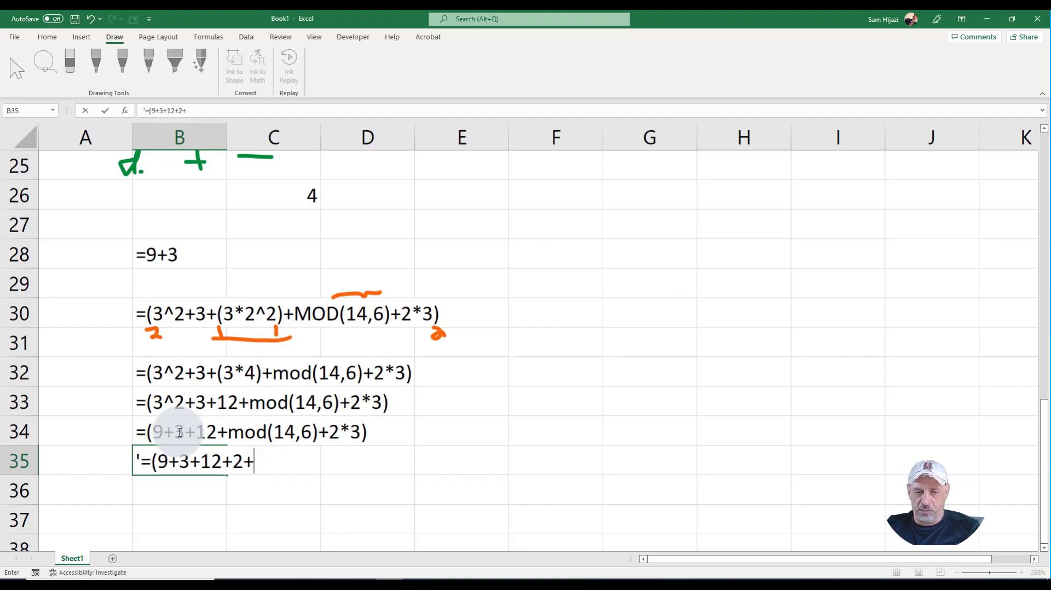
type("6")
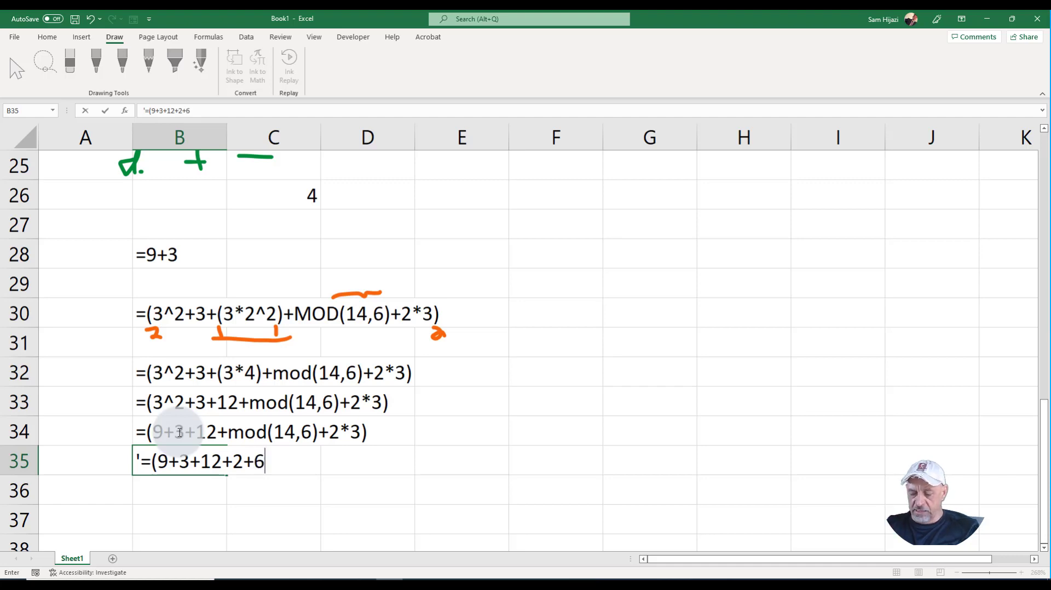
type(")")
key("Return")
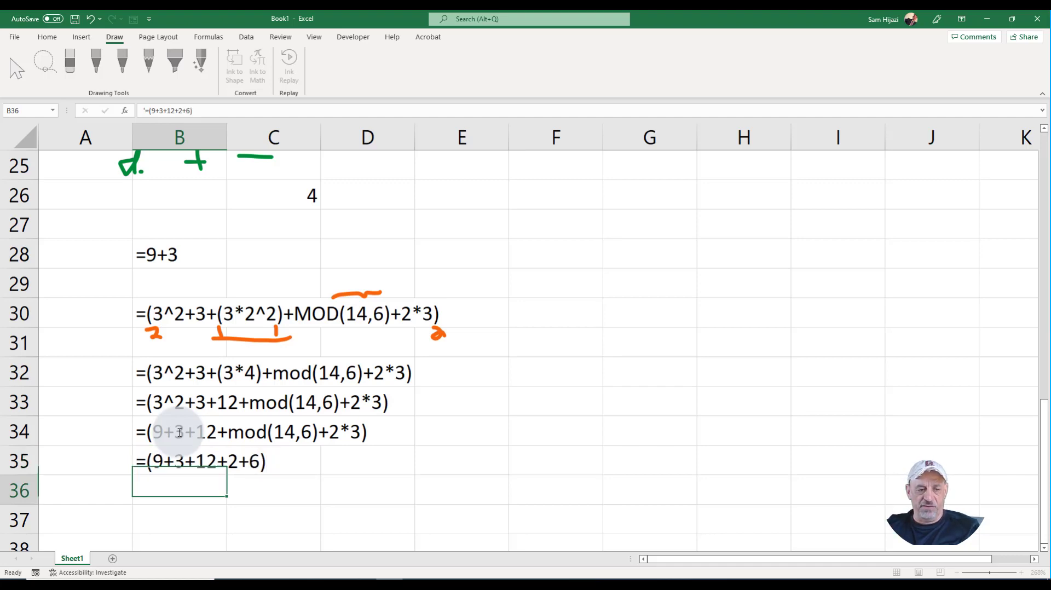
- Enter the text '=(12+12+2+6) in cell B36, adding the first two terms together
type("'")
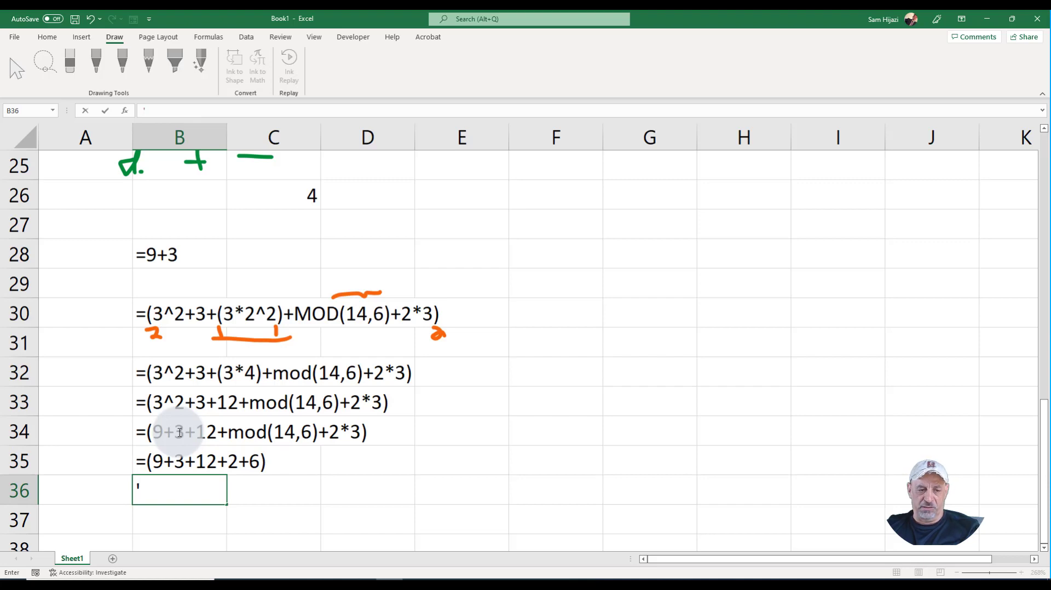
type("=(")
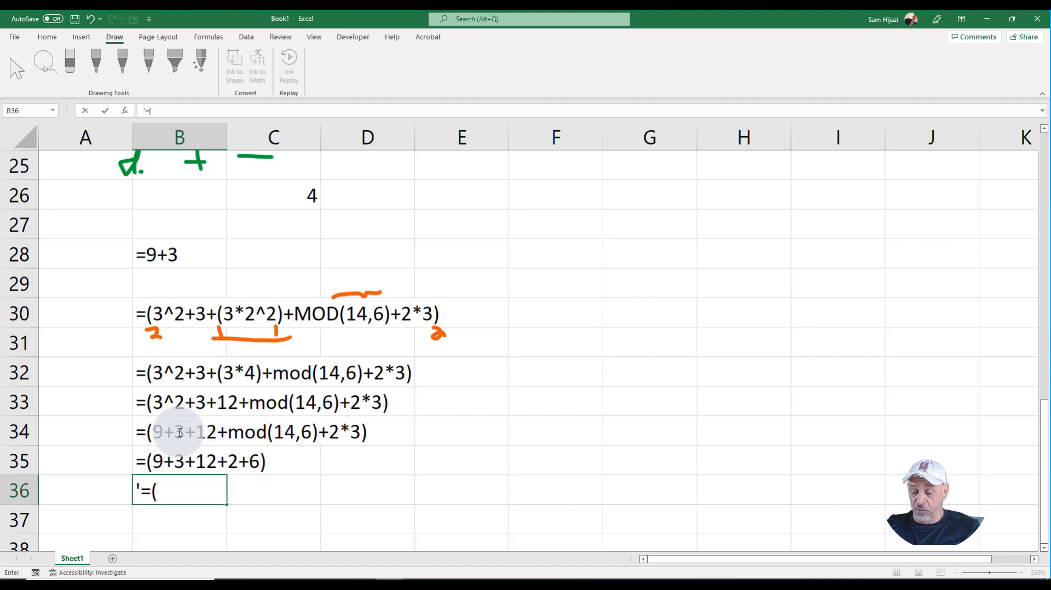
type("12+1")
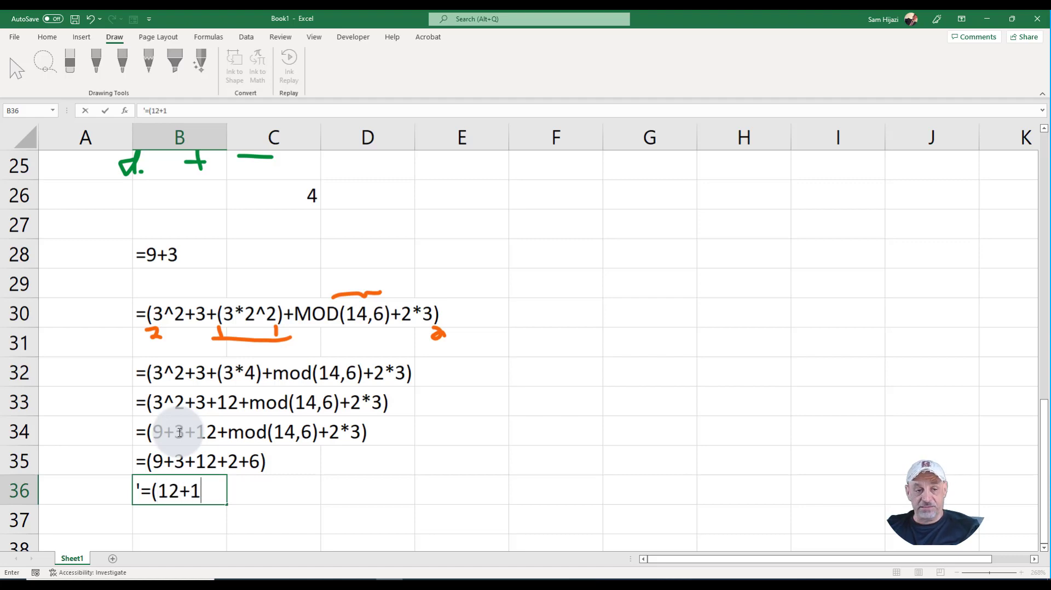
type("2+")
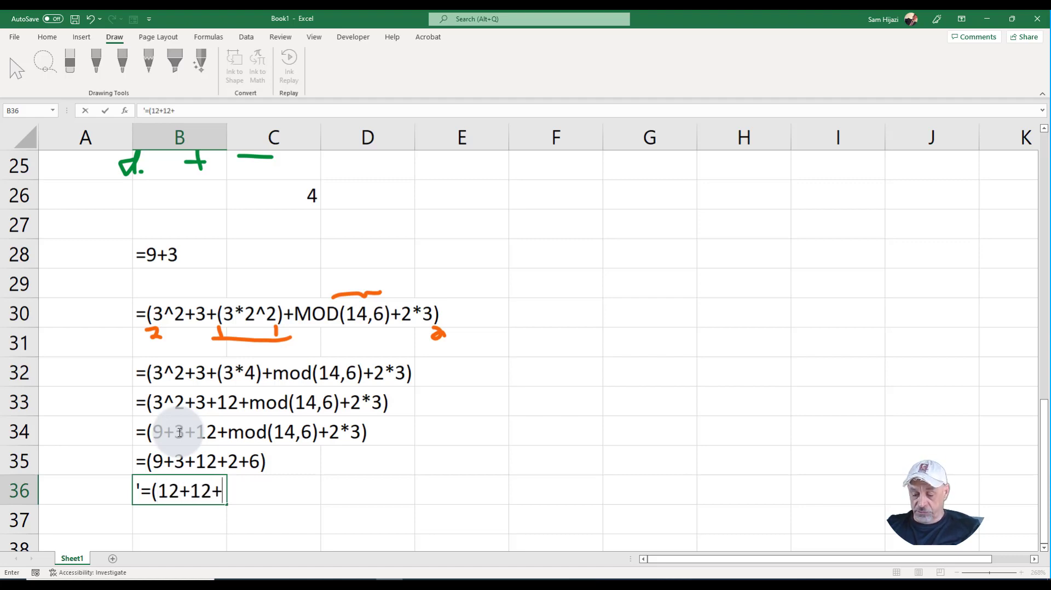
type("2+6)")
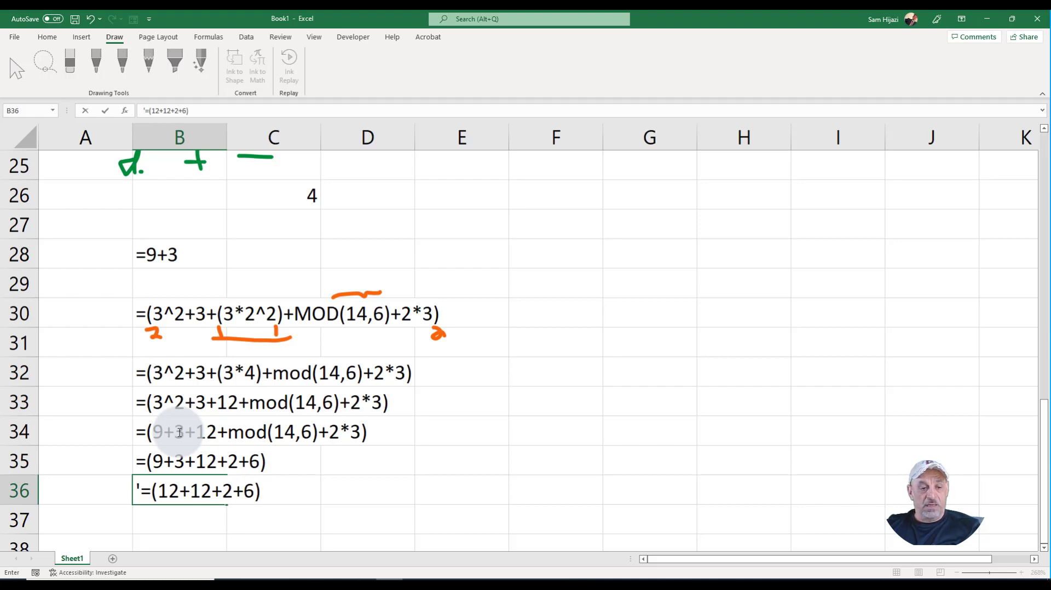
key("Return")
type("=")
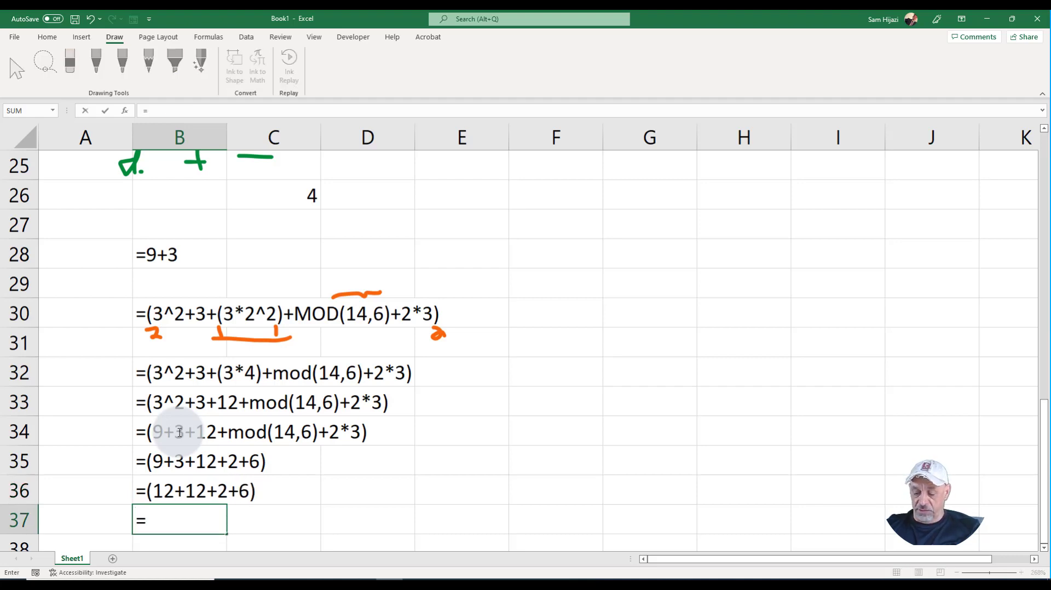
key("BackSpace")
type("'(")
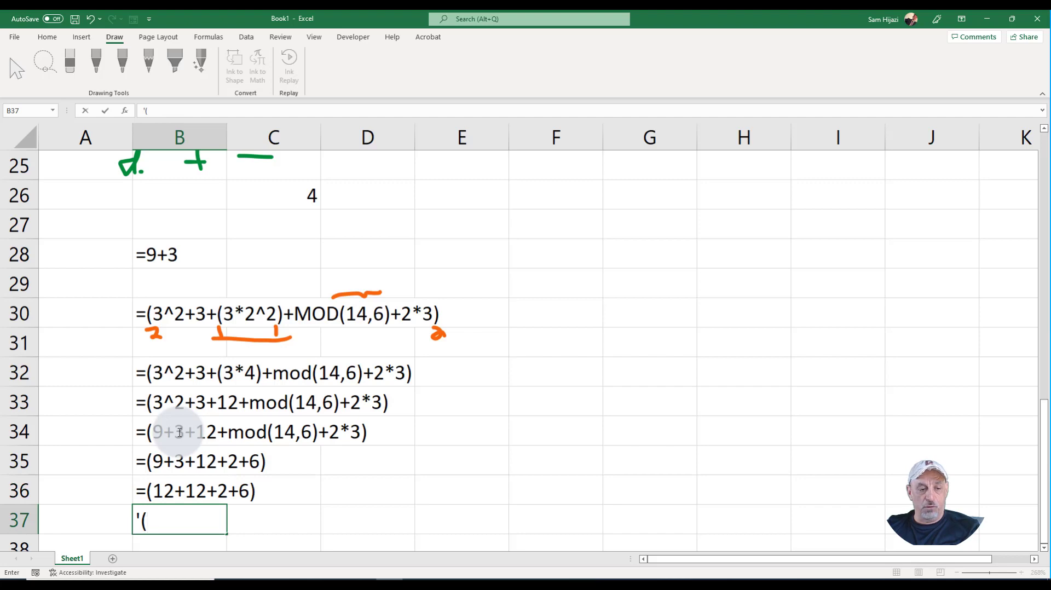
key("BackSpace")
key("BackSpace")
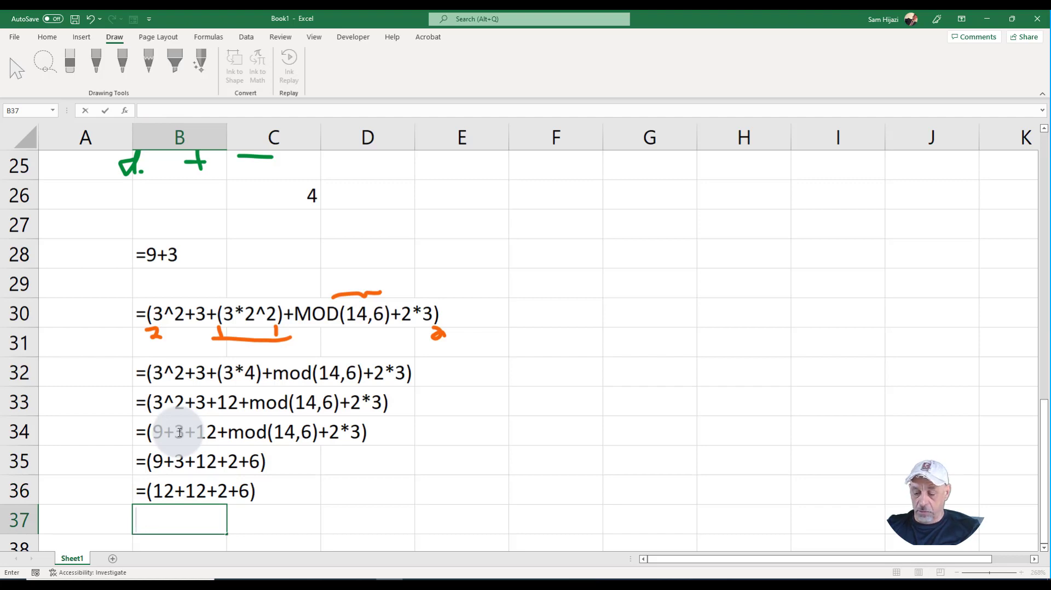
- Enter the text '=(24+2+6) in cell B37 as the next simplification line
type("'=(")
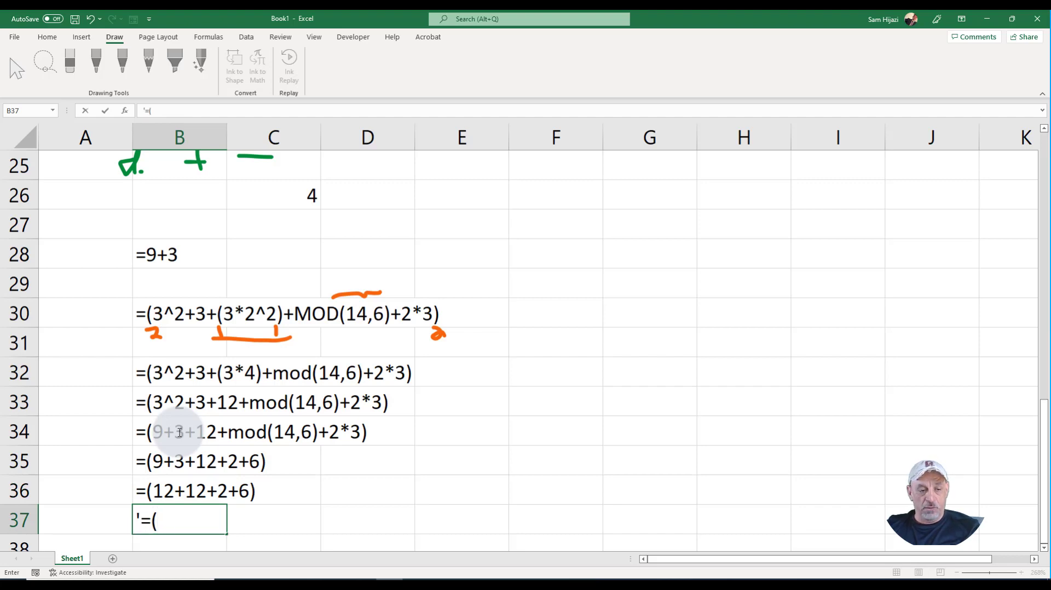
type("1")
key("BackSpace")
type("24")
key("BackSpace")
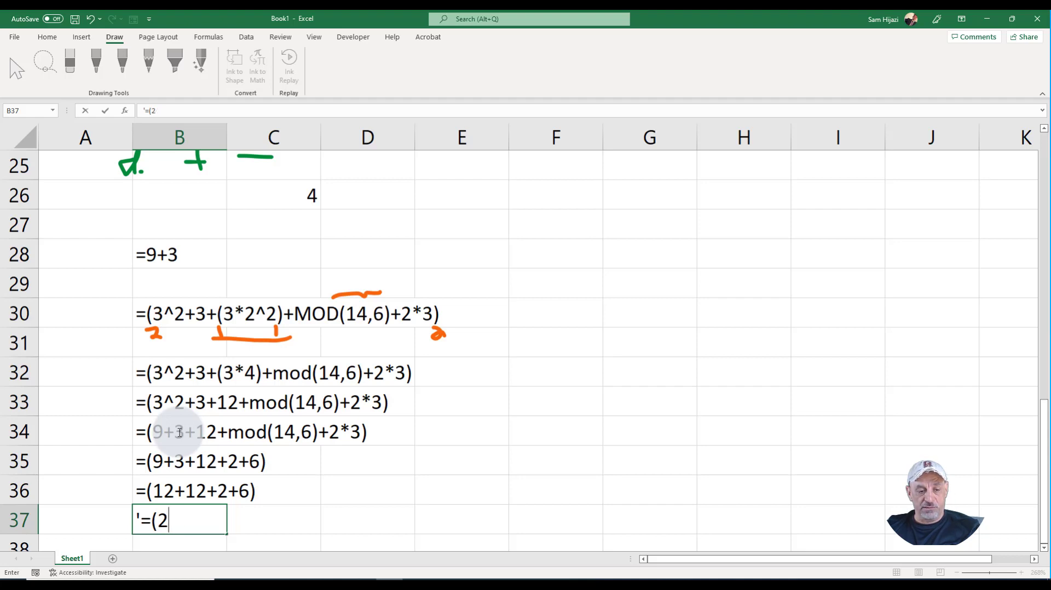
type("4+")
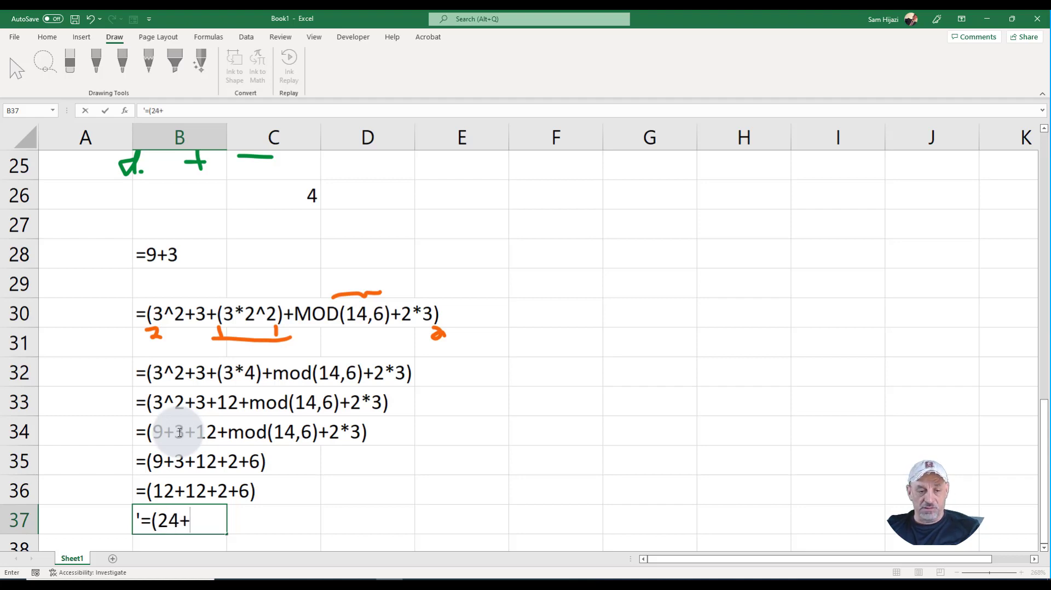
type("3")
key("BackSpace")
type("2")
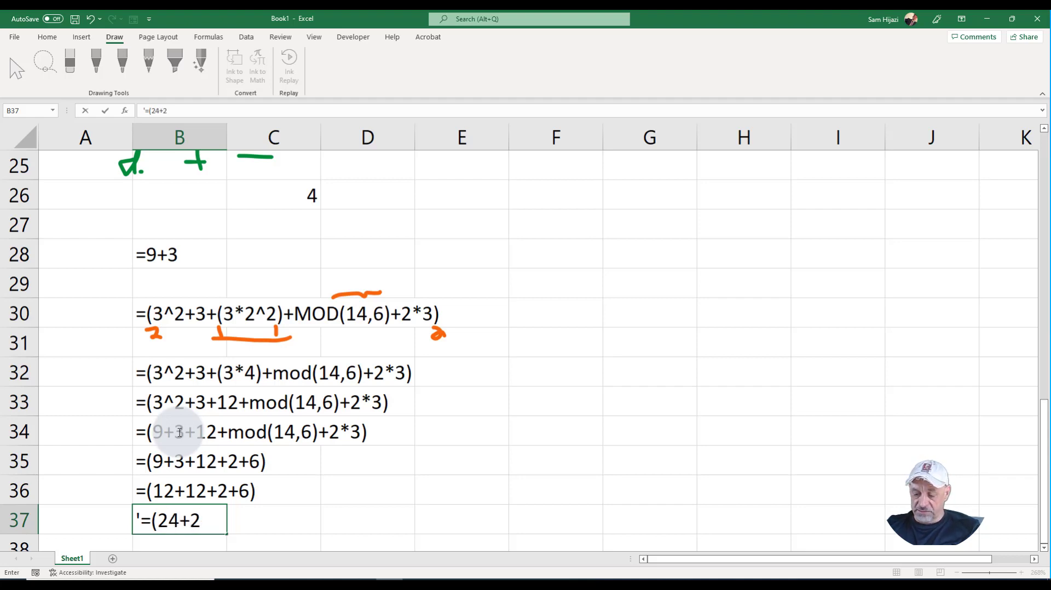
type("+6)")
key("Return")
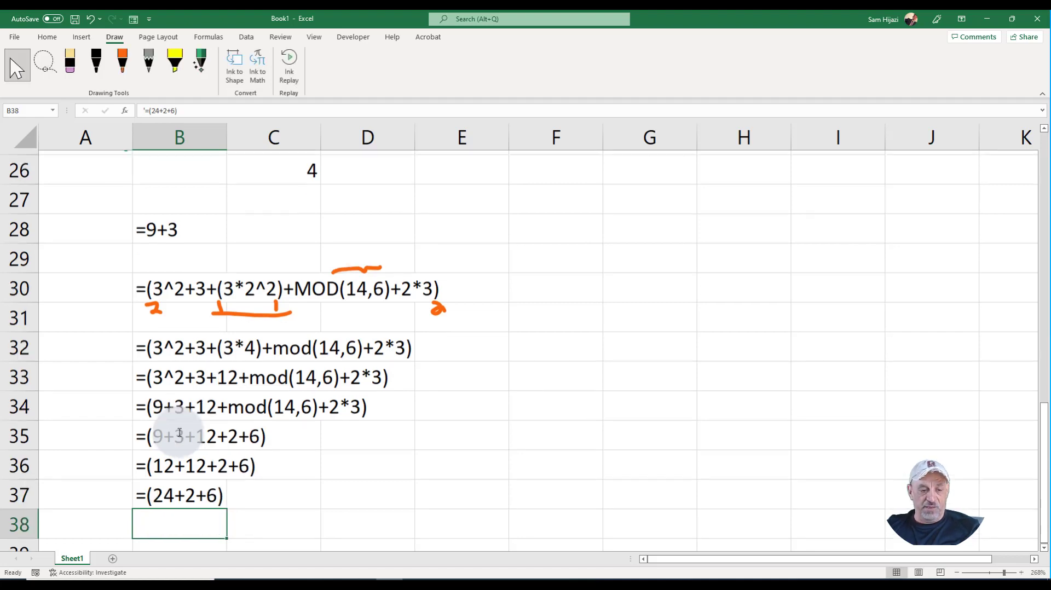
- Enter the text '=(26+6) in cell B38 as the next simplification line
type("'(")
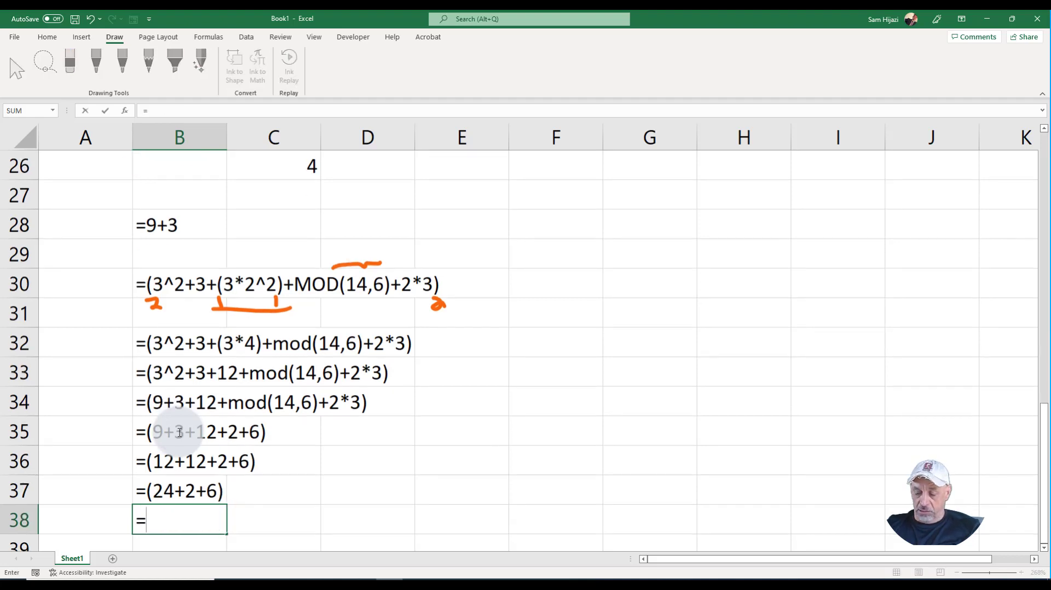
key("BackSpace")
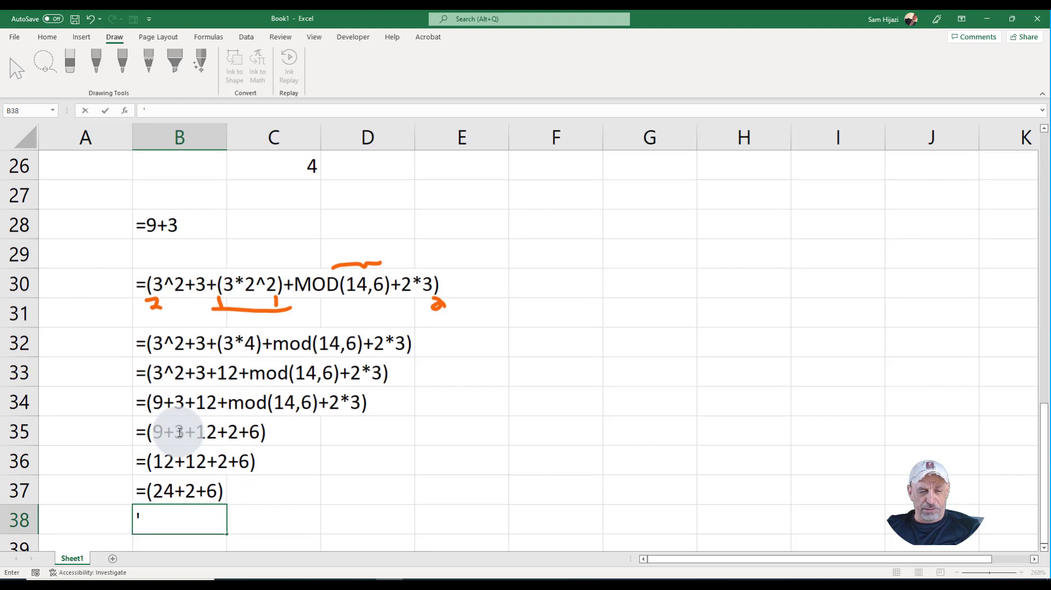
type("=")
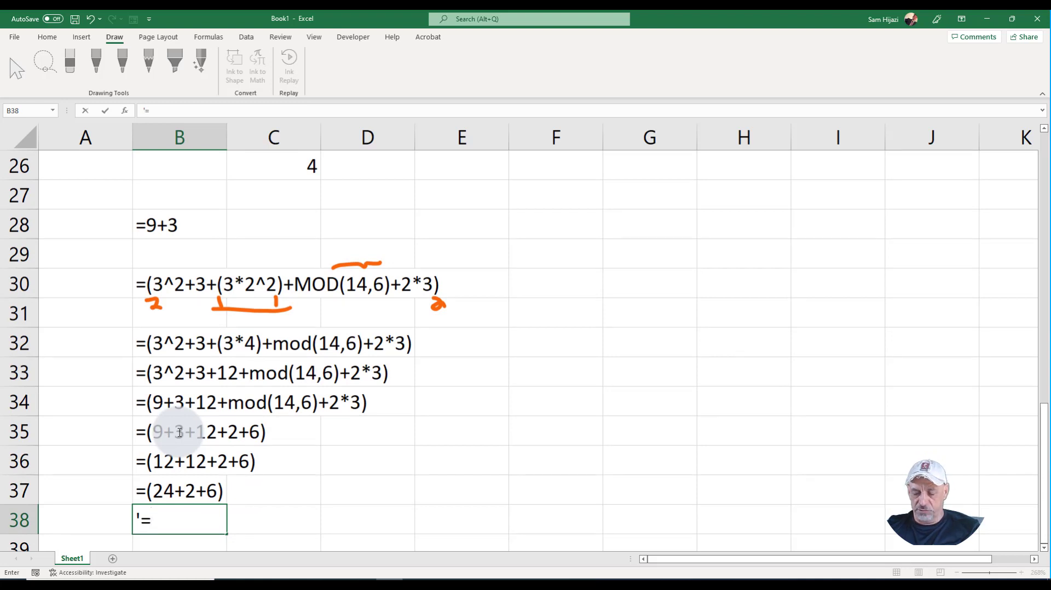
type("(")
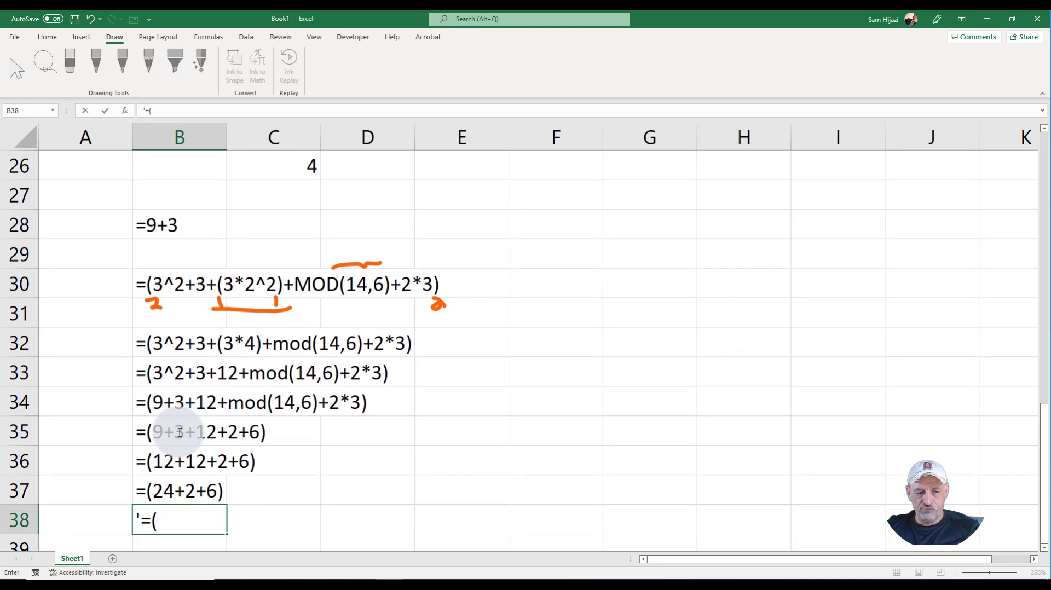
type("24")
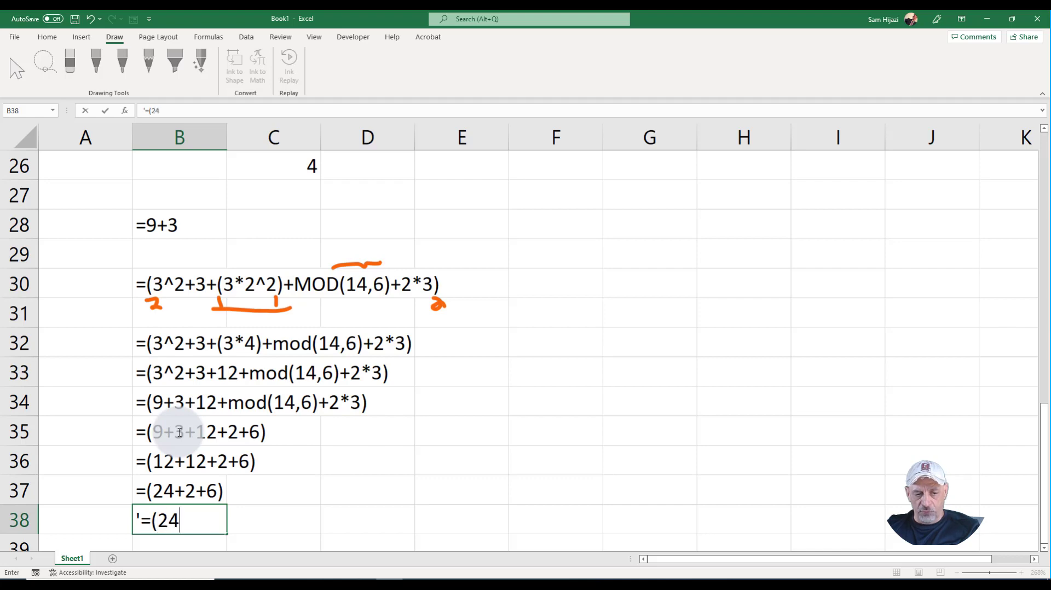
type("+")
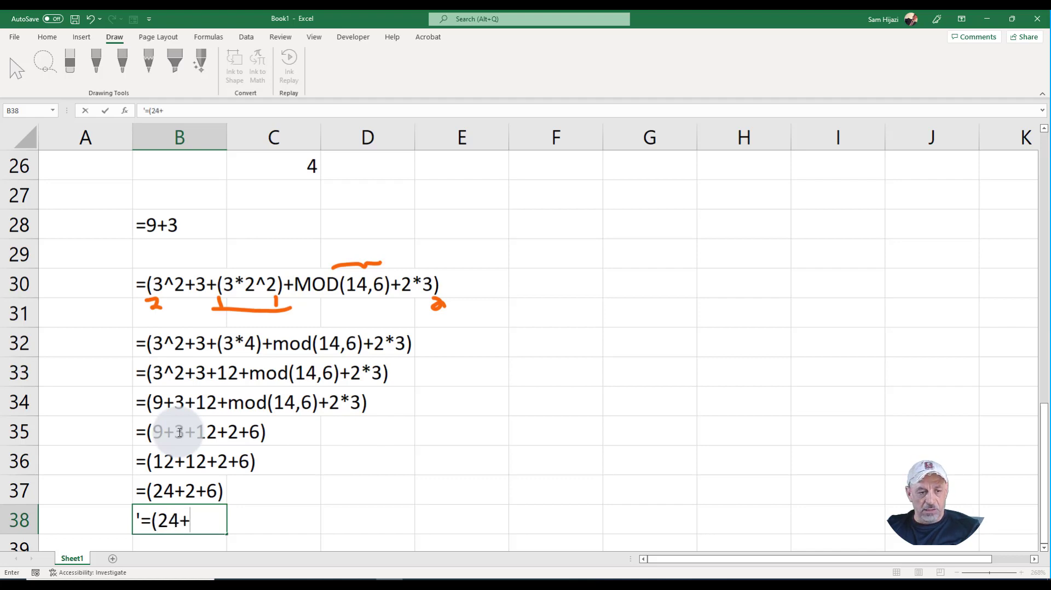
key("BackSpace")
key("BackSpace")
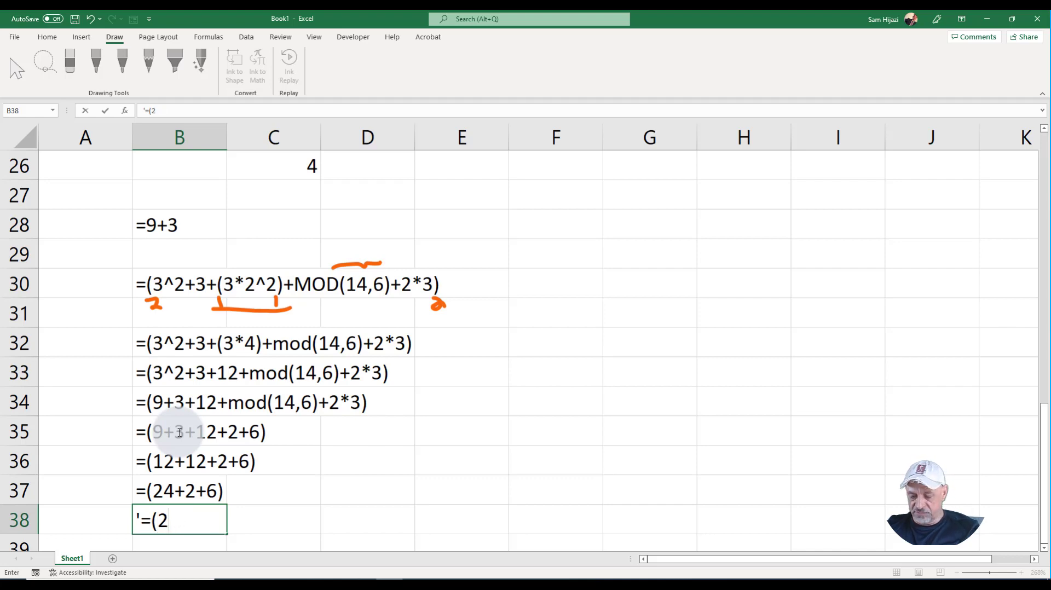
type("6+6)")
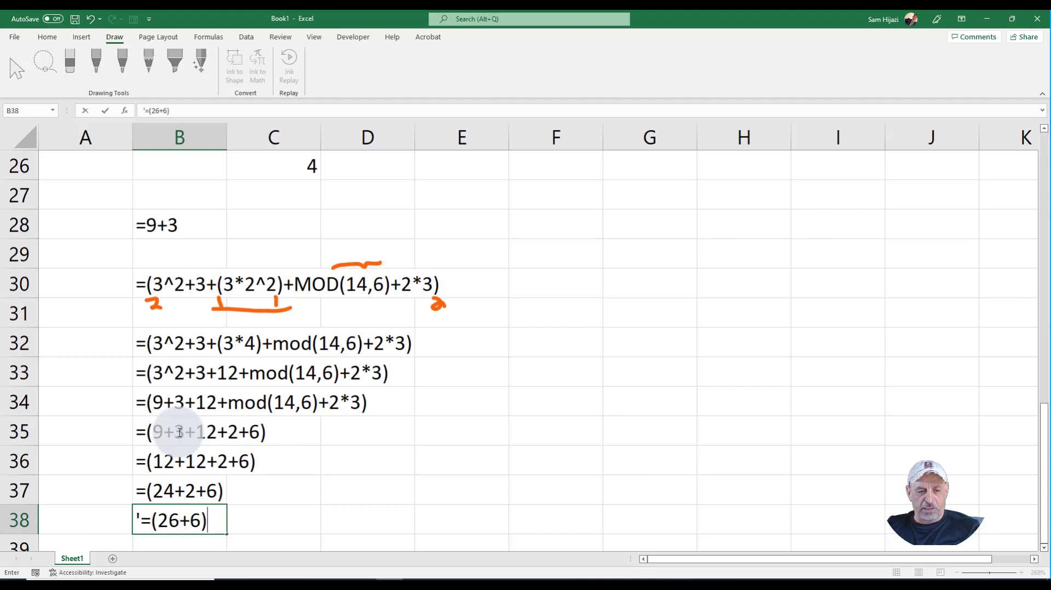
key("Return")
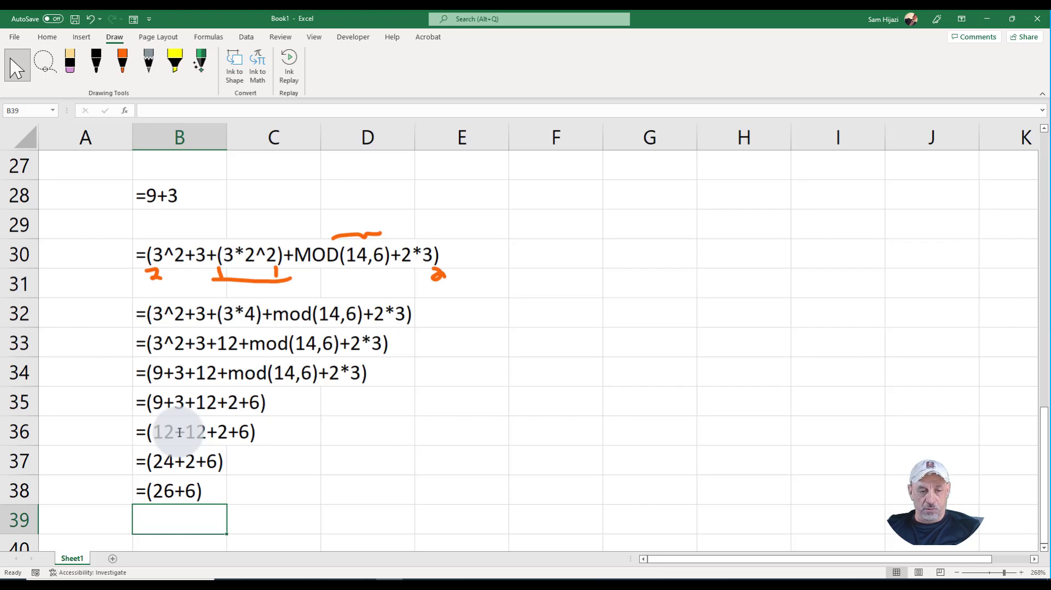
- Enter the text '34 in cell B39 as the final sum
type("'")
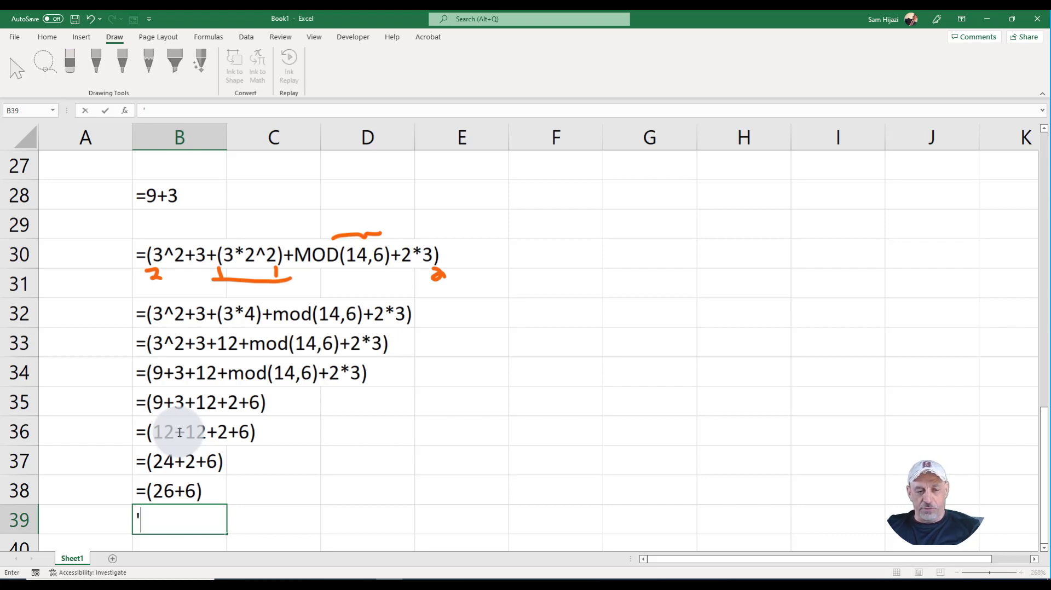
type("34")
key("Return")
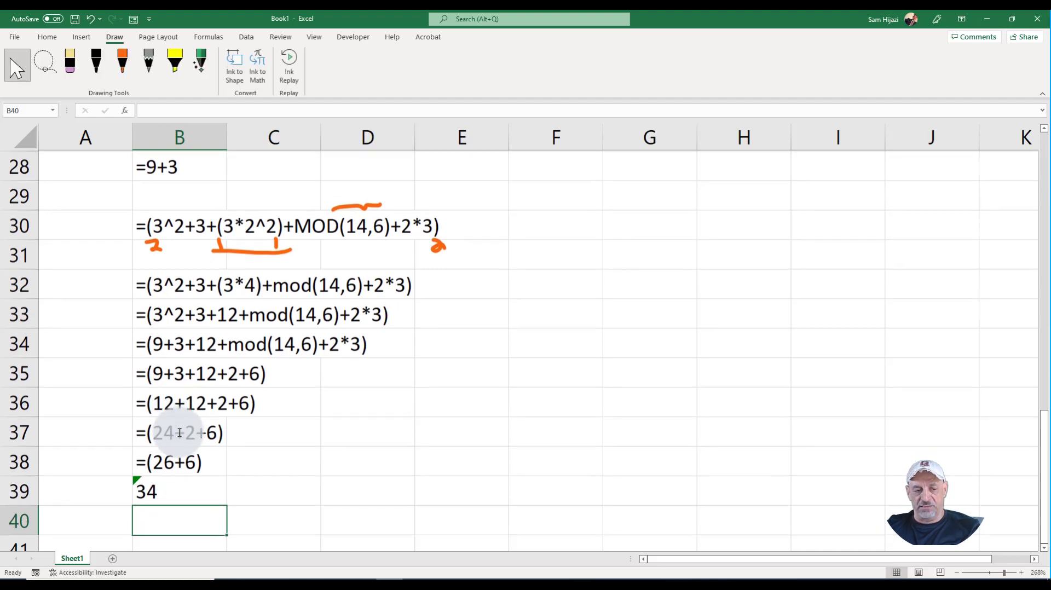
- Turn the text expression in cell B30 into a live formula by removing its leading apostrophe, and compare it with cell B39
double_click(146, 224)
type("'")
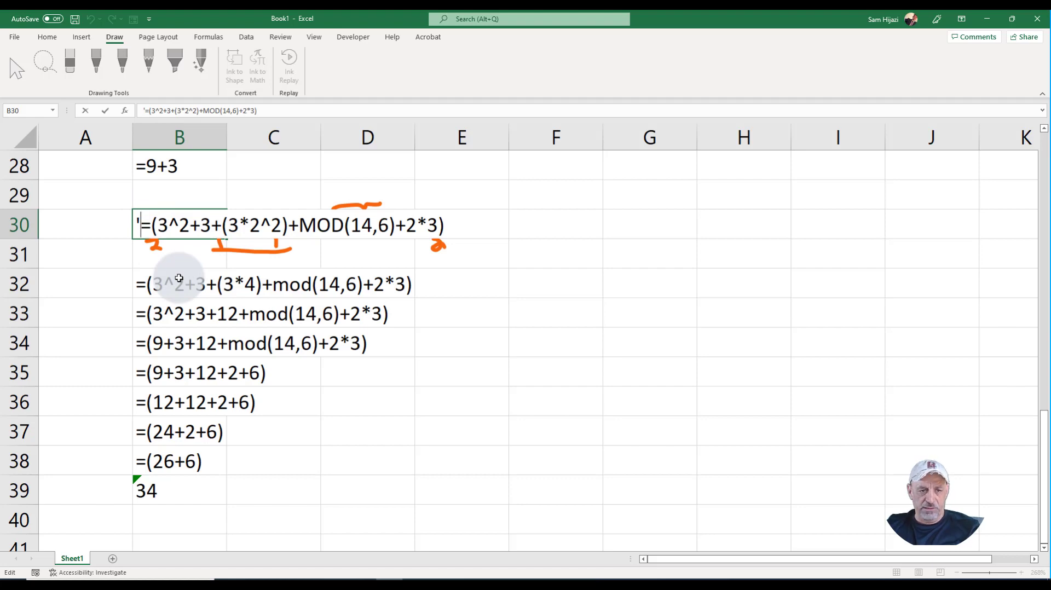
key("BackSpace")
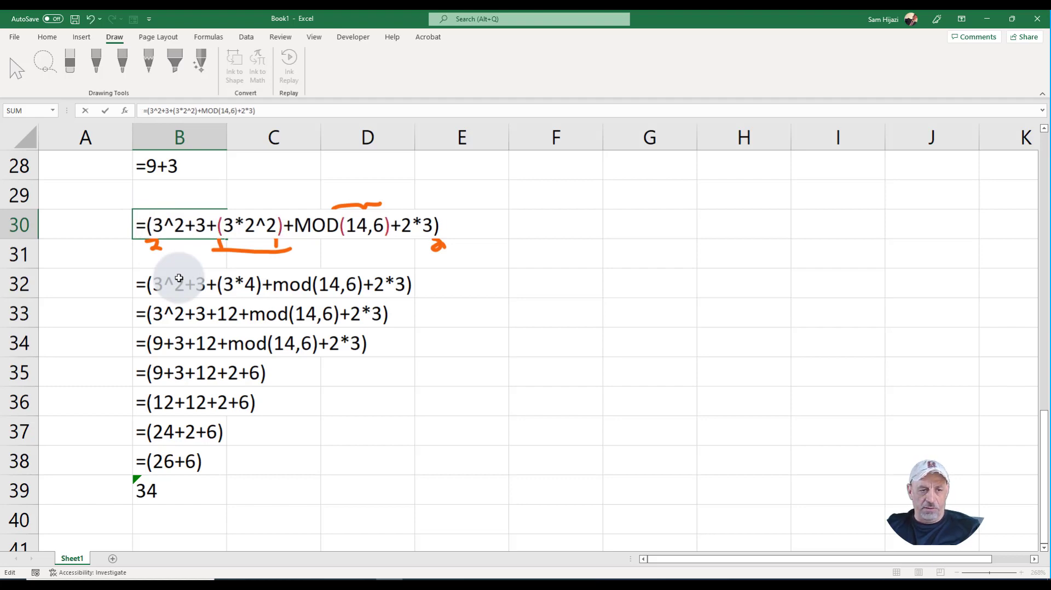
key("Return")
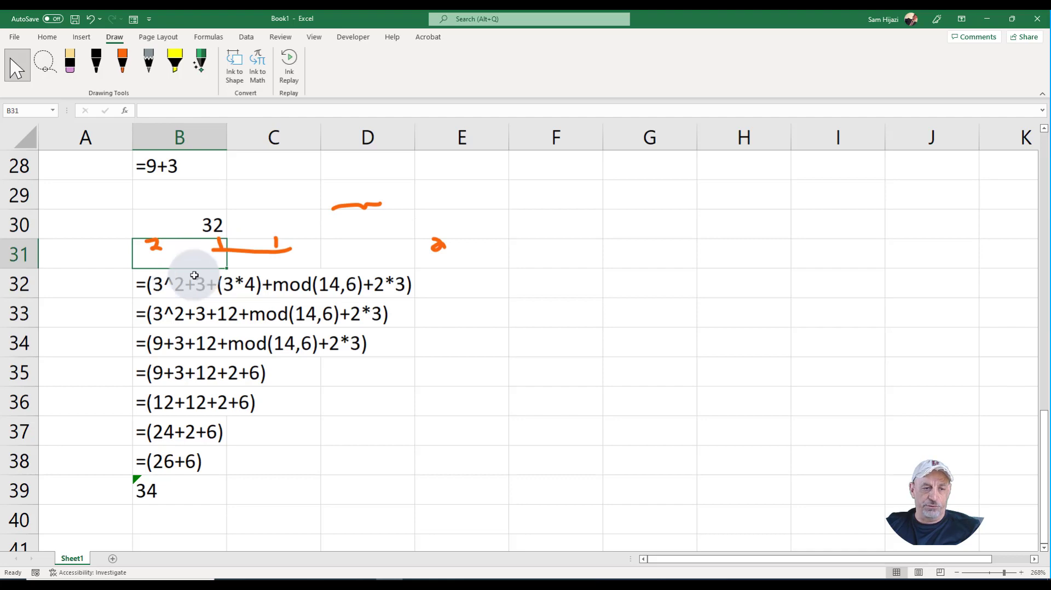
left_click(167, 489)
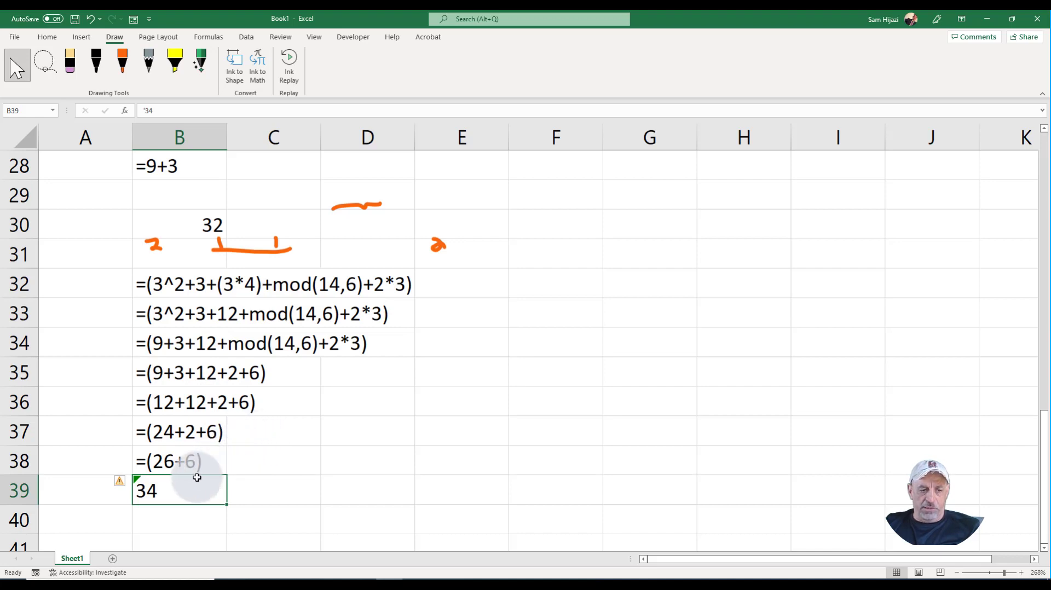
double_click(187, 227)
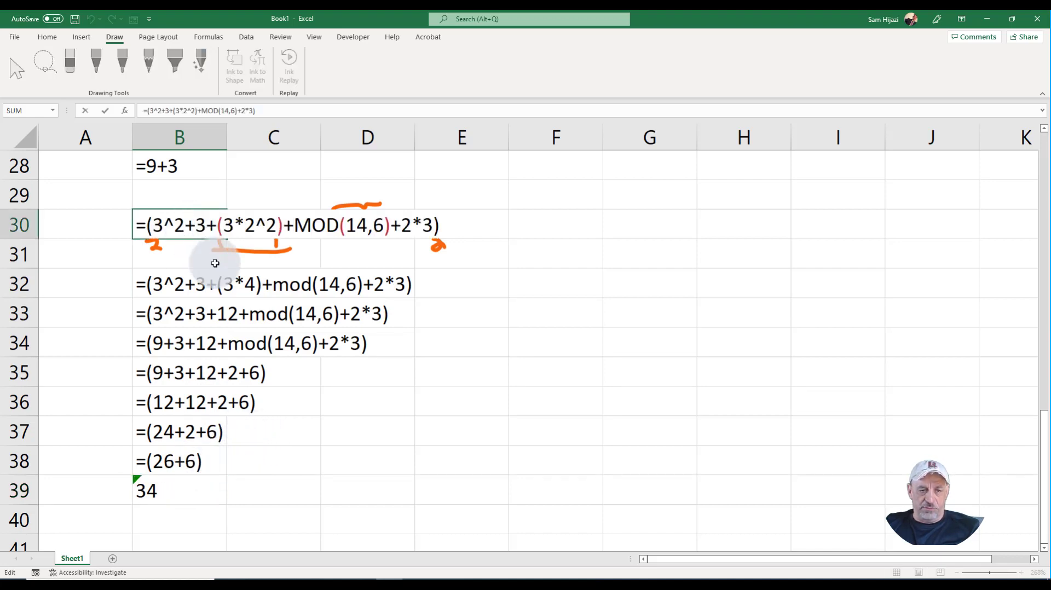
- Correct the final sum in cell B39 to the text '32
double_click(146, 489)
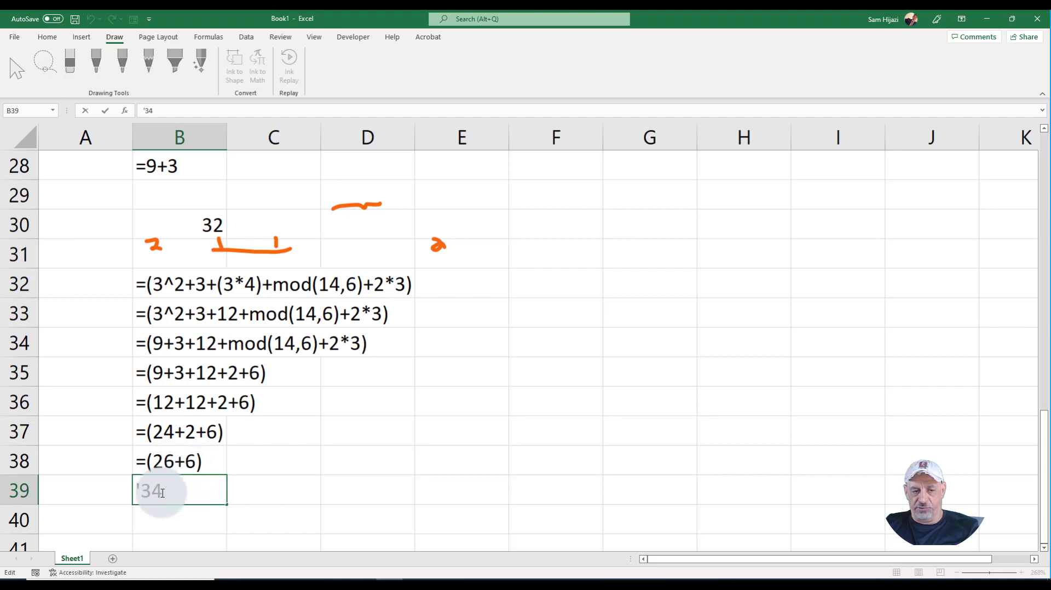
left_click(180, 490)
key("BackSpace")
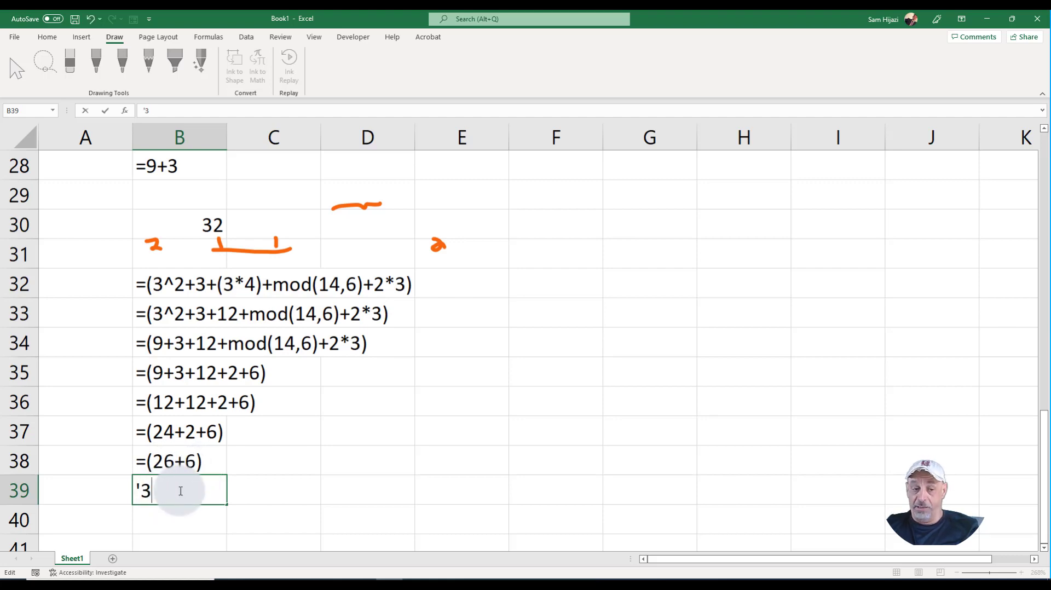
type("2")
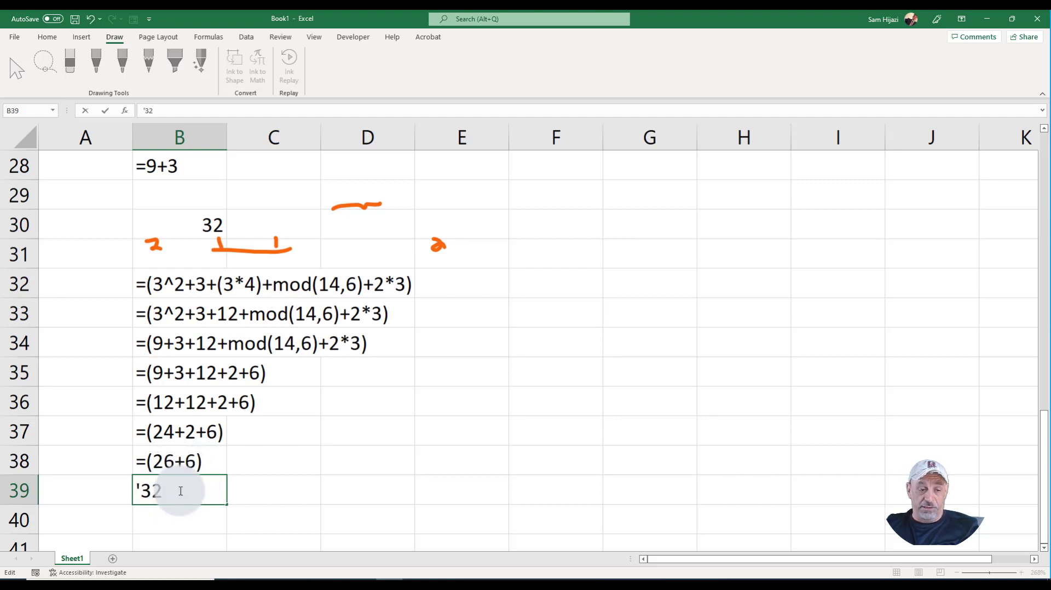
key("Return")
- Enter the formula =26+6 in cell C38, beside the last addition line, to check the sum
left_click(261, 464)
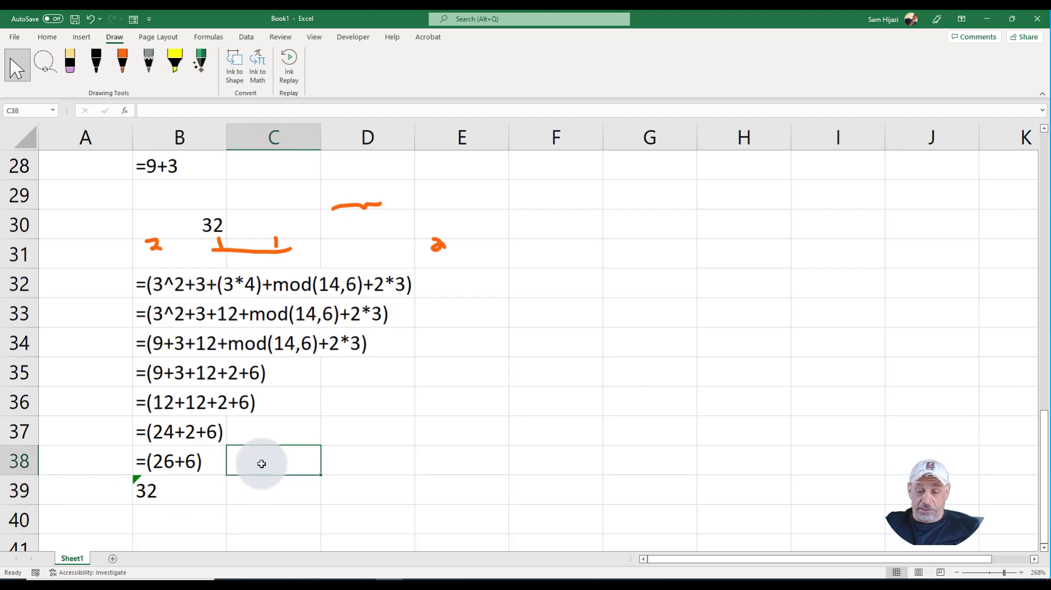
type("=")
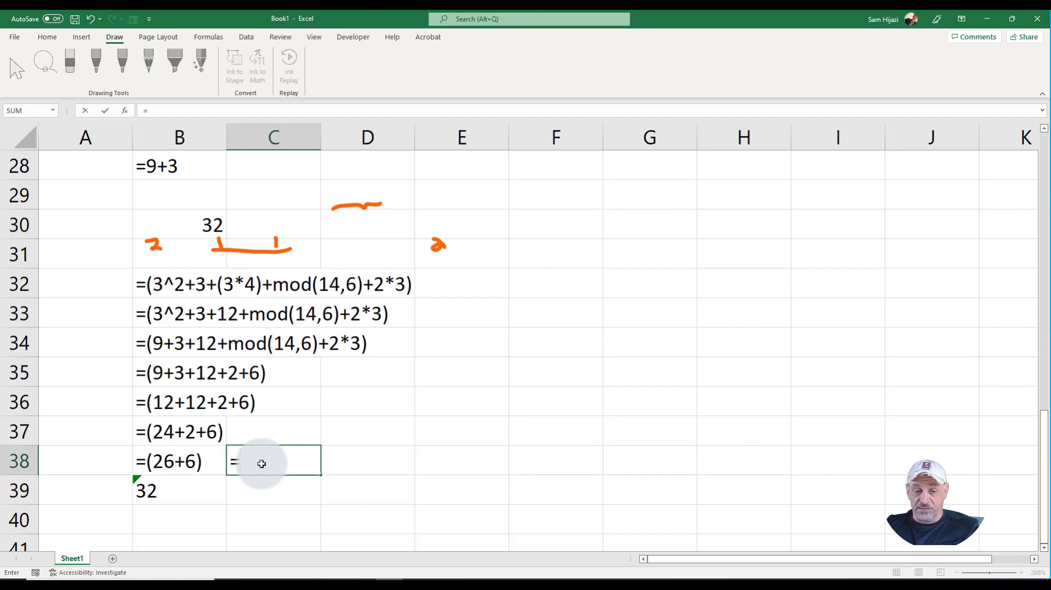
type("2")
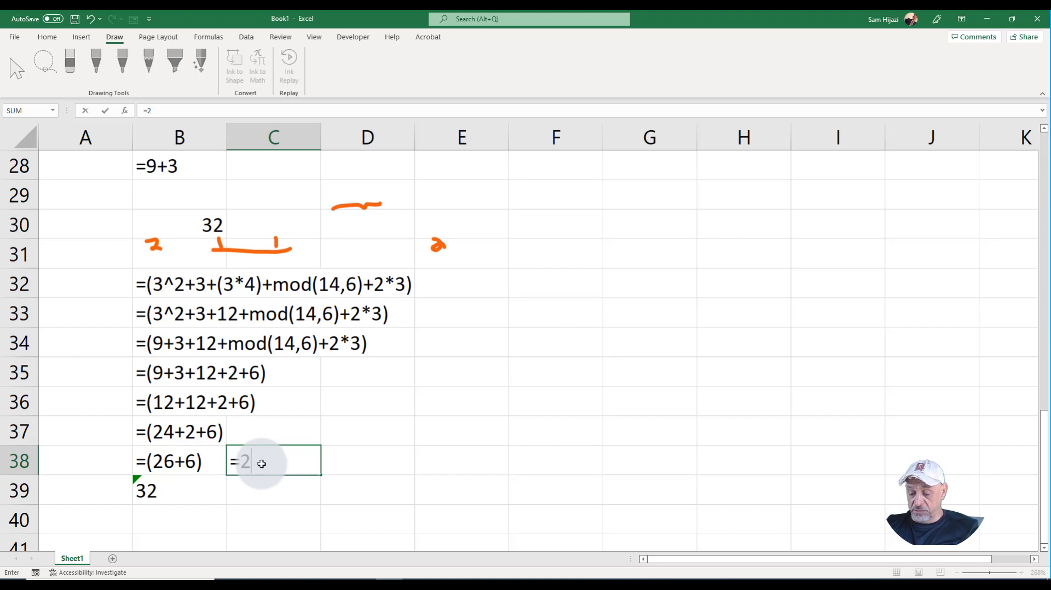
type("6+4")
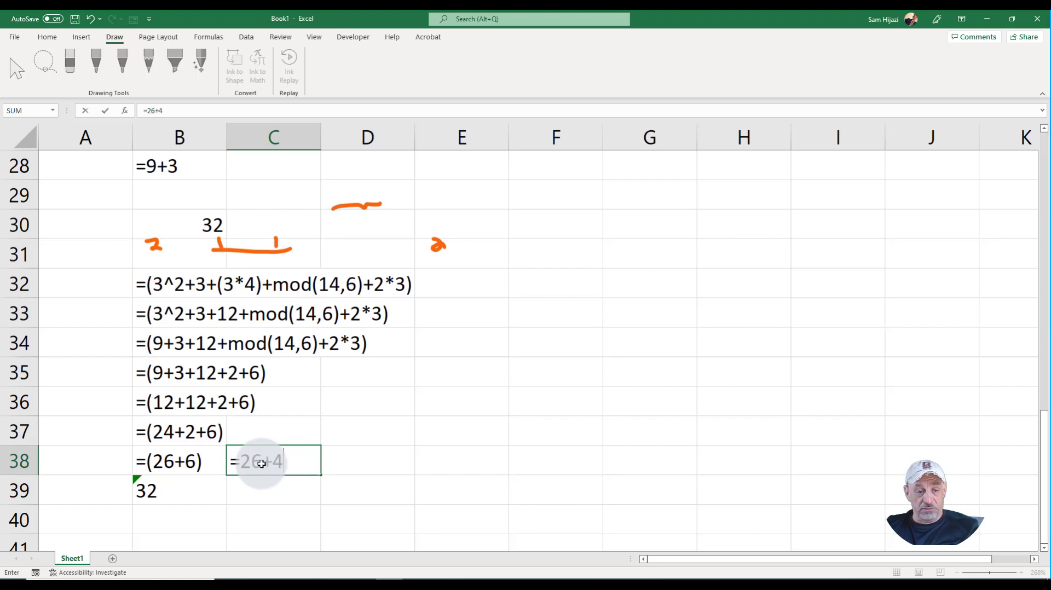
key("BackSpace")
type("5")
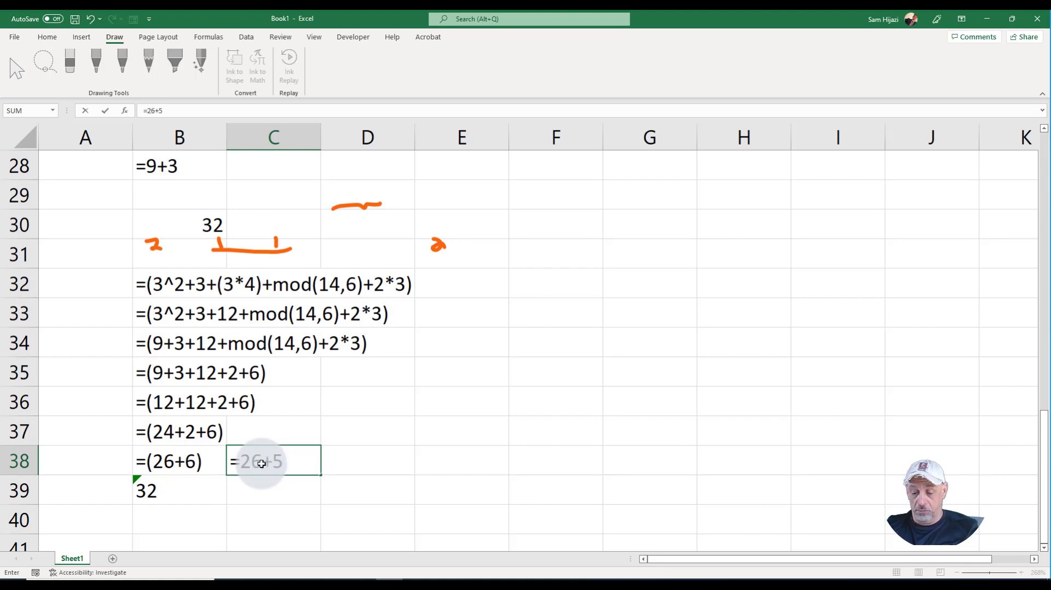
key("Return")
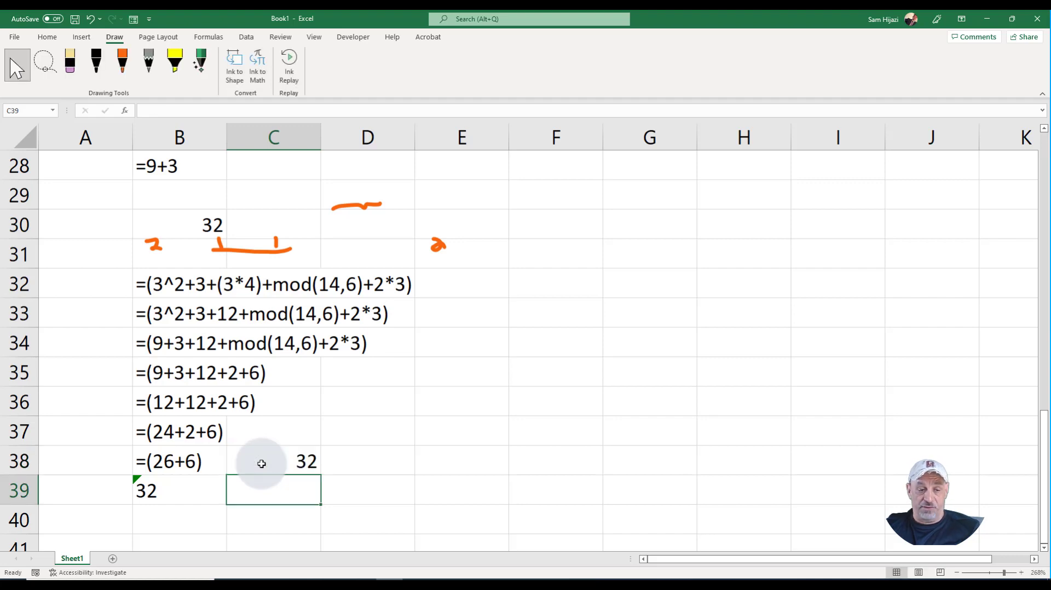
- Turn the formula in cell B30 back into displayed text by adding a leading apostrophe
left_click(181, 463)
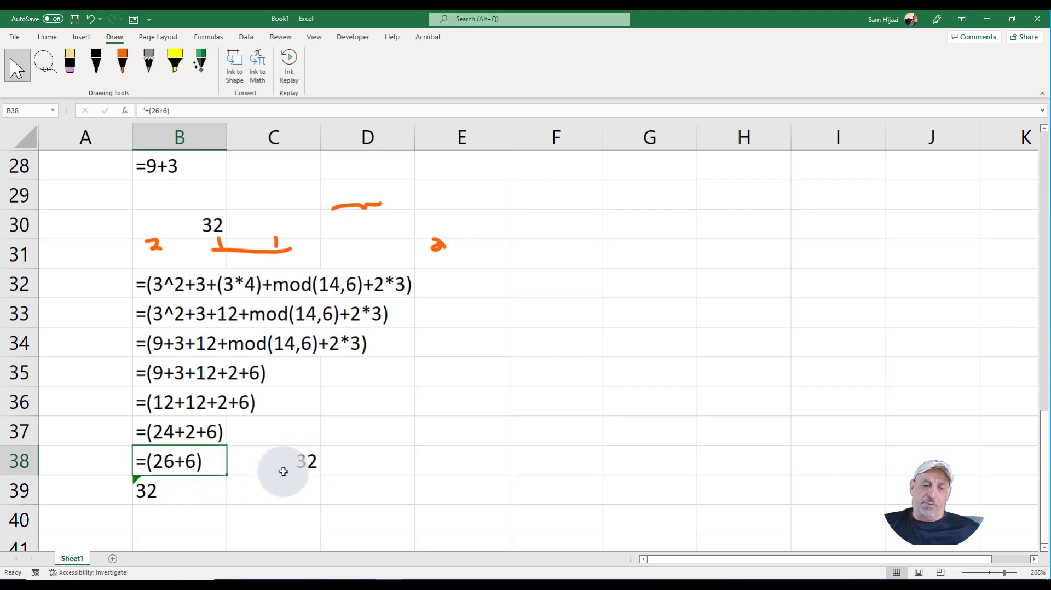
left_click(144, 492)
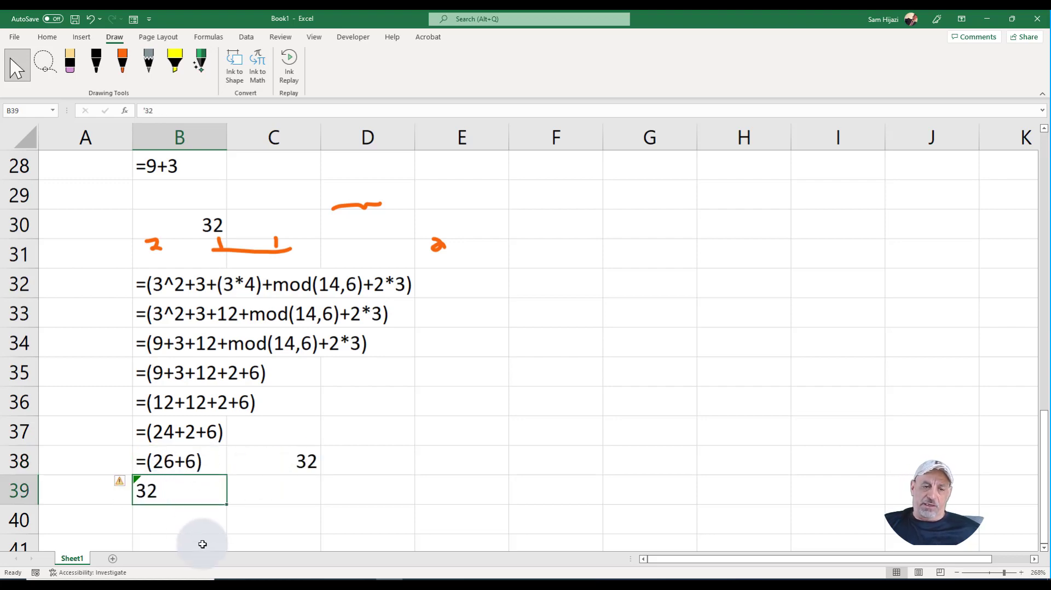
double_click(195, 223)
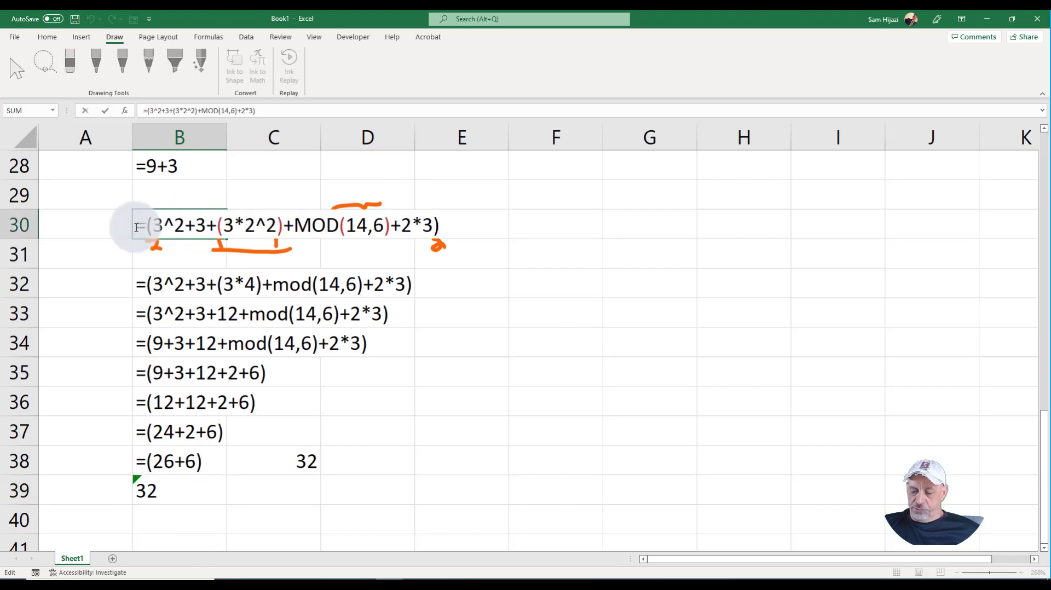
type("'")
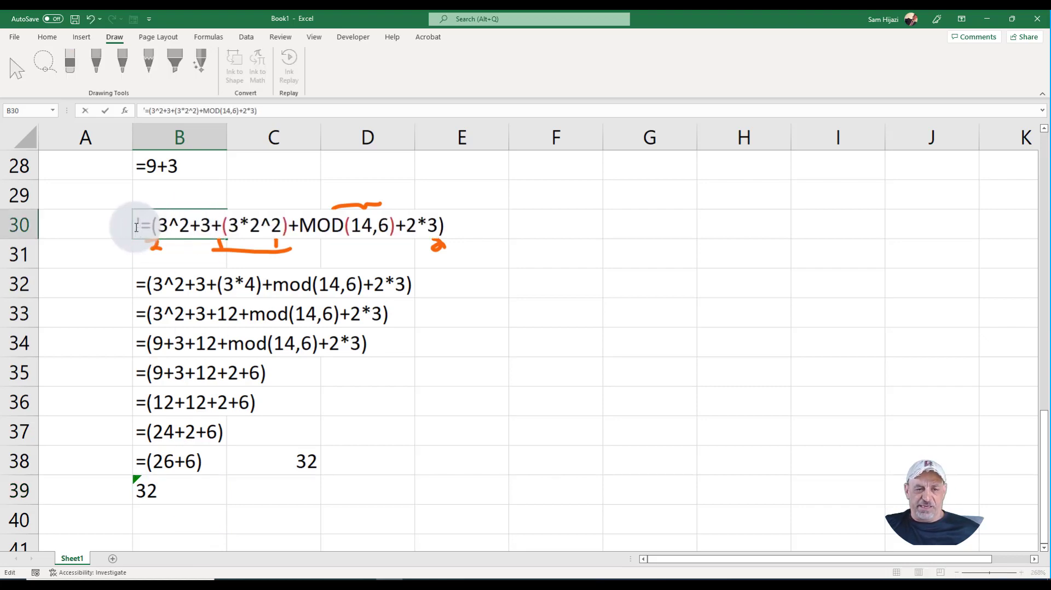
key("Return")
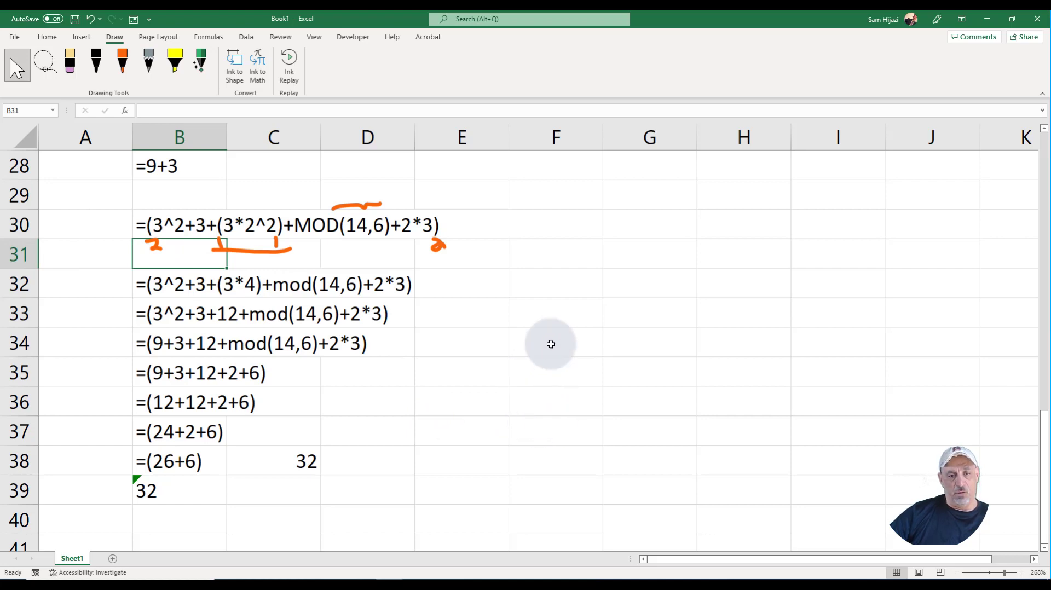
- Begin a nested formula in cell F30 with =(((2^4+mod(3,10)+(4*2-10+20)
left_click(573, 230)
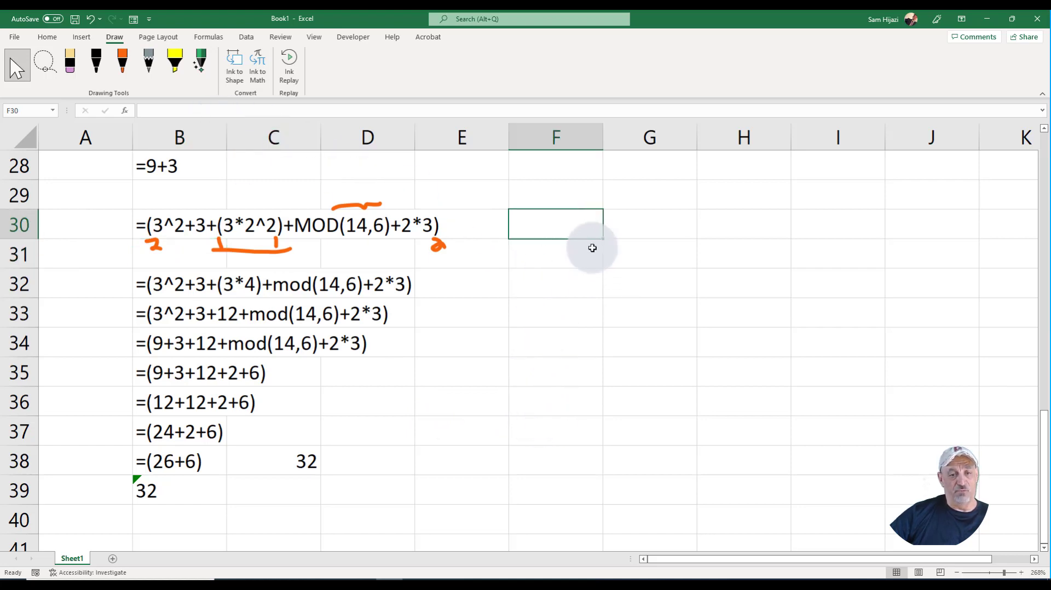
type("=")
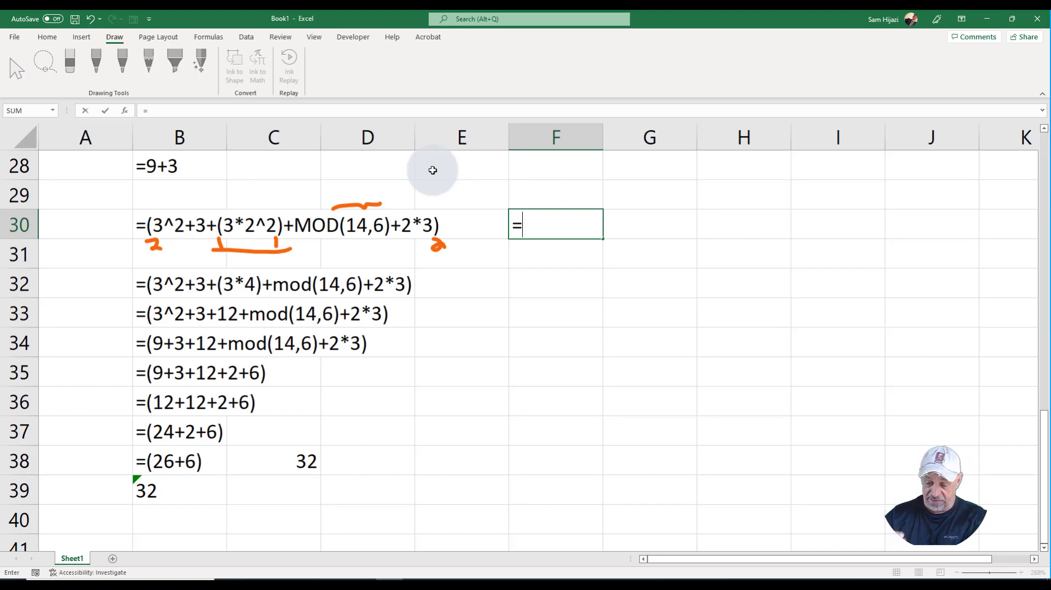
type("(((")
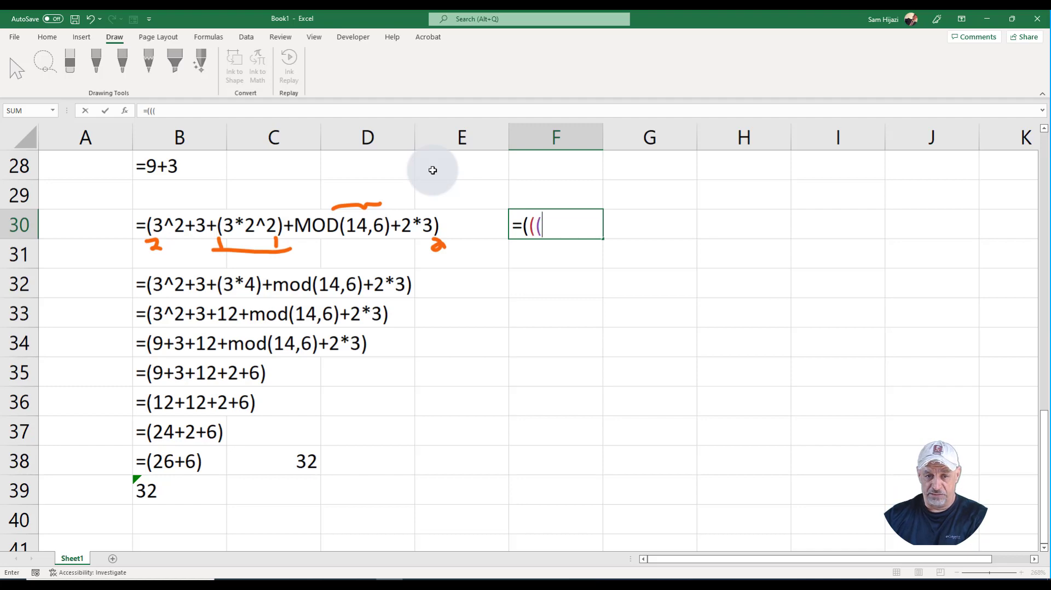
type("2^4")
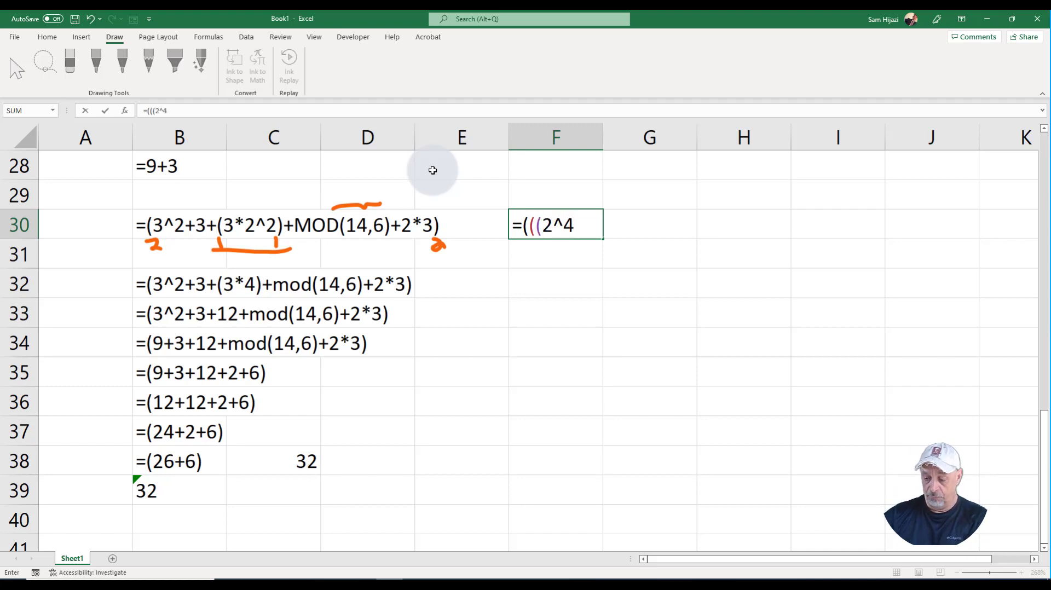
type("+mod(3,")
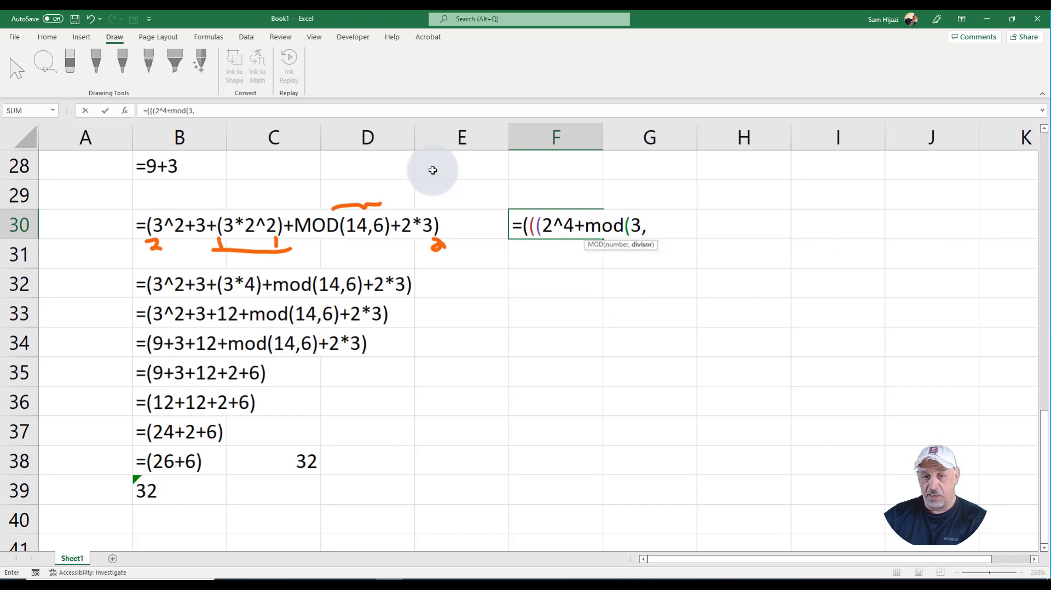
type("10)")
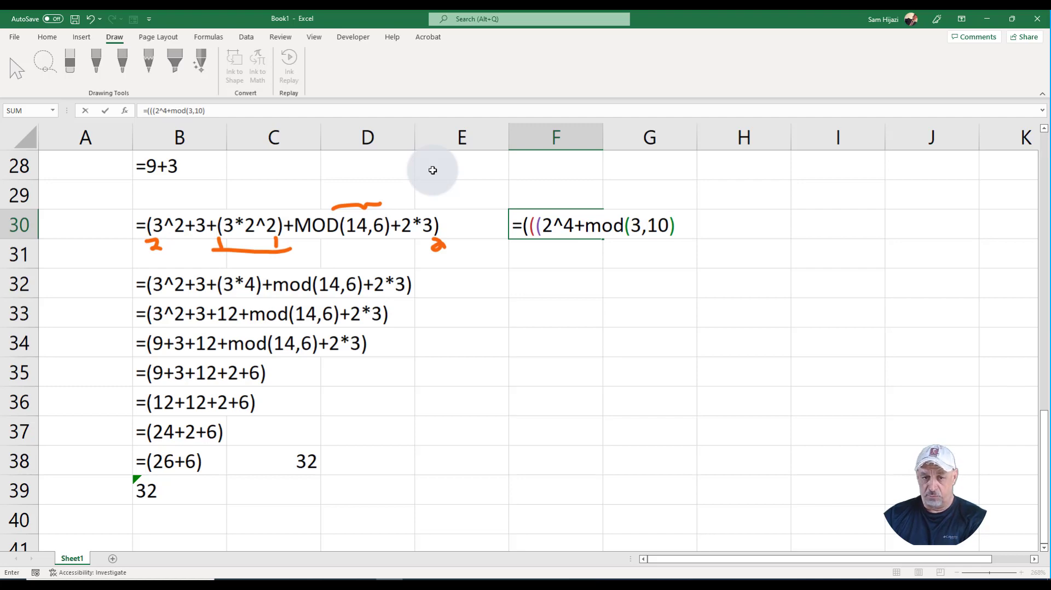
type("+")
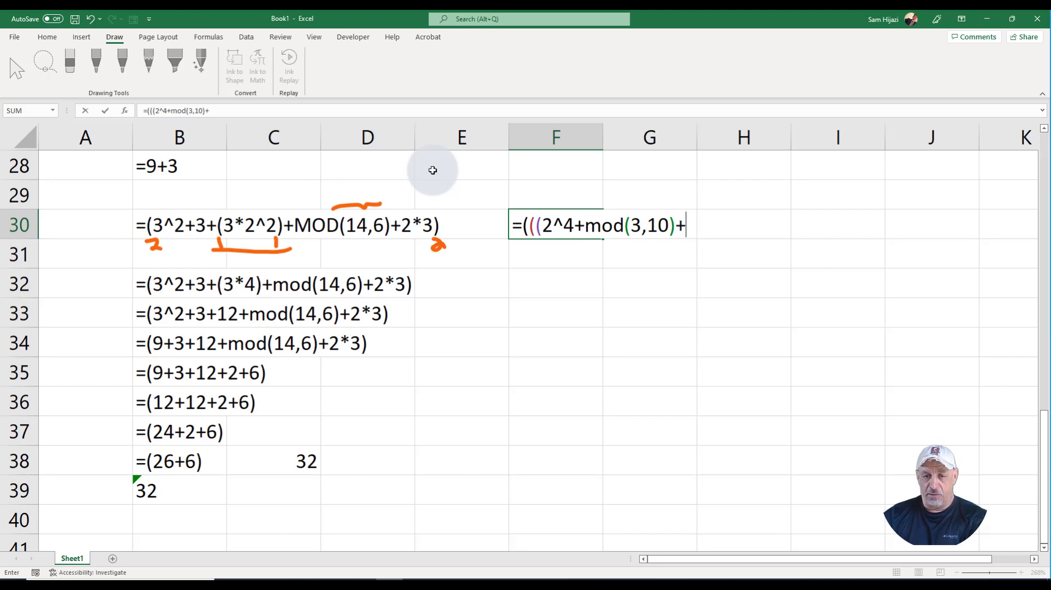
type("*")
key("BackSpace")
type("(")
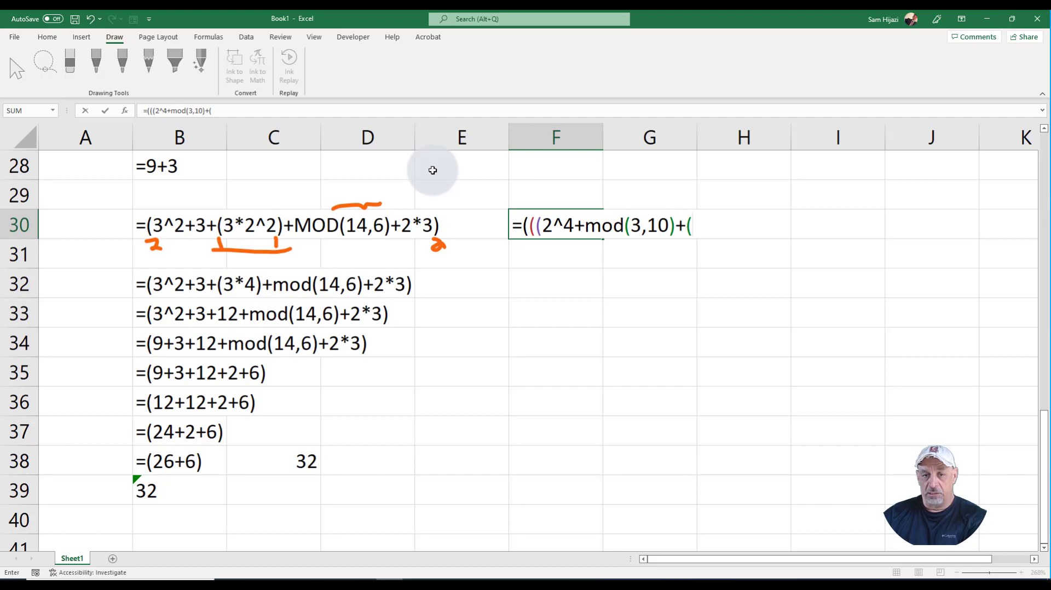
type("4*2")
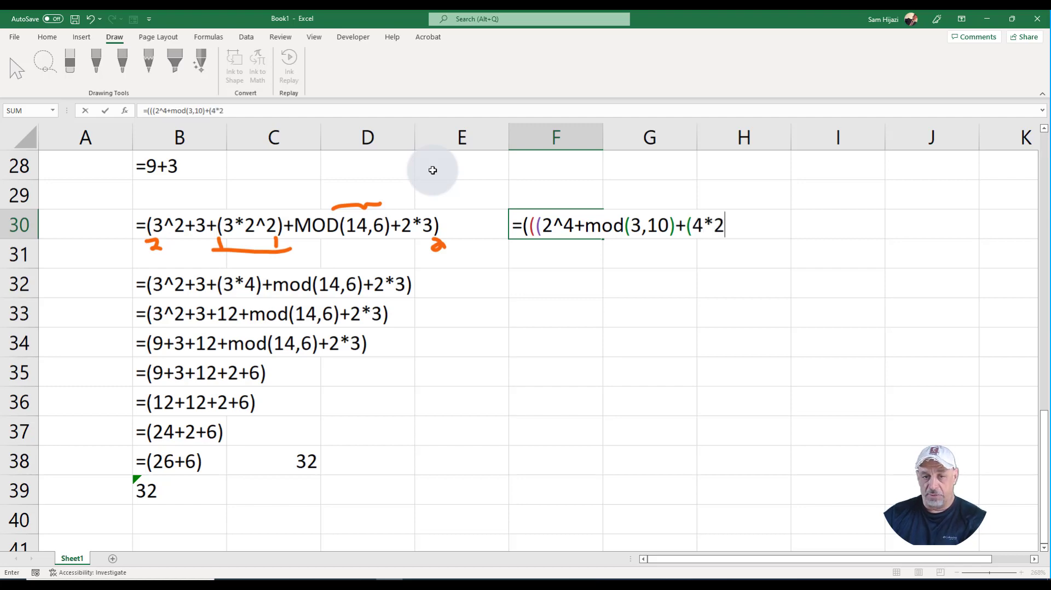
type("-10")
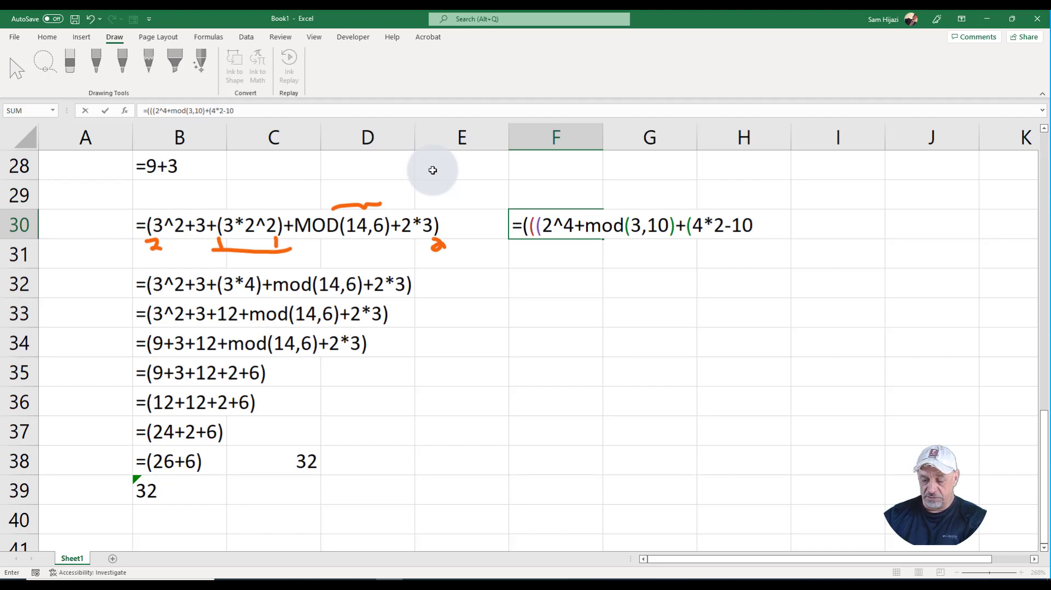
type("+20)")
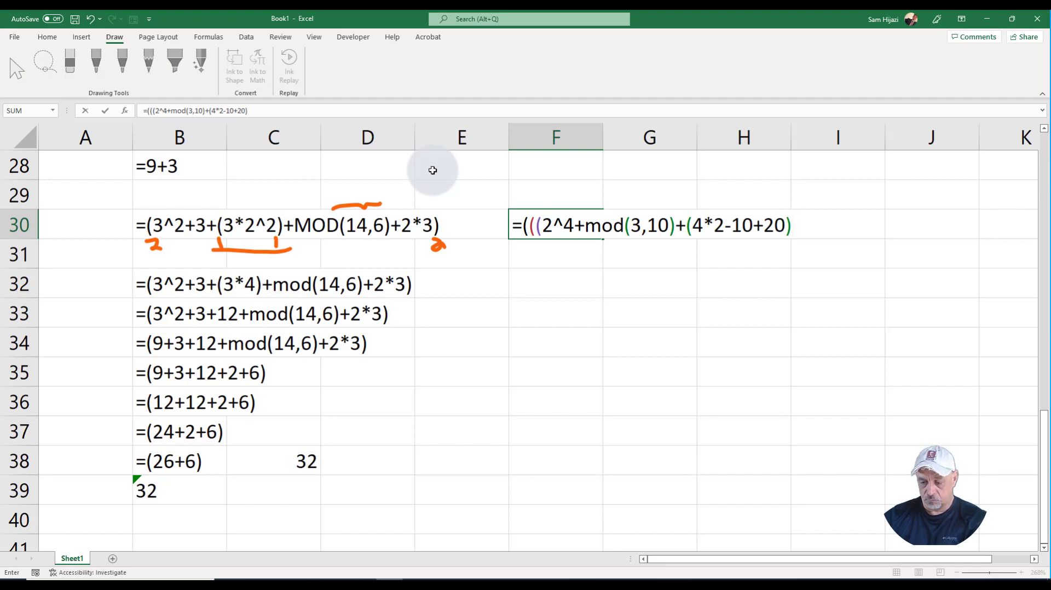
- Complete the formula in cell F30 by appending +3)+2^3)+int(44/10)+2) and enter it
type("+")
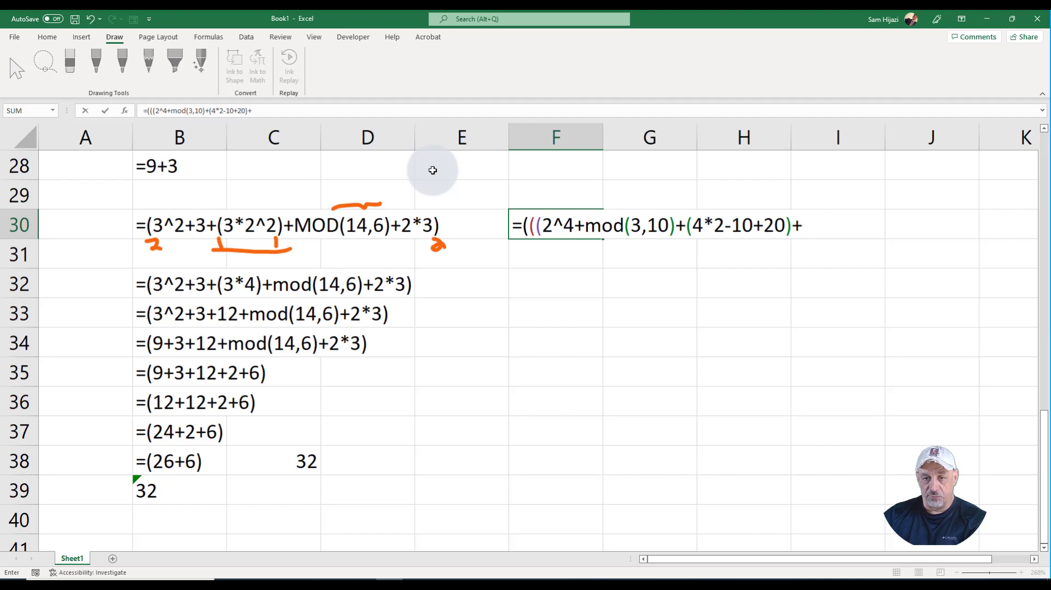
type("3)+")
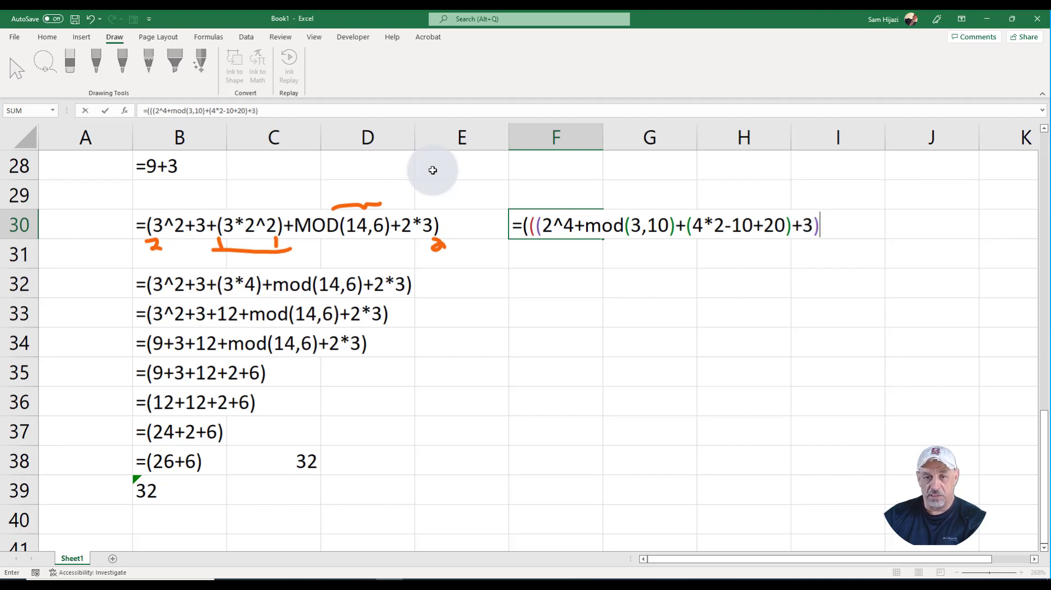
type("2^")
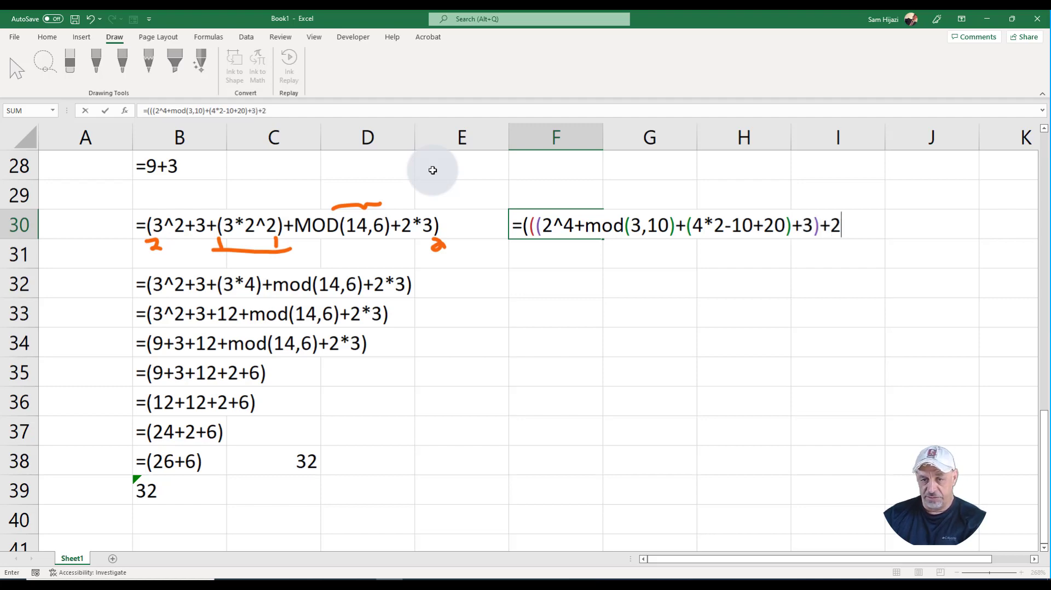
type("3")
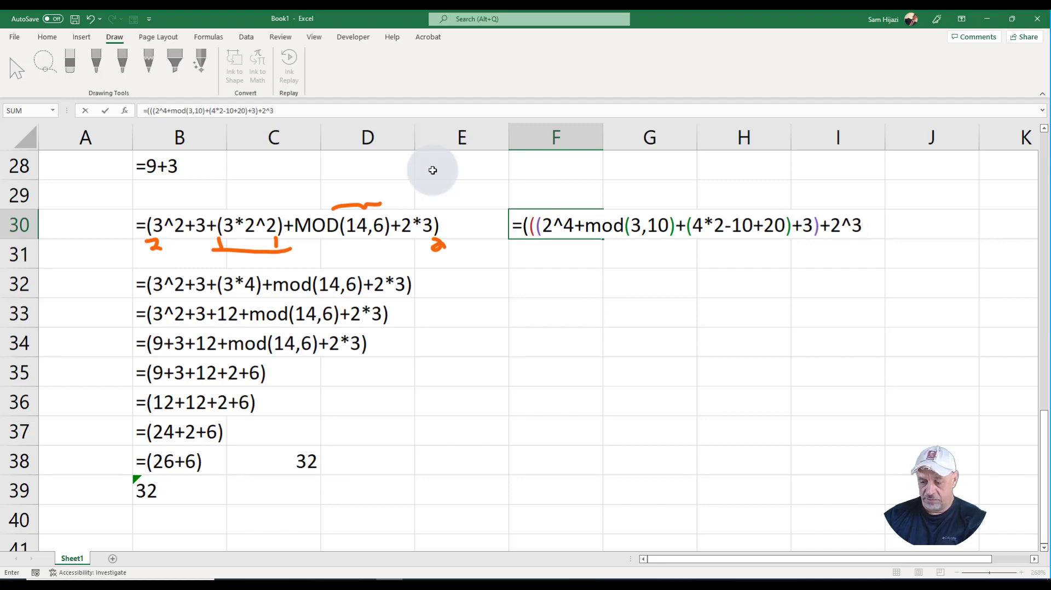
type(")")
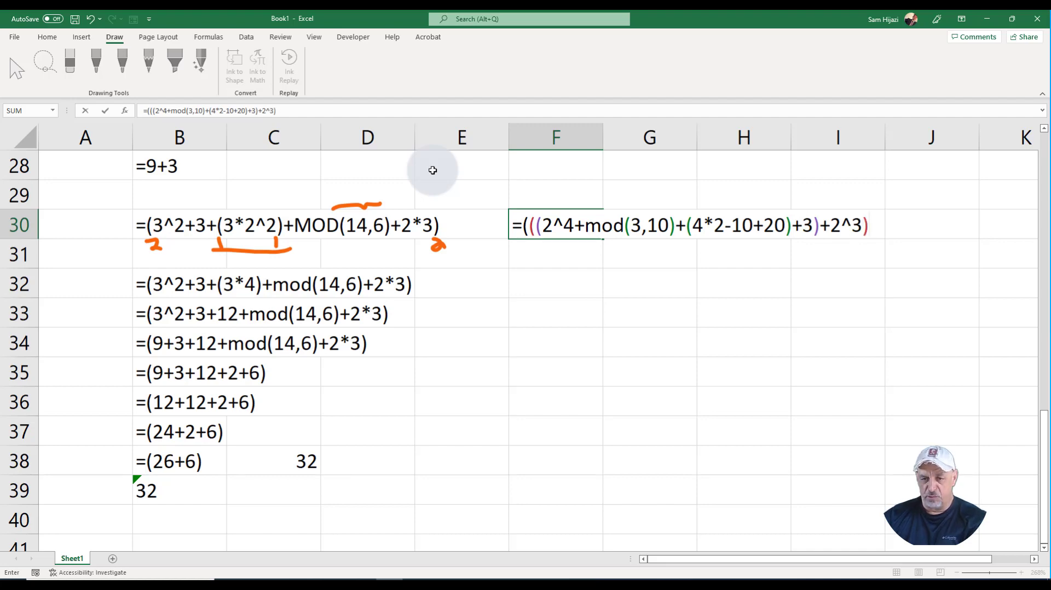
type("+")
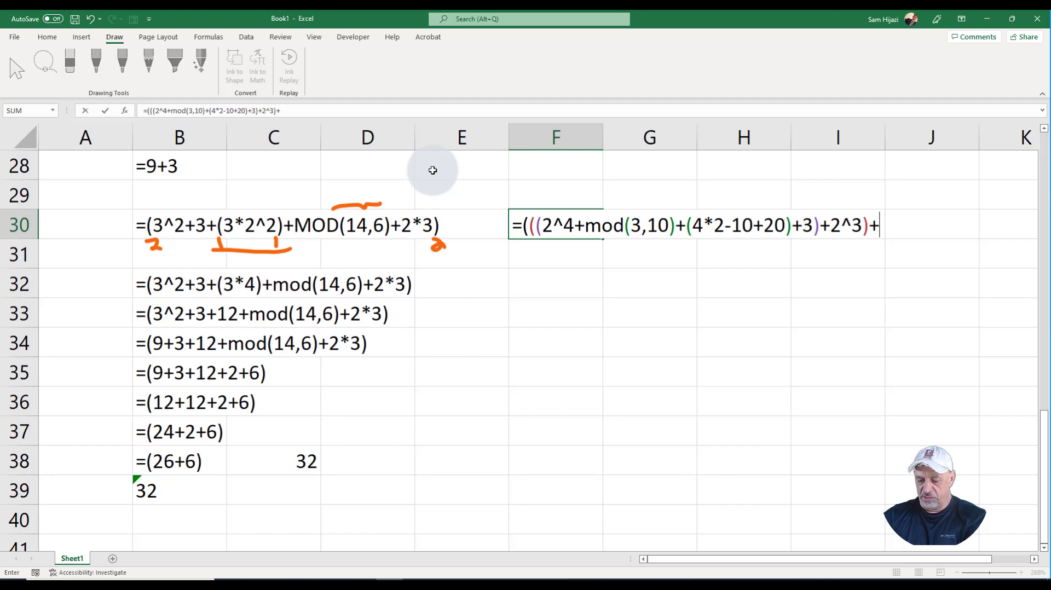
type("int")
type("(")
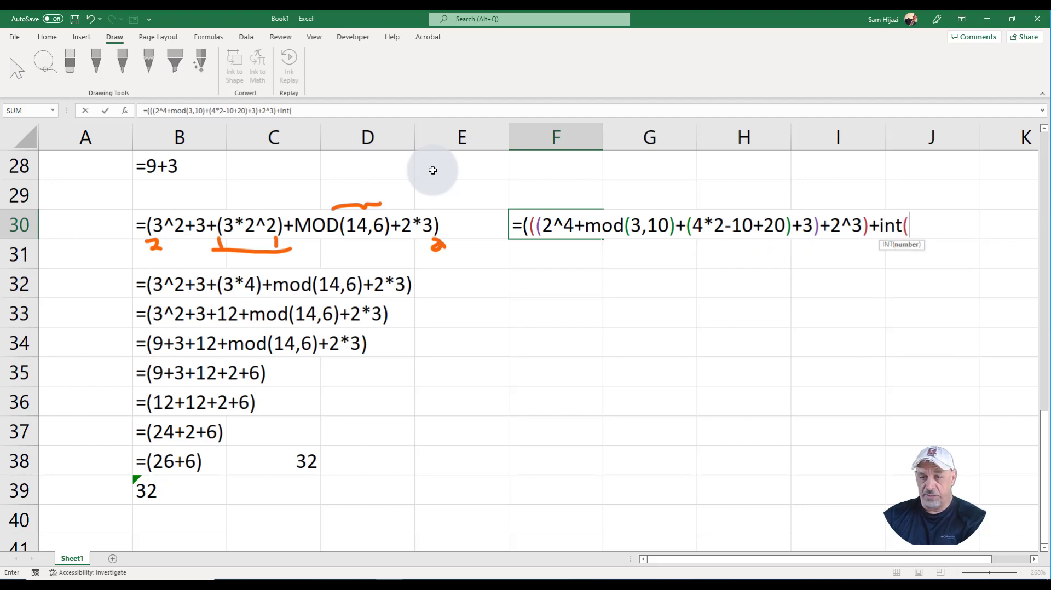
type("44/10)")
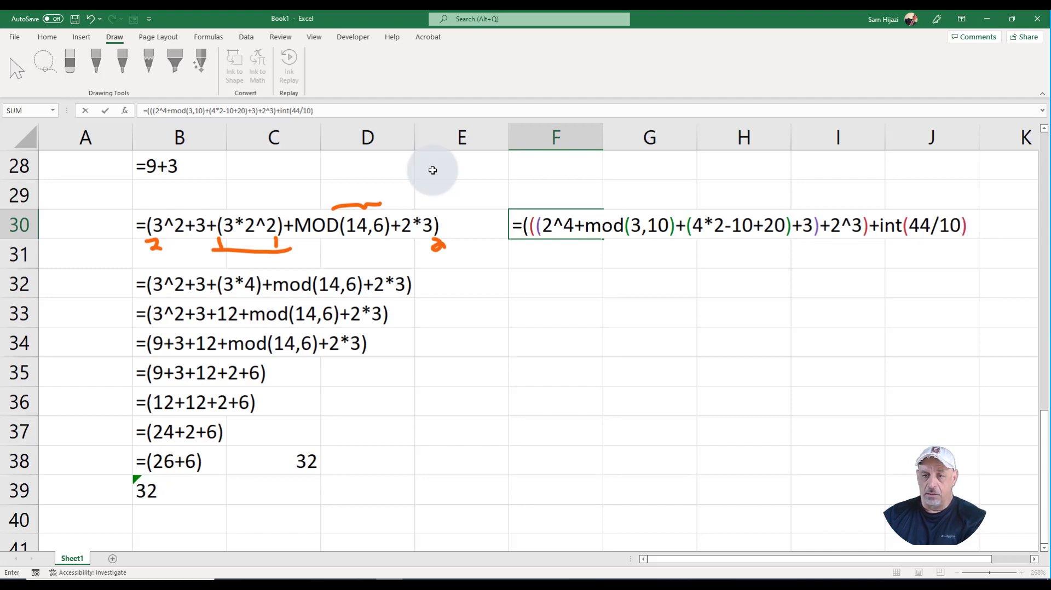
type("+2)")
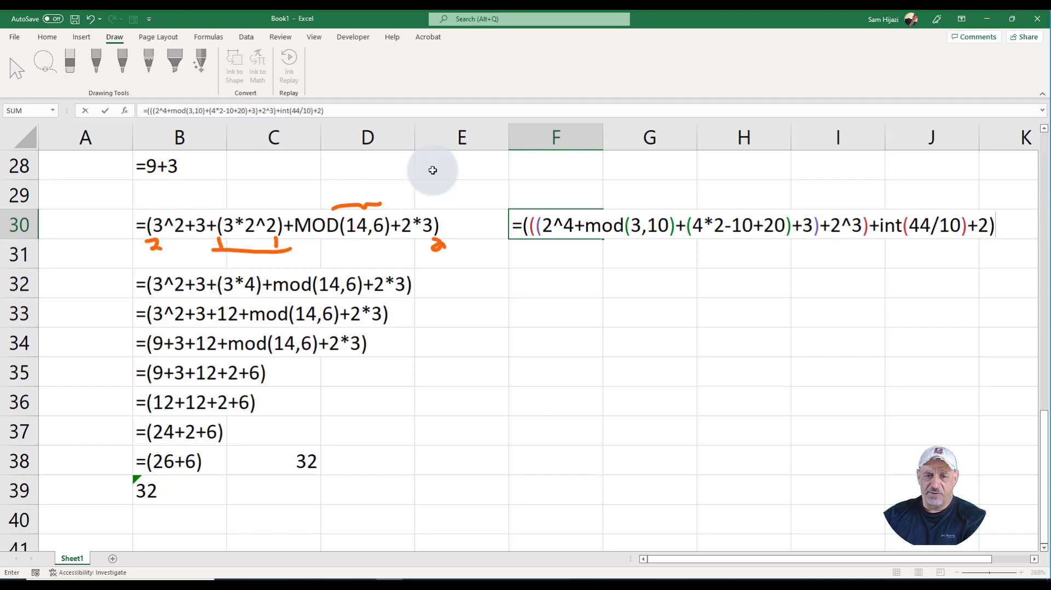
key("Return")
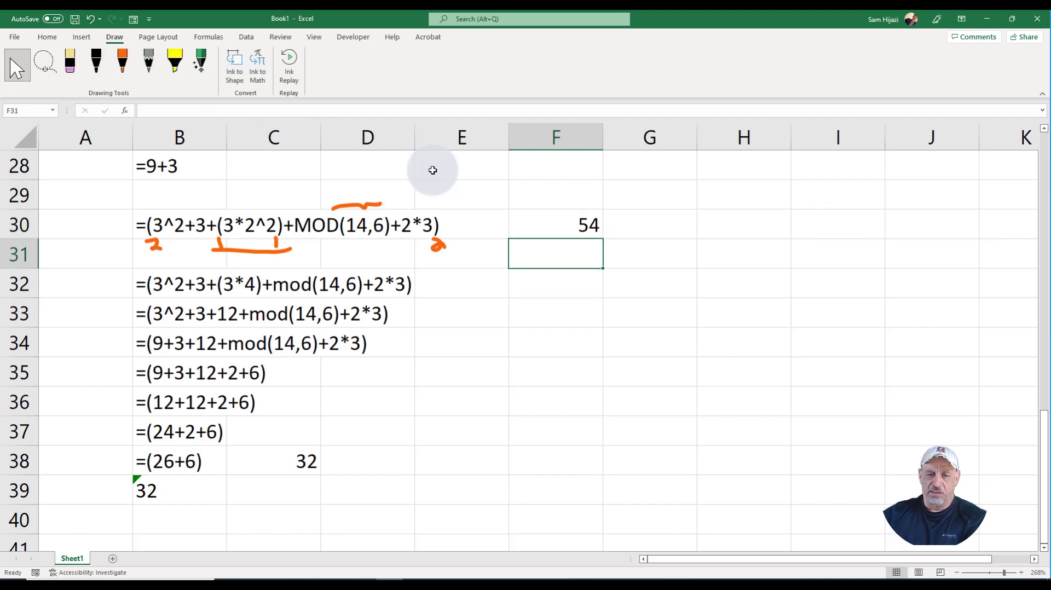
- Turn the nested formula in cell F30 into displayed text by adding a leading apostrophe, and move to cell B41
double_click(523, 221)
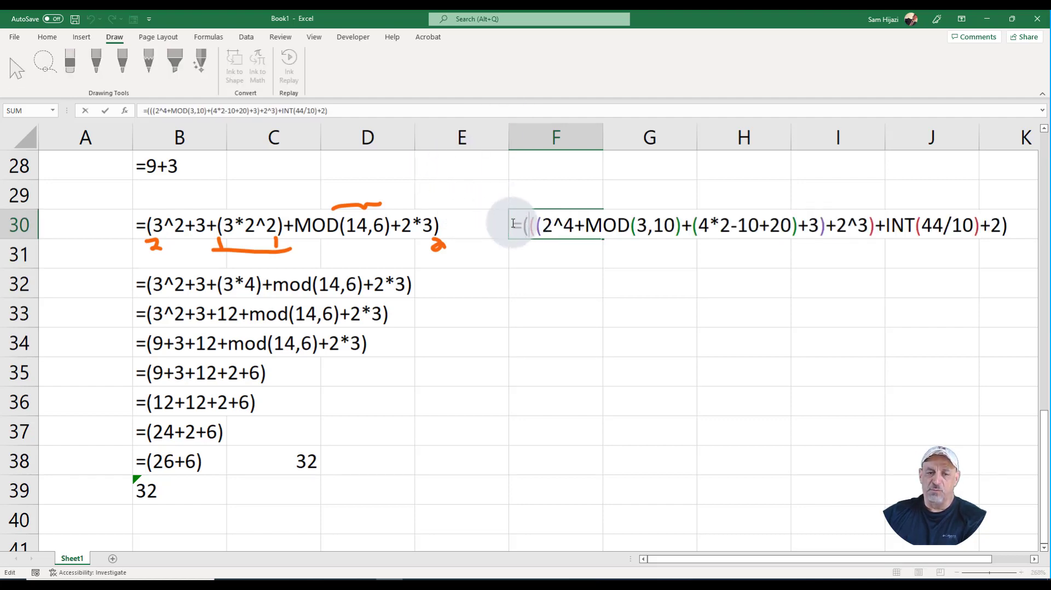
left_click(513, 223)
type("'")
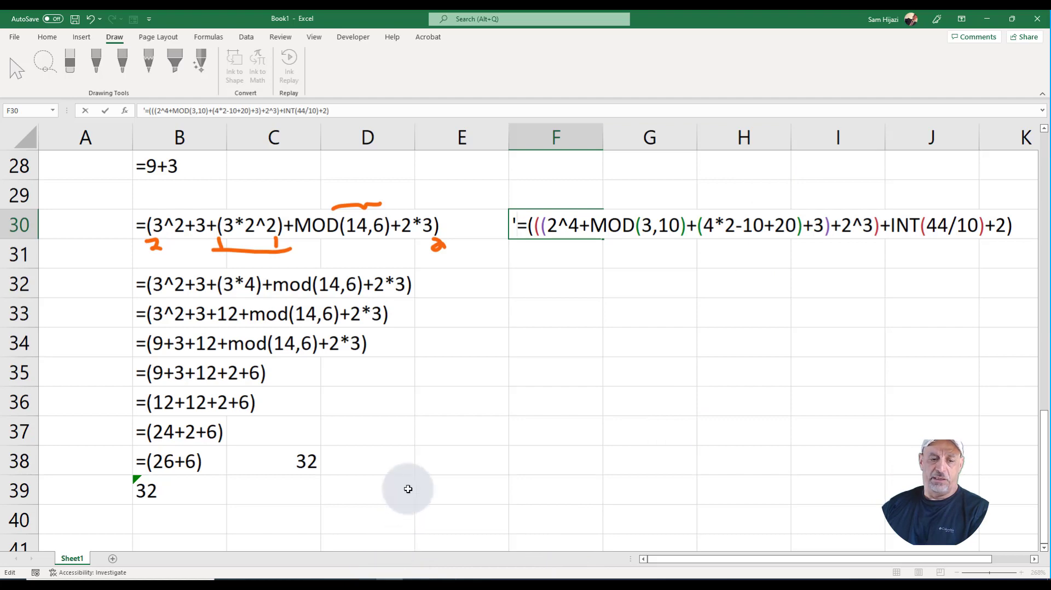
scroll(409, 489, "down", 2)
scroll(408, 489, "down", 2)
scroll(409, 490, "up", 2)
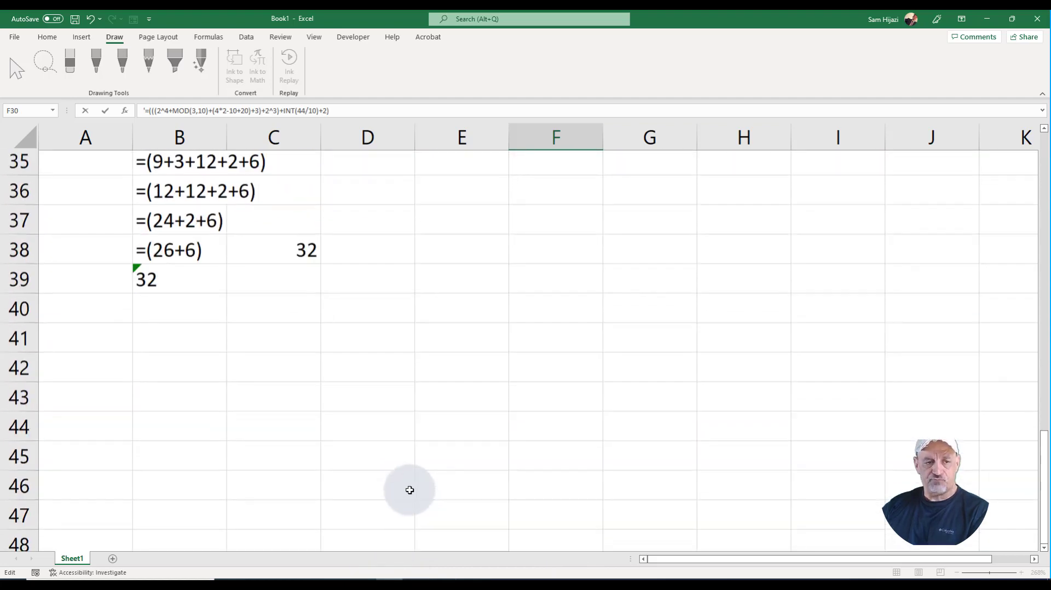
scroll(411, 490, "down", 1)
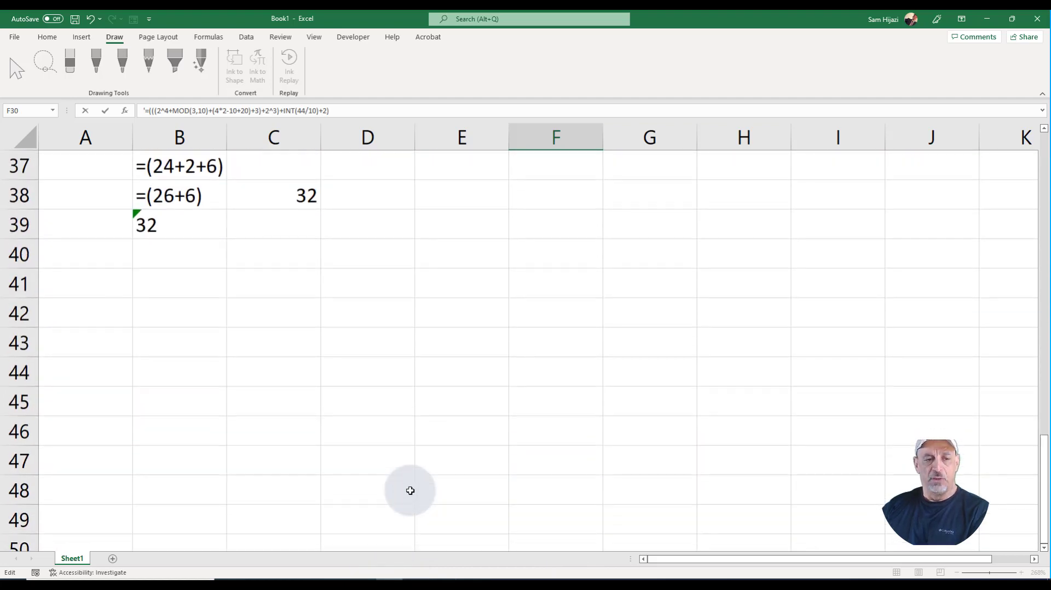
left_click(178, 287)
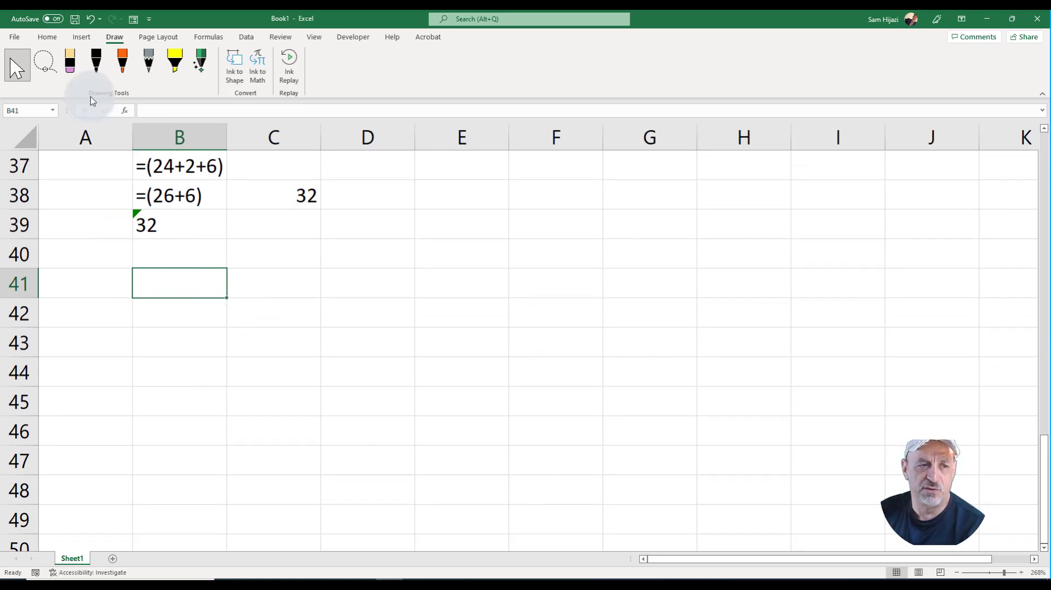
- Handwrite the volume formula v = 1/3 π h r² in black ink across columns C to E at row 41
left_click(95, 63)
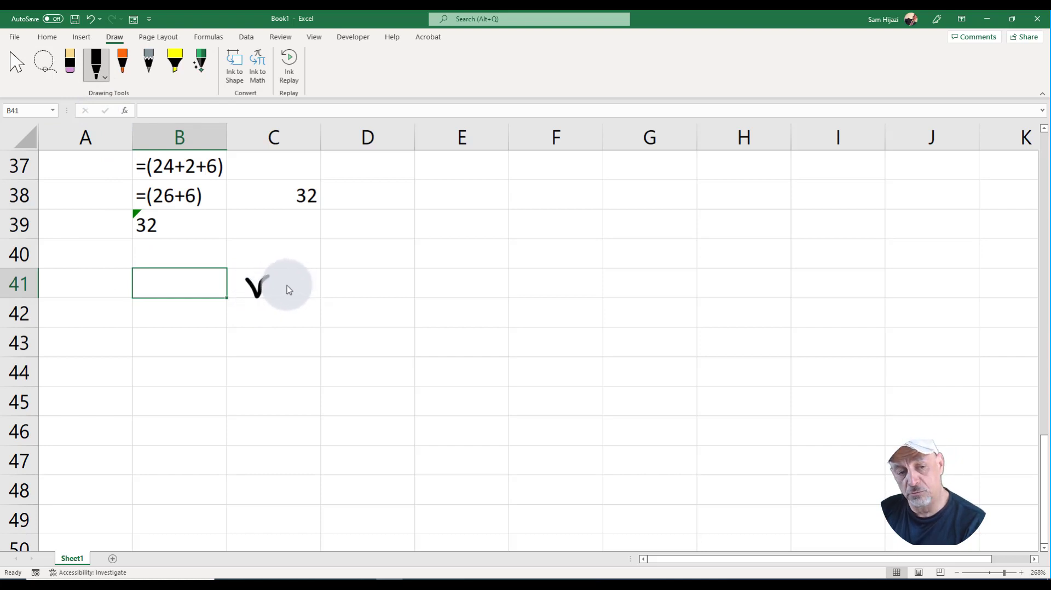
mouse_move(286, 284)
left_mouse_down()
mouse_move(326, 279)
mouse_move(331, 299)
mouse_move(365, 290)
mouse_move(355, 307)
left_mouse_up()
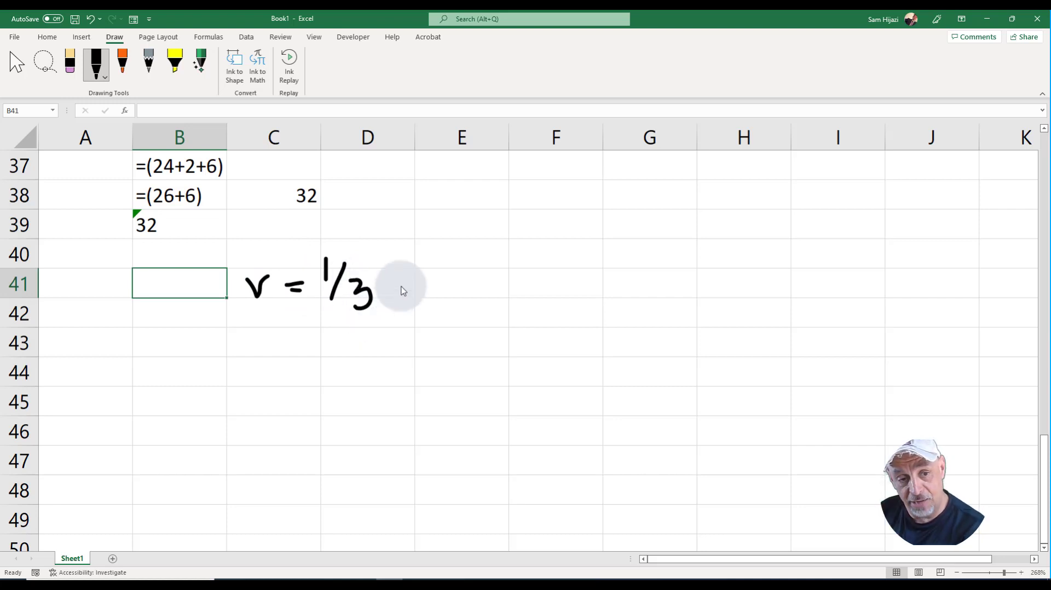
mouse_move(393, 278)
left_mouse_down()
mouse_move(394, 296)
mouse_move(423, 282)
left_mouse_up()
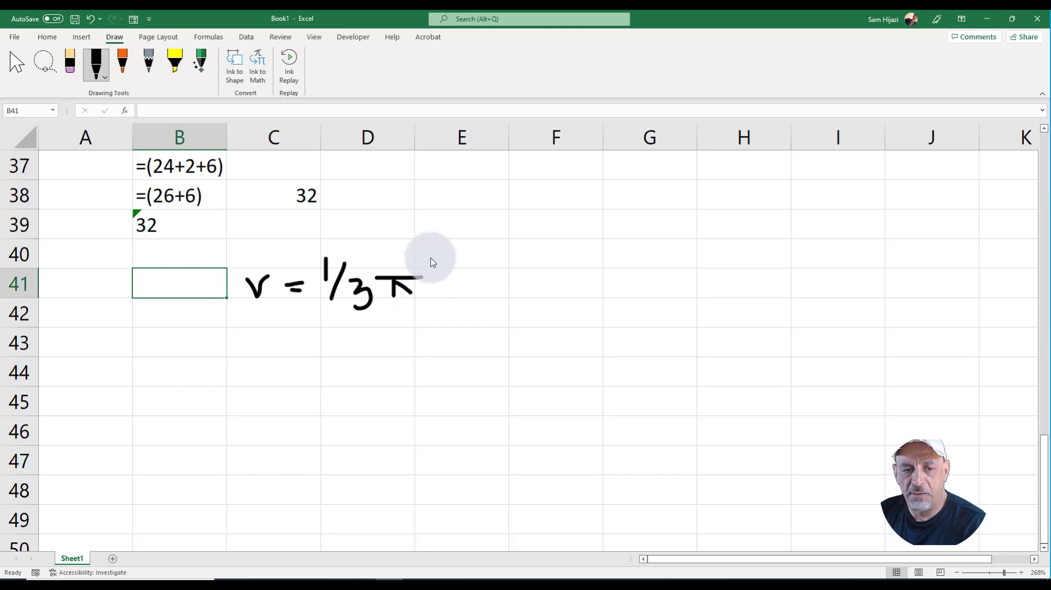
mouse_move(429, 258)
left_mouse_down()
mouse_move(438, 296)
mouse_move(455, 301)
mouse_move(480, 301)
mouse_move(493, 277)
mouse_move(487, 262)
mouse_move(509, 265)
left_mouse_up()
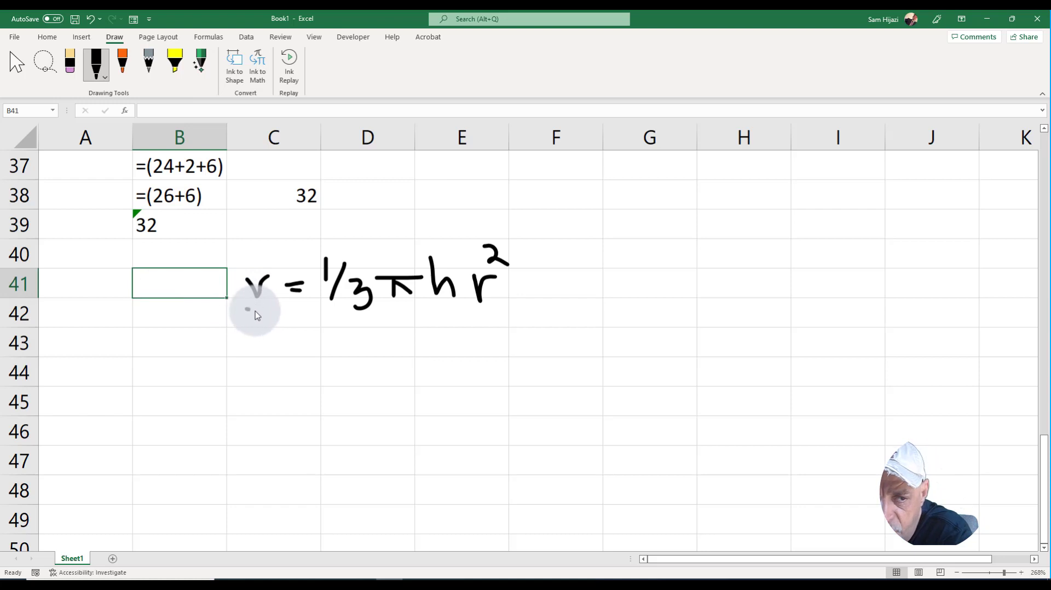
- Underline the handwritten volume formula and circle it in black ink
left_click_drag(255, 311, 504, 314)
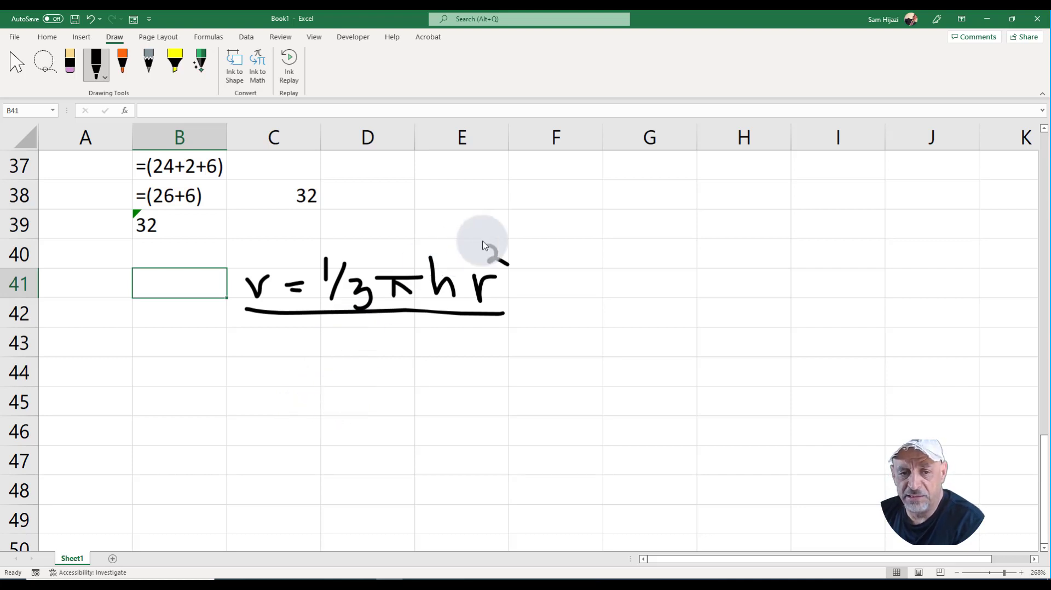
mouse_move(497, 231)
left_mouse_down()
mouse_move(367, 215)
mouse_move(242, 265)
mouse_move(248, 309)
mouse_move(391, 337)
mouse_move(512, 318)
mouse_move(512, 235)
mouse_move(497, 228)
left_mouse_up()
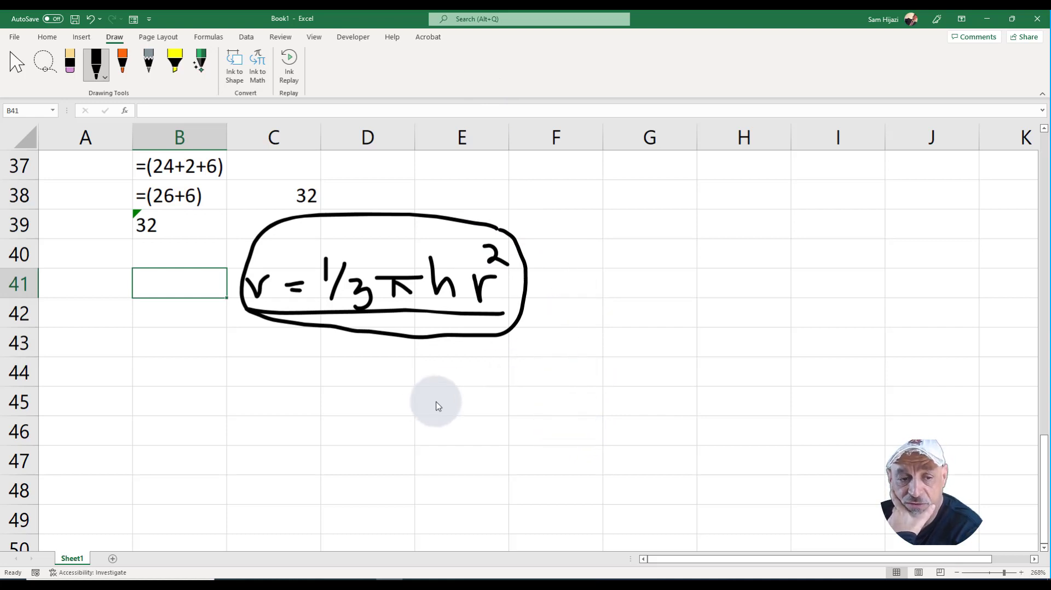
left_click(17, 64)
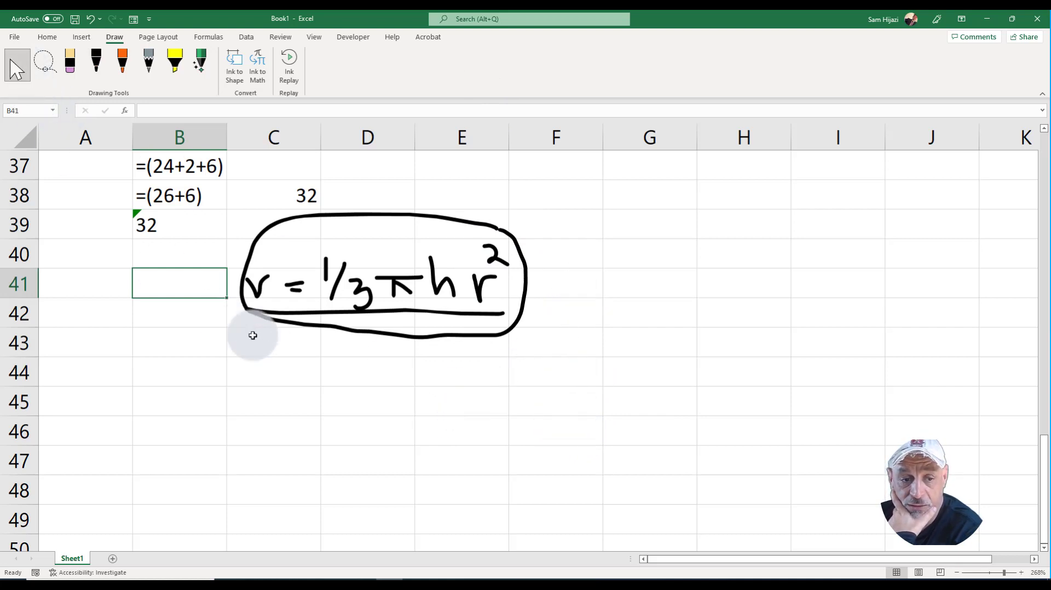
- Enter the value 5 in cell D45, below the circled volume formula
left_click(377, 390)
type("5")
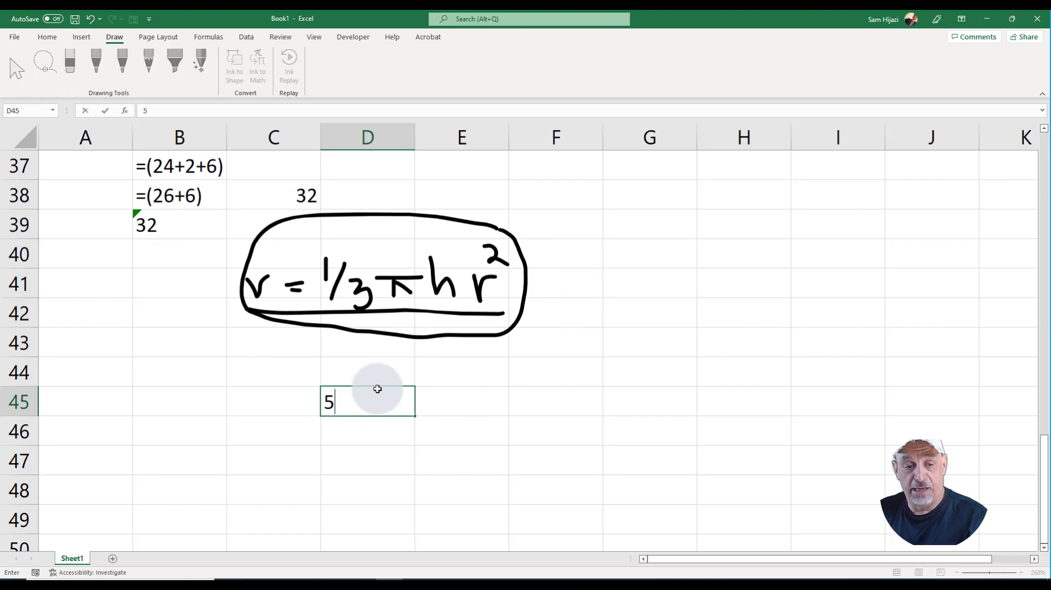
left_click(470, 389)
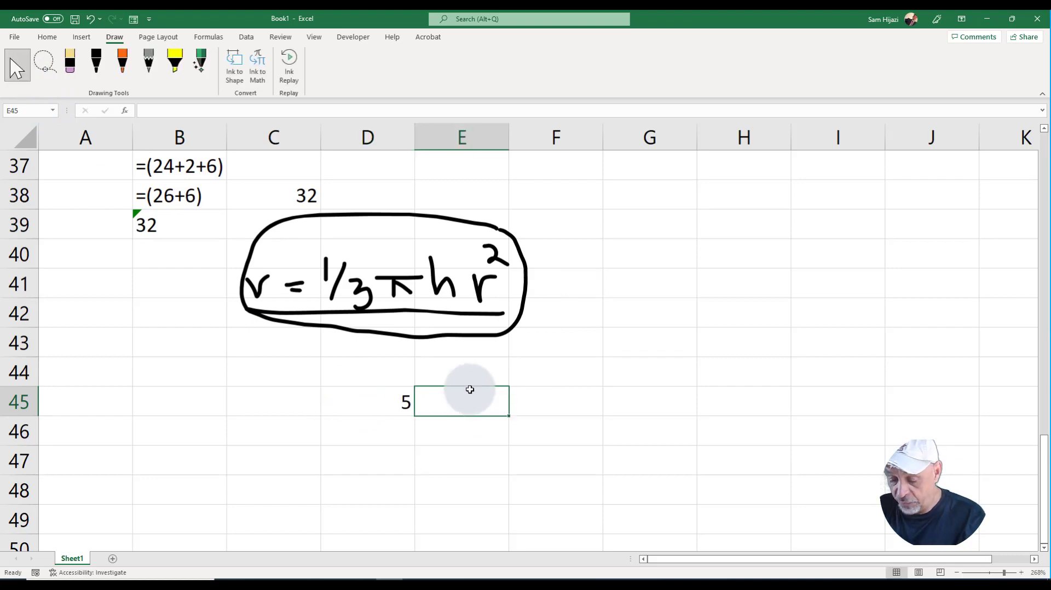
- Enter 6.4 in cell E45 and add the headings Height, Radius and Volume in cells D44 to F44
type("6.4")
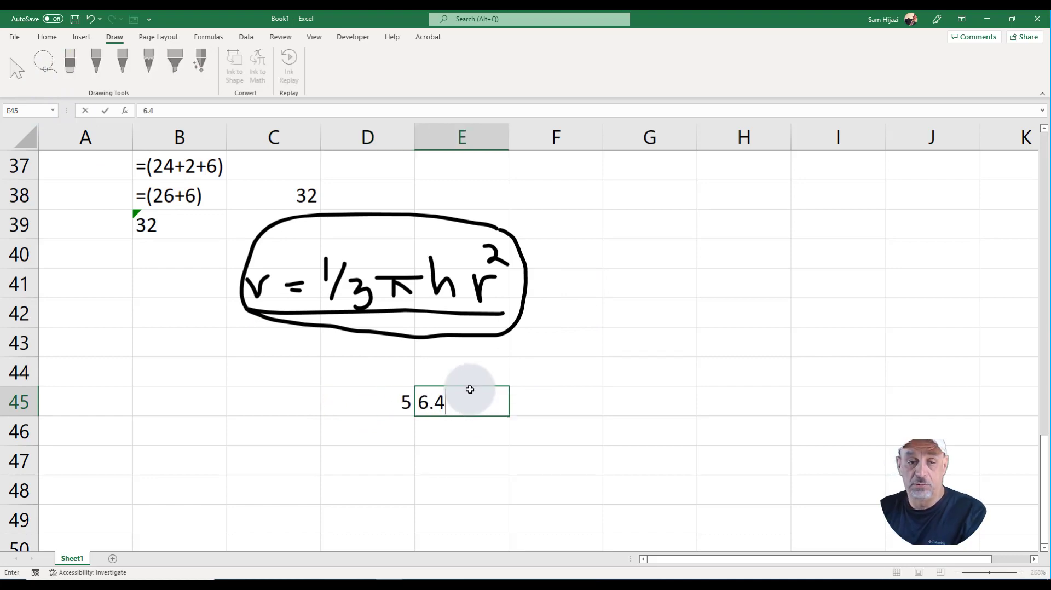
left_click(472, 433)
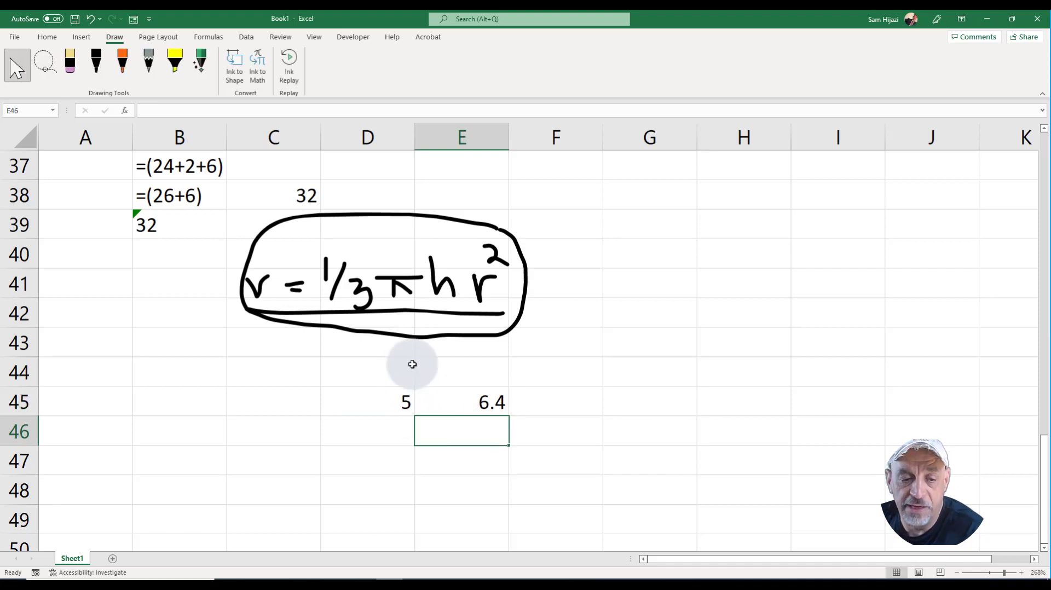
left_click(382, 362)
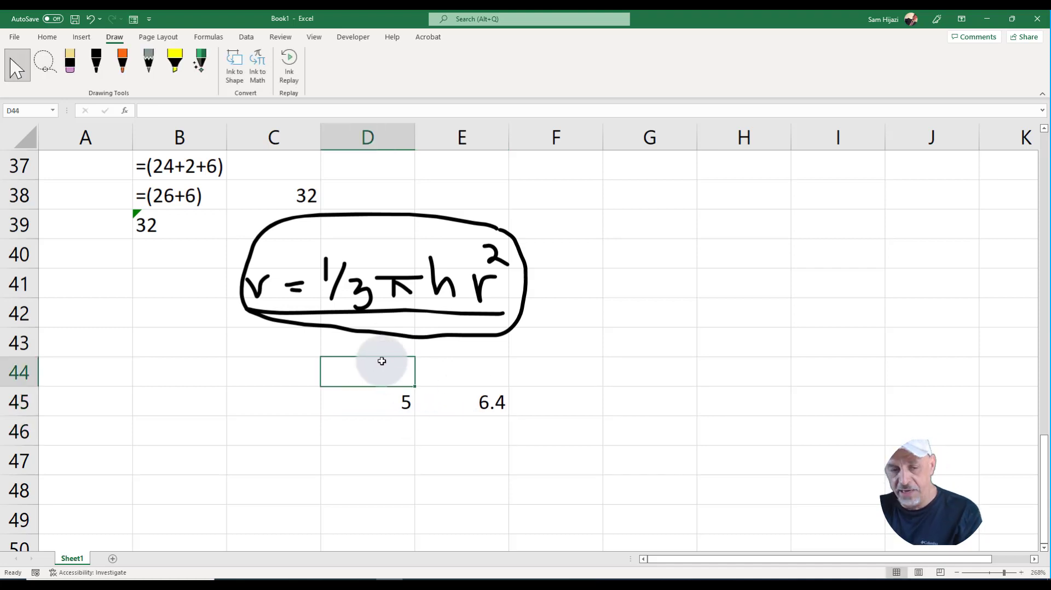
type("Height")
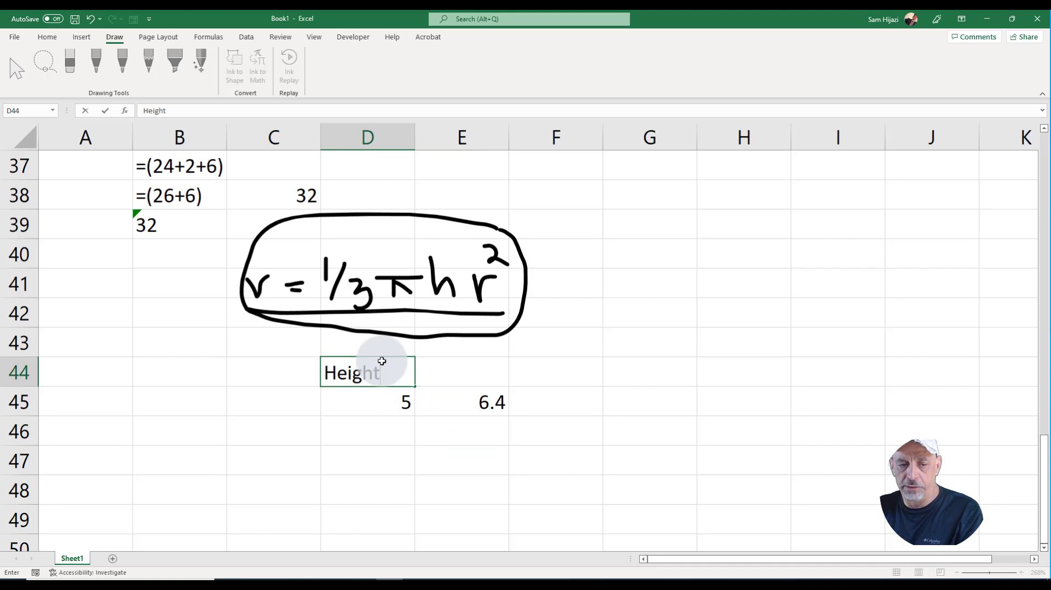
key("Tab")
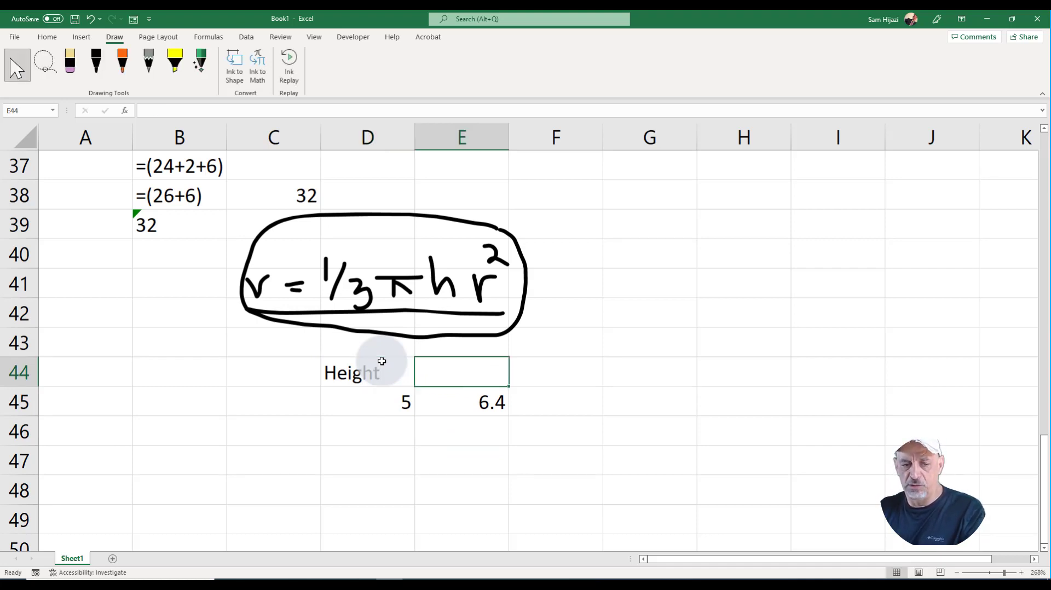
type("Radi")
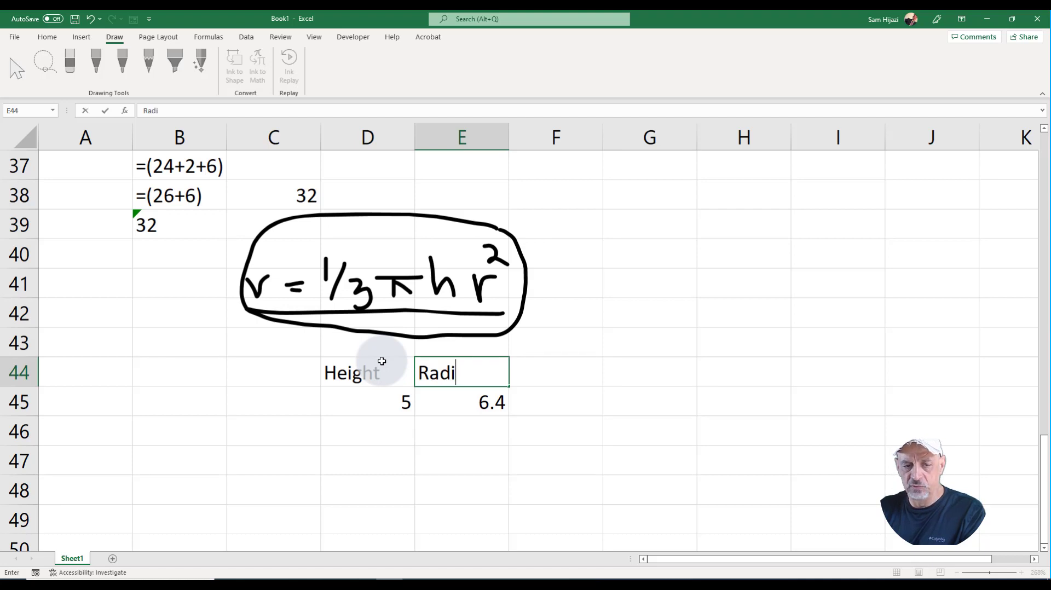
type("us")
key("Tab")
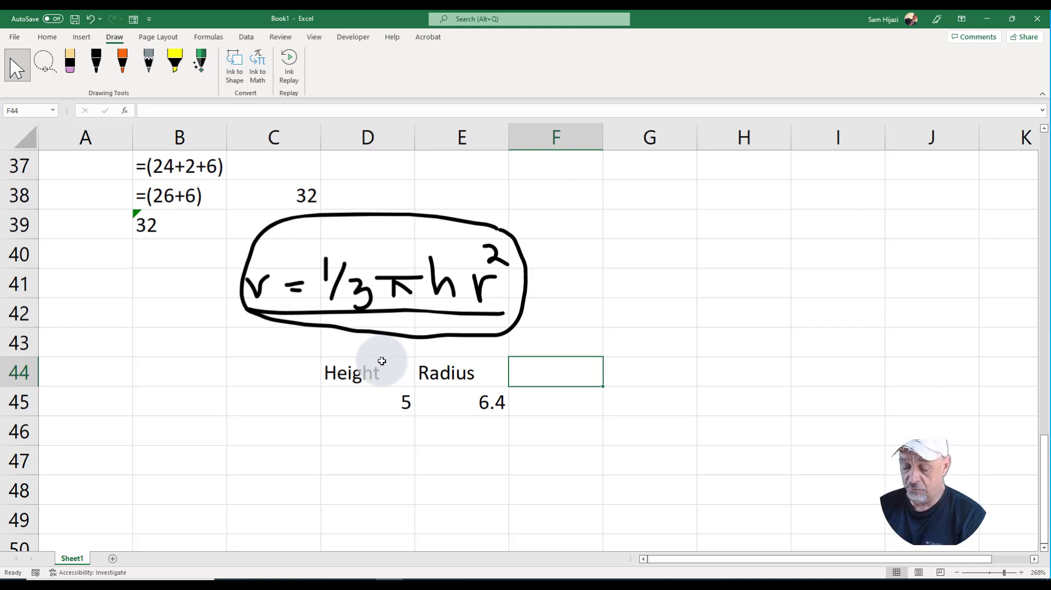
type("Volume")
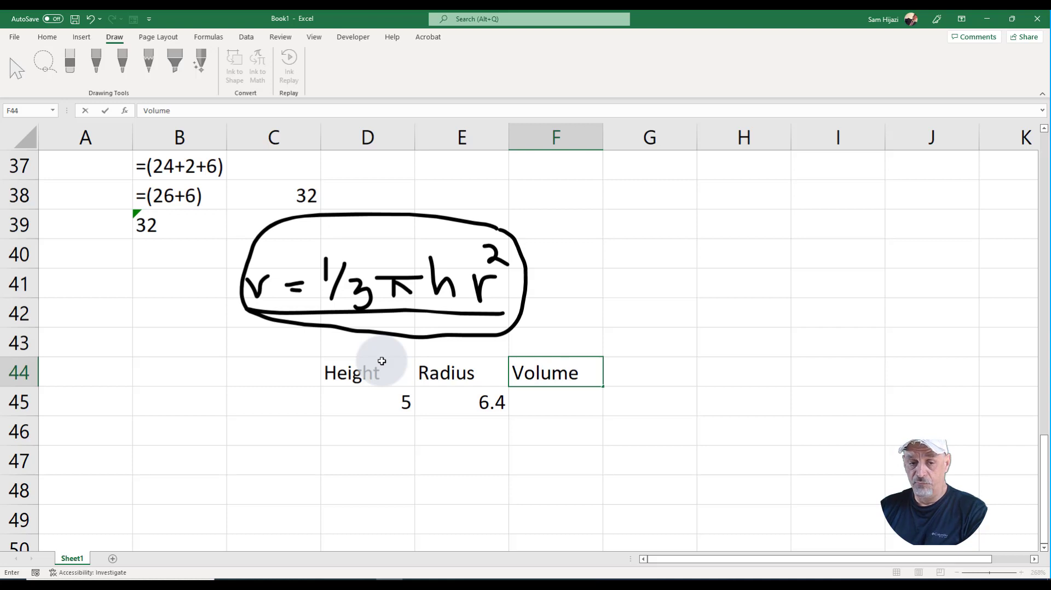
key("Return")
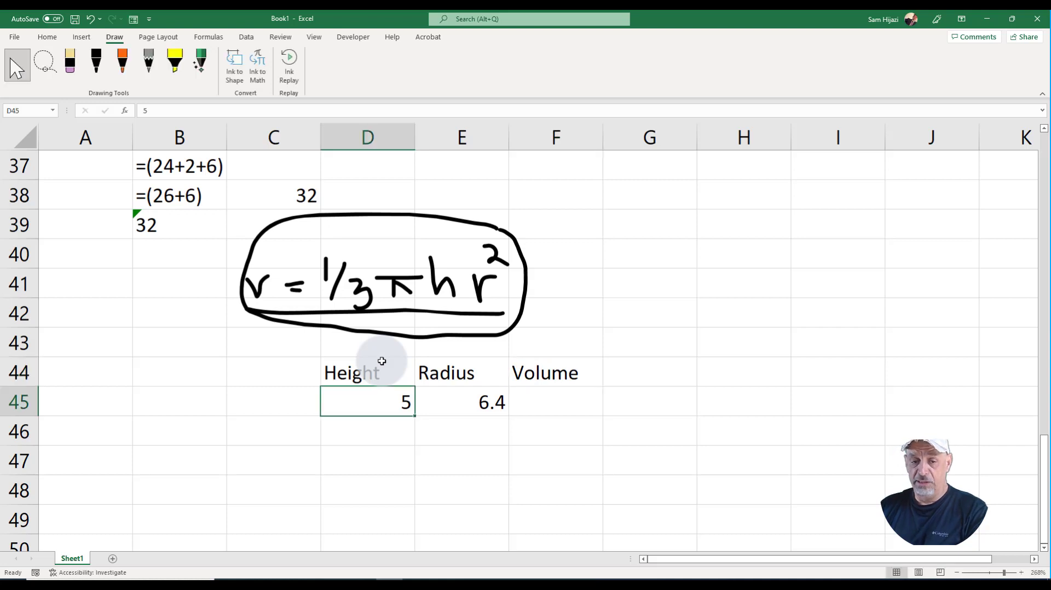
- Enter the volume formula =(1/3)*3.14*D45*E45^2 in cell F45, referencing the height and radius cells
key("Right")
key("Right")
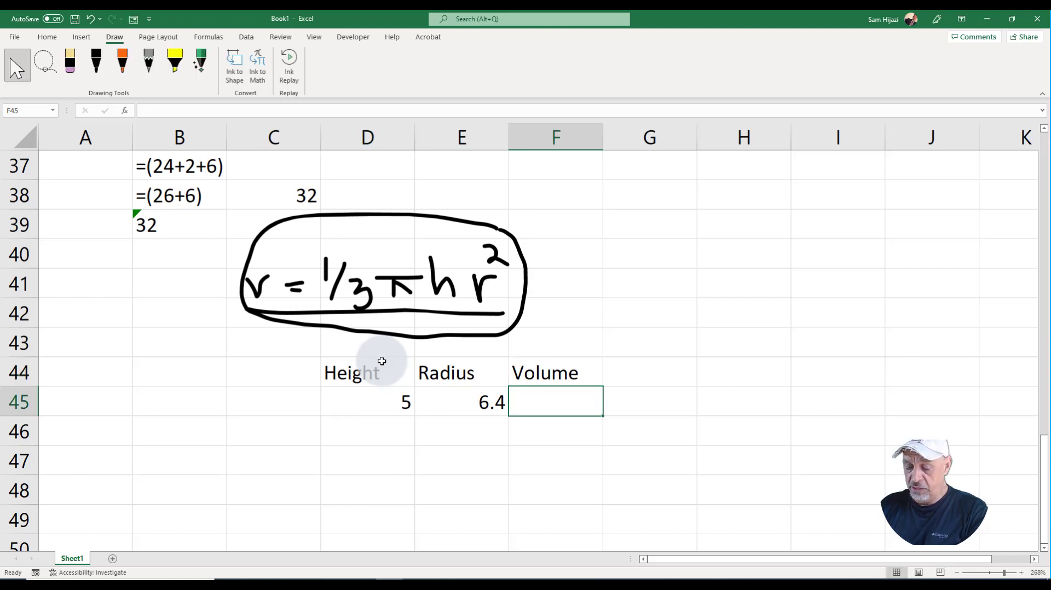
type("=")
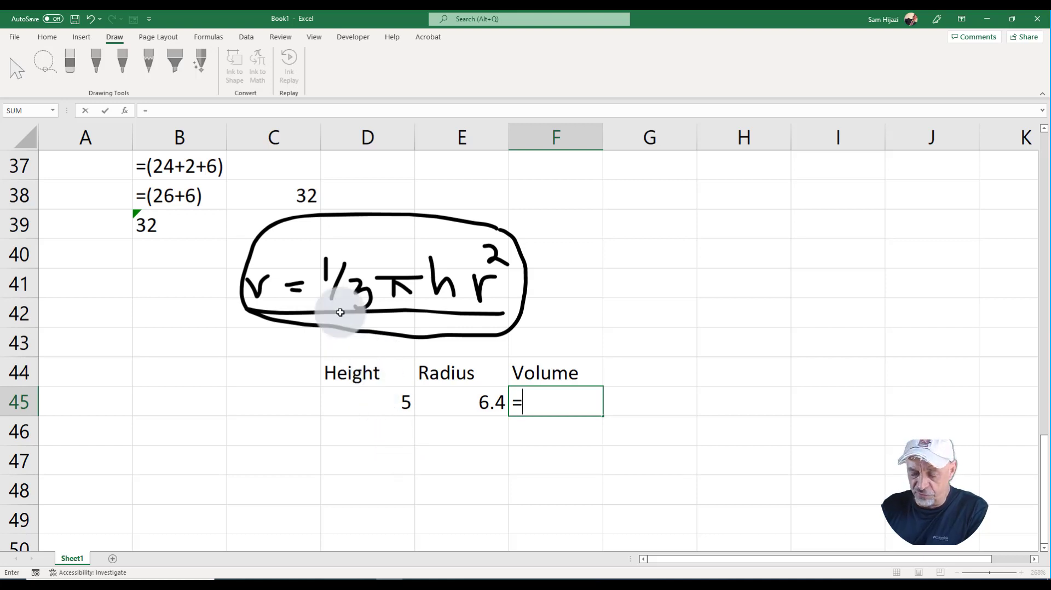
type("(1/")
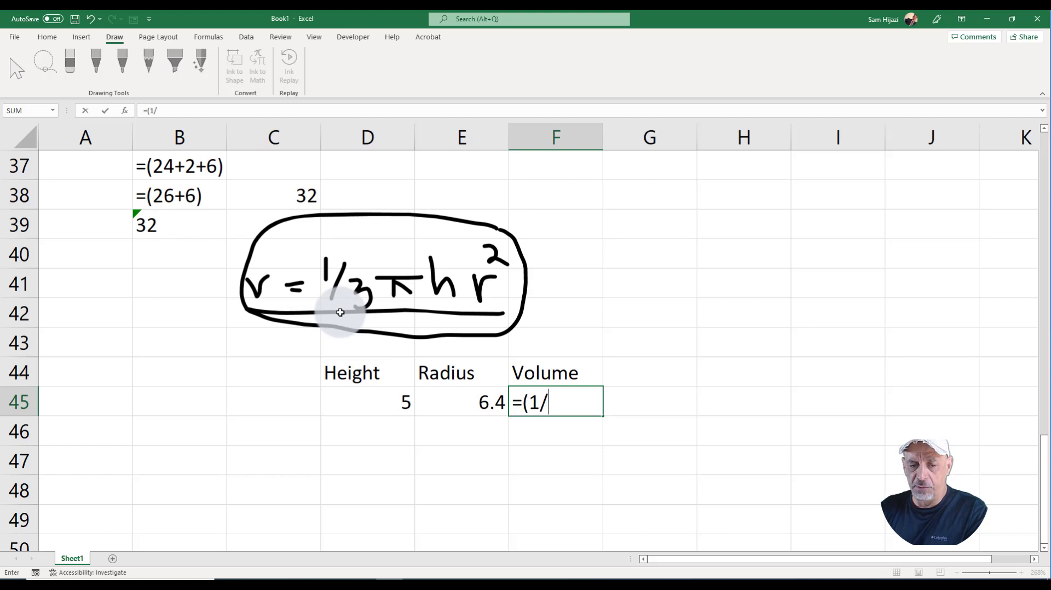
type("3)*")
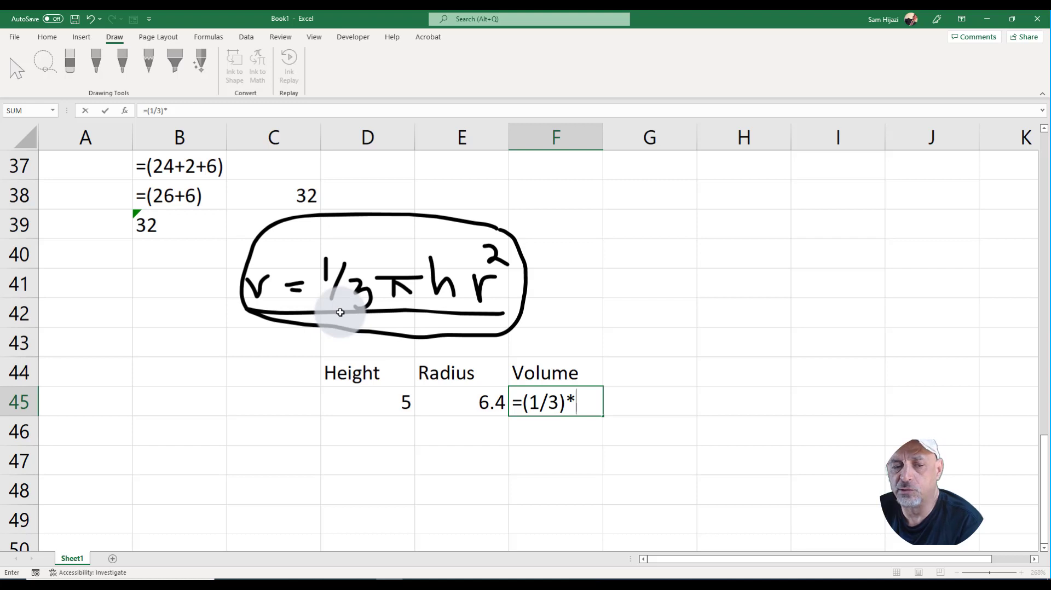
type("3")
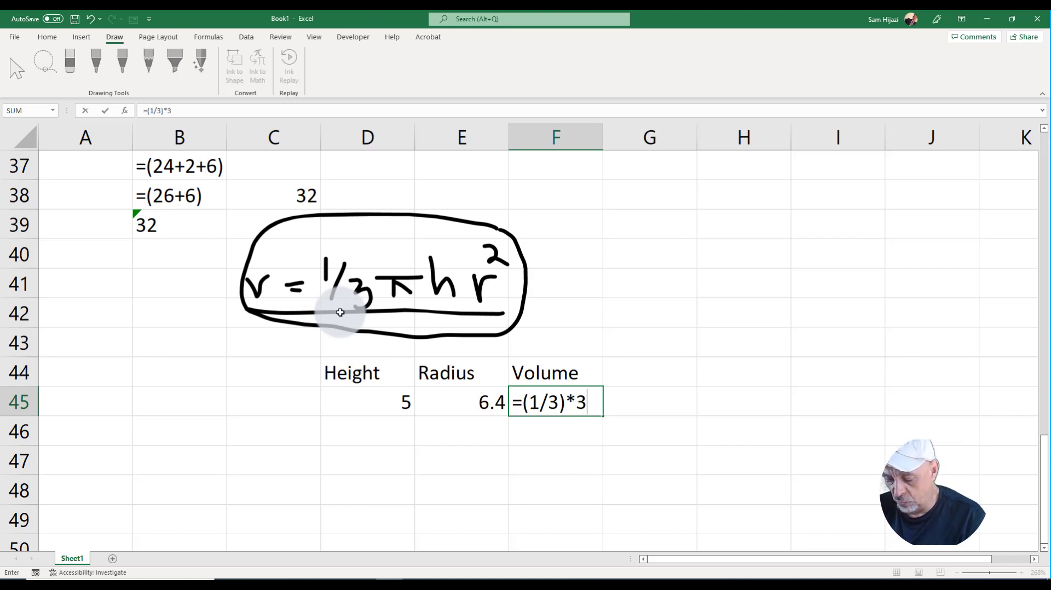
type(".14")
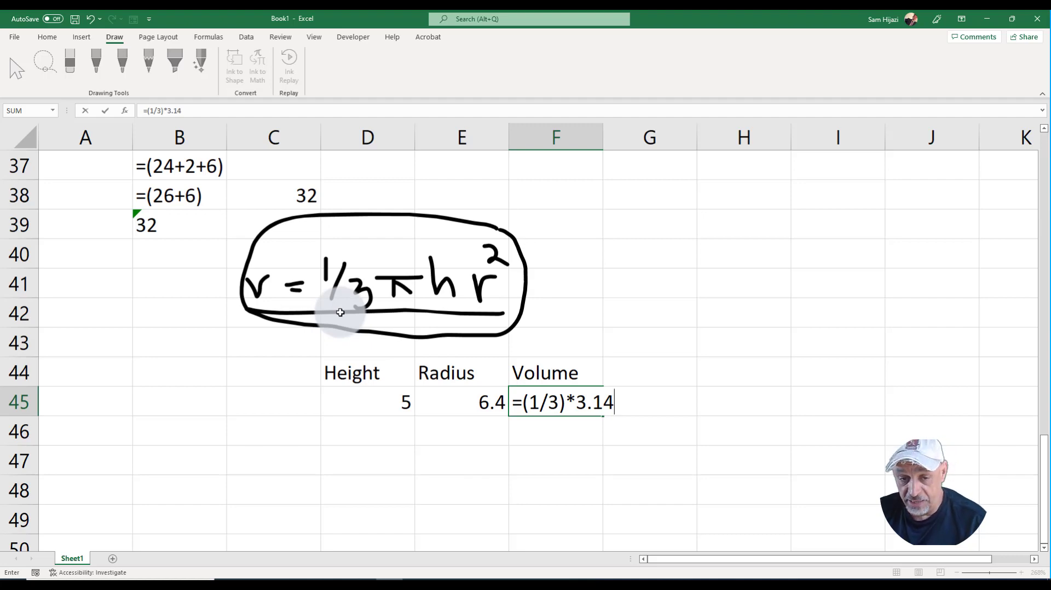
type("*")
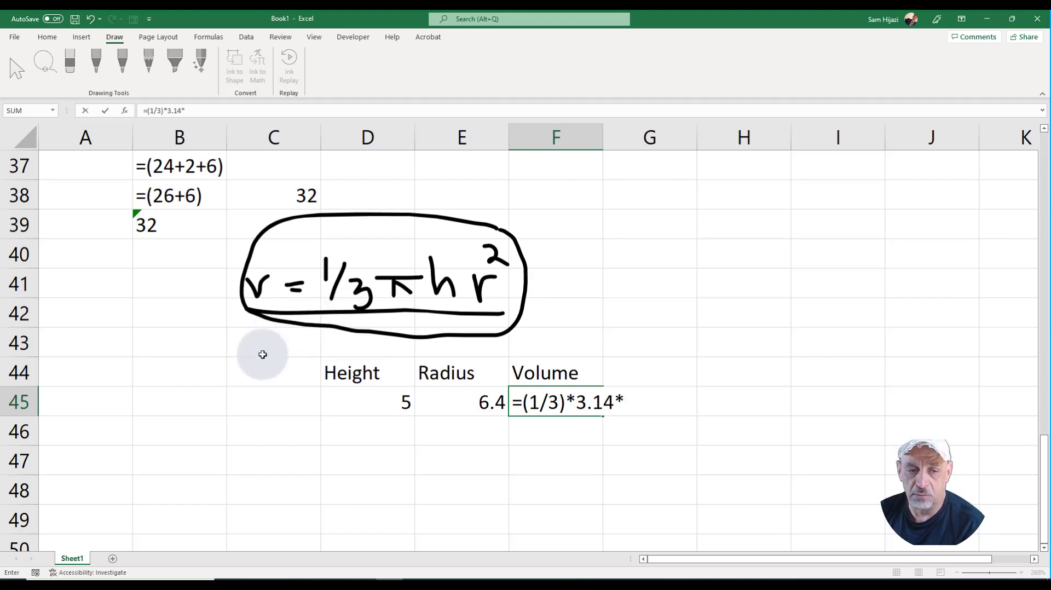
left_click(363, 398)
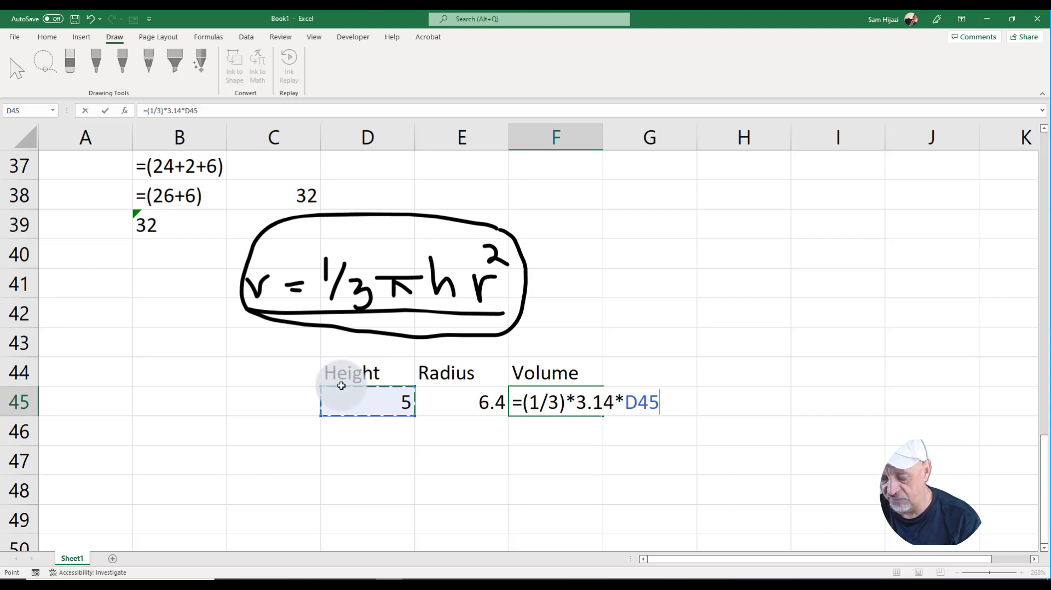
type("*")
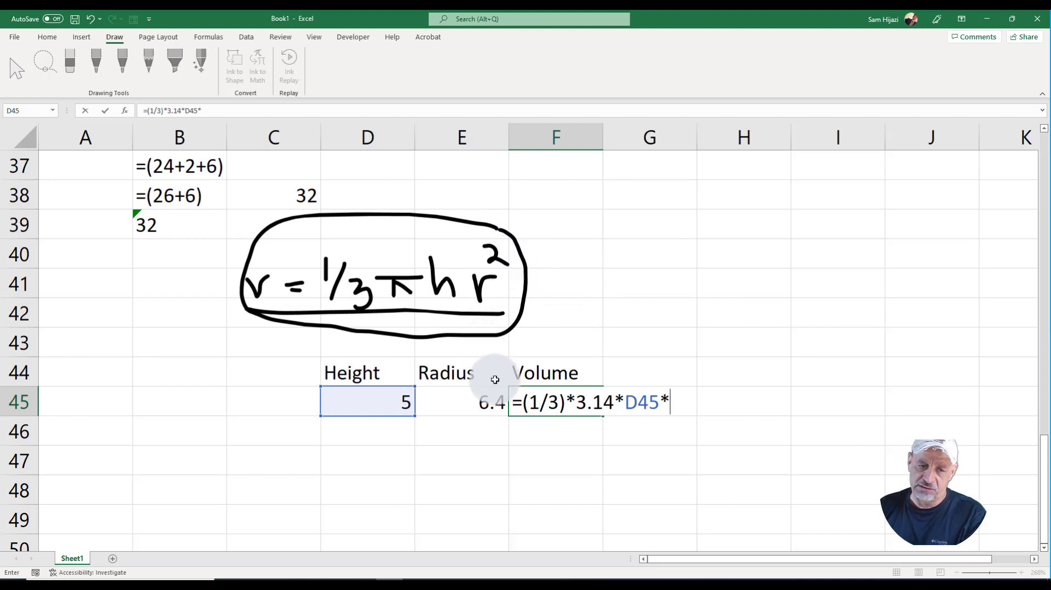
left_click(478, 402)
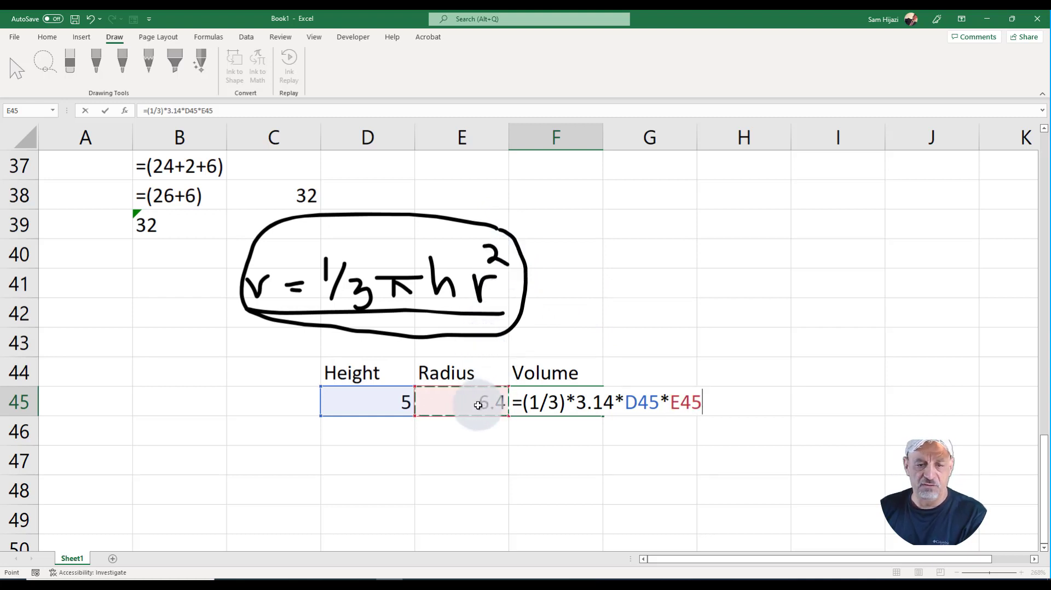
type("^2")
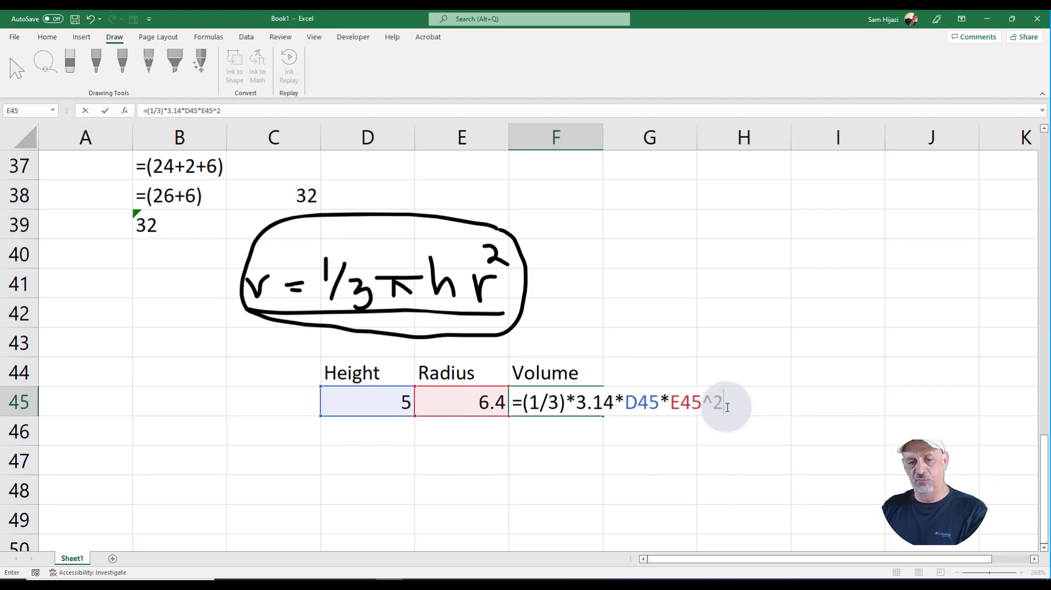
key("Return")
- Open the volume formula in cell F45 to review its terms and close it without editing
left_click(586, 403)
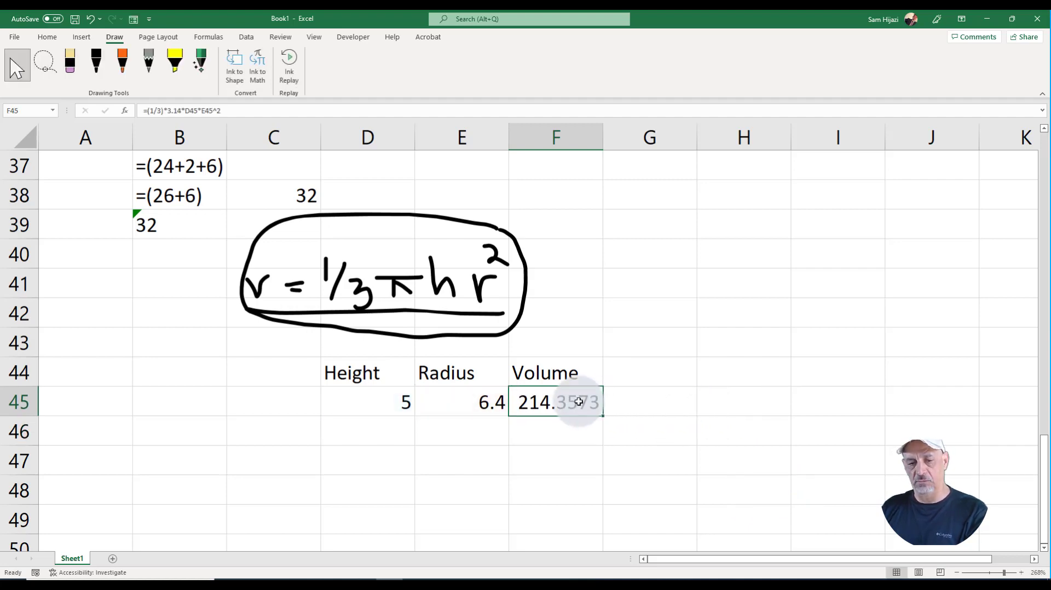
key("F2")
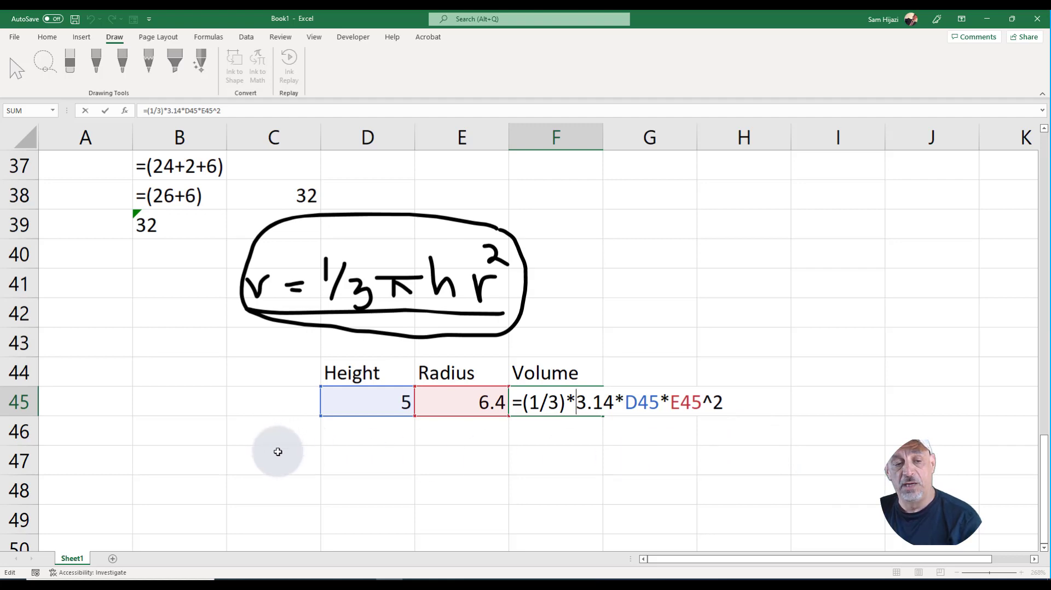
scroll(520, 484, "down", 1)
scroll(520, 484, "down", 1)
scroll(521, 484, "up", 1)
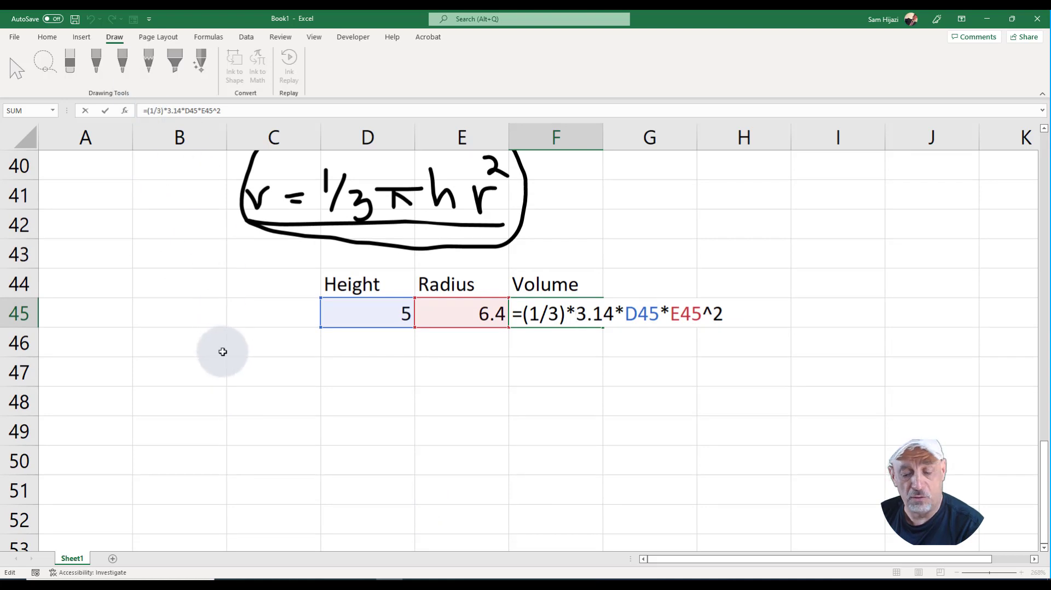
key("Return")
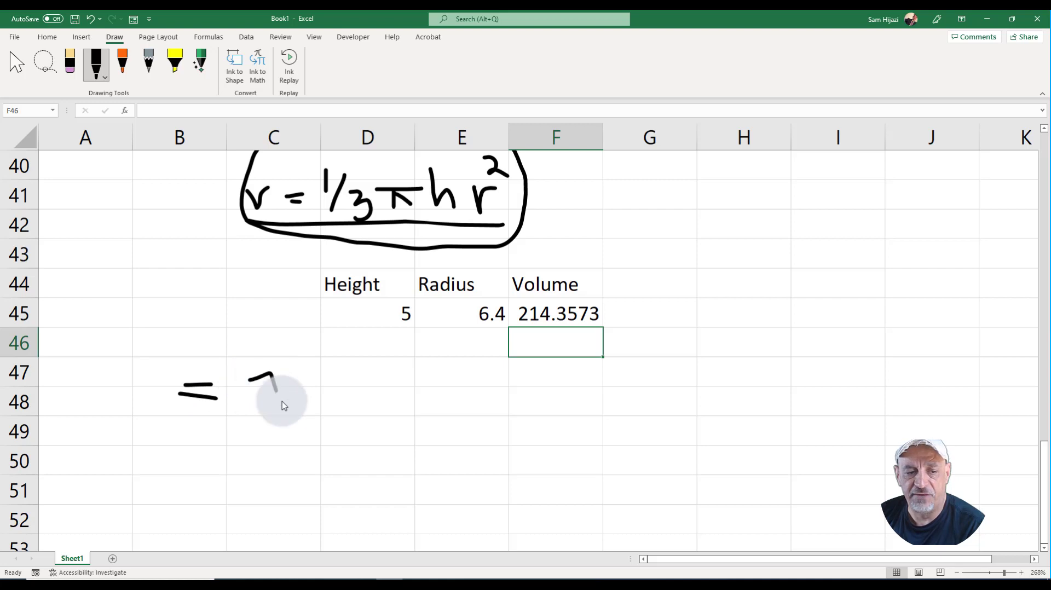
- Handwrite = x y z^(1/7) in black ink below the volume table and draw a fraction line beneath the terms
mouse_move(282, 404)
left_mouse_down()
mouse_move(289, 381)
mouse_move(289, 402)
mouse_move(329, 398)
left_mouse_up()
left_click_drag(339, 372, 330, 418)
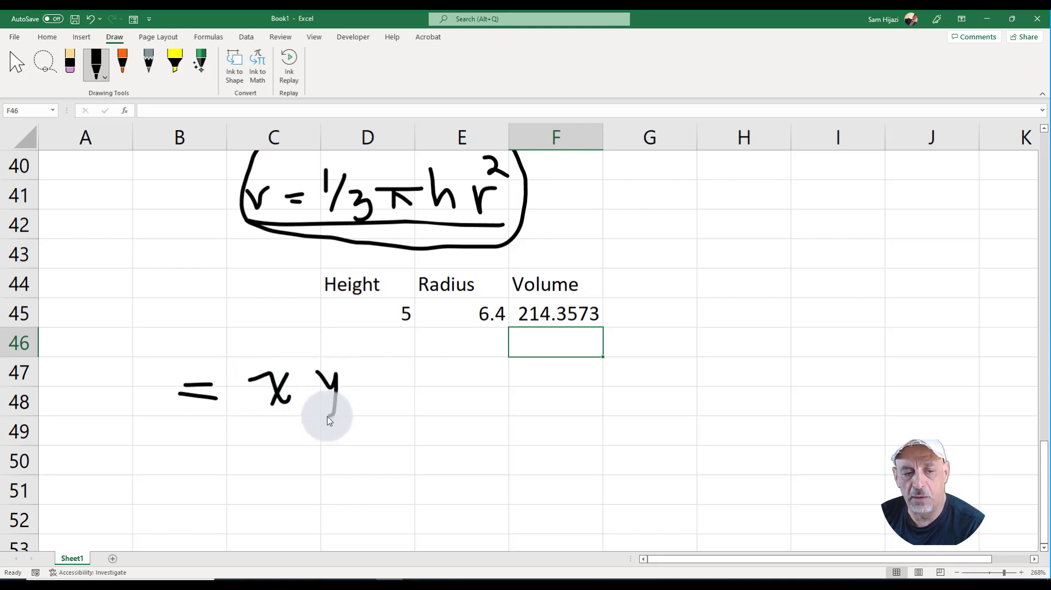
left_click_drag(370, 371, 391, 400)
left_click_drag(399, 337, 421, 376)
left_click_drag(241, 410, 403, 411)
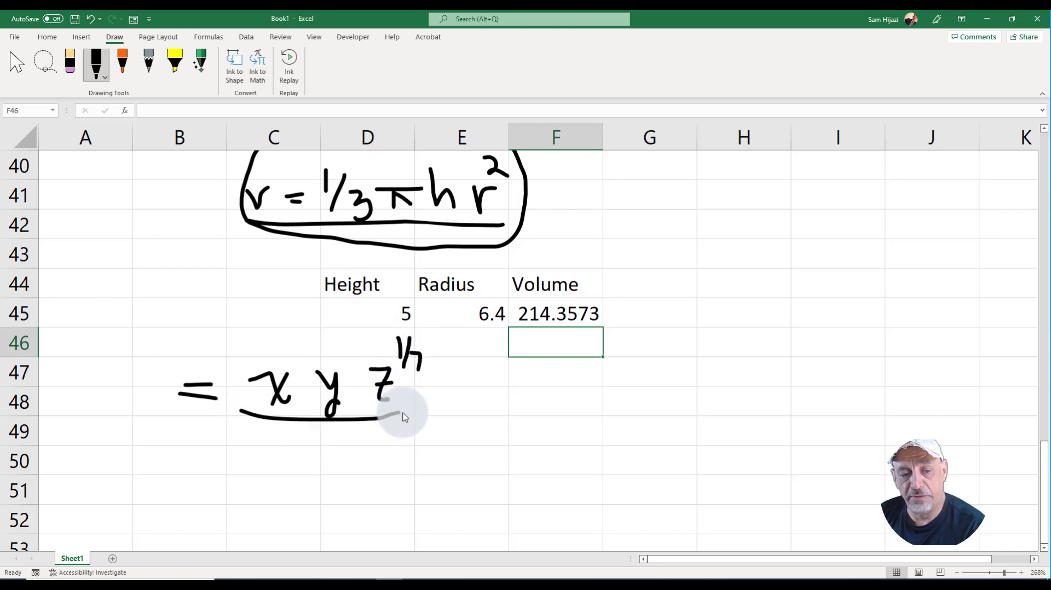
- Handwrite the denominator 3 x 2 z in black ink below the fraction line
mouse_move(272, 437)
left_mouse_down()
mouse_move(341, 463)
mouse_move(330, 439)
mouse_move(367, 452)
left_mouse_up()
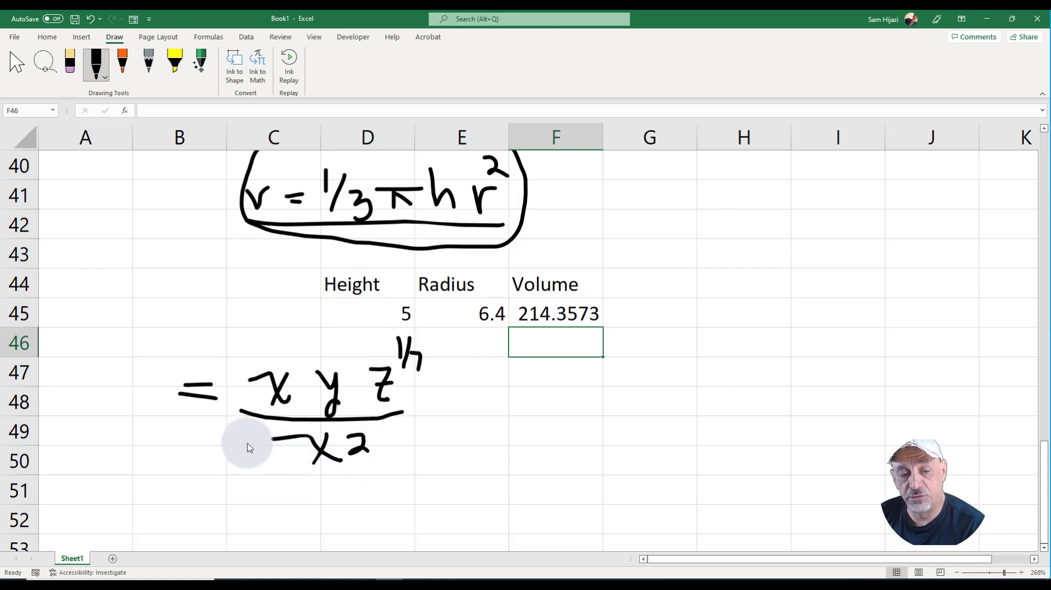
mouse_move(250, 439)
left_mouse_down()
mouse_move(259, 440)
mouse_move(262, 469)
left_mouse_up()
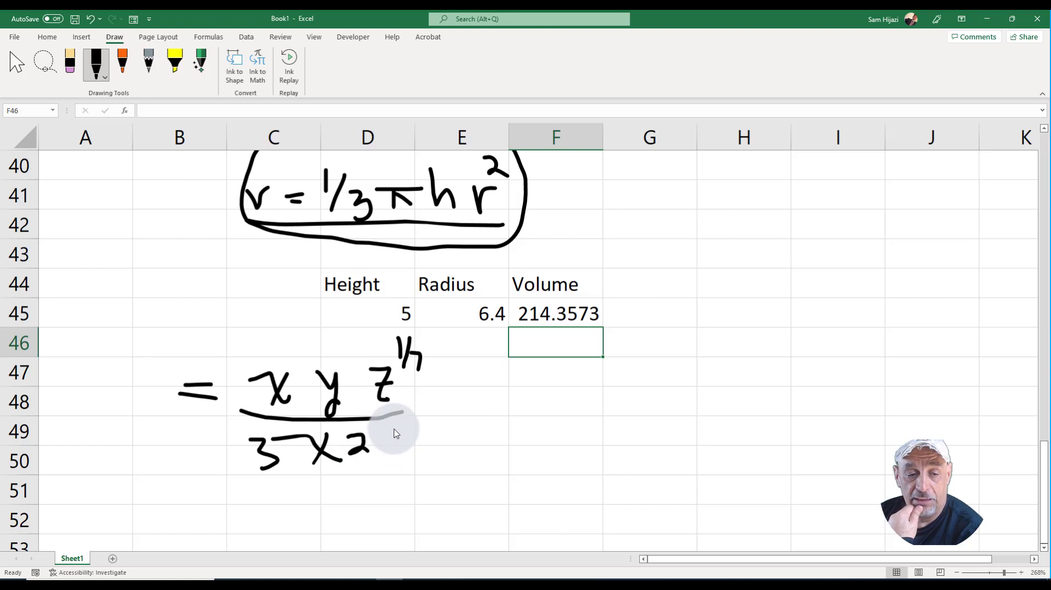
mouse_move(387, 430)
left_mouse_down()
mouse_move(392, 446)
mouse_move(411, 445)
left_mouse_up()
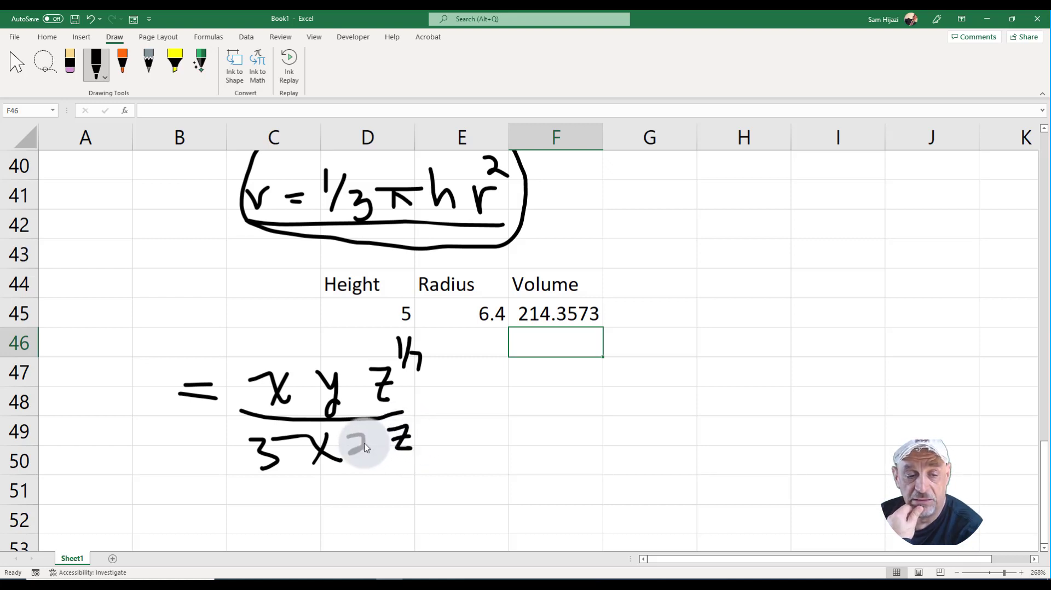
- Erase the 2 in the handwritten denominator and redraw it as the exponent of x in black ink
left_click(69, 63)
left_click_drag(356, 436, 363, 438)
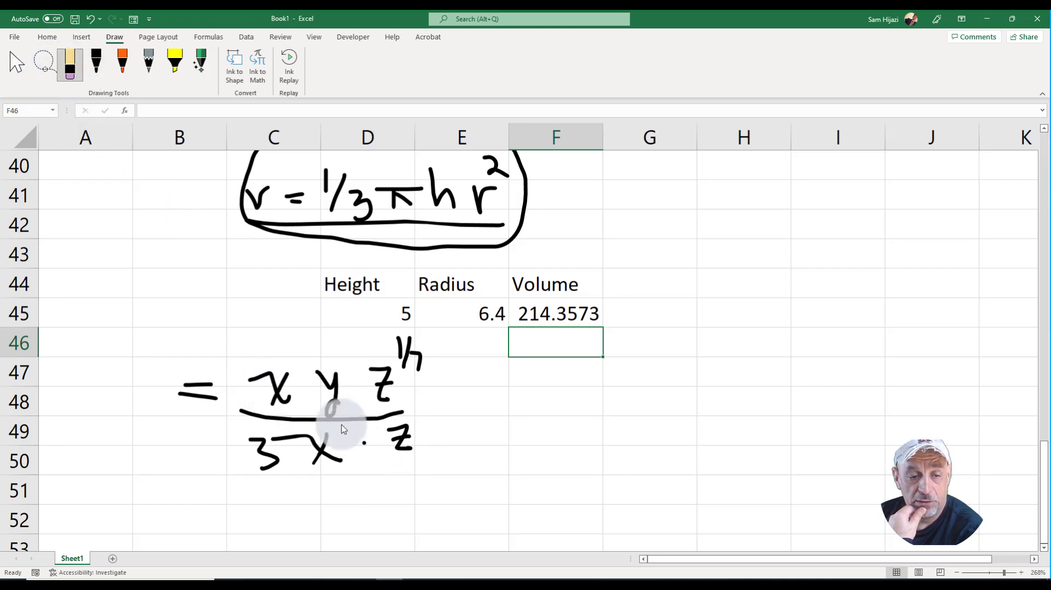
left_click(96, 63)
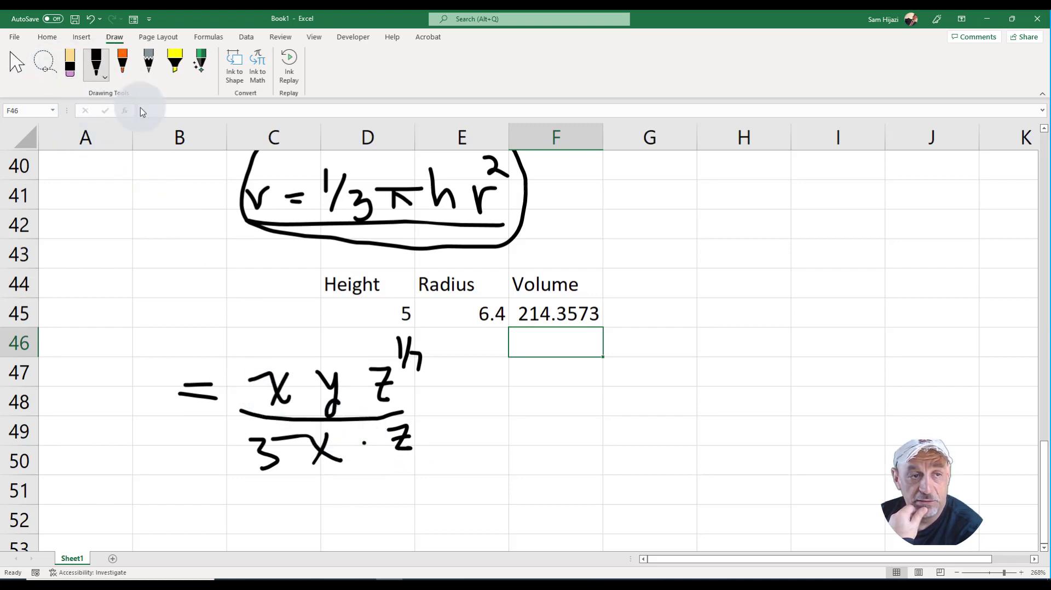
left_click_drag(332, 428, 346, 436)
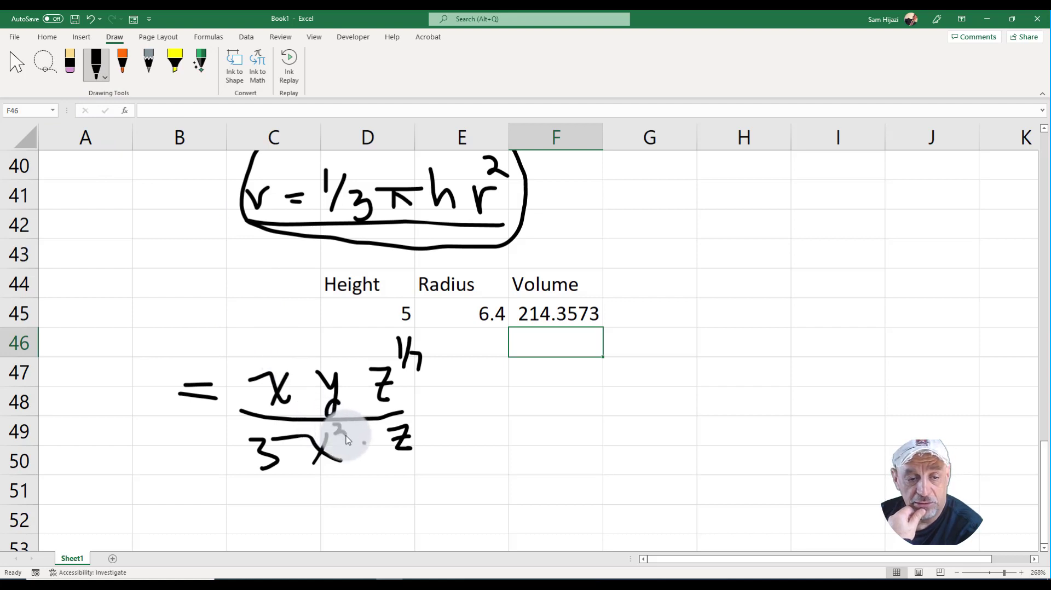
- Erase the leftover dot, replace the fraction line with a longer one, and add the letter a after z in the denominator
left_click(70, 63)
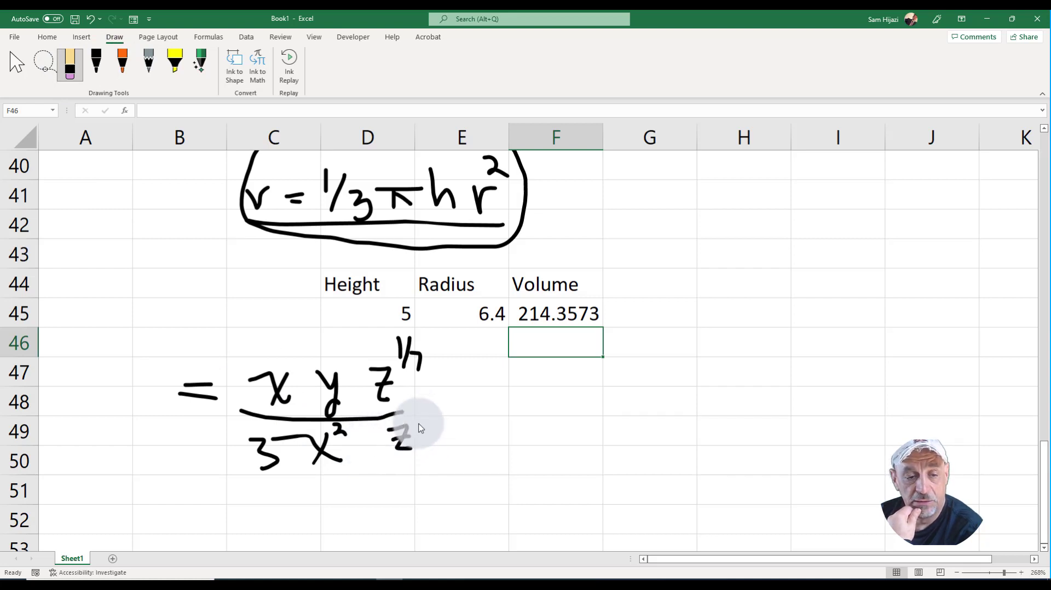
left_click(405, 415)
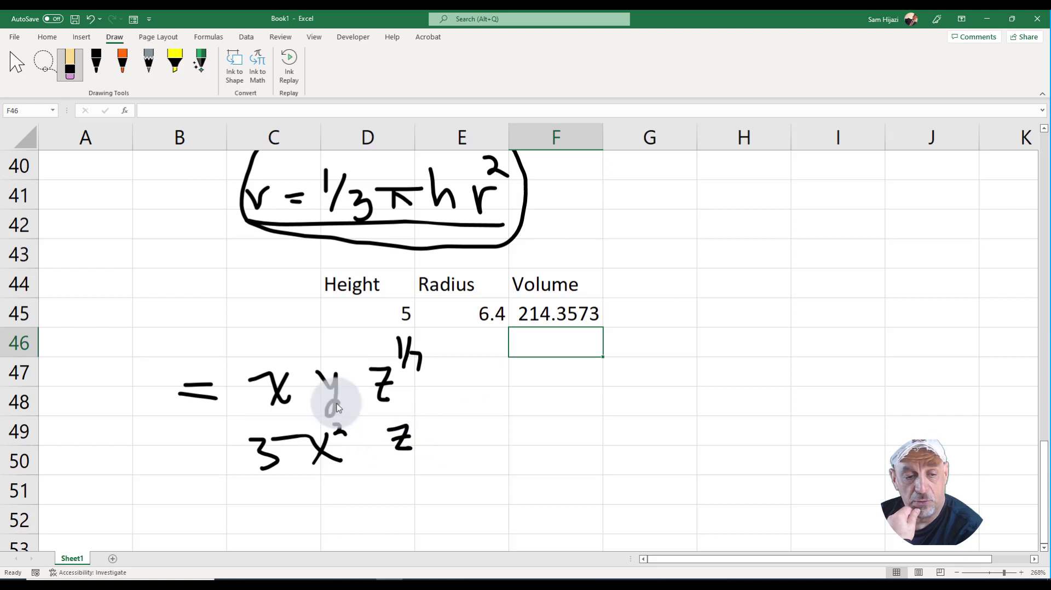
left_click(97, 71)
mouse_move(249, 423)
left_mouse_down()
mouse_move(446, 423)
mouse_move(430, 449)
mouse_move(454, 452)
left_mouse_up()
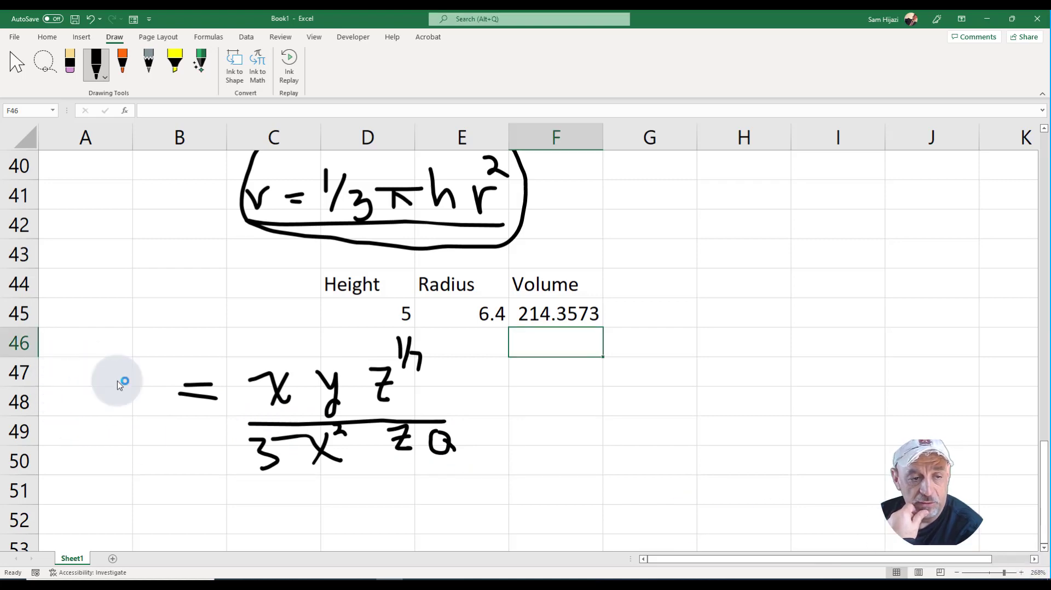
- Handwrite V before the equals sign and circle the whole handwritten fraction in black ink
mouse_move(113, 378)
left_mouse_down()
mouse_move(126, 410)
mouse_move(141, 372)
left_mouse_up()
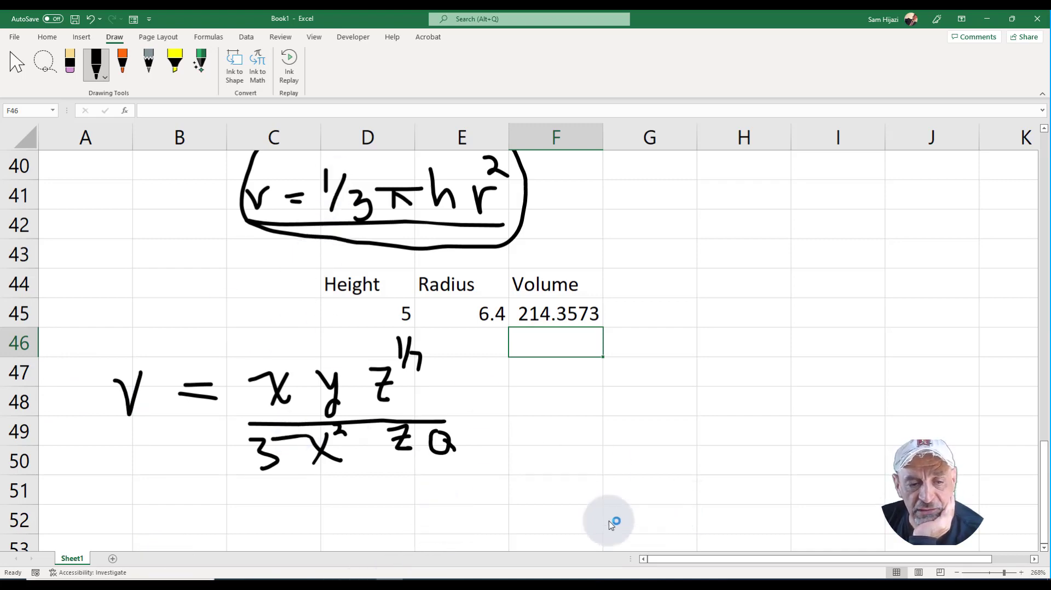
mouse_move(445, 343)
left_mouse_down()
mouse_move(364, 321)
mouse_move(258, 362)
mouse_move(235, 428)
mouse_move(272, 495)
mouse_move(449, 491)
mouse_move(466, 387)
mouse_move(447, 343)
left_mouse_up()
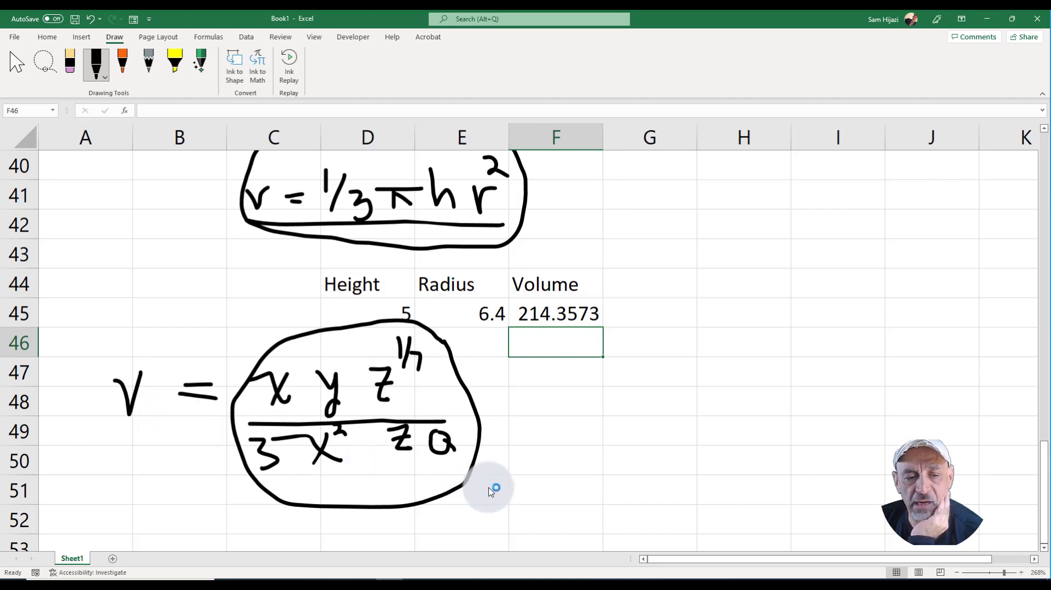
left_click(381, 525)
- Stop drawing and enter the labels X, Y, Z and Q in C52 to F52 and V in H52
left_click(12, 71)
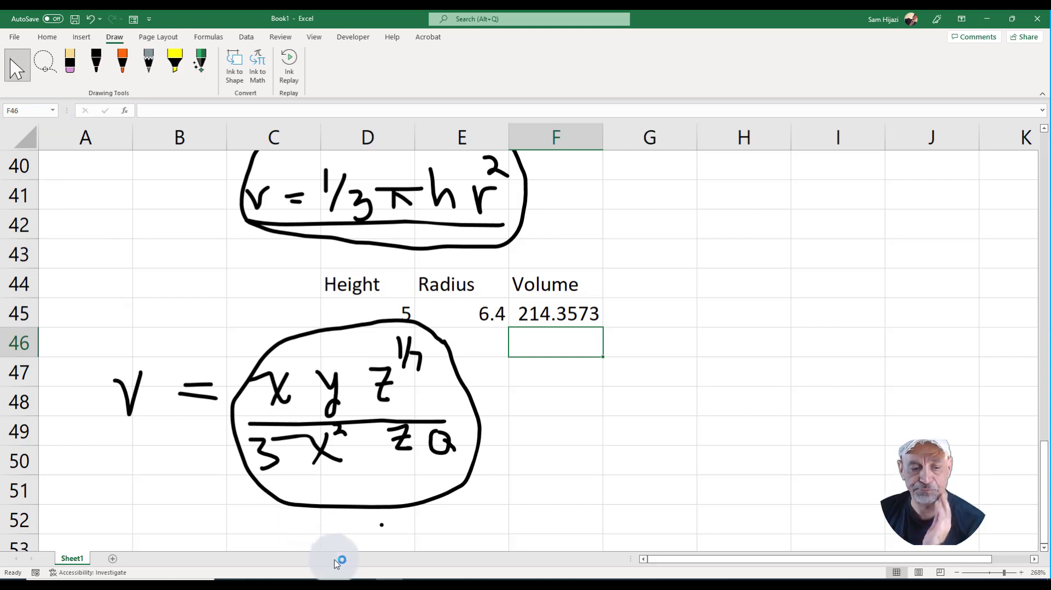
left_click(274, 524)
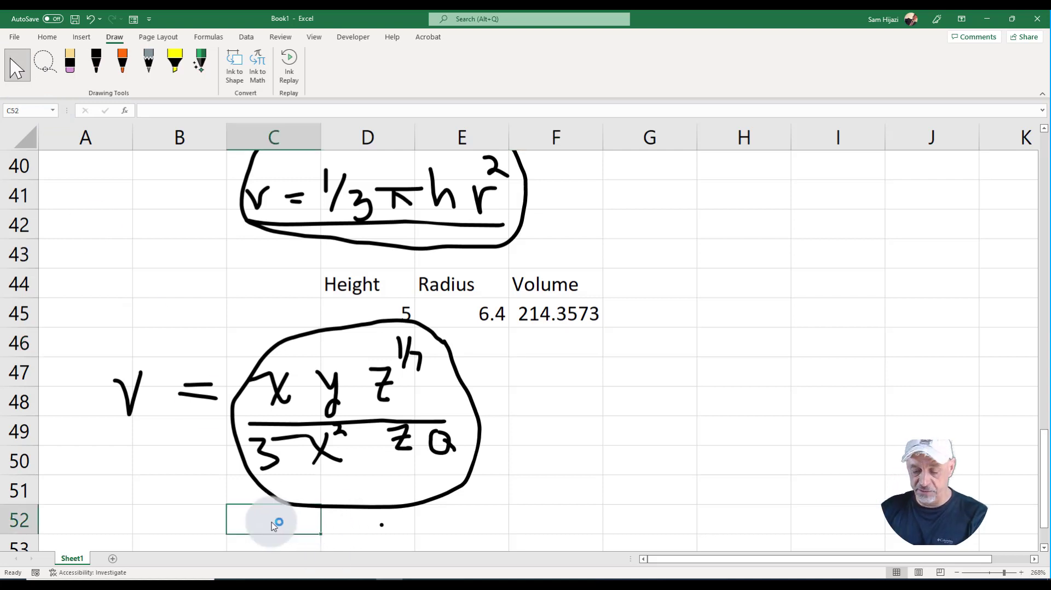
type("X")
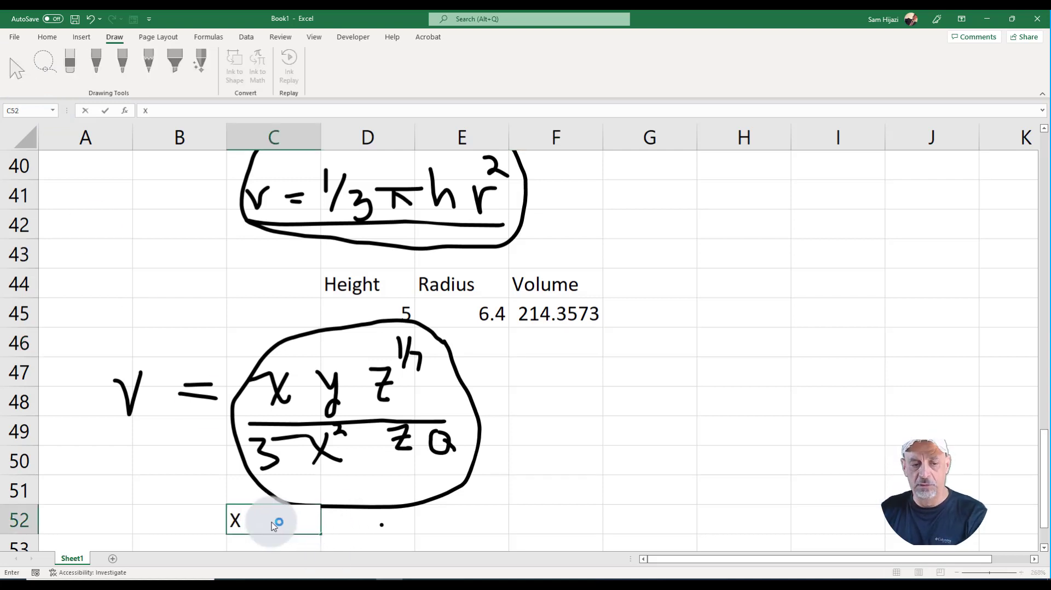
key("Tab")
type("Y")
key("Tab")
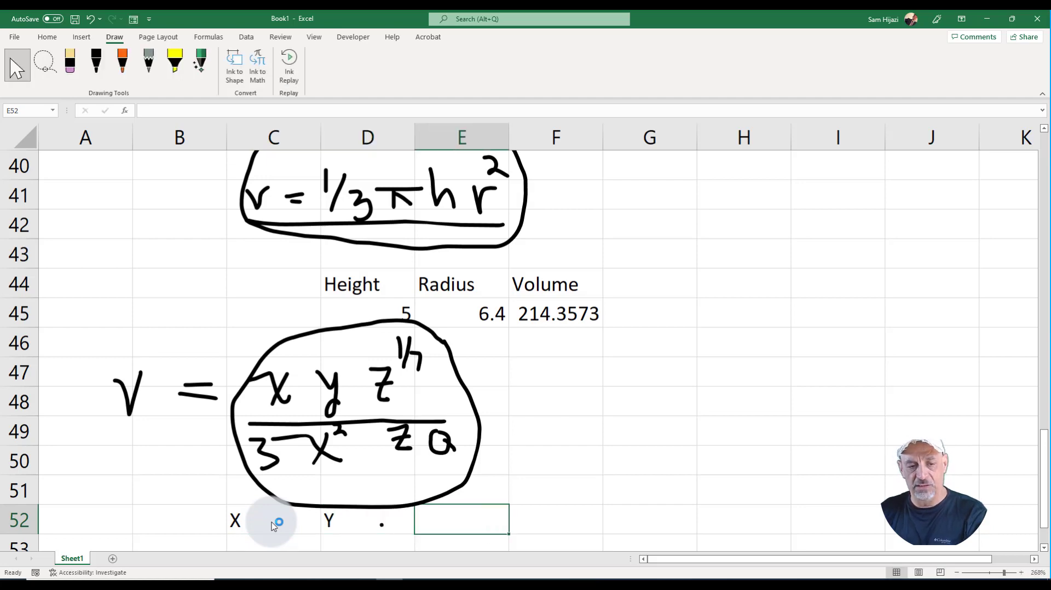
type("Z")
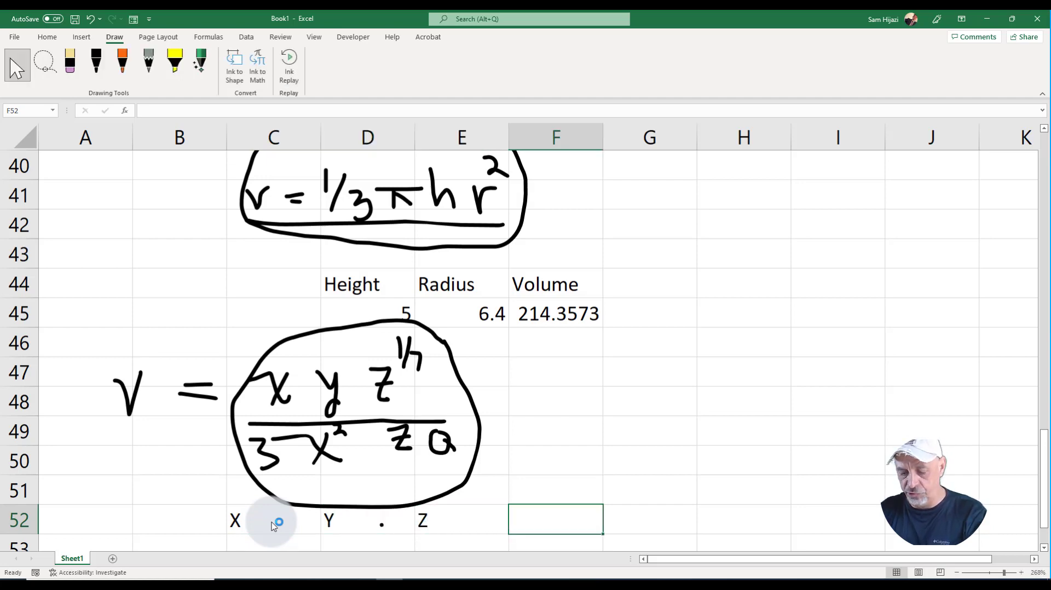
type("Q")
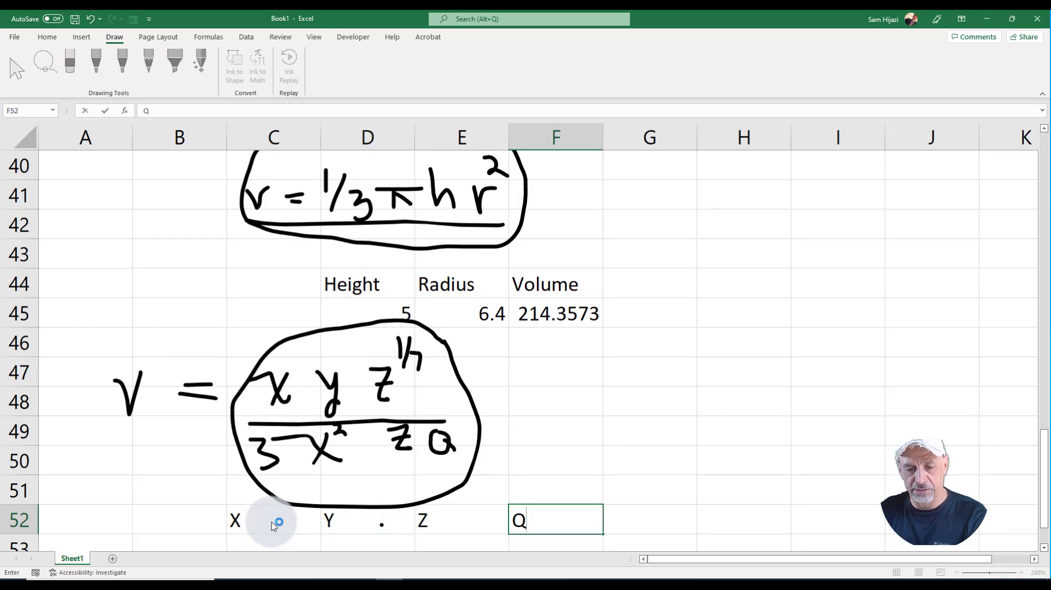
key("Tab")
key("Tab")
type("V")
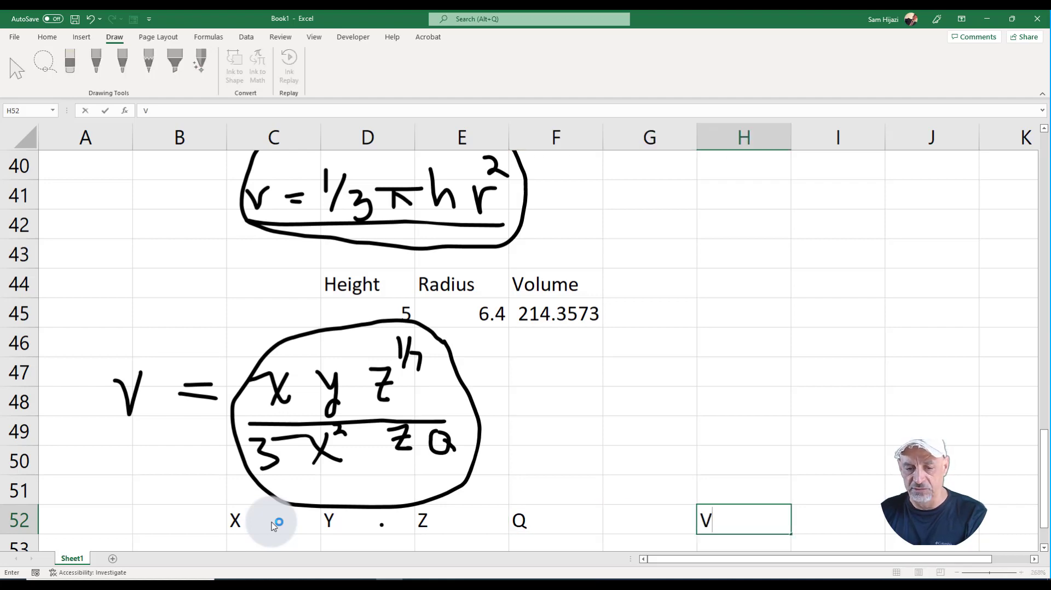
- Enter the value 1 under each of the labels X, Y, Z and Q in cells C53 to F53
scroll(736, 228, "down", 1)
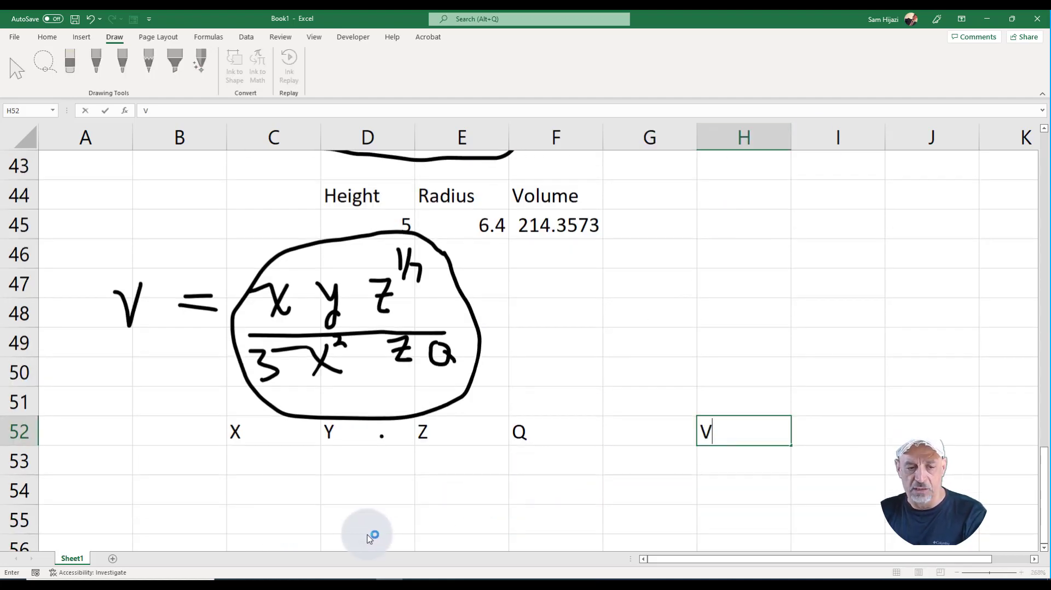
left_click(277, 460)
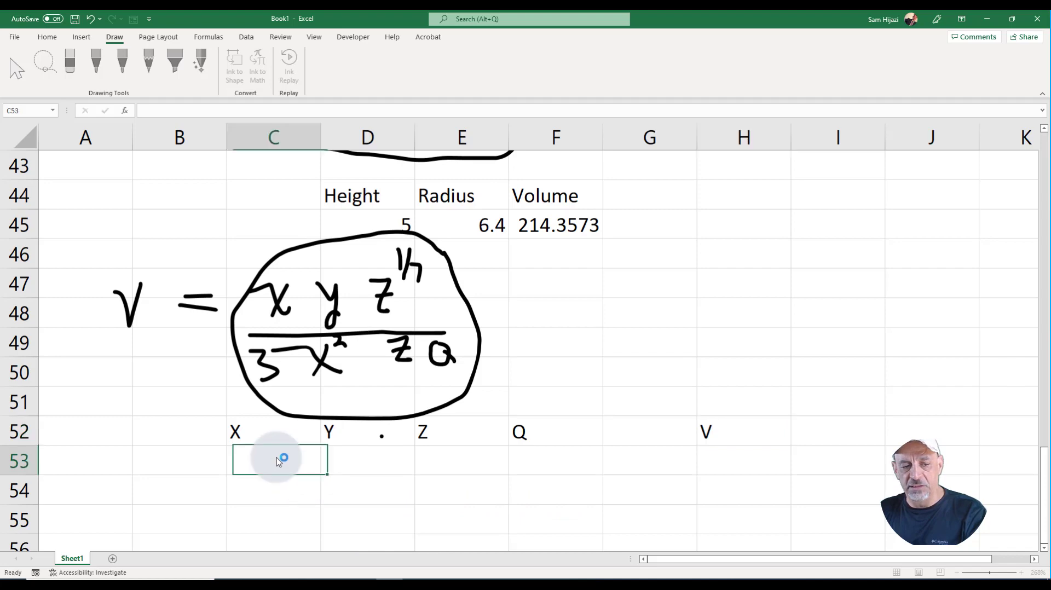
type("1")
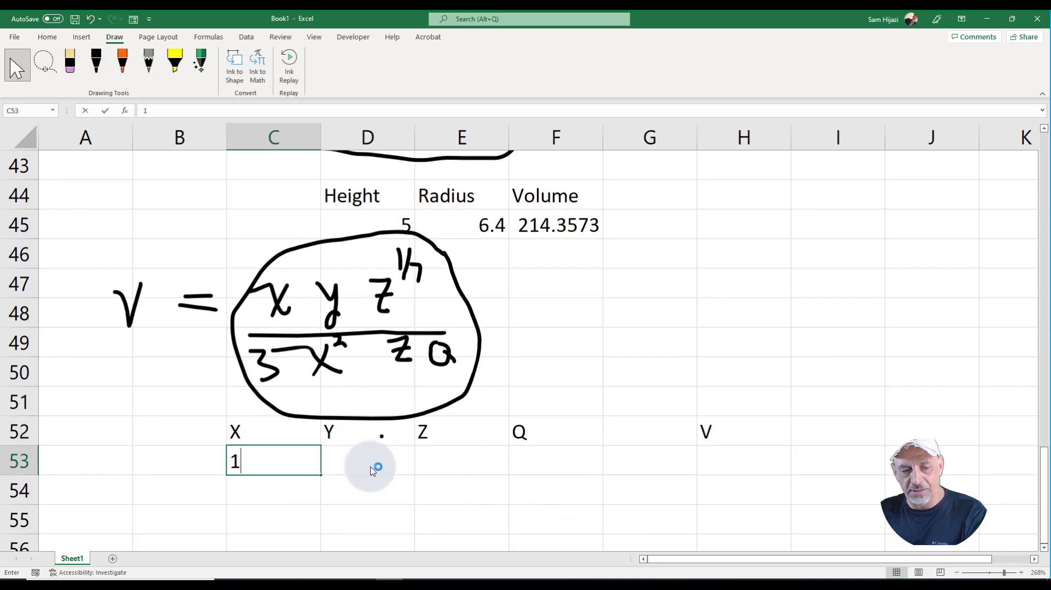
key("Tab")
type("1")
key("Tab")
left_click(584, 466)
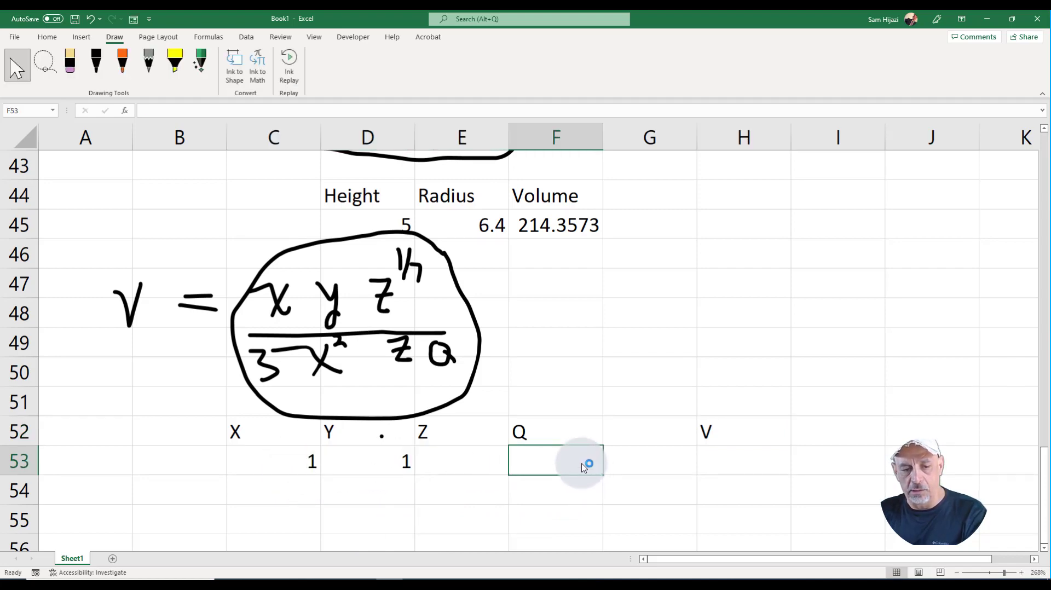
type("1")
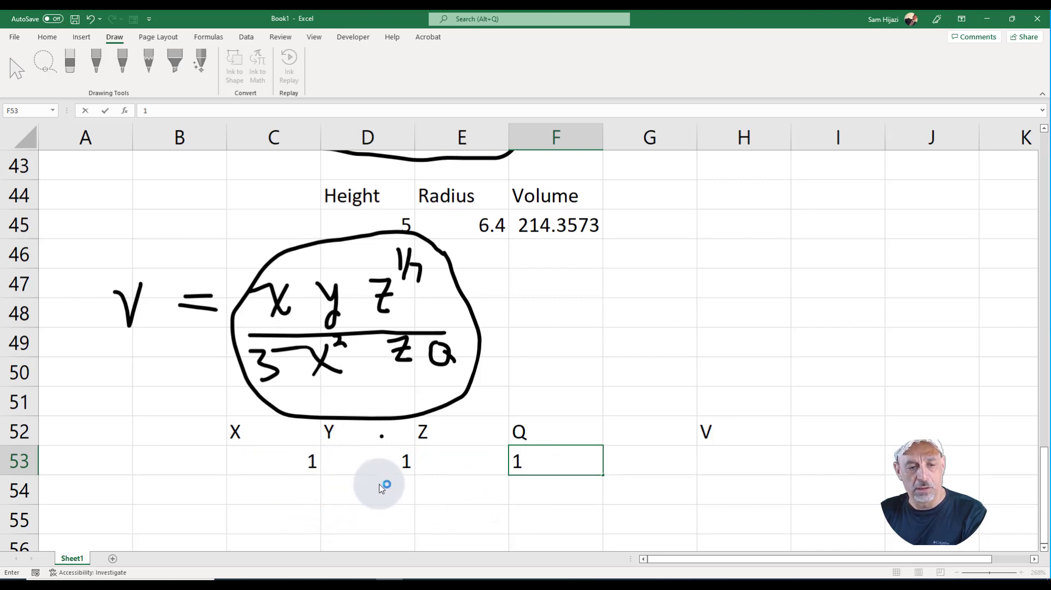
left_click(471, 463)
type("1")
left_click(515, 506)
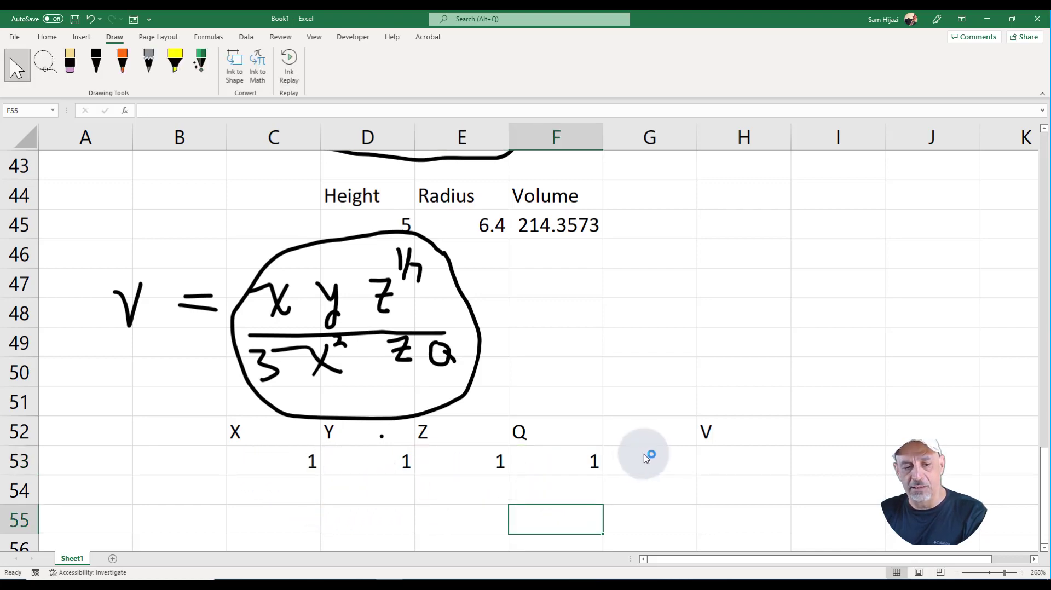
left_click(707, 472)
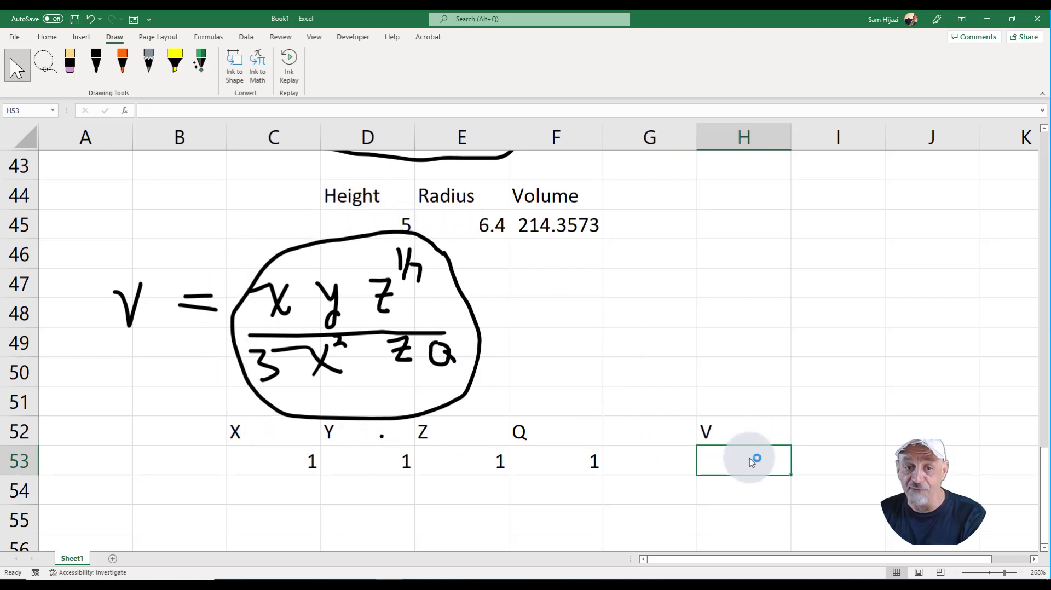
- Draw orange ink parentheses around the handwritten fraction's numerator and around its denominator
left_click(122, 63)
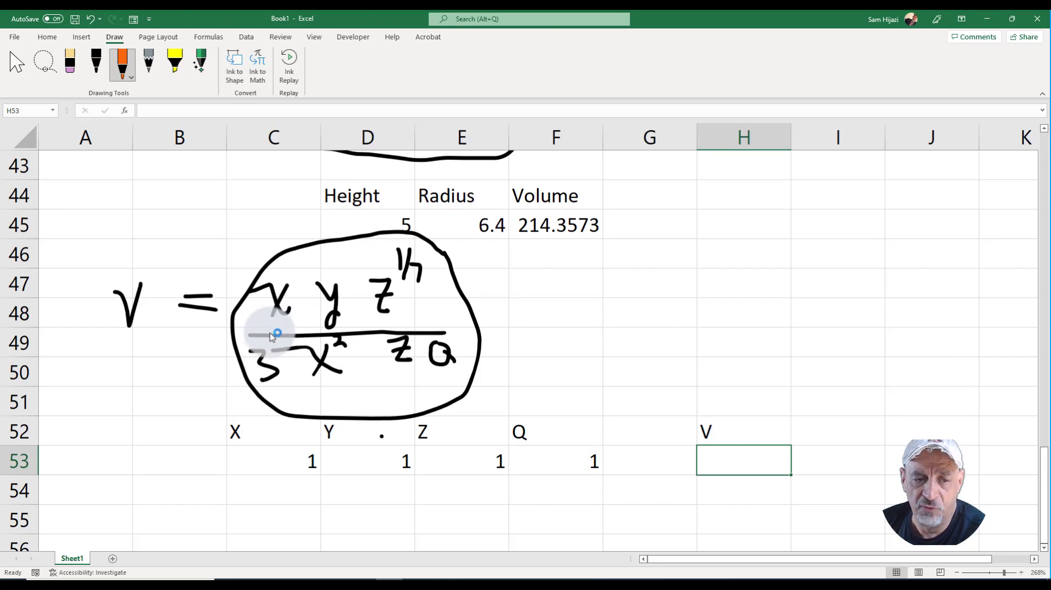
left_click_drag(232, 293, 248, 329)
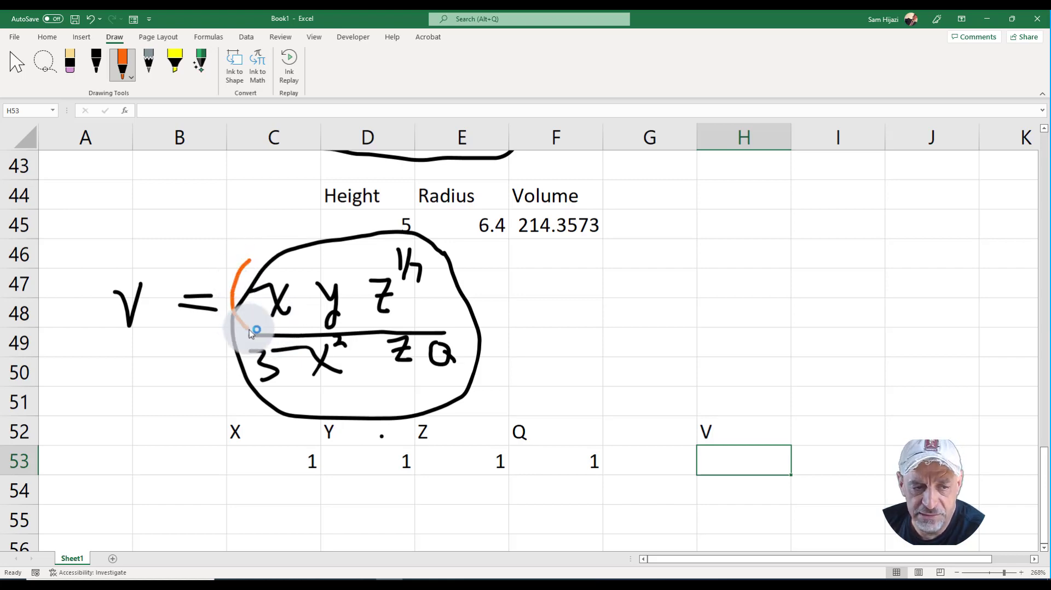
mouse_move(416, 247)
left_mouse_down()
mouse_move(434, 272)
mouse_move(439, 340)
mouse_move(460, 382)
left_mouse_up()
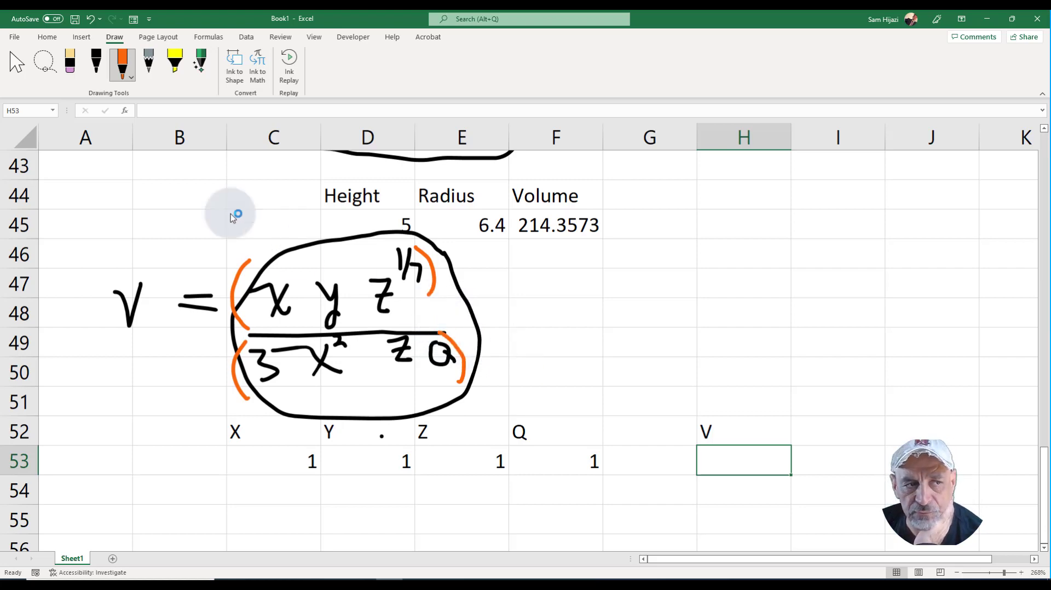
- Start the V formula in H53 with the numerator and the opening of the denominator: =(C53*D53*E53^1/7)/(3*
left_click(16, 63)
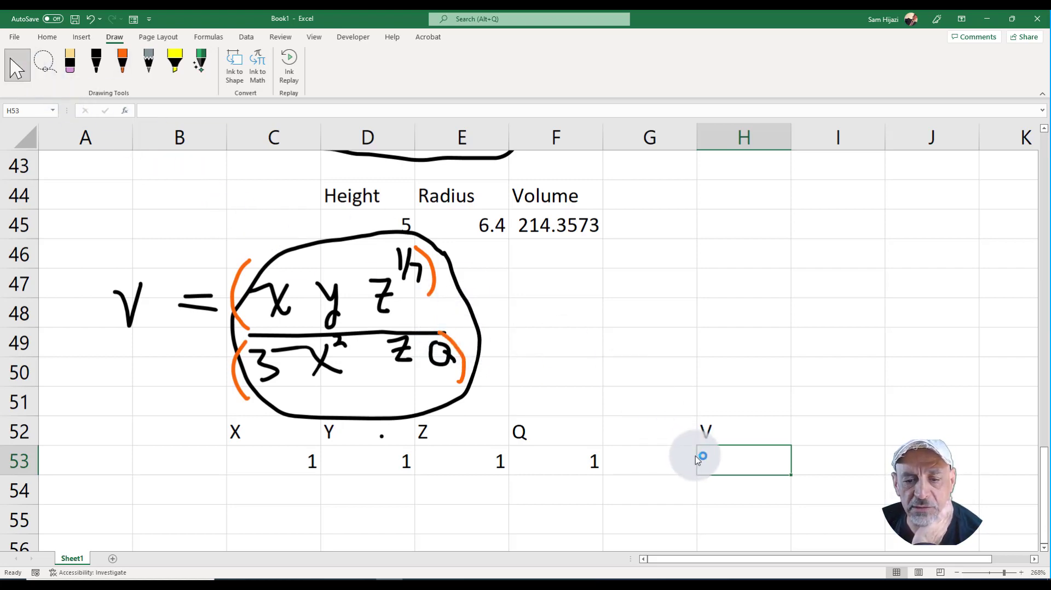
left_click(713, 463)
type("=")
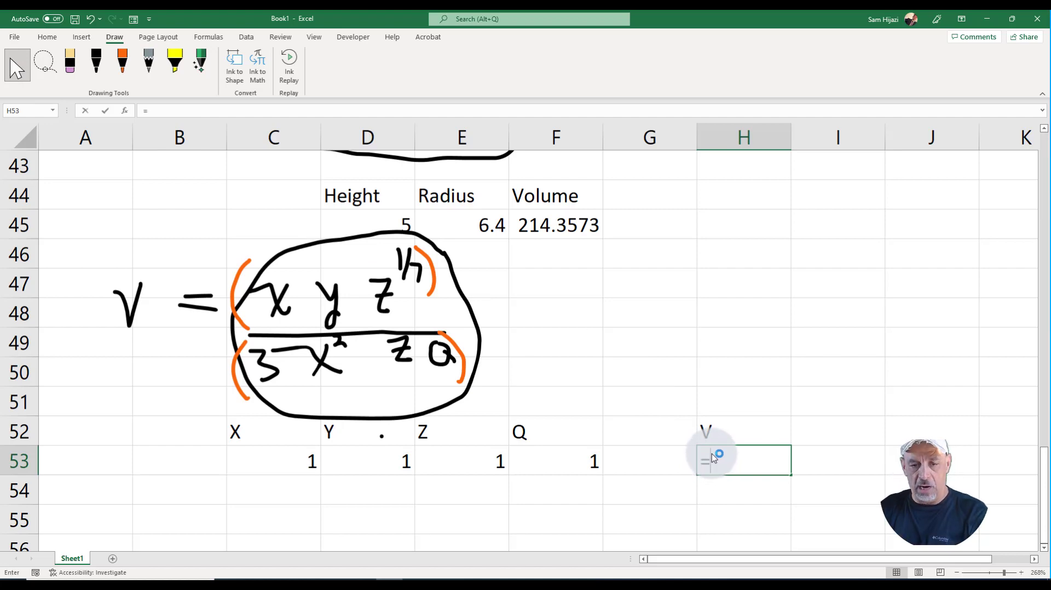
type("(")
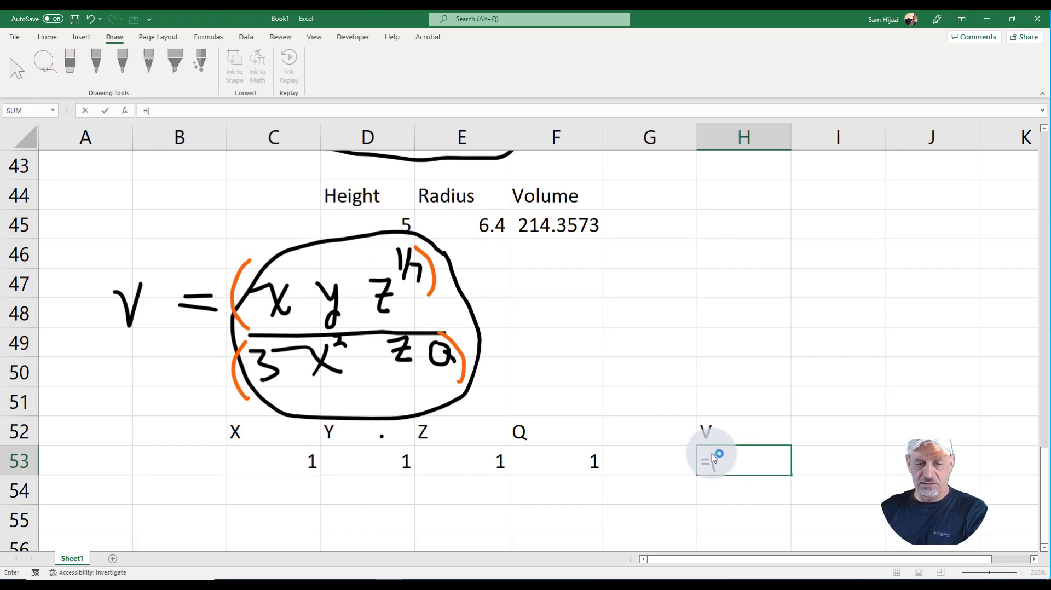
left_click(298, 463)
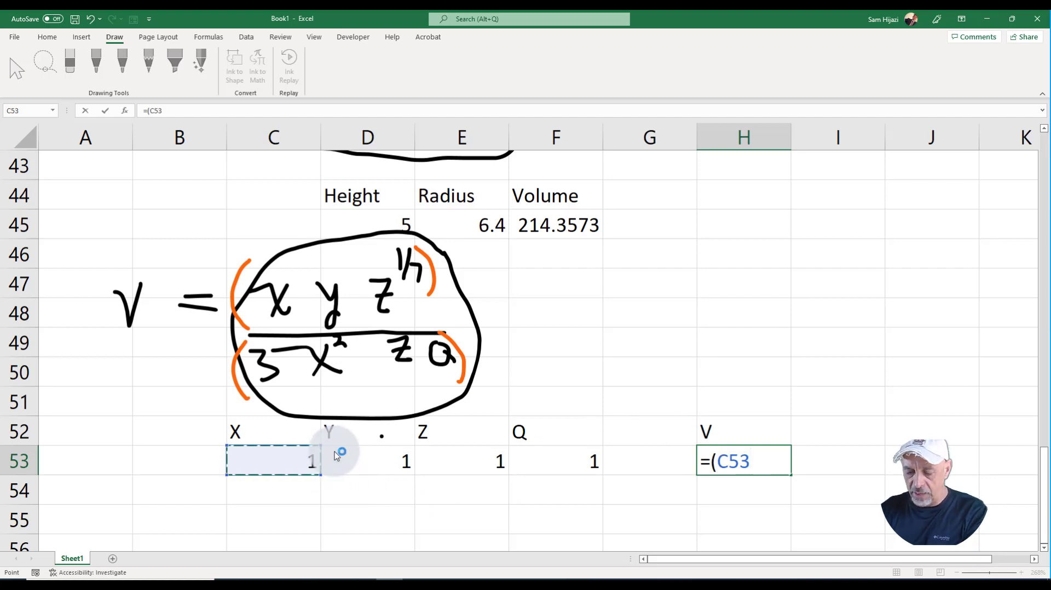
type("*")
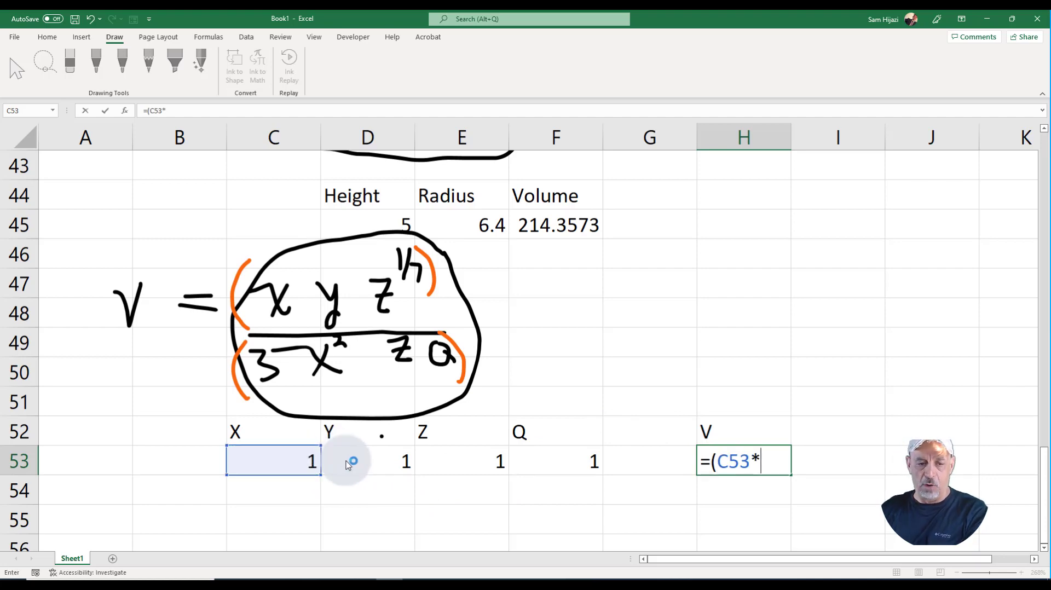
left_click(349, 464)
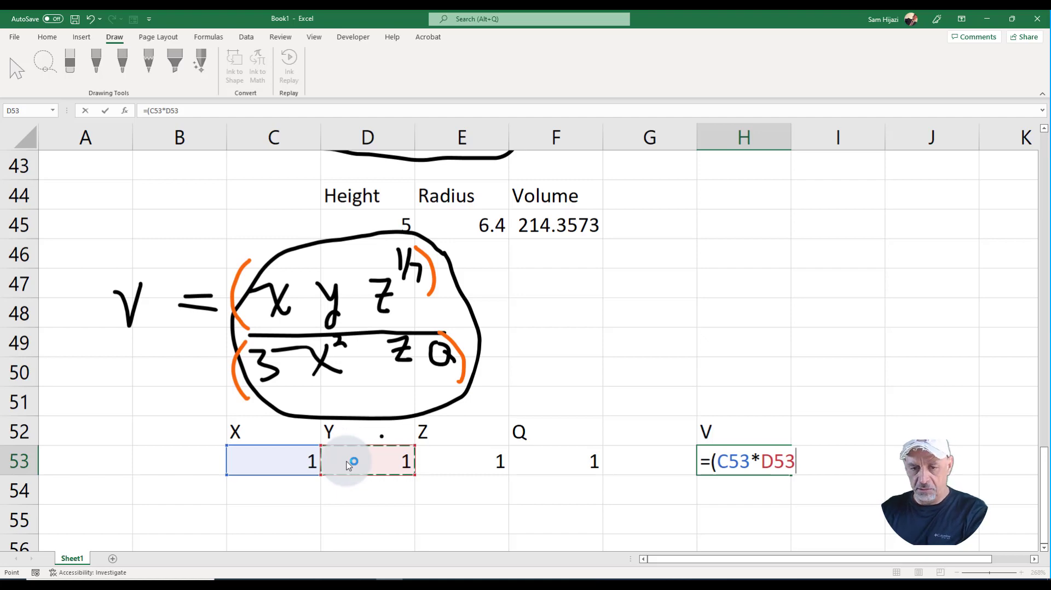
type("*")
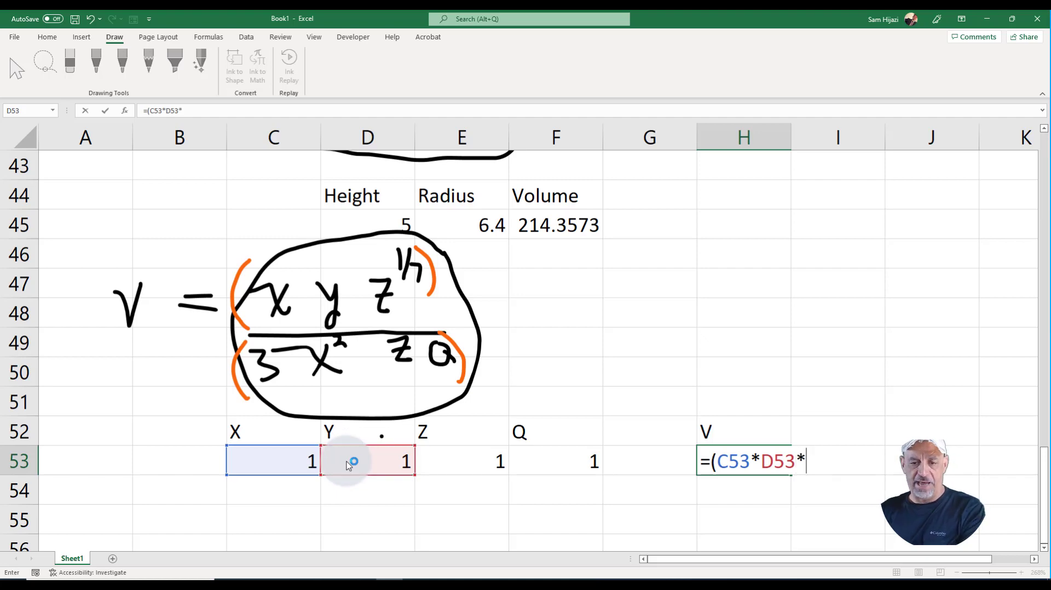
left_click(454, 462)
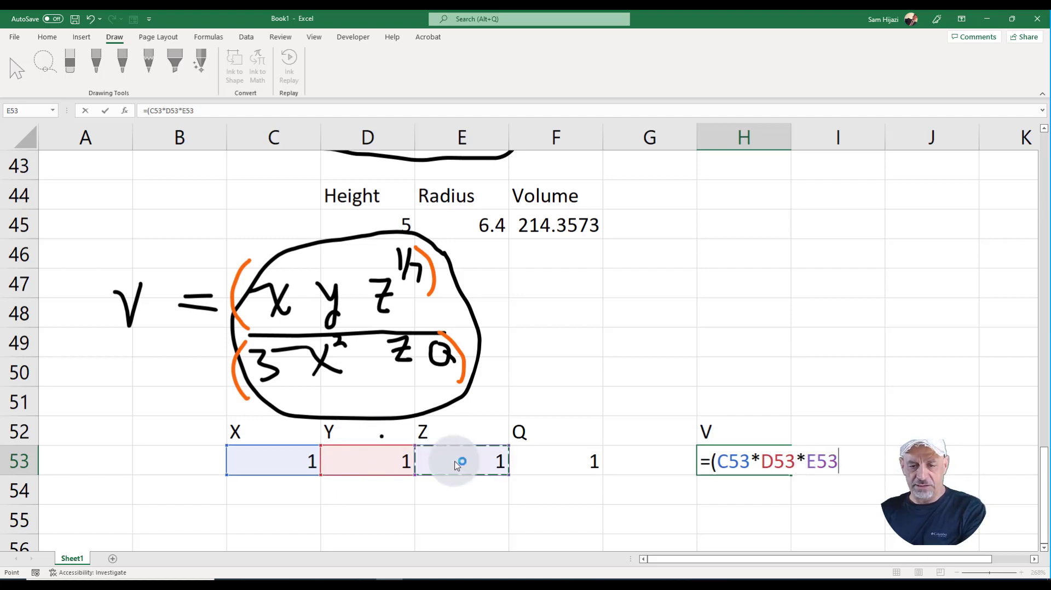
type("^1")
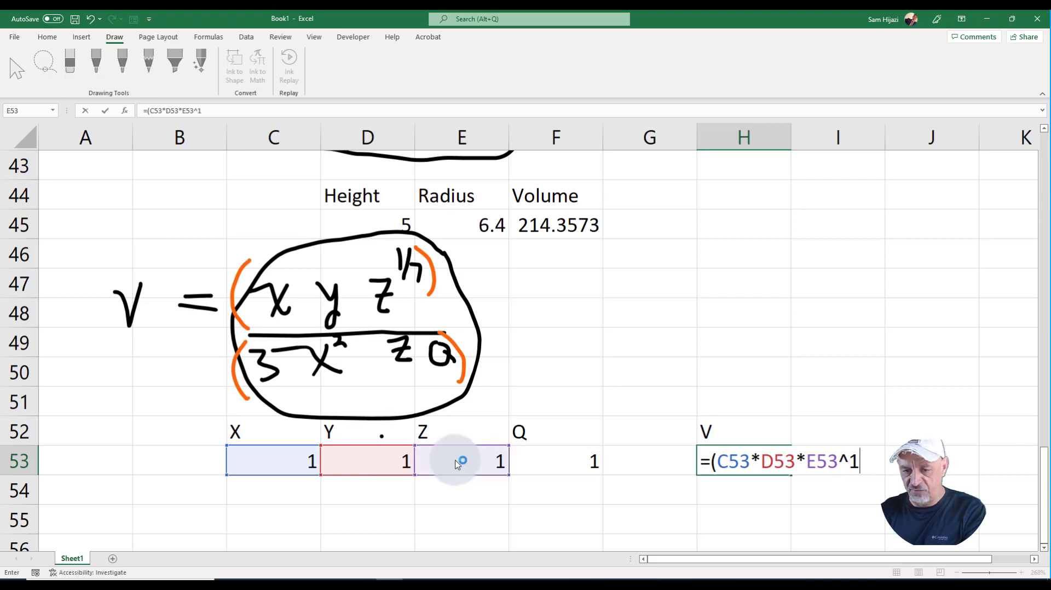
type("/7)/(3*")
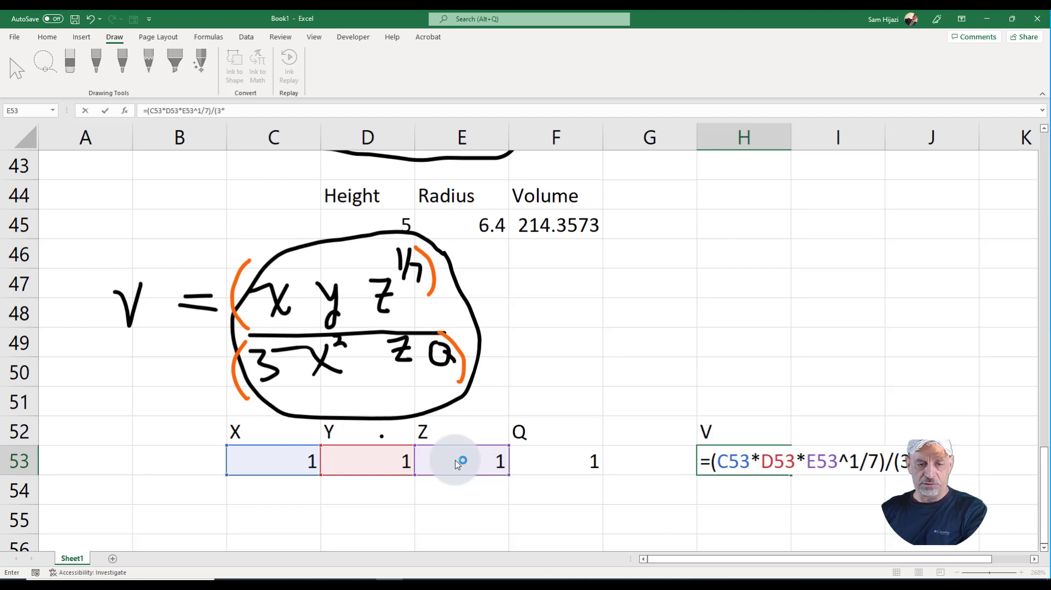
- Complete the V formula in H53 by finishing the denominator with C53^2*E53*F53 and closing its parenthesis
left_click(286, 463)
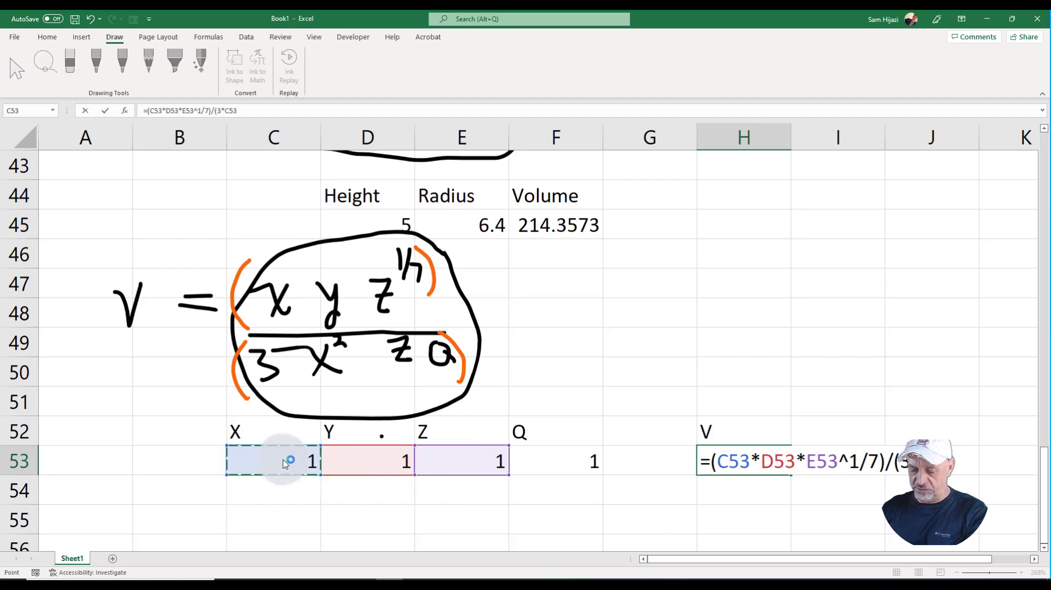
type("^2*")
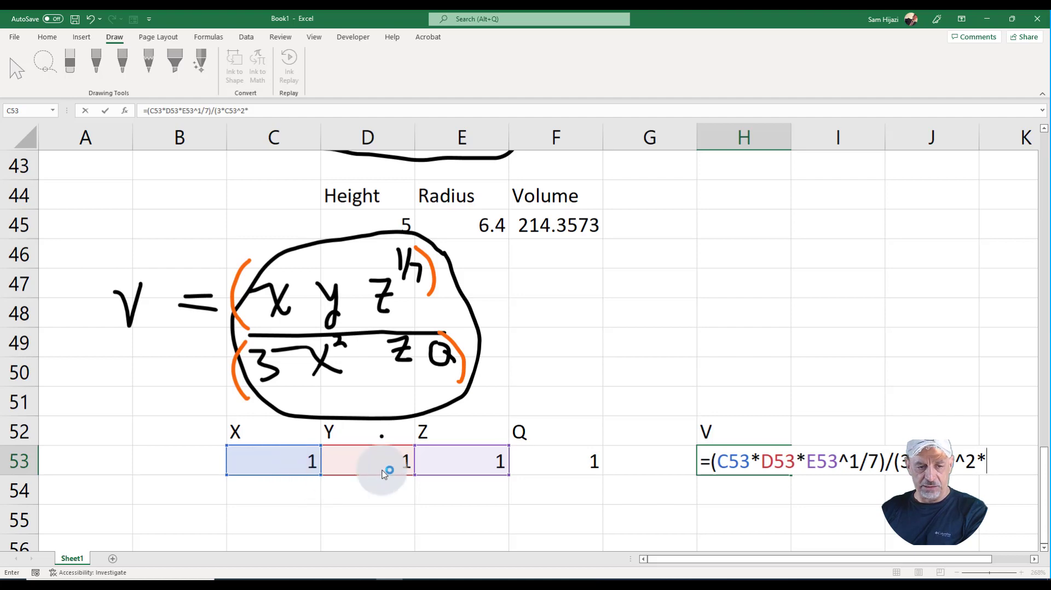
left_click(462, 468)
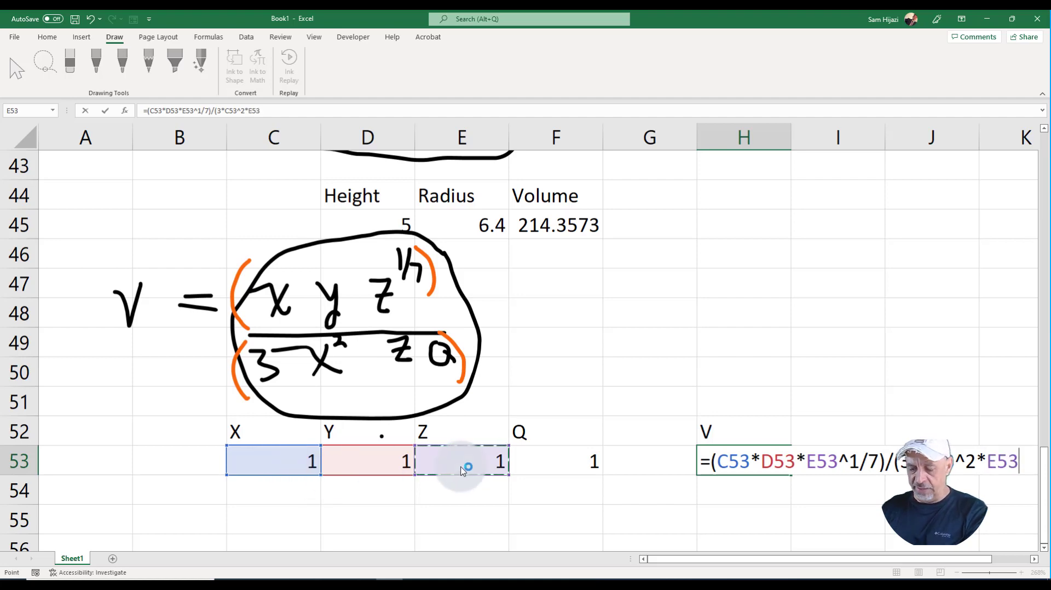
type("*")
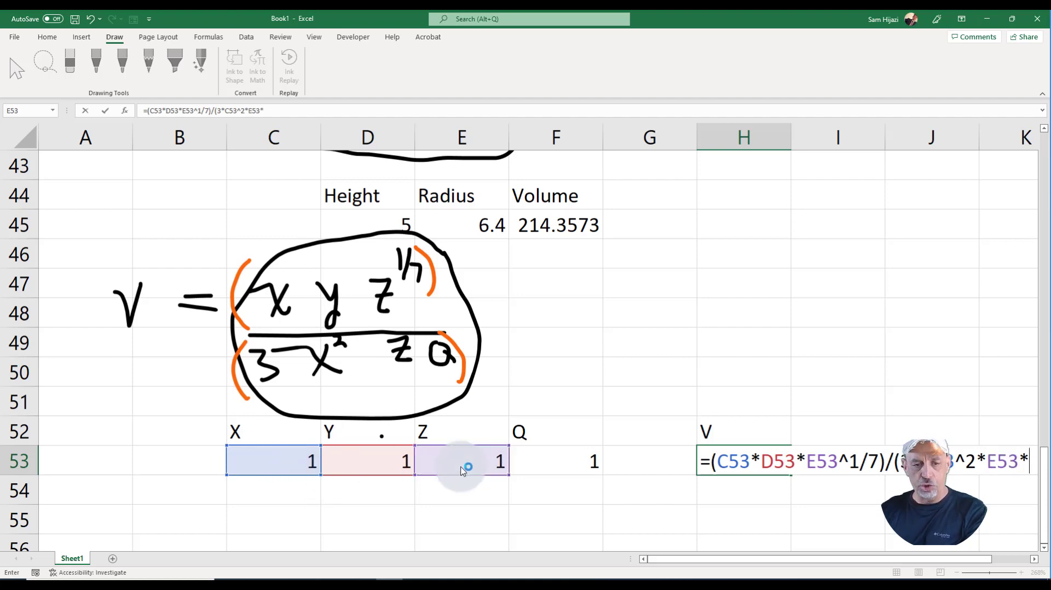
left_click(534, 461)
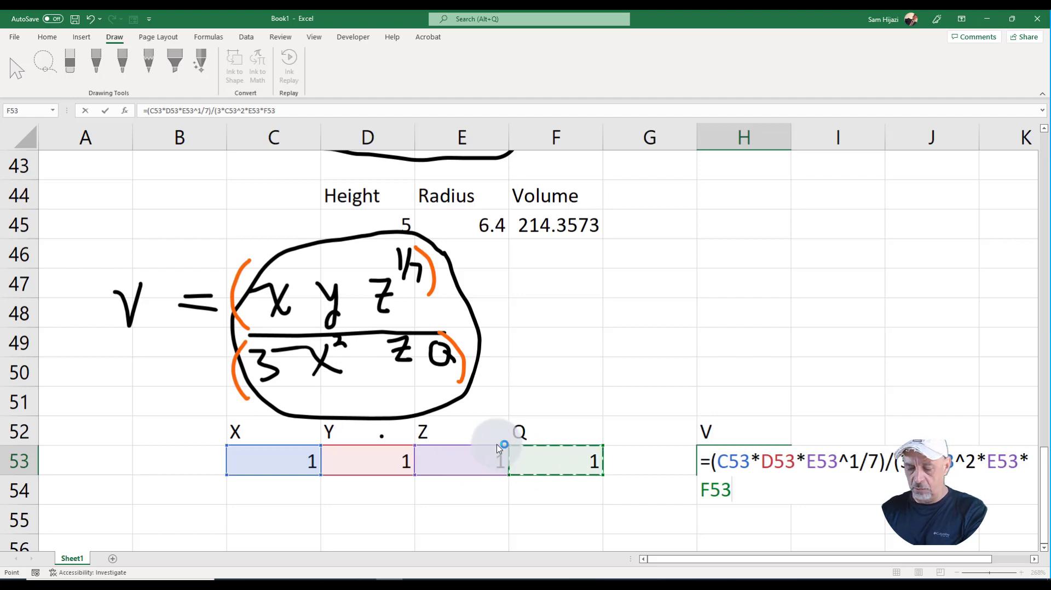
type(")")
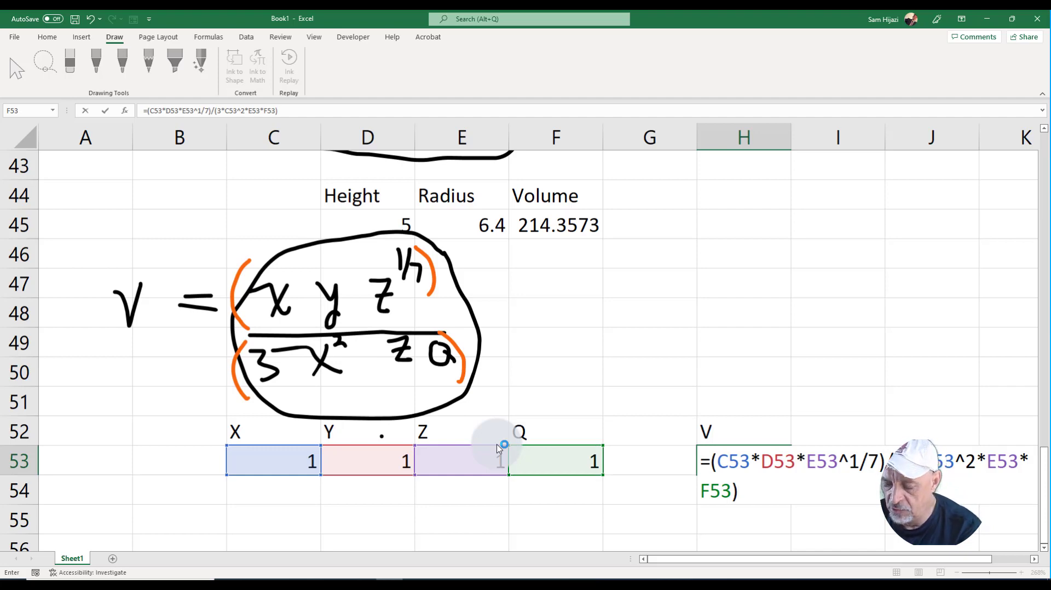
key("Return")
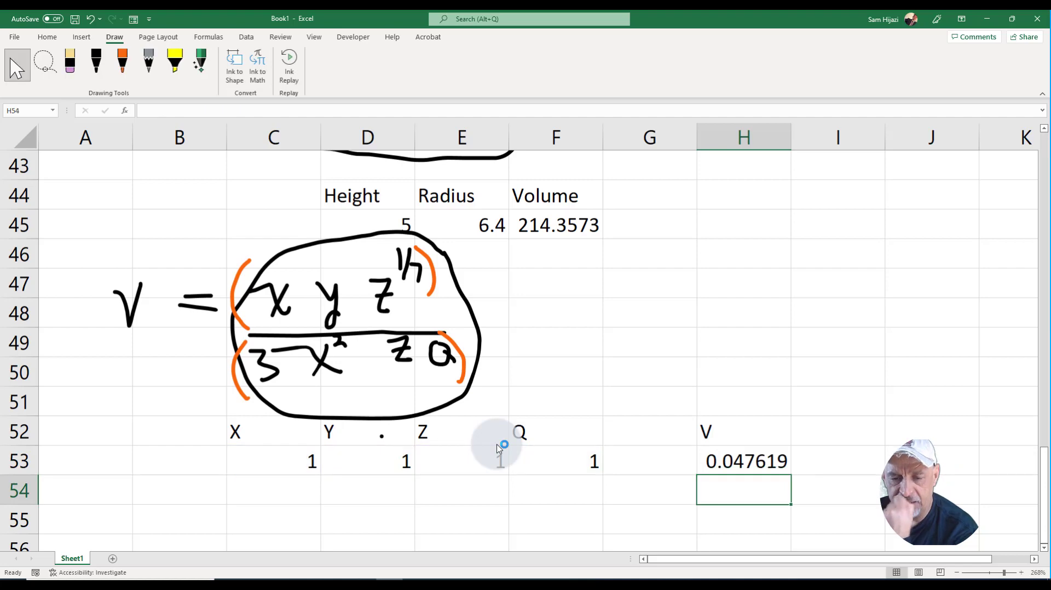
- Enclose the 1/7 exponent in parentheses in the H53 formula so it reads =(C53*D53*E53^(1/7))/(3*C53^2*E53*F53)
left_click(744, 468)
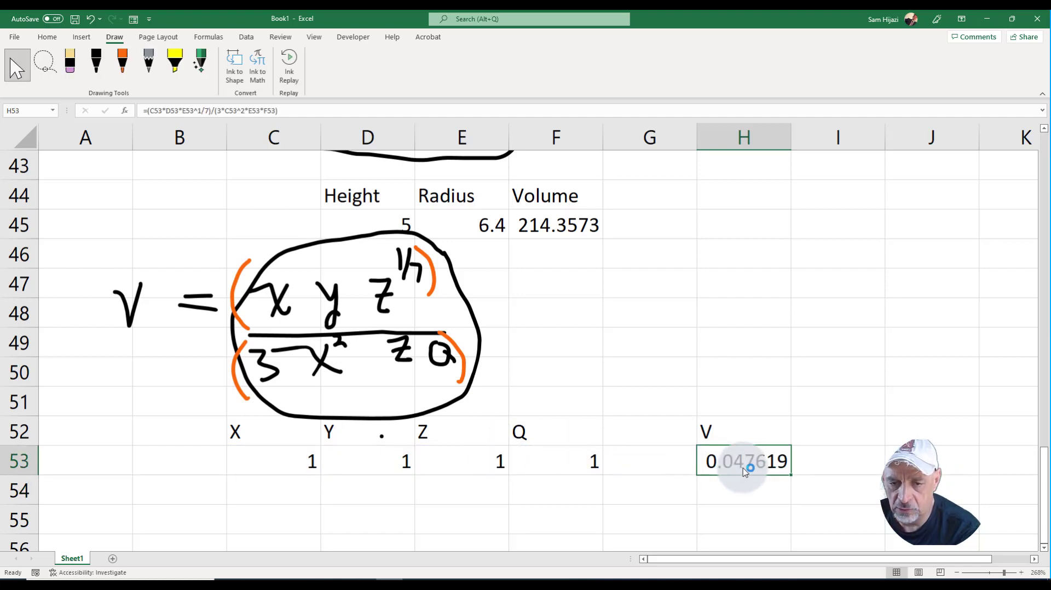
double_click(744, 458)
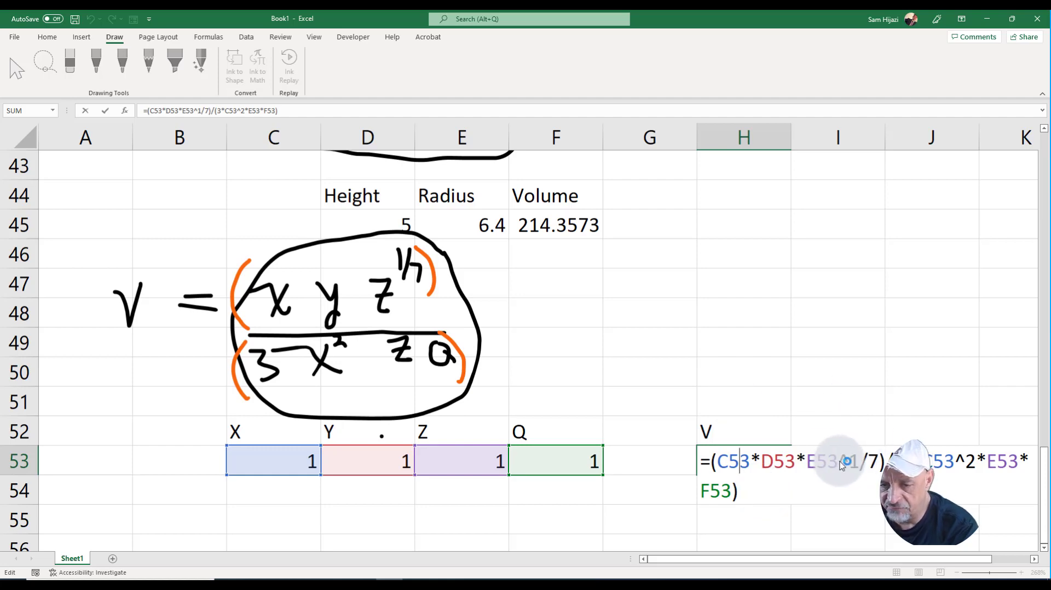
left_click_drag(840, 463, 874, 468)
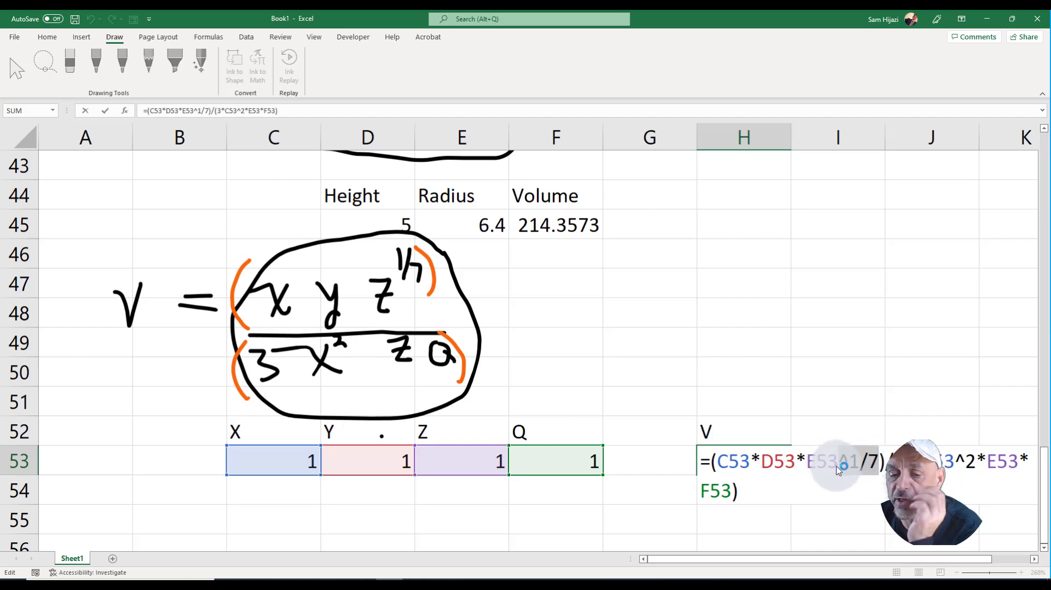
left_click(850, 464)
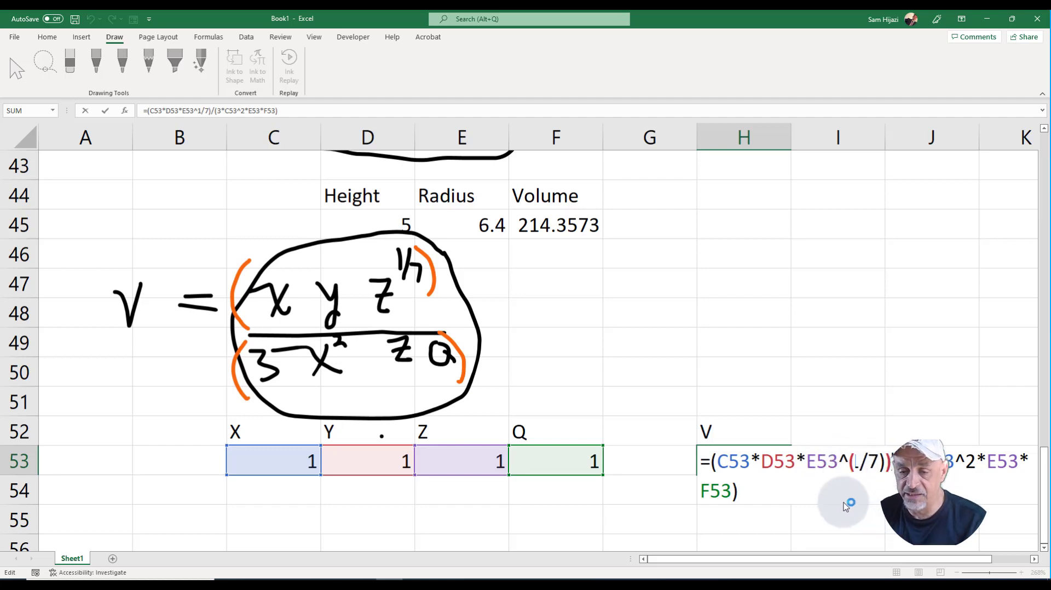
type("(")
left_click(886, 462)
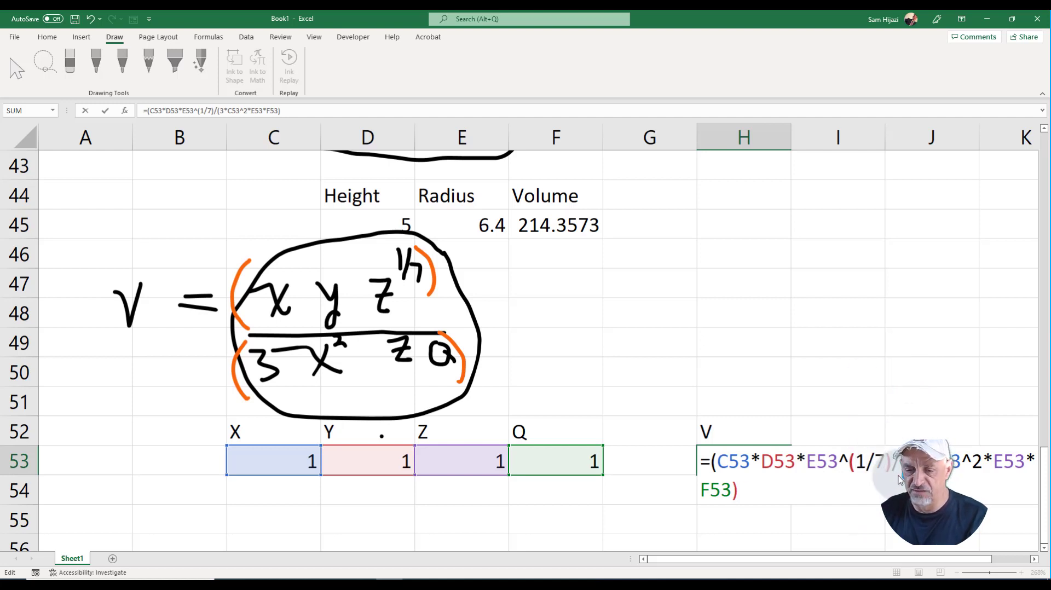
type(")")
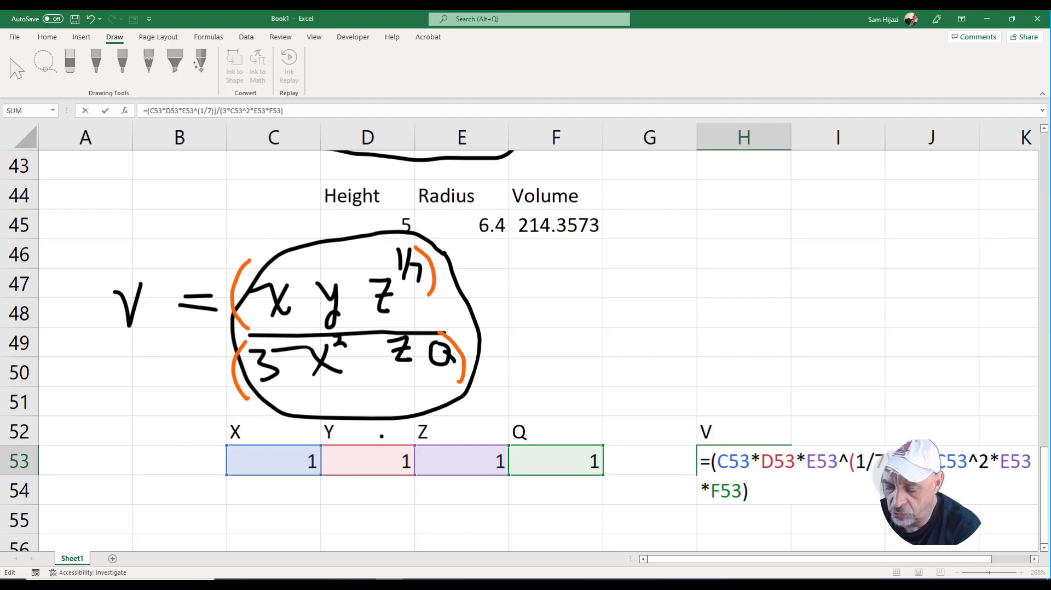
key("Return")
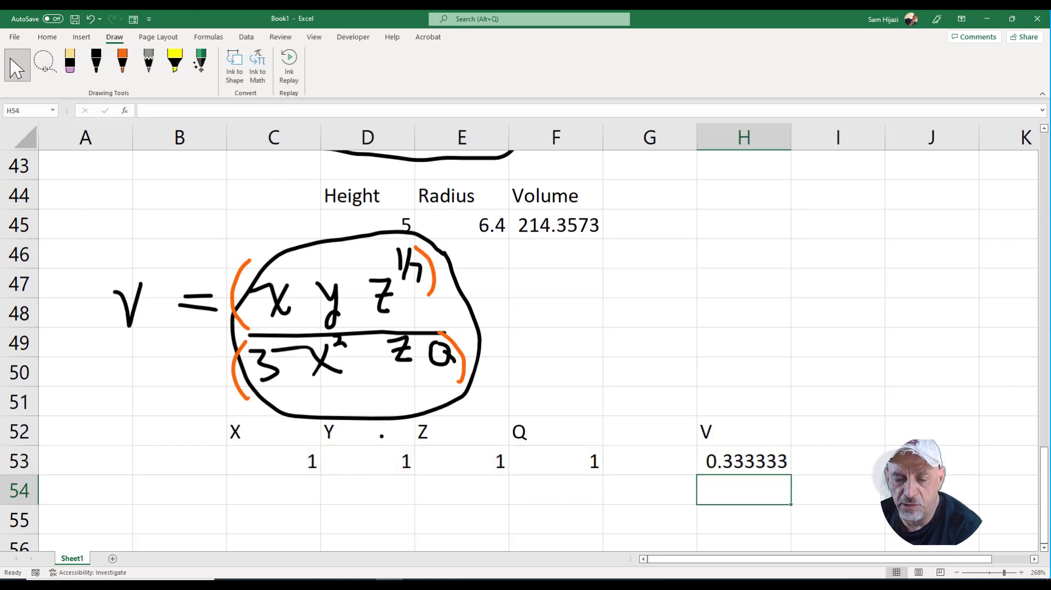
left_click(773, 468)
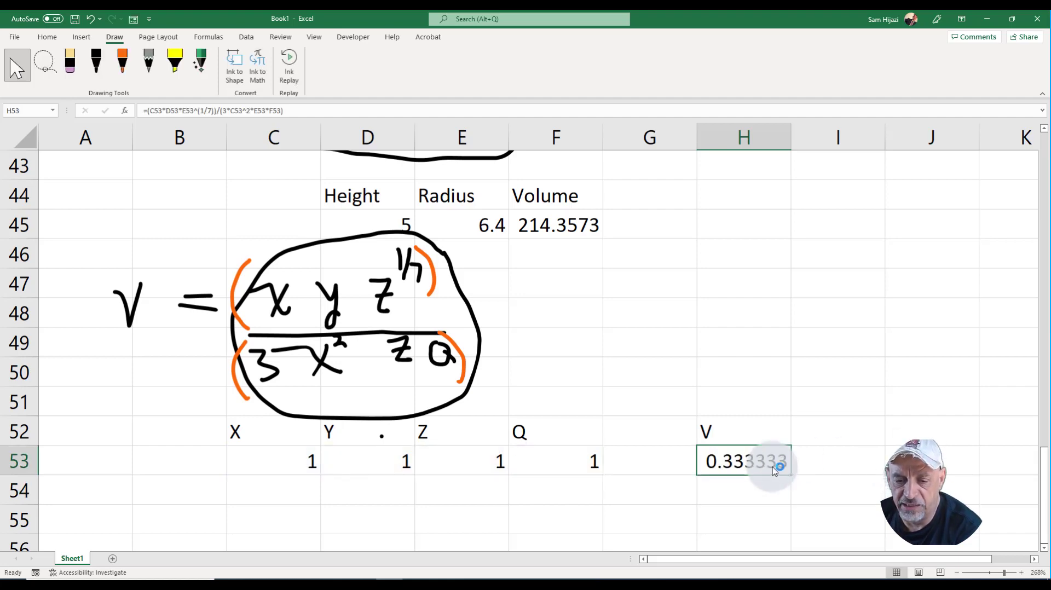
- Enter the test formula =2^1/7, without parentheses around the exponent, in cell H48
left_click(743, 319)
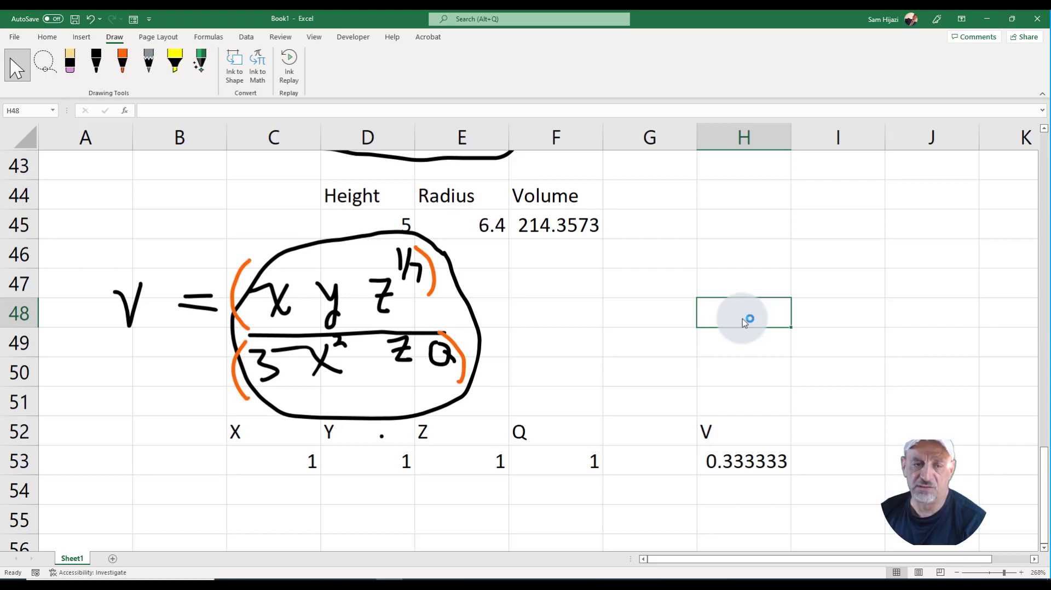
type("=")
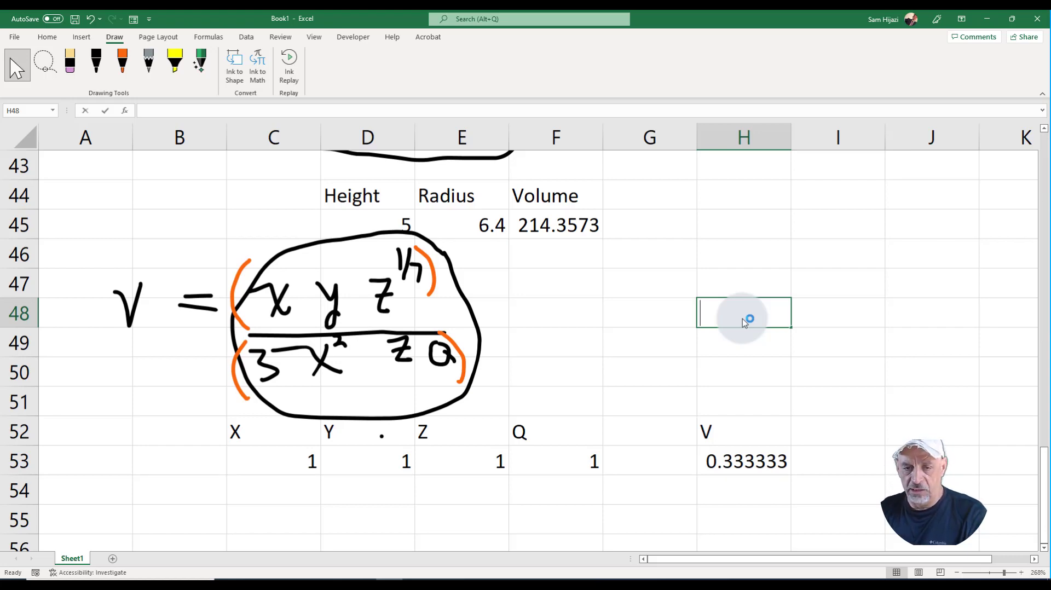
type("2&")
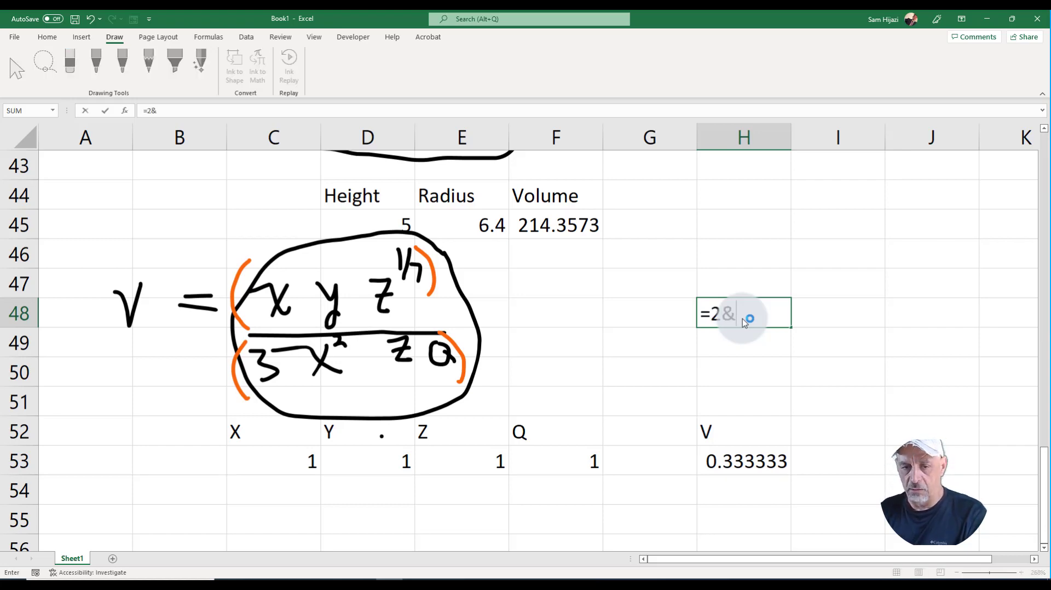
key("BackSpace")
type("^1")
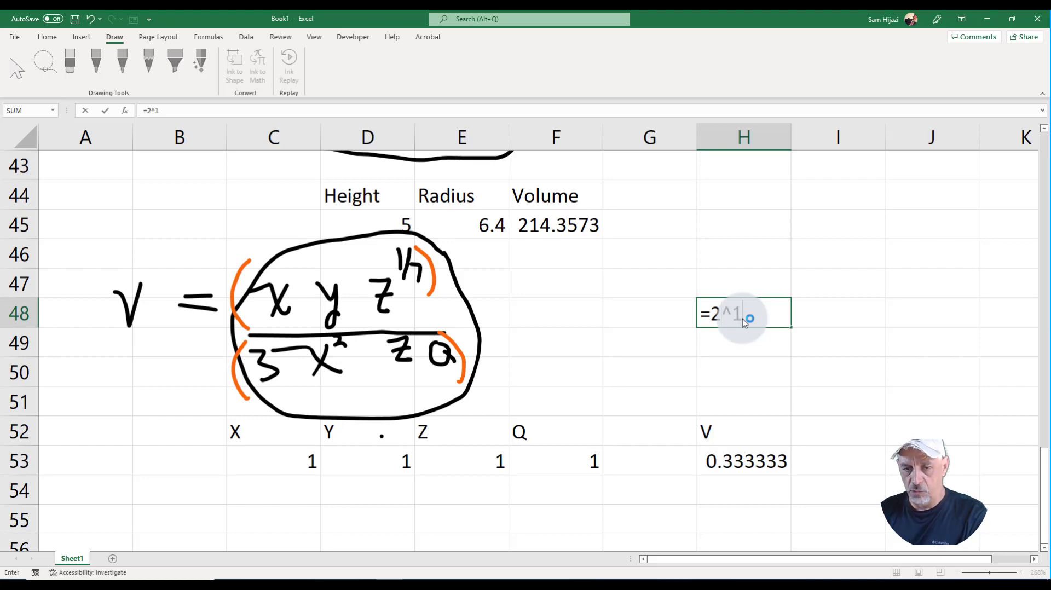
type("/")
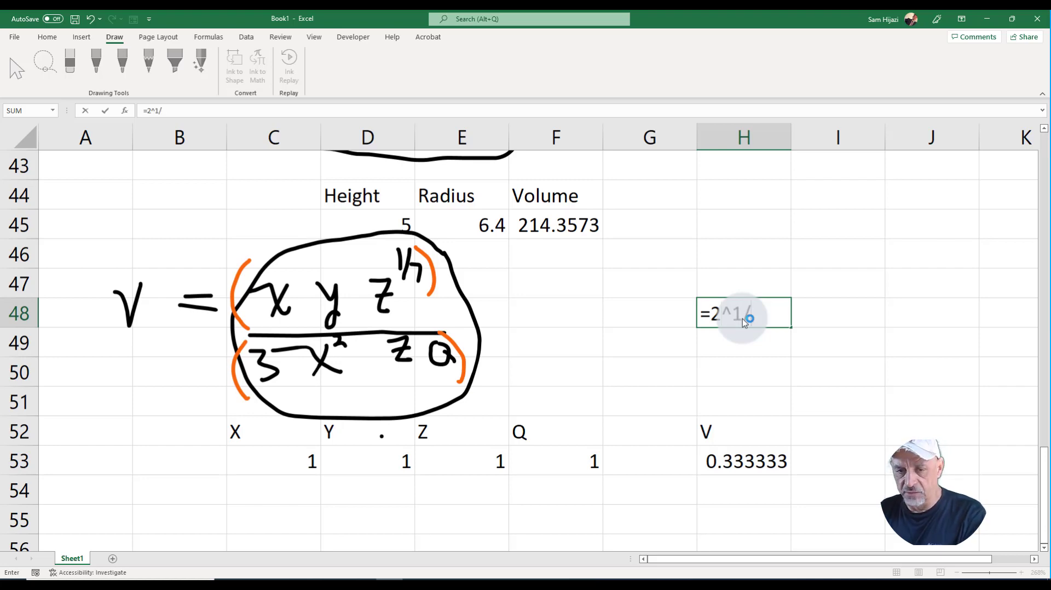
type("7")
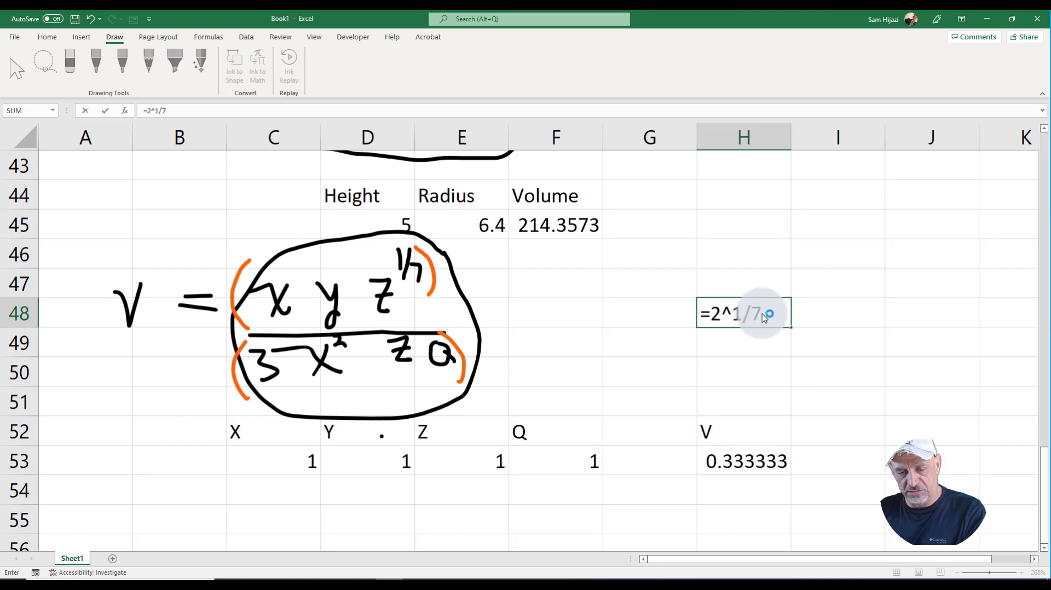
key("Return")
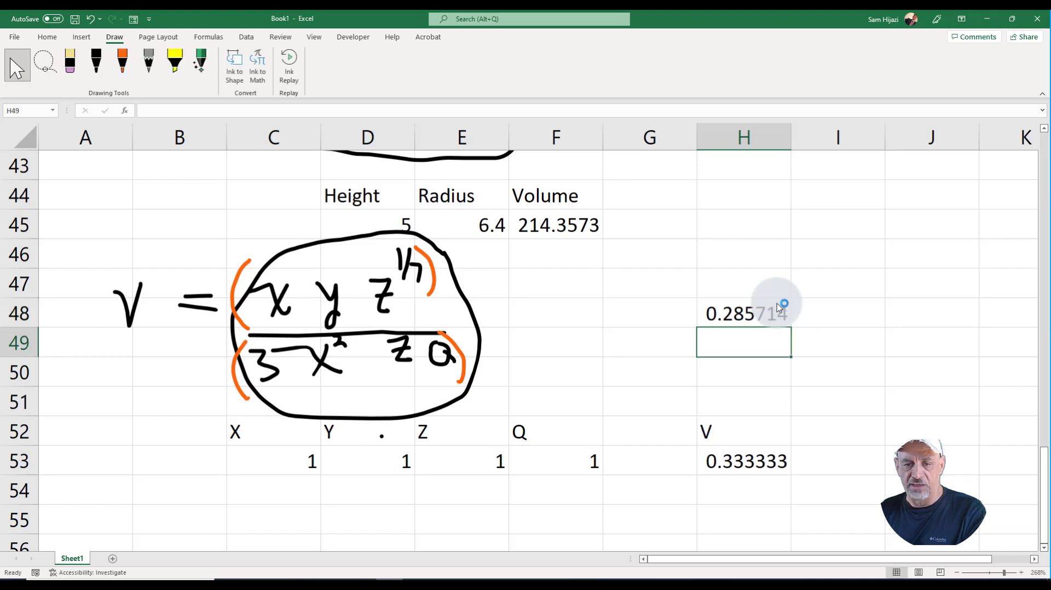
- Enter the comparison formula =2^(1/7), with the exponent in parentheses, in cell I48
left_click(835, 322)
type("=")
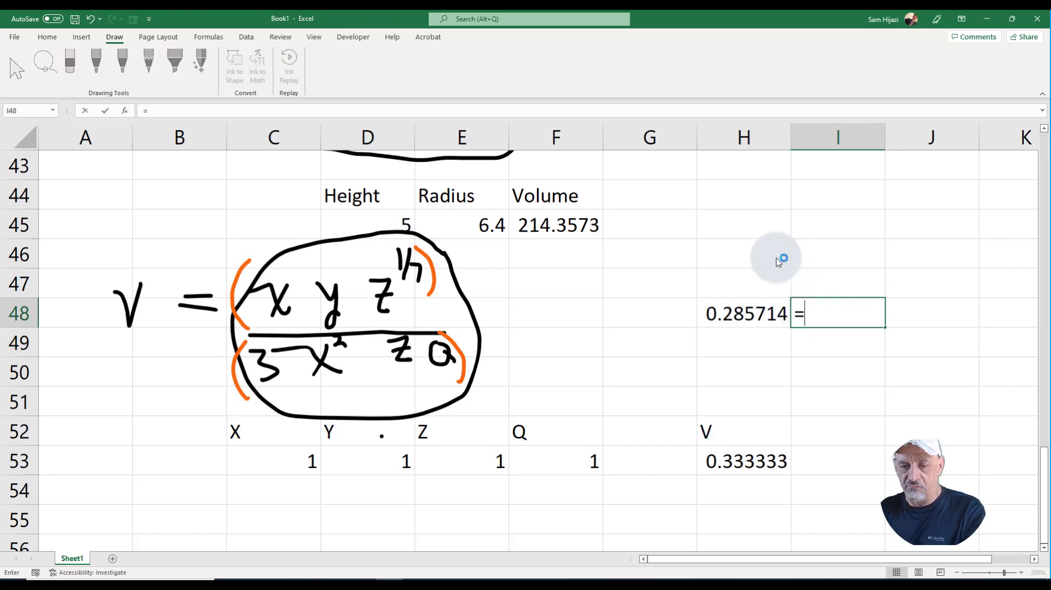
type("2")
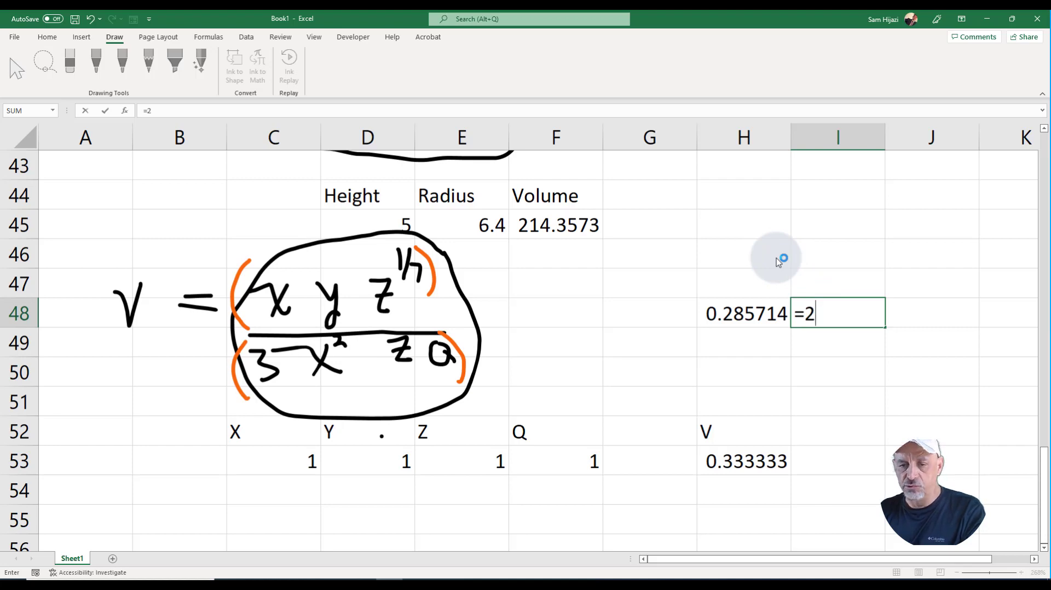
type("^(1/")
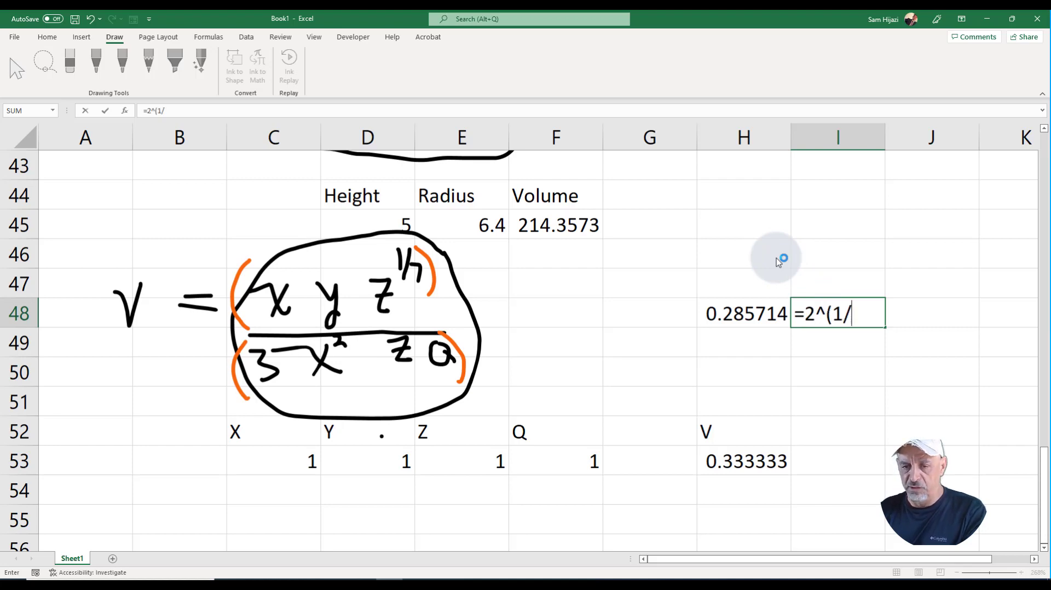
type("7)")
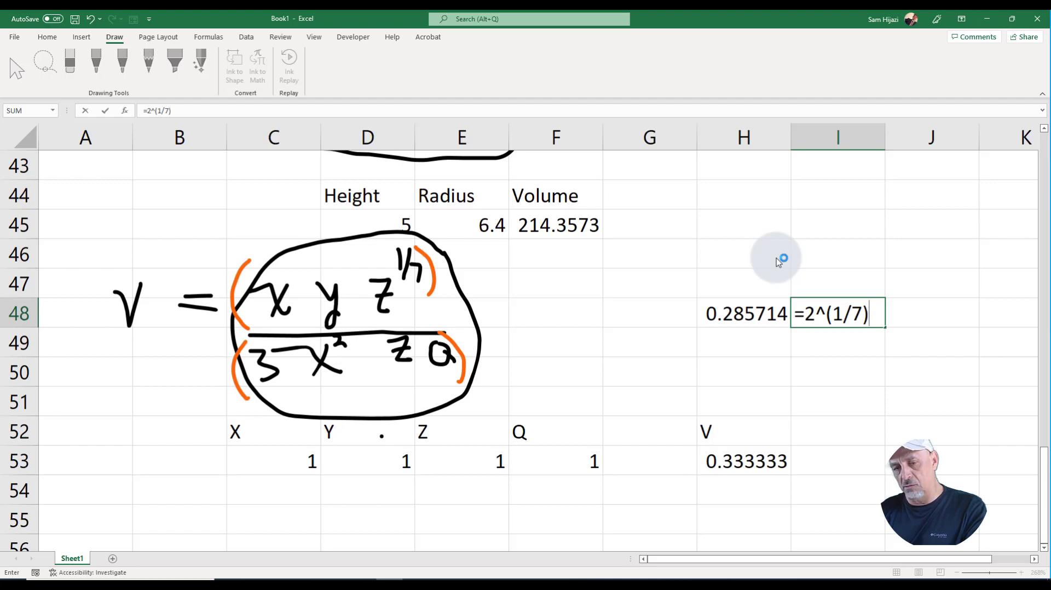
key("Return")
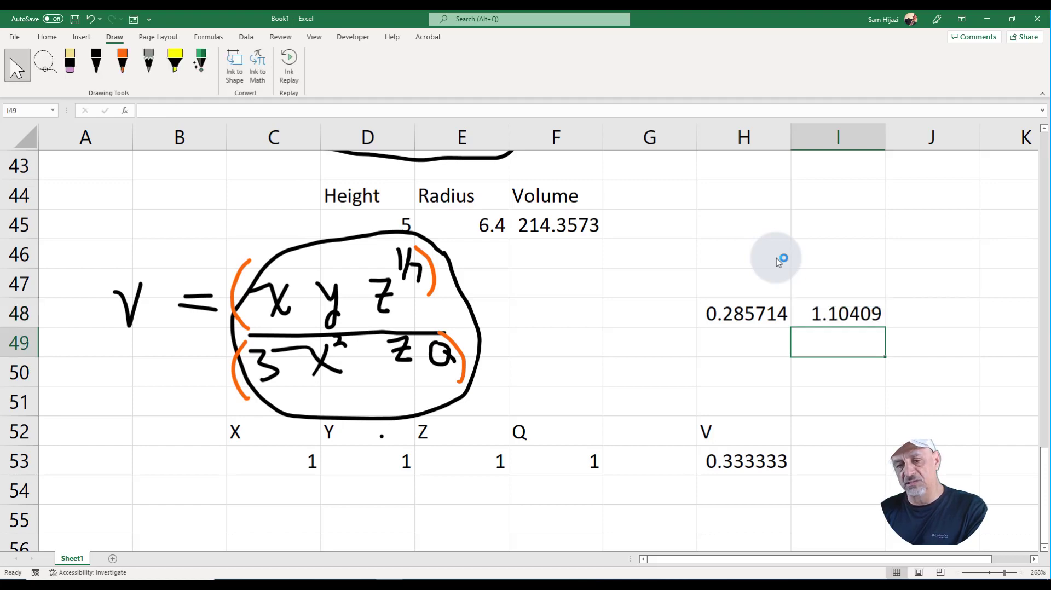
left_click(833, 316)
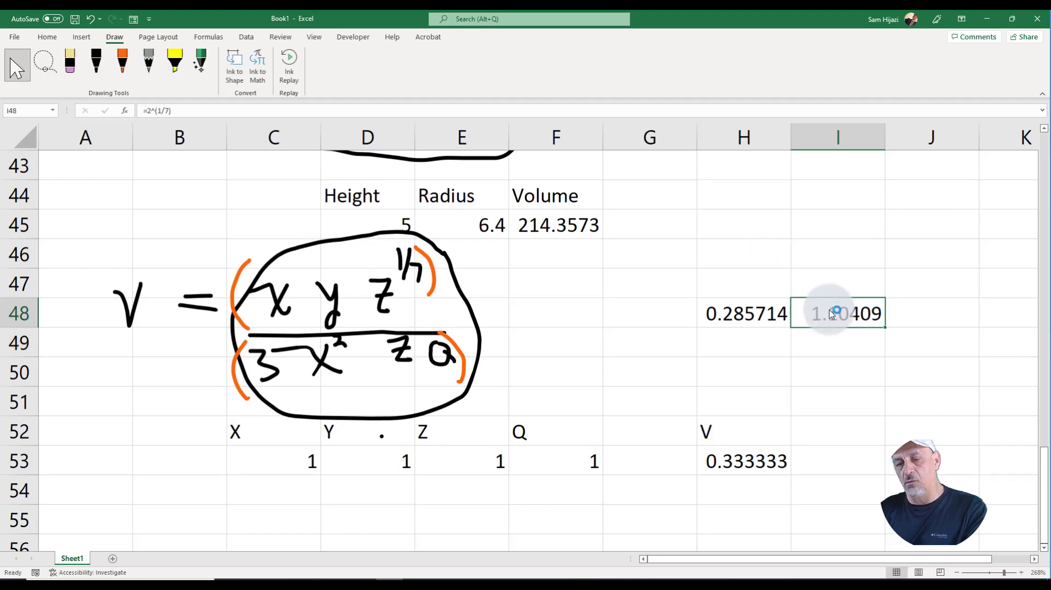
- Change the base to 300 in both test formulas in H48 and I48, keeping their exponents
double_click(736, 316)
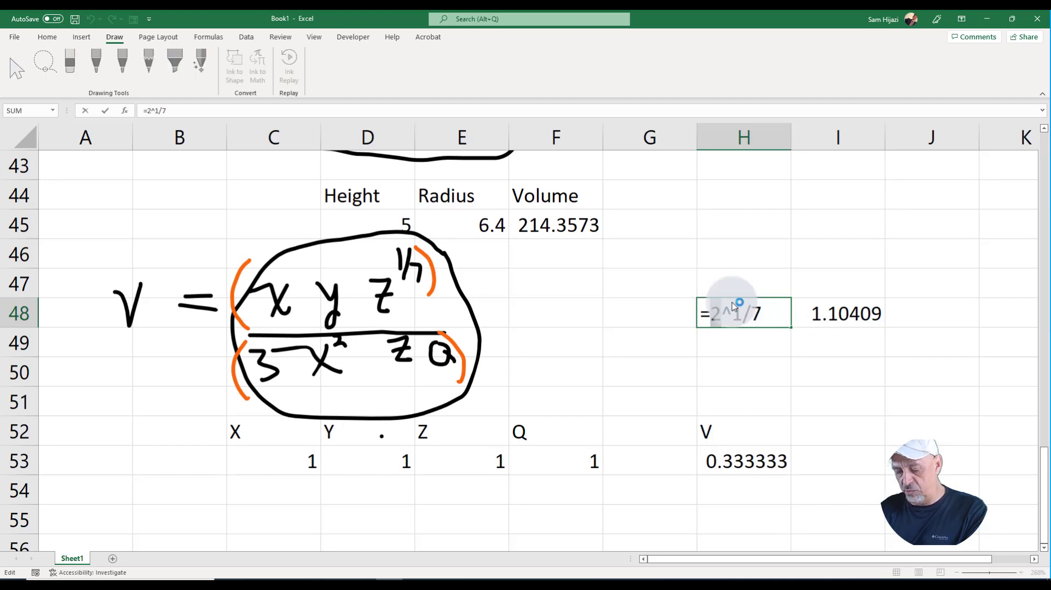
type("300")
key("Tab")
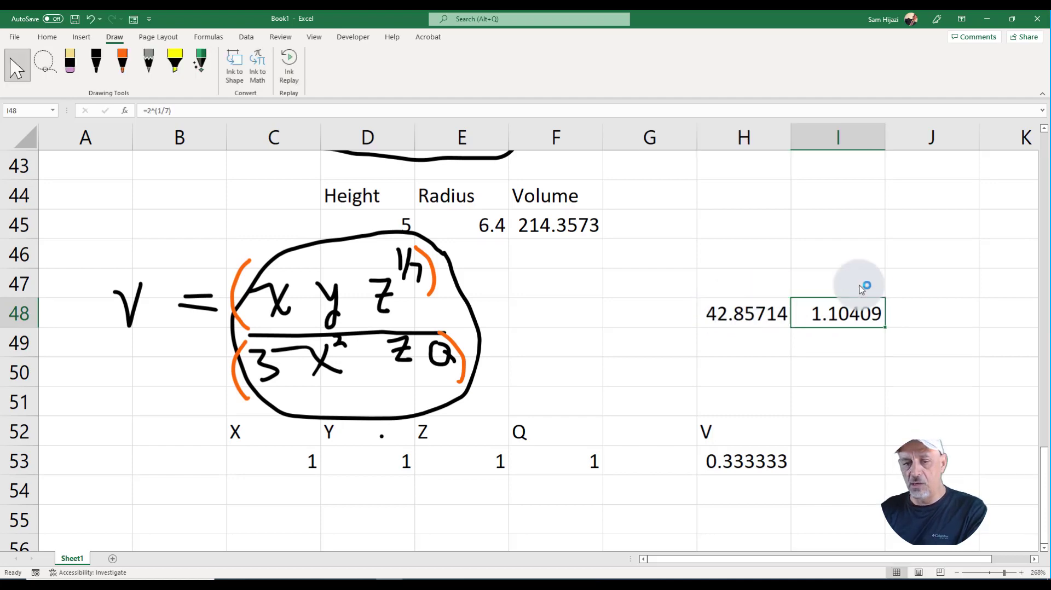
double_click(851, 309)
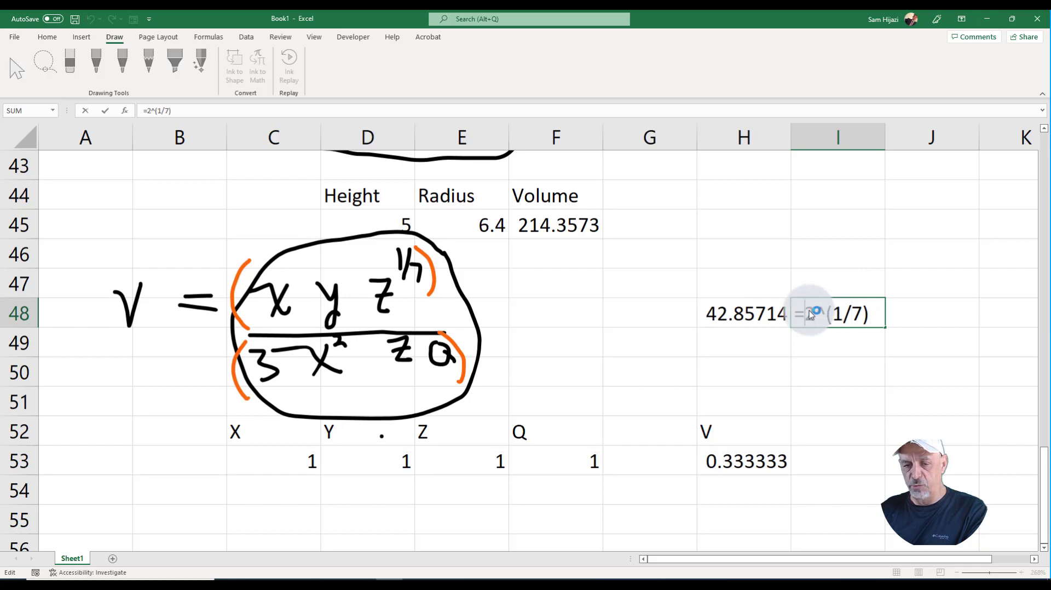
type("300")
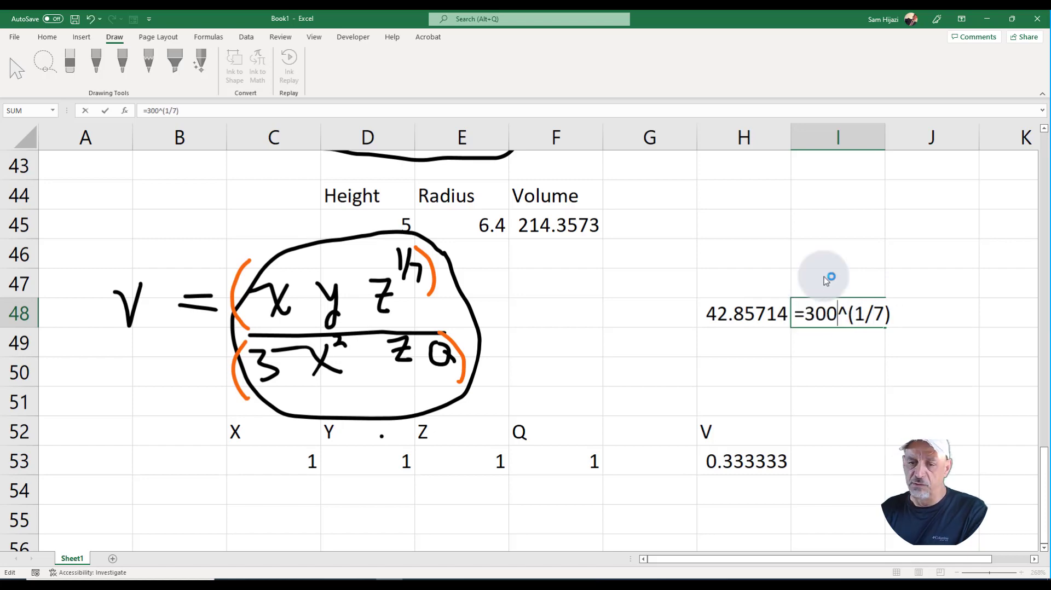
key("Return")
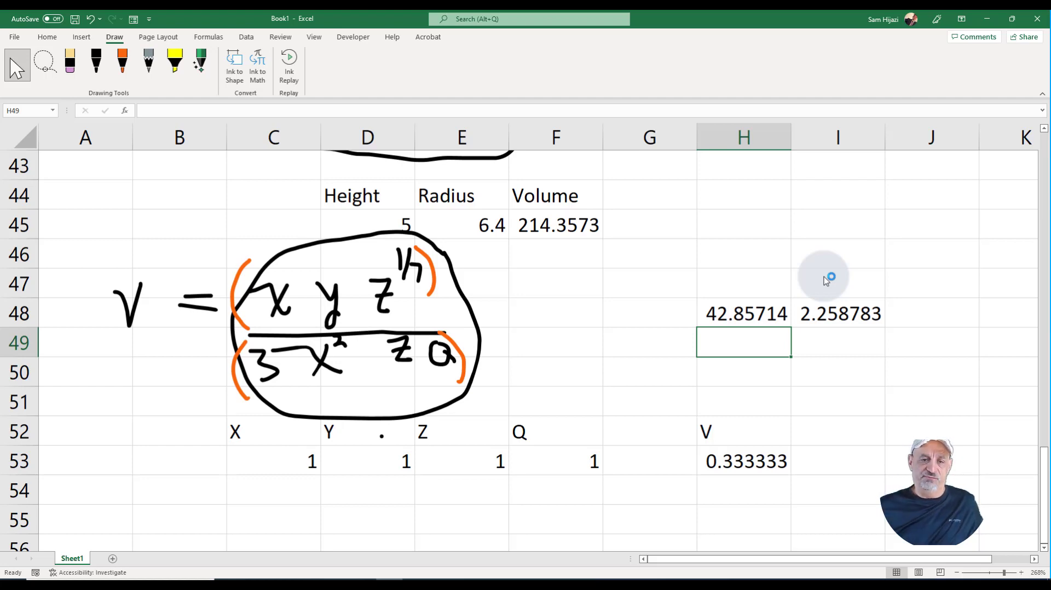
- Replace 3.14 with the PI() function in the F45 volume formula so it reads =(1/3)*PI()*D45*E45^2
double_click(570, 225)
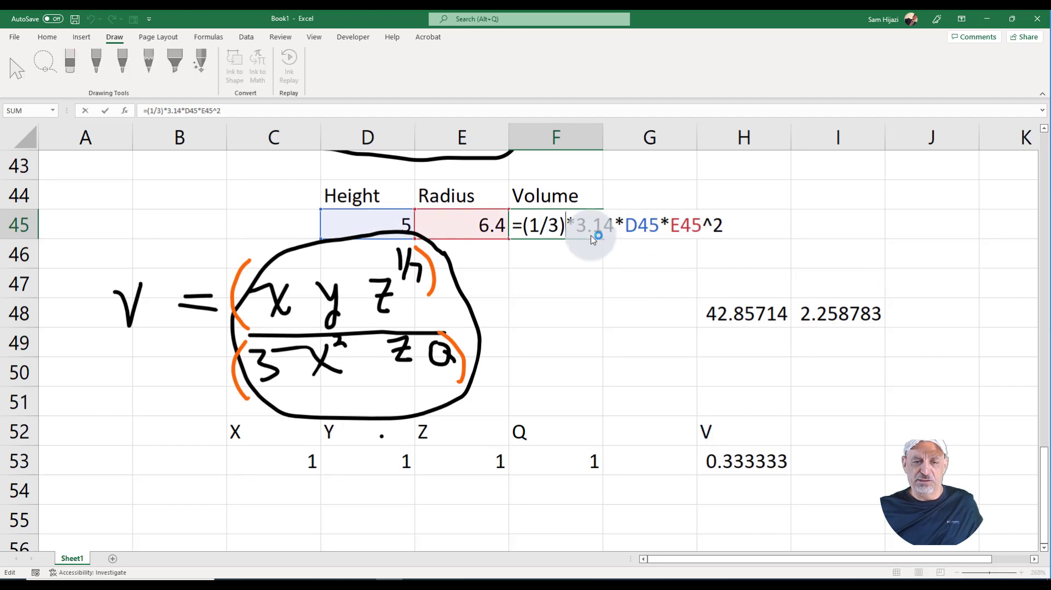
left_click_drag(620, 228, 577, 222)
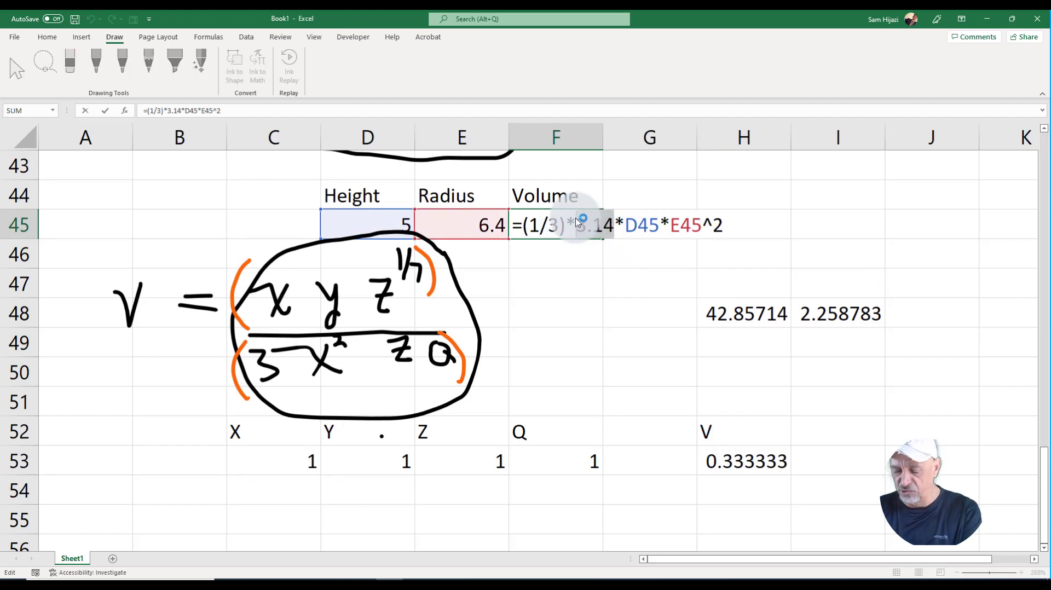
type("pi(")
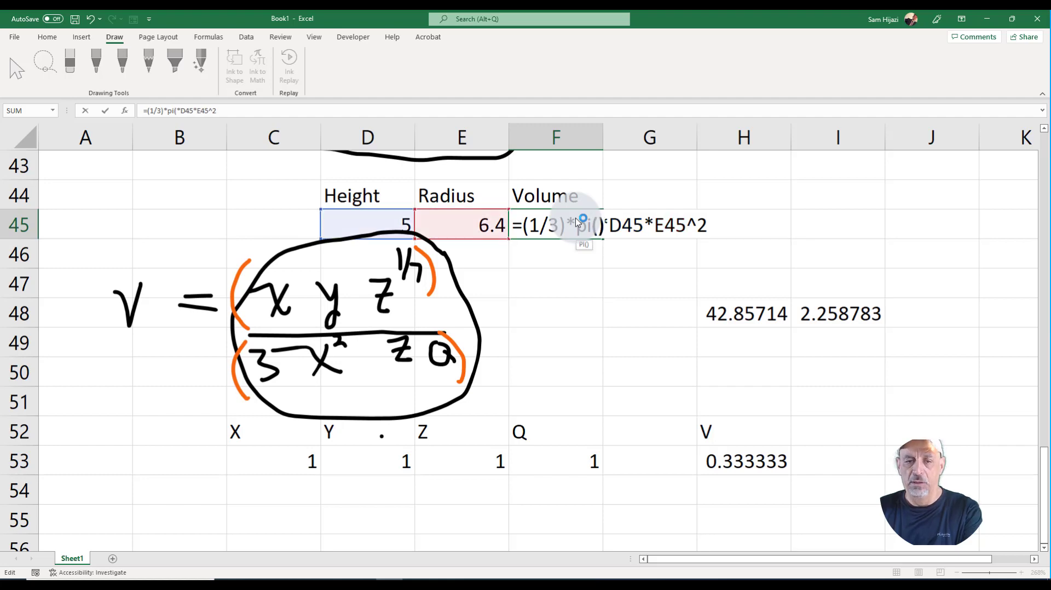
type(")")
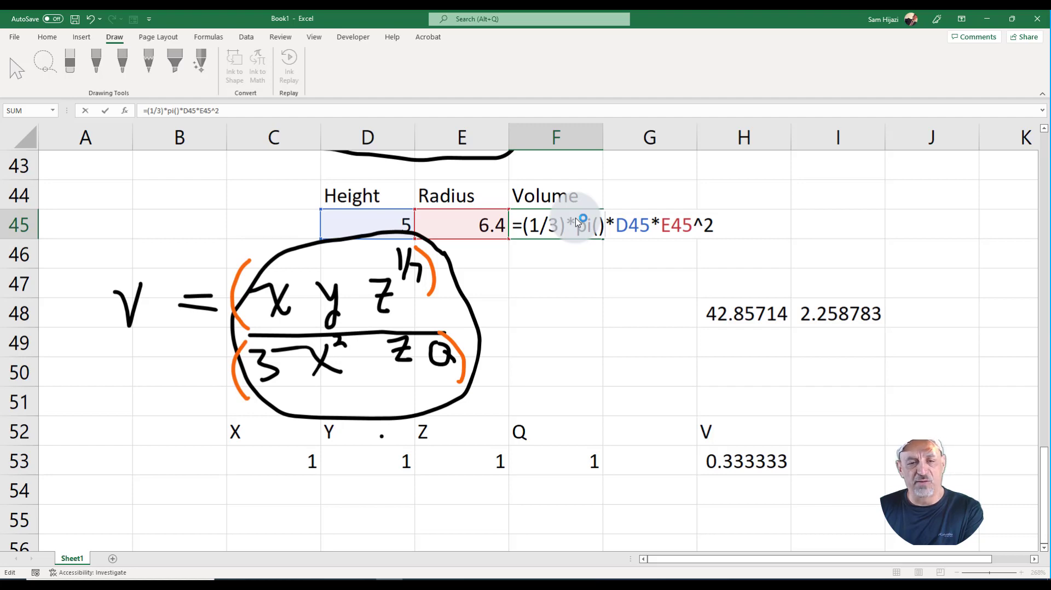
key("Return")
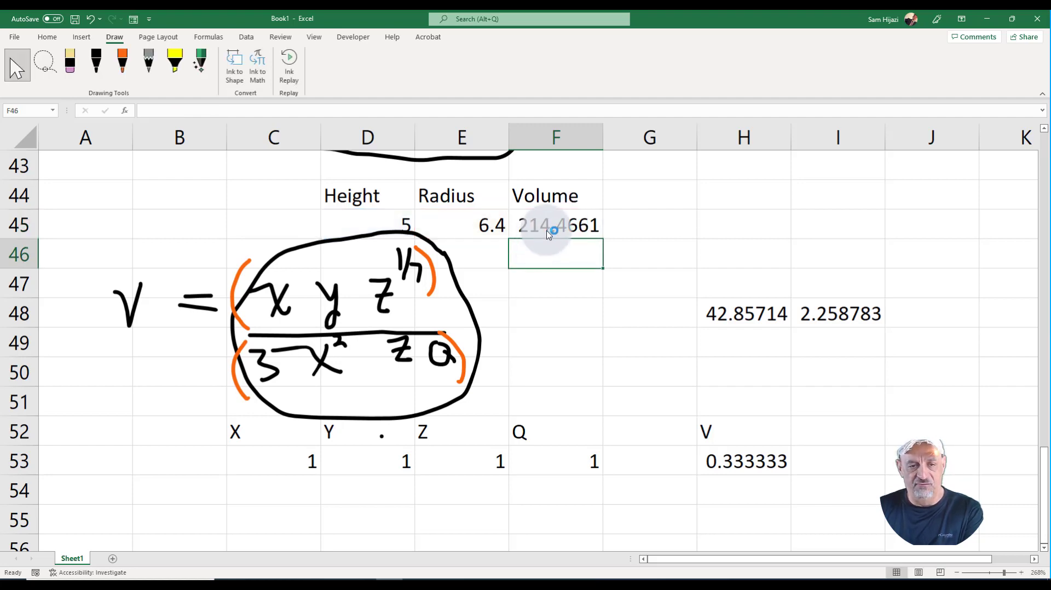
- Put 3.14 back in place of PI() in the F45 volume formula so it reads =(1/3)*3.14*D45*E45^2
double_click(549, 231)
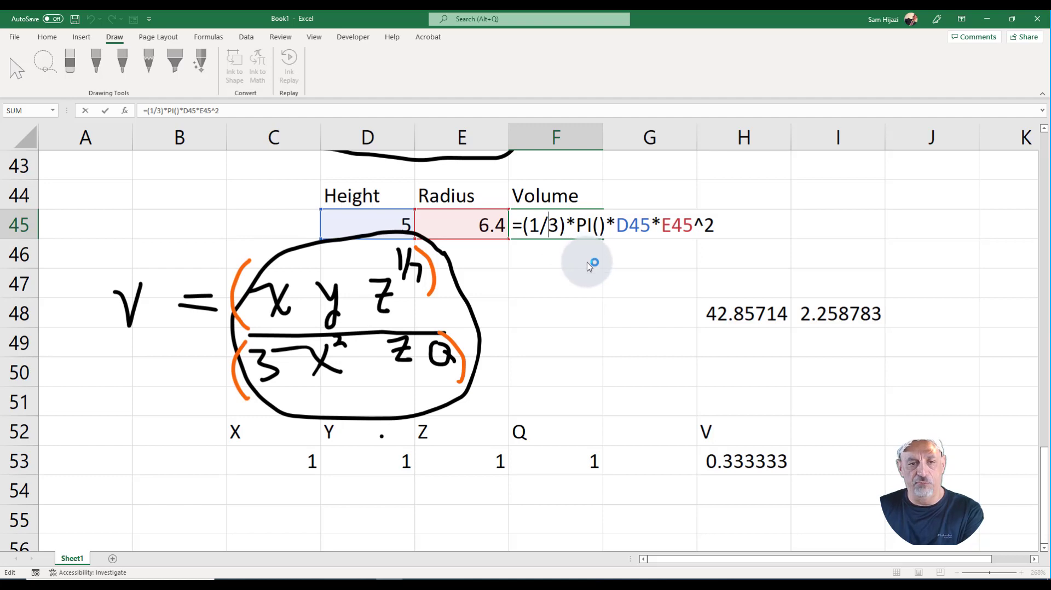
left_click(589, 267)
left_click(547, 233)
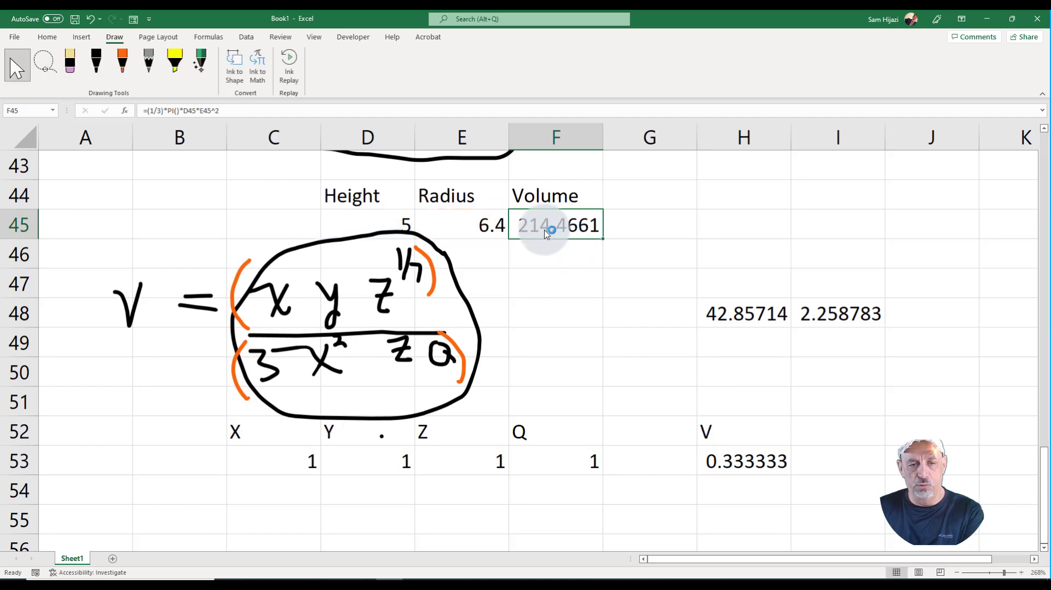
double_click(583, 232)
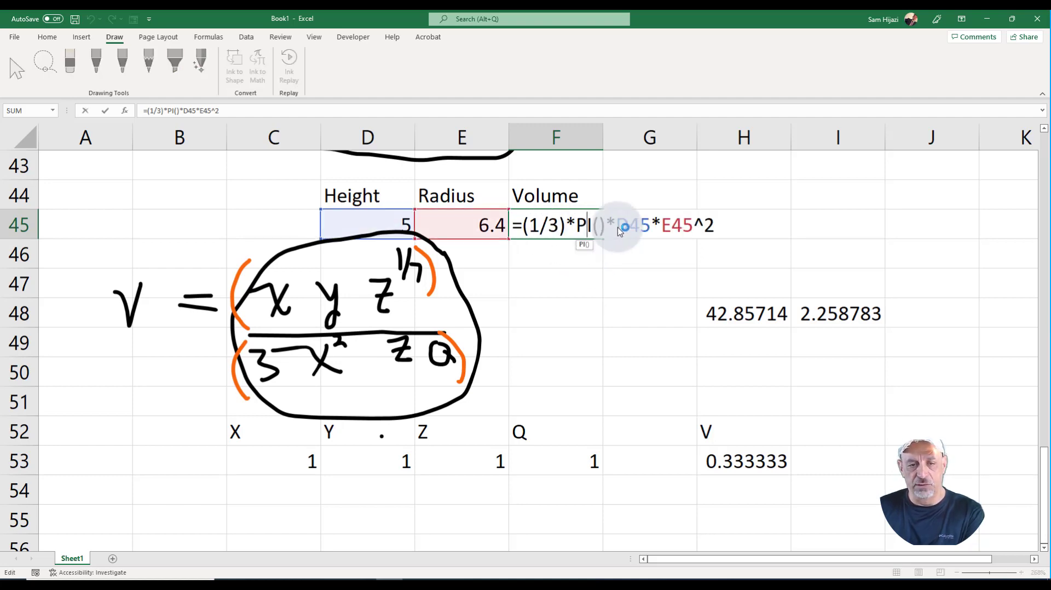
left_click(577, 221)
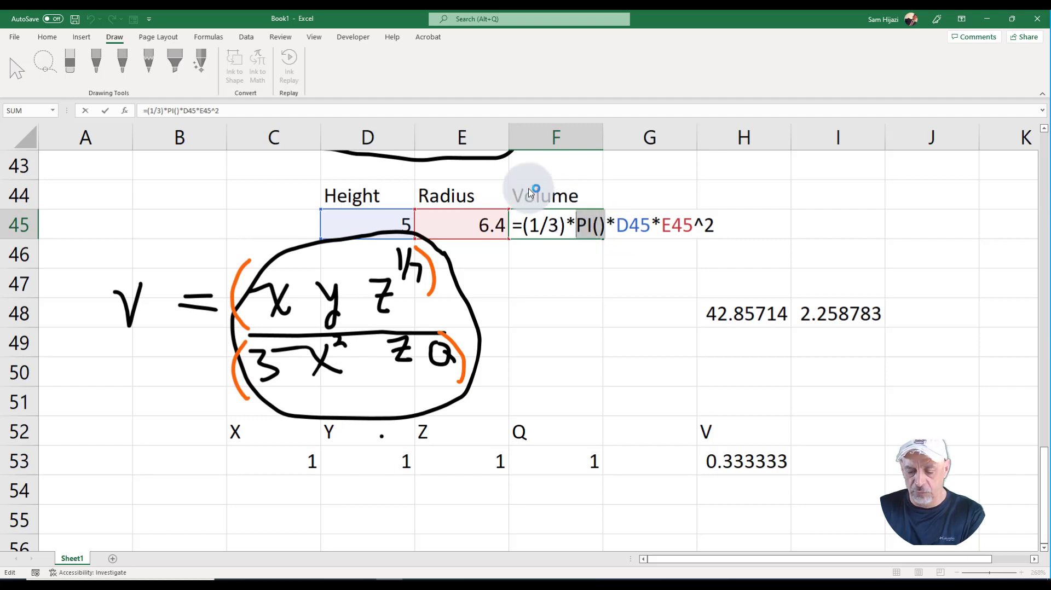
key("Delete")
key("Delete")
key("Delete")
key("Delete")
type("3.14")
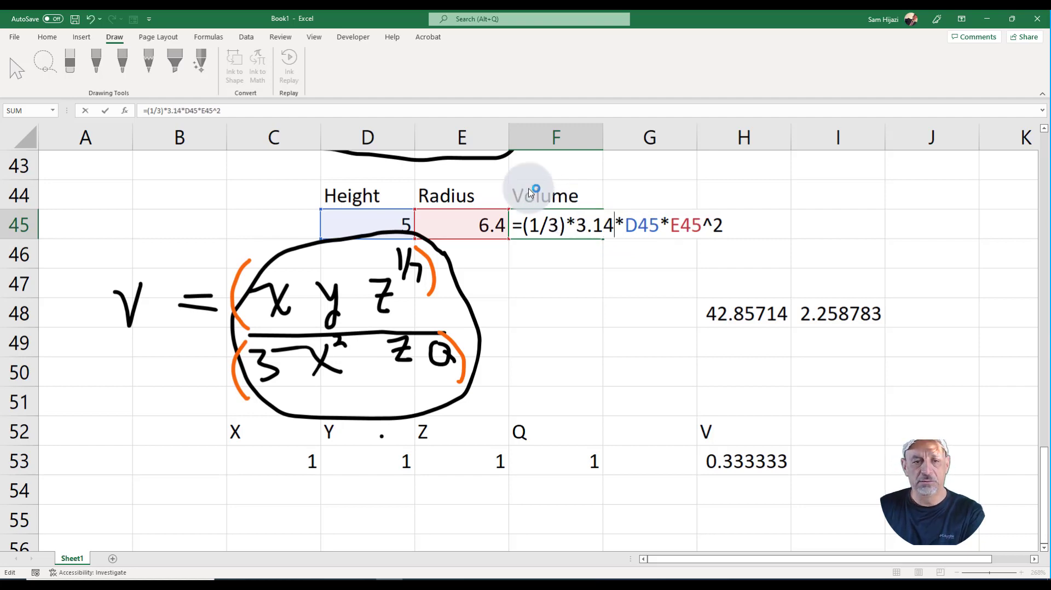
key("Return")
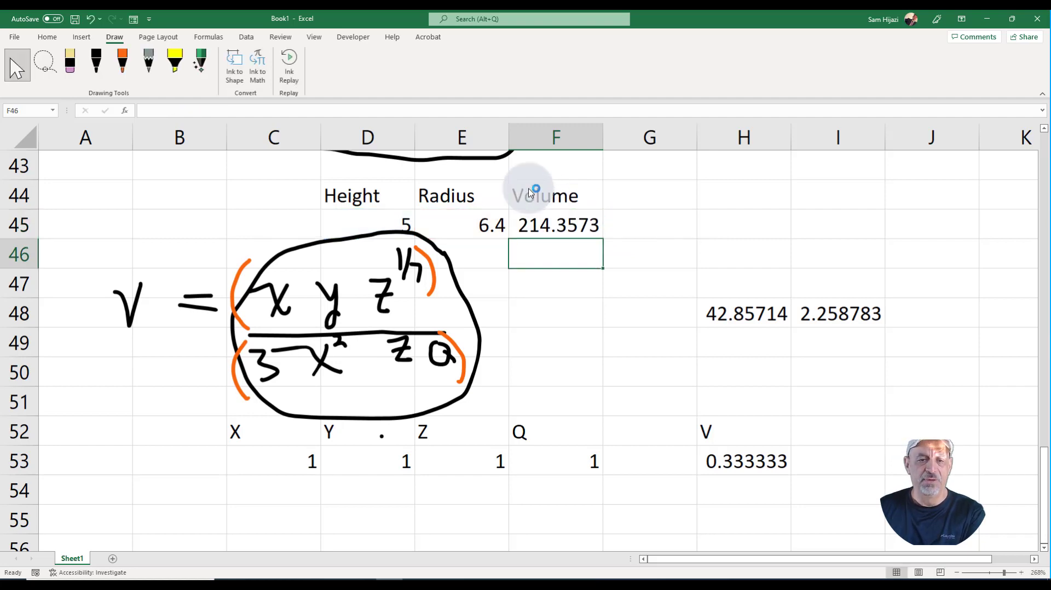
- Substitute PI() for the 3.14 constant once more in the volume formula in cell F45
left_click(585, 230)
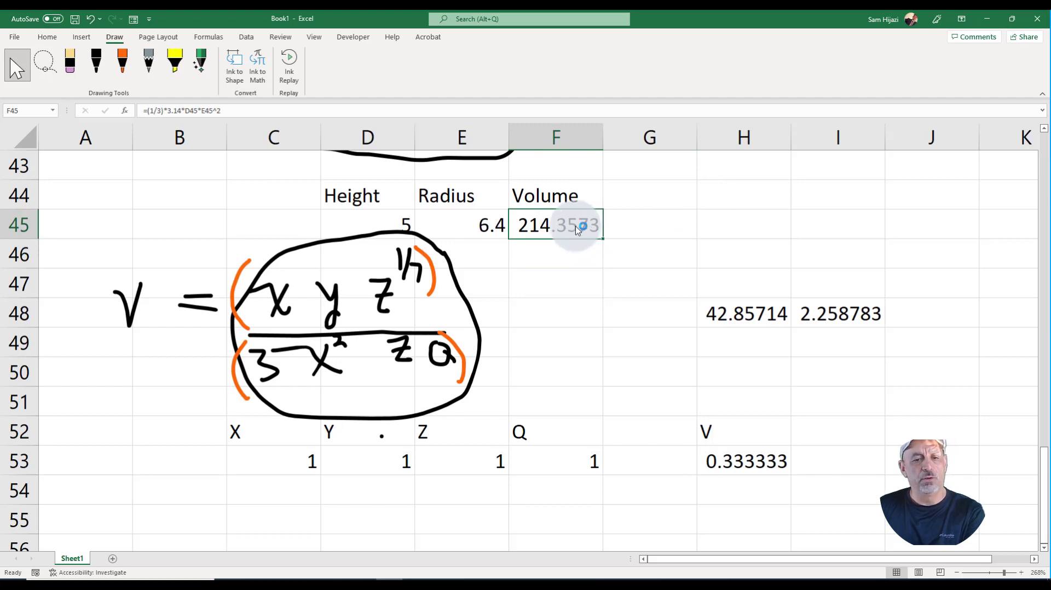
double_click(607, 230)
left_click_drag(617, 229, 593, 202)
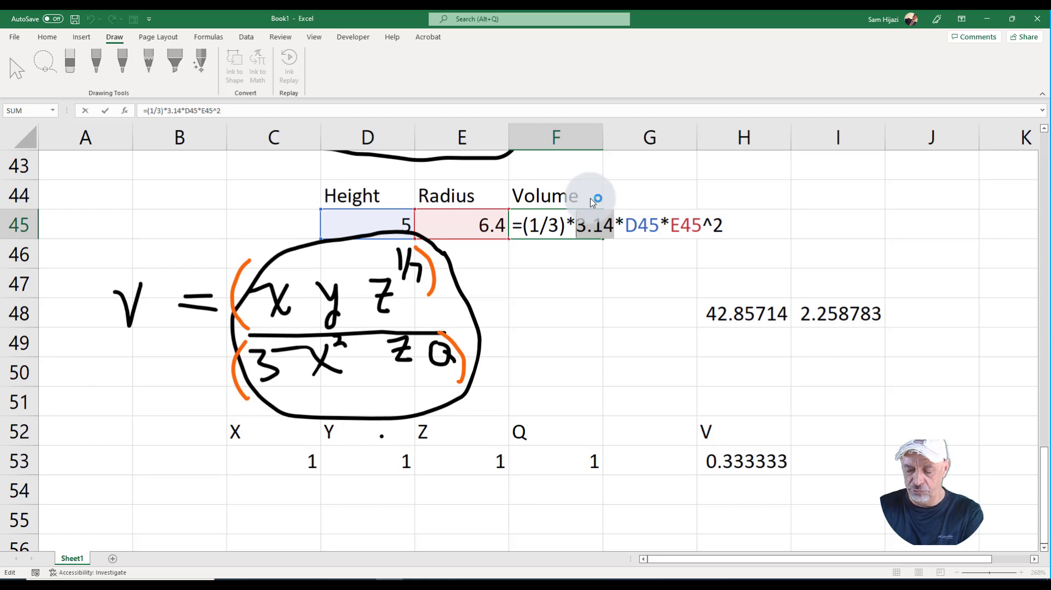
type("pi()")
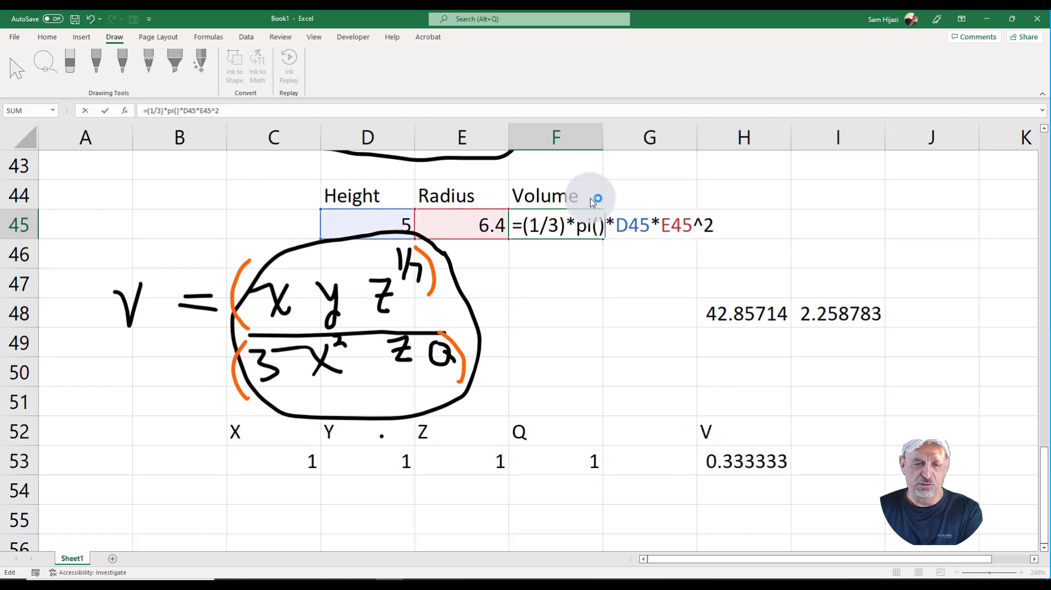